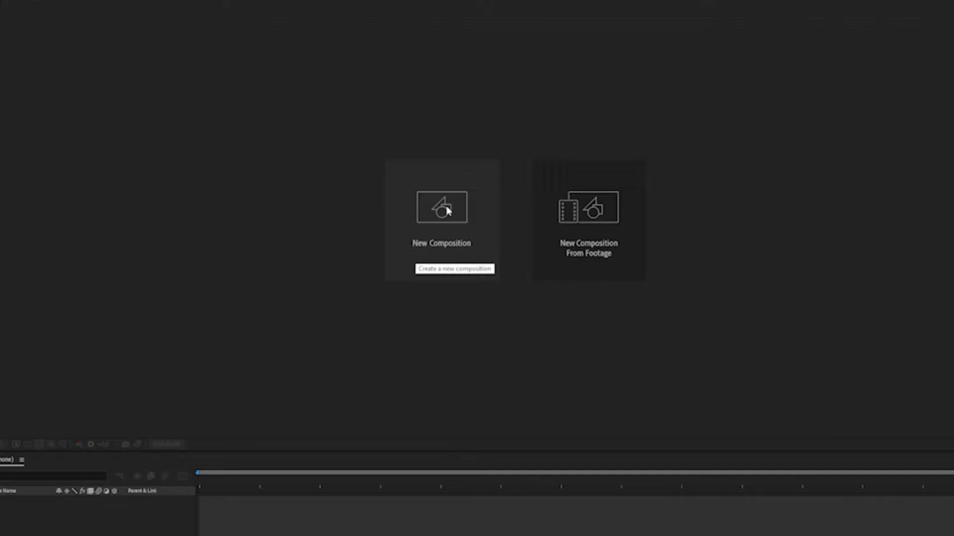
# Create a new 1080 × 1200 px composition with a frame rate of 30 frames per second.
pyautogui.click(447, 211)
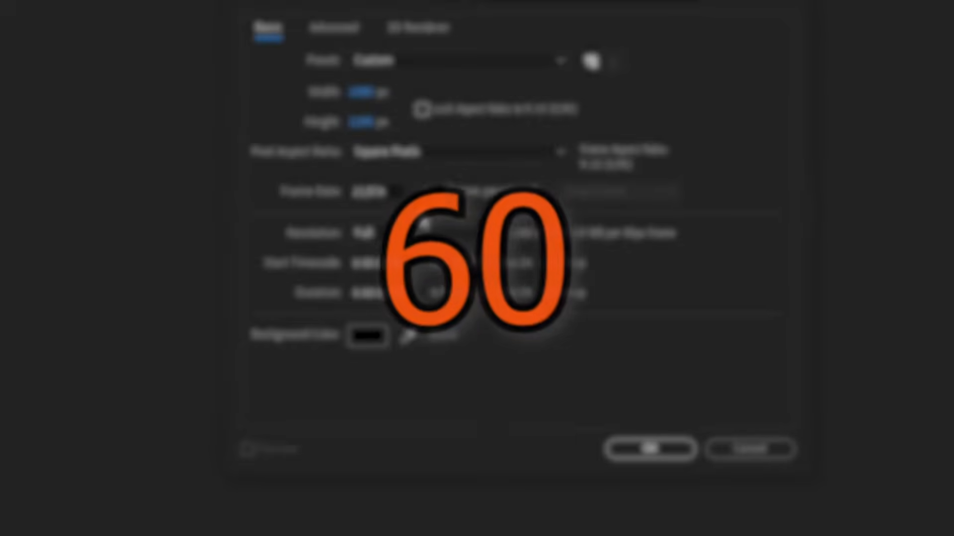
pyautogui.click(398, 193)
pyautogui.press('BackSpace')
pyautogui.write('30')
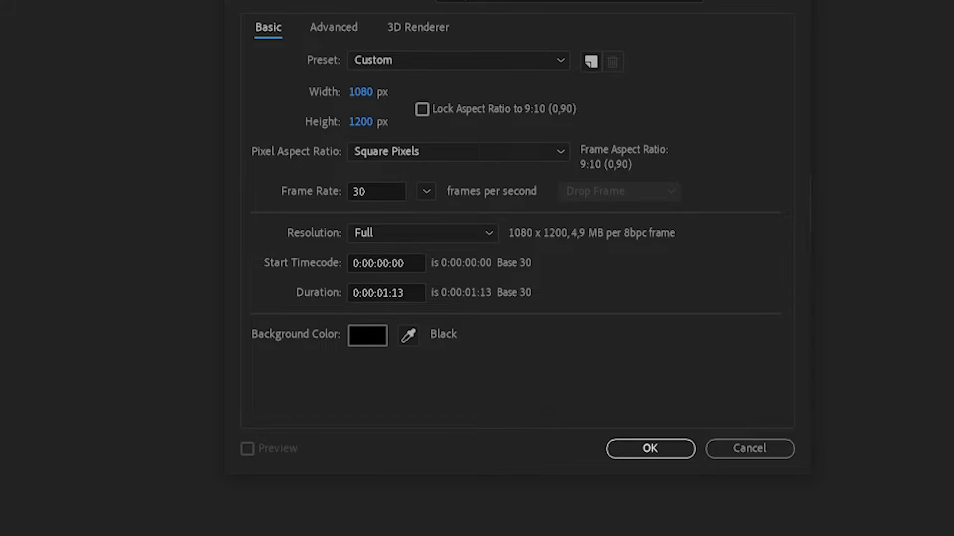
pyautogui.click(649, 450)
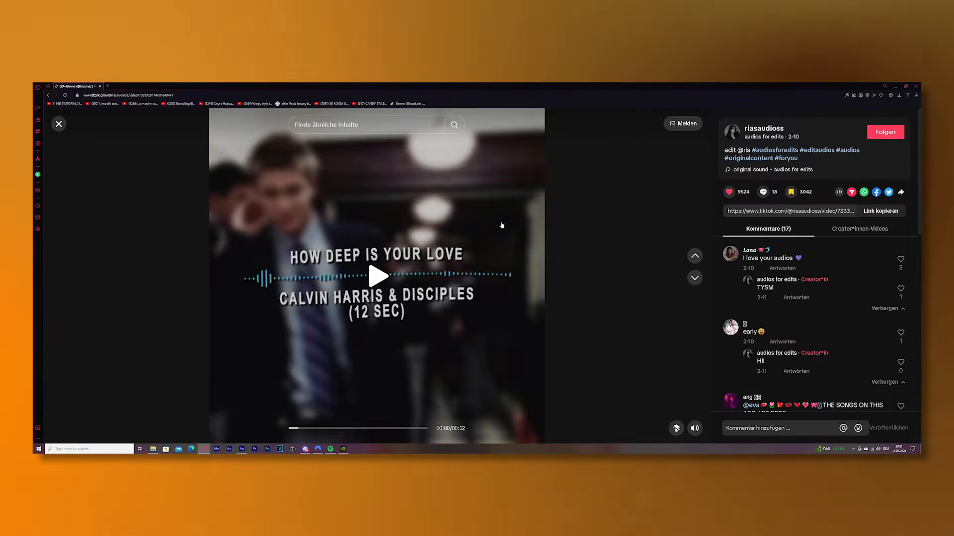
# Switch to TikTok, open the profile of the audio's creator and browse its videos.
pyautogui.click(766, 130)
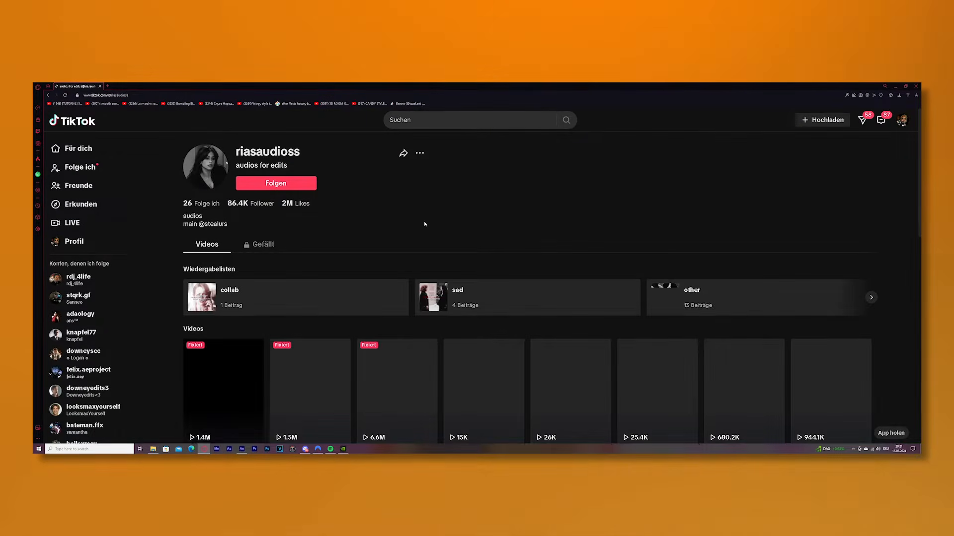
pyautogui.scroll(-1, 560, 211)
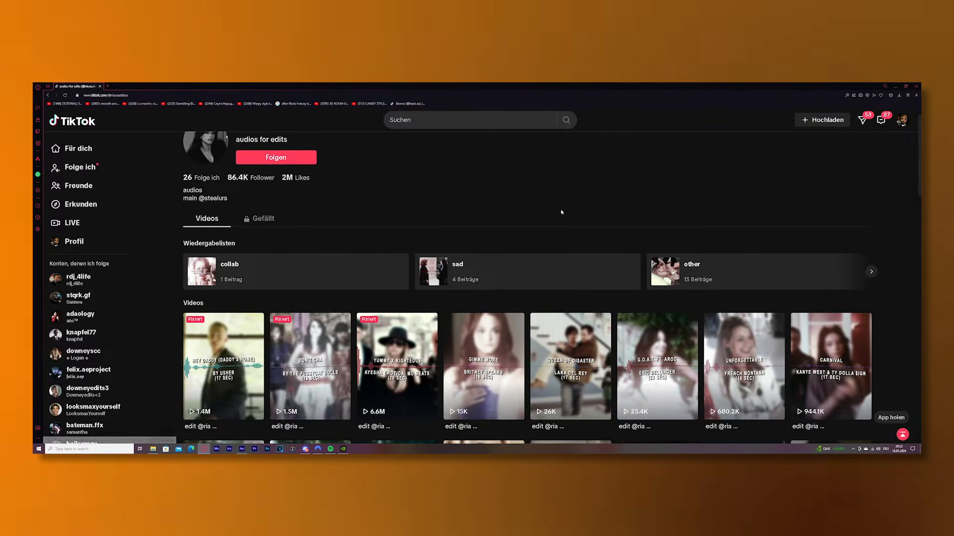
pyautogui.scroll(1, 502, 292)
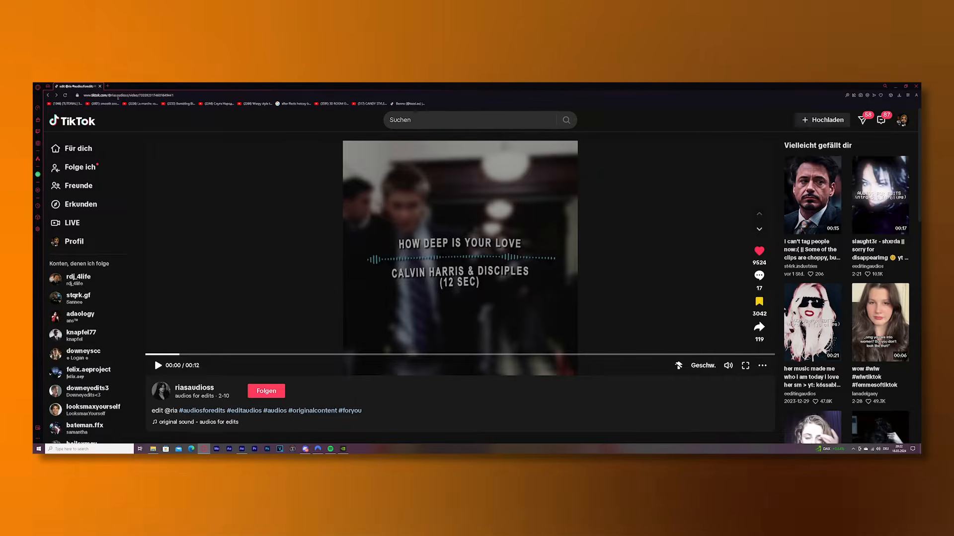
# Copy the link of the "How Deep Is Your Love" TikTok video and open ssstik.io in a new tab.
pyautogui.click(114, 92)
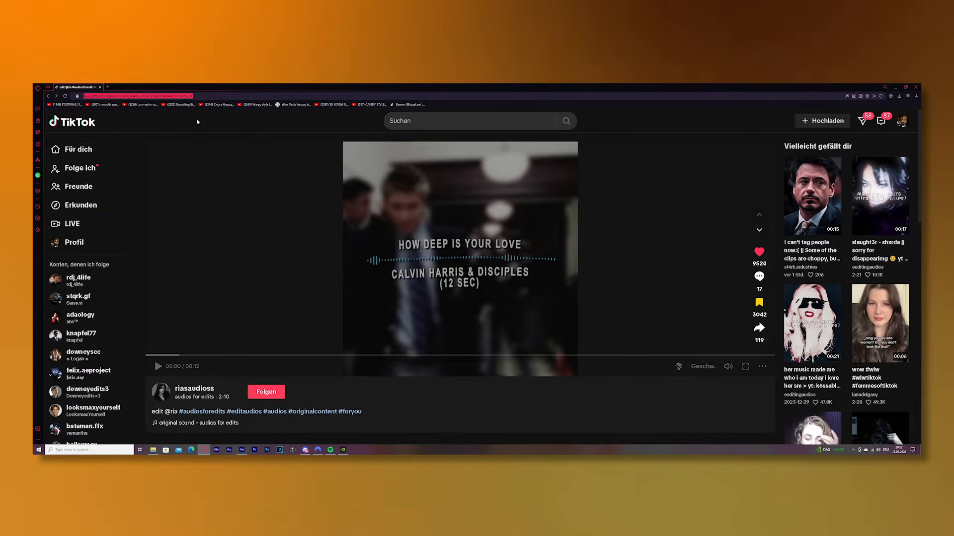
pyautogui.hotkey('ctrl', 't')
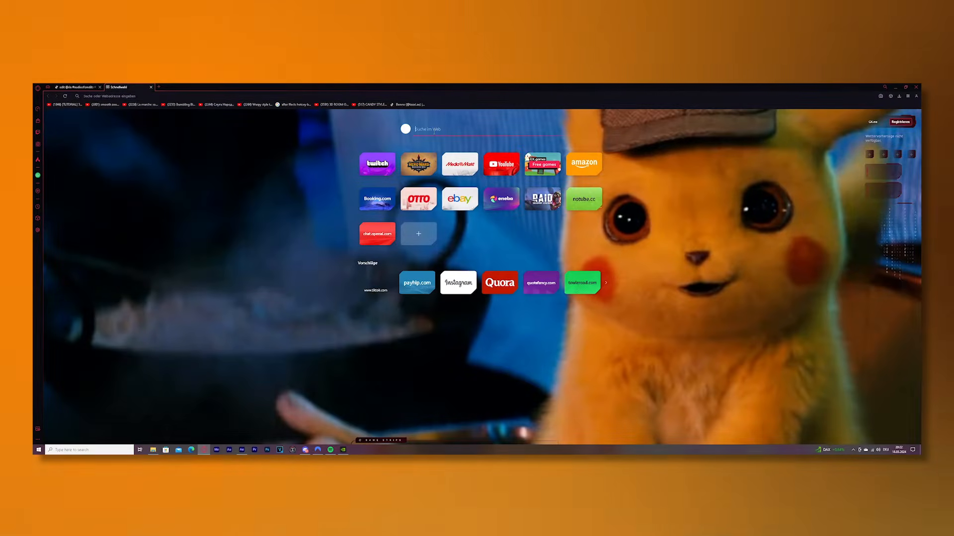
pyautogui.click(433, 130)
pyautogui.write('ssst')
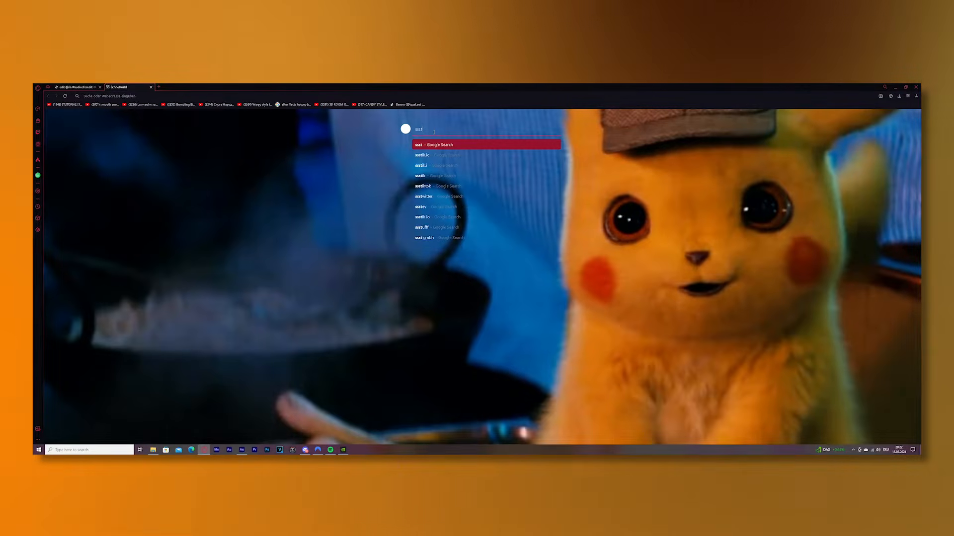
pyautogui.write('ik.io')
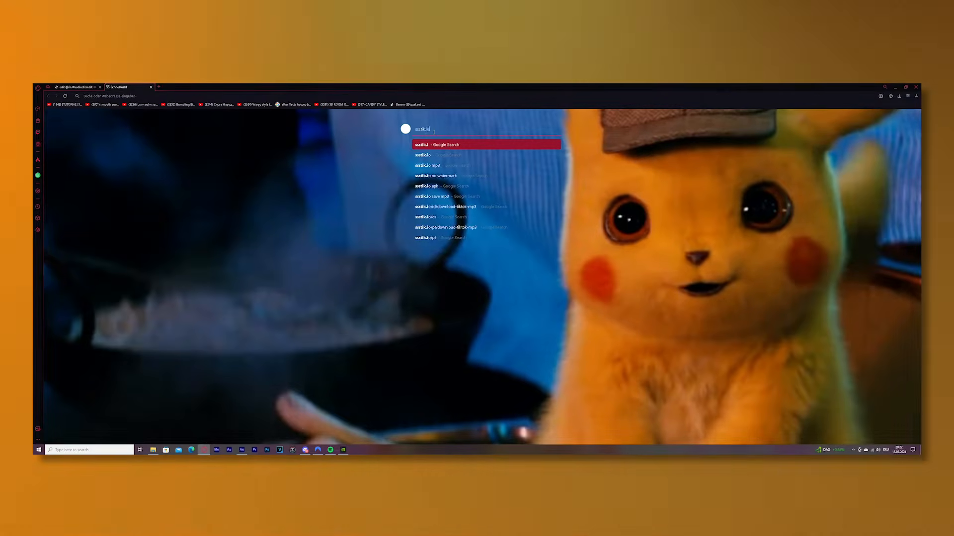
pyautogui.press('Return')
pyautogui.click(237, 219)
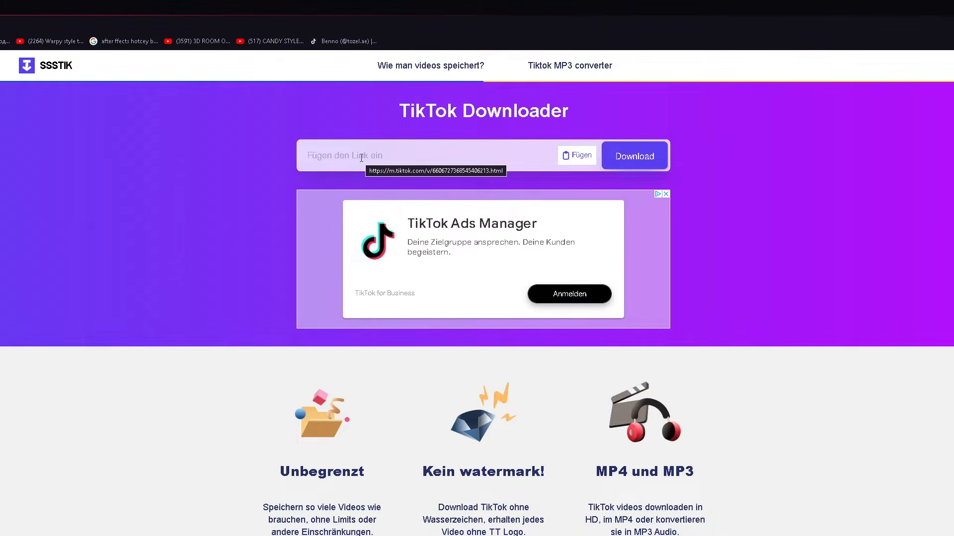
# Paste the copied video link into the TikTok Downloader and download its audio as an MP3.
pyautogui.click(362, 158)
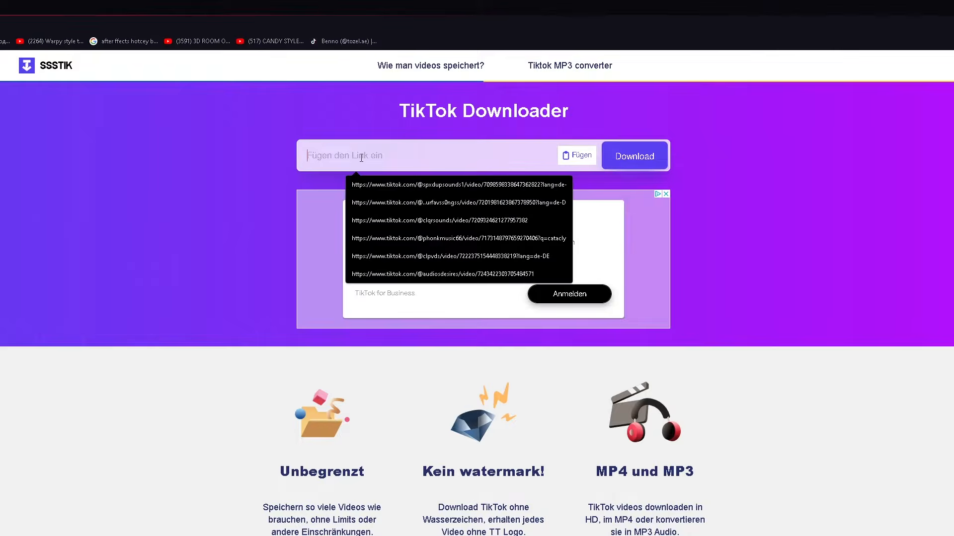
pyautogui.hotkey('ctrl', 'v')
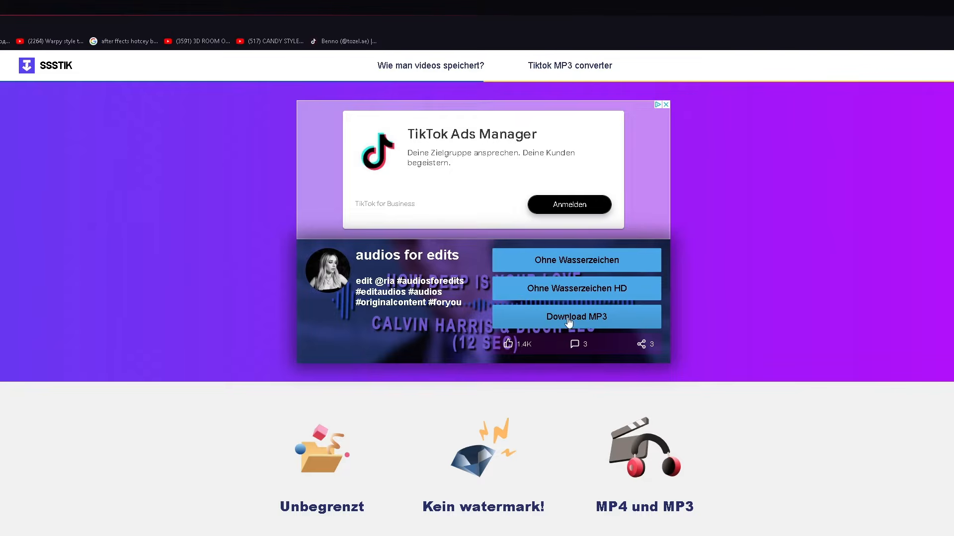
pyautogui.click(569, 318)
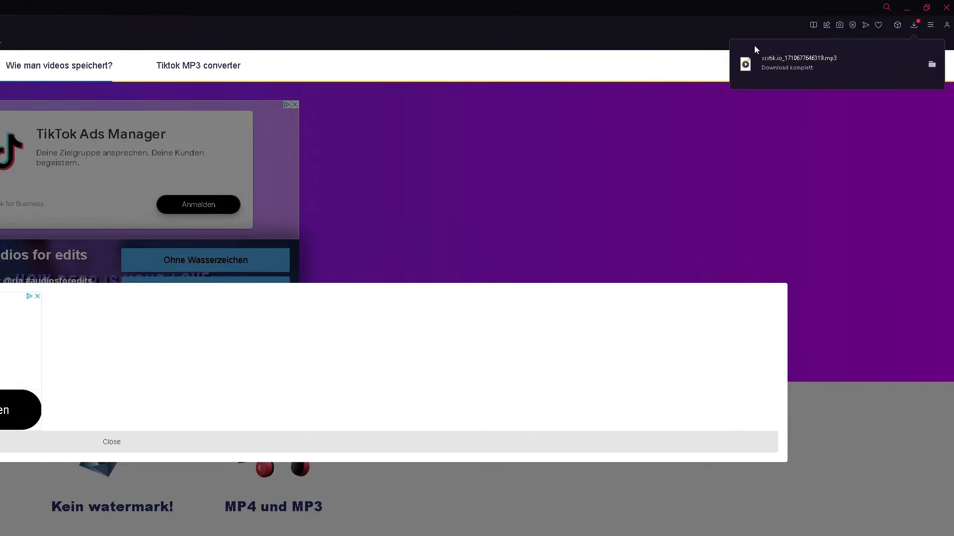
# Switch to After Effects and import the downloaded ssstik.io MP3 into the project.
pyautogui.moveTo(568, 14); pyautogui.dragTo(531, 516)
pyautogui.click(890, 531)
pyautogui.moveTo(772, 71); pyautogui.dragTo(66, 176)
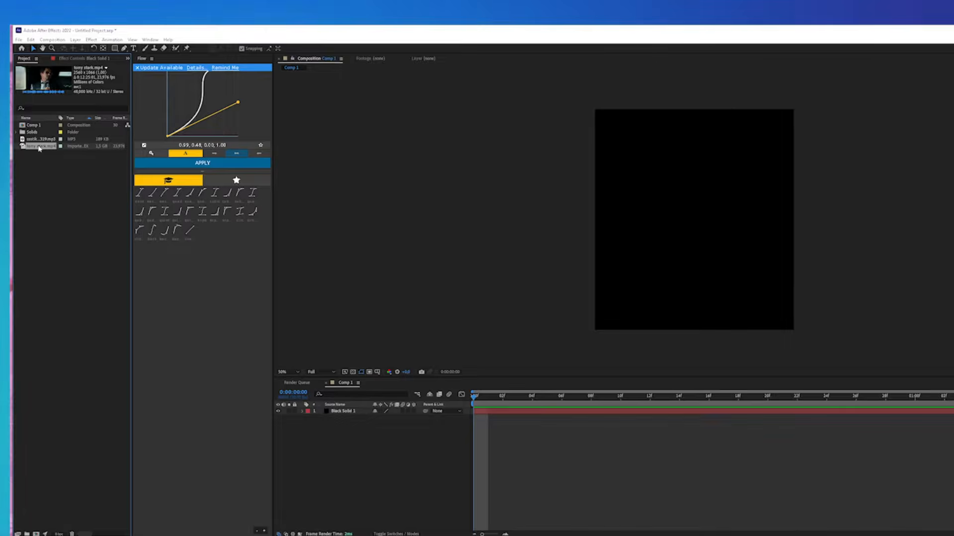
pyautogui.click(38, 232)
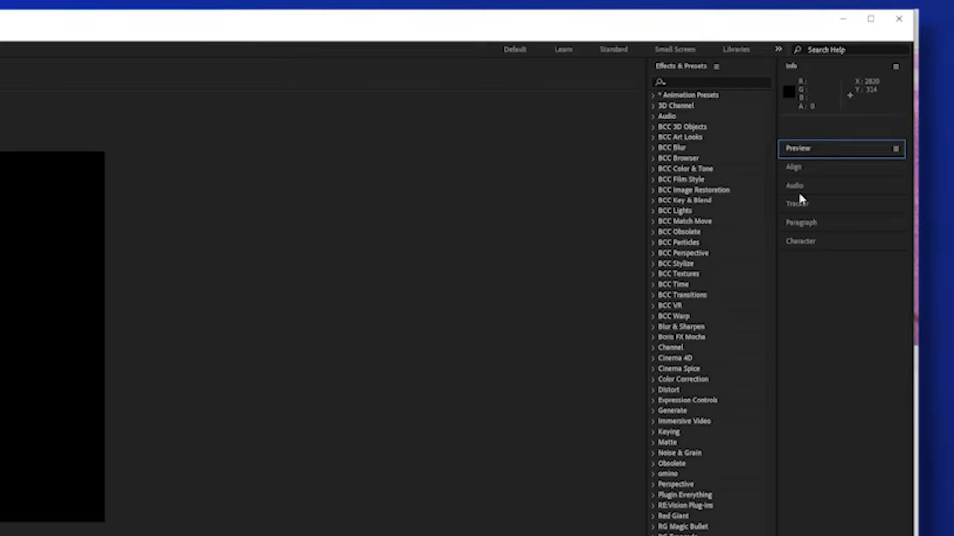
# Look through the Align and Audio panels and the effects search.
pyautogui.click(794, 168)
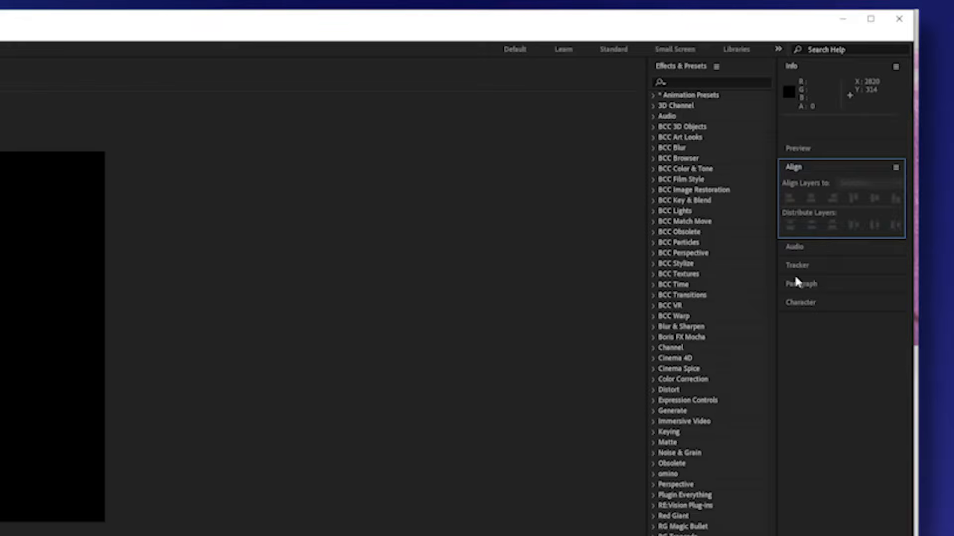
pyautogui.click(795, 186)
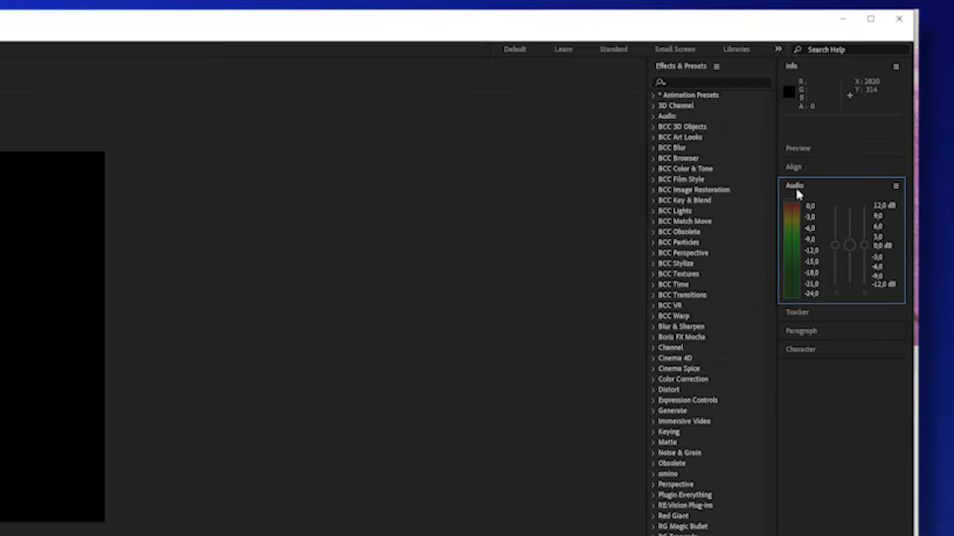
pyautogui.click(795, 186)
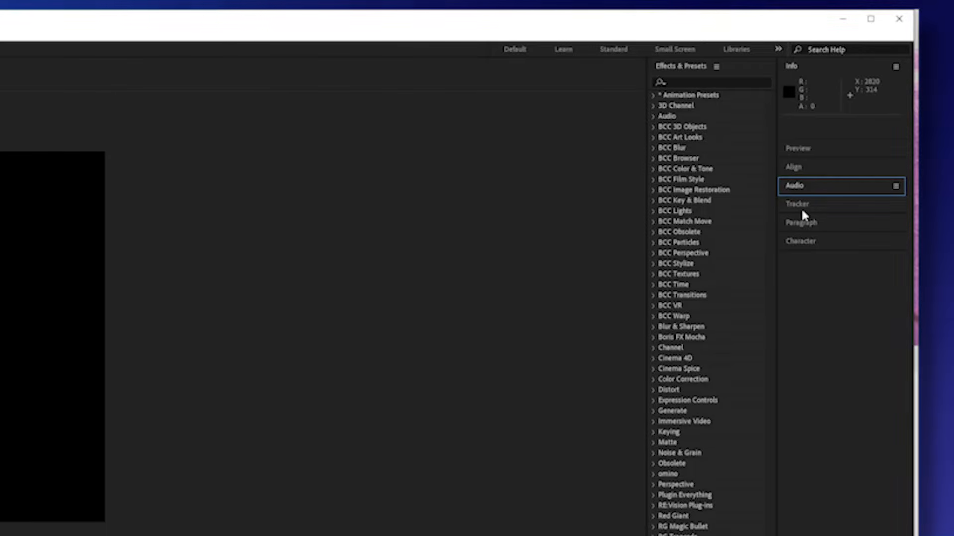
pyautogui.click(680, 81)
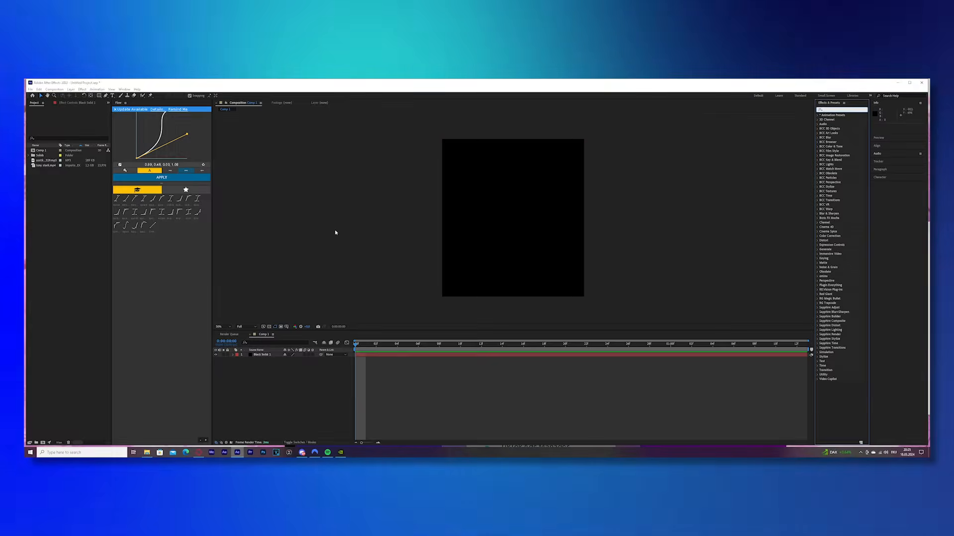
pyautogui.click(335, 233)
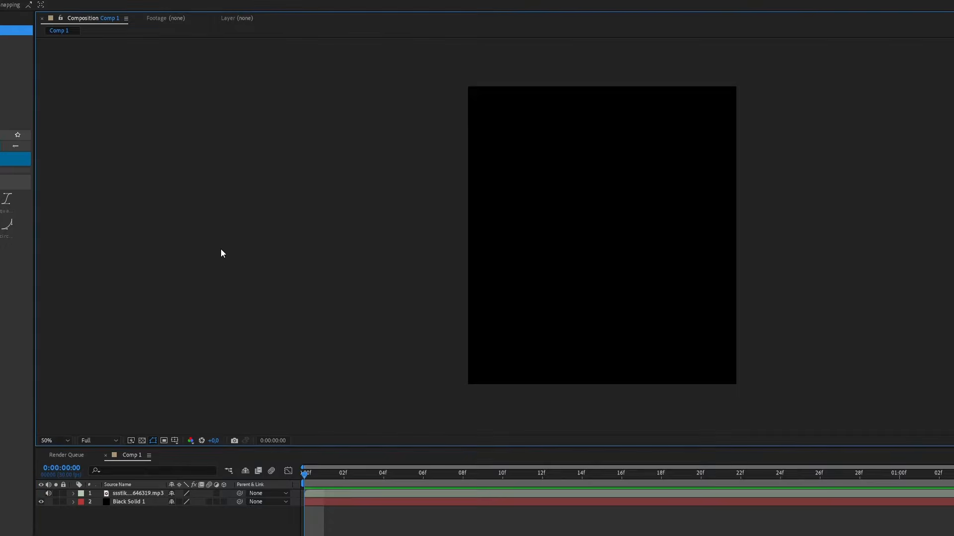
# Extend the composition's duration to 0:00:20:13 and fit the longer time range in the timeline.
pyautogui.rightClick(226, 232)
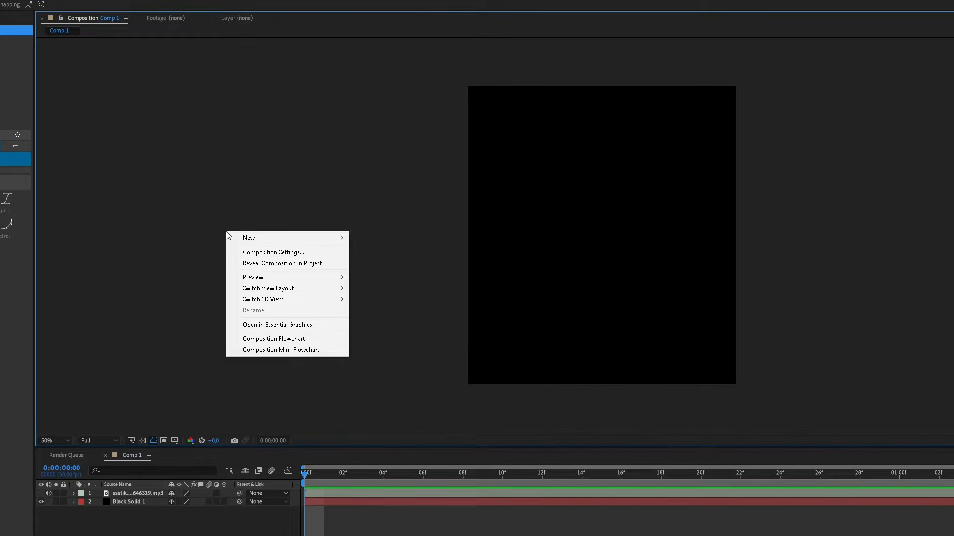
pyautogui.click(269, 253)
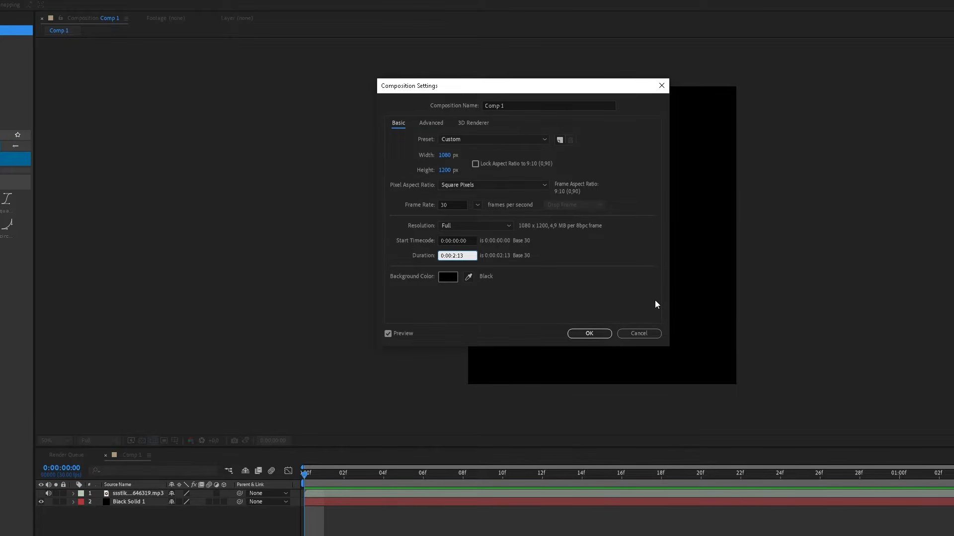
pyautogui.press('Return')
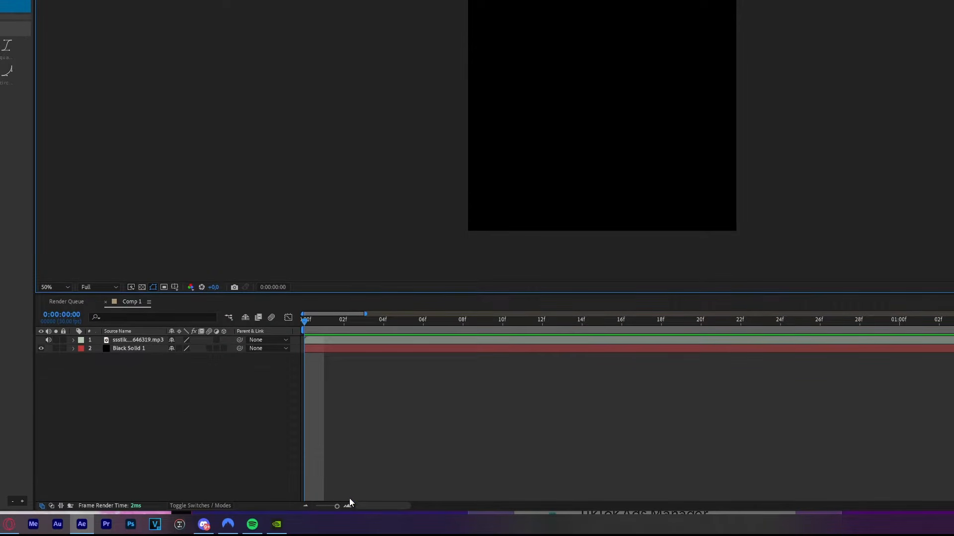
pyautogui.moveTo(336, 508); pyautogui.dragTo(316, 510)
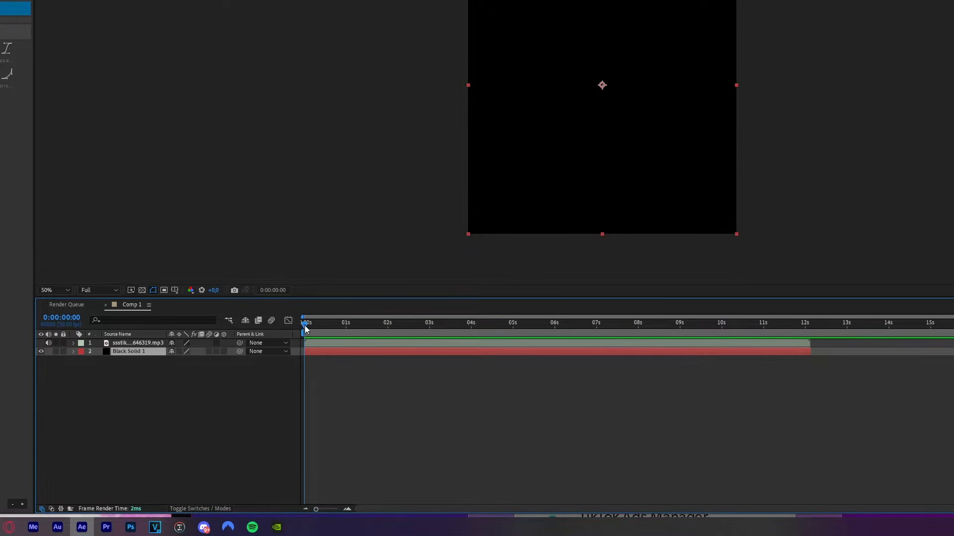
# Move the playhead to the end of the audio layer and set the composition's duration to 0:00:12:03.
pyautogui.moveTo(306, 327); pyautogui.dragTo(812, 359)
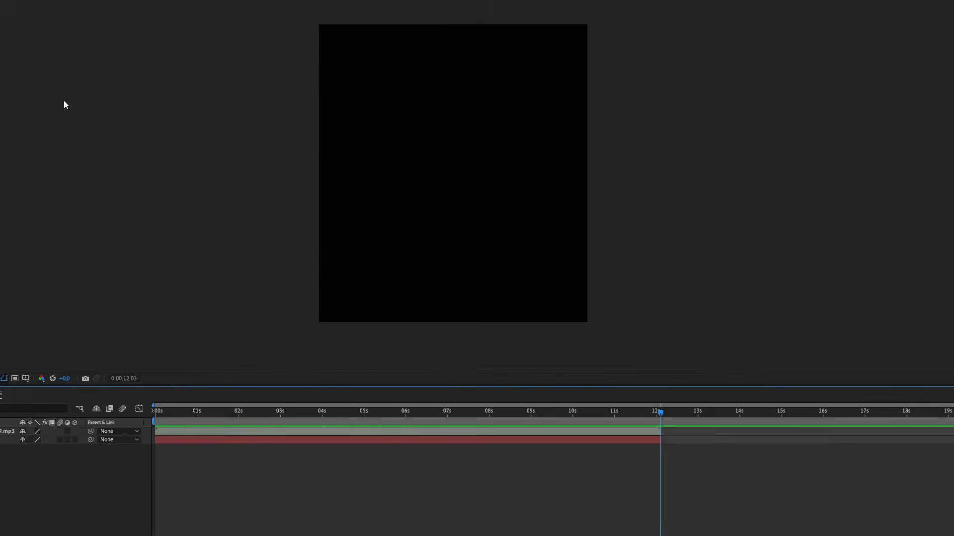
pyautogui.rightClick(219, 121)
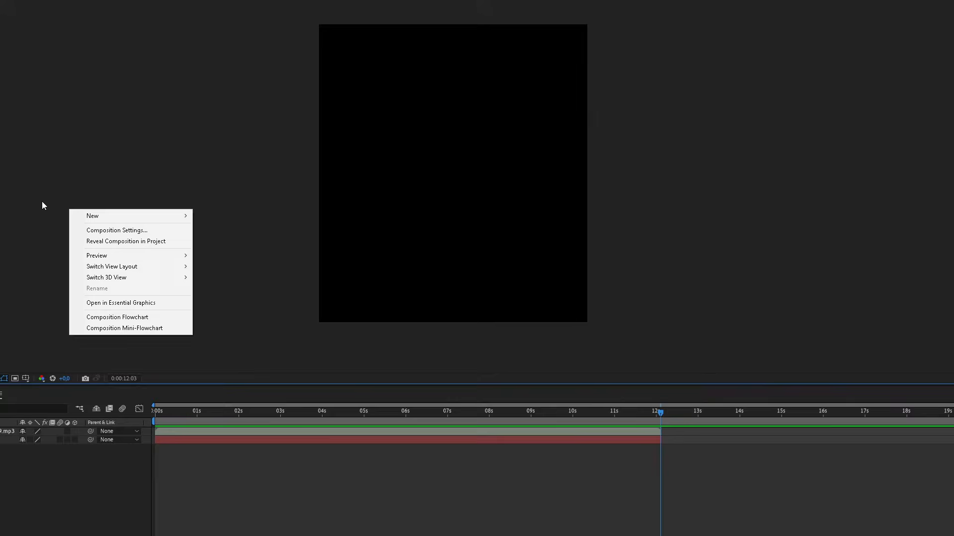
pyautogui.click(152, 231)
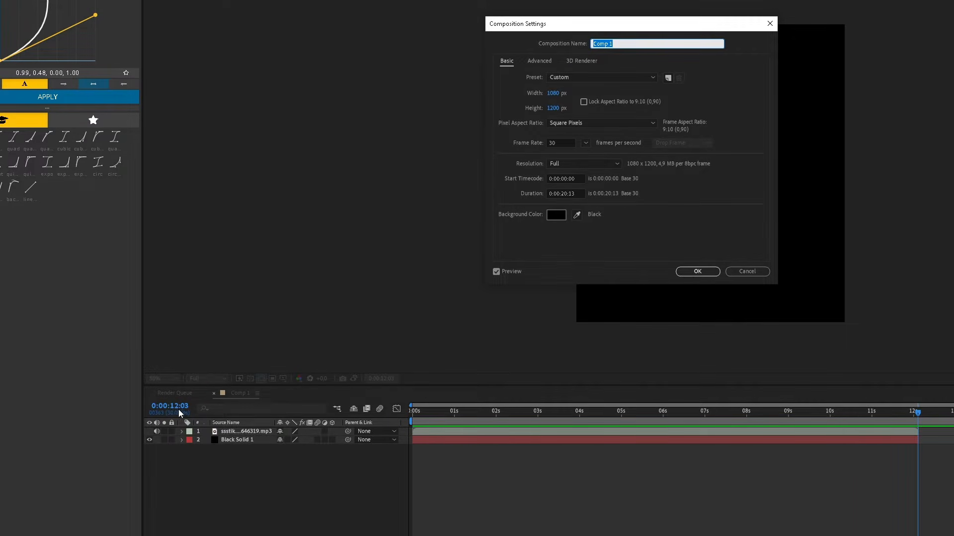
pyautogui.click(567, 194)
pyautogui.press('BackSpace')
pyautogui.press('BackSpace')
pyautogui.write('12')
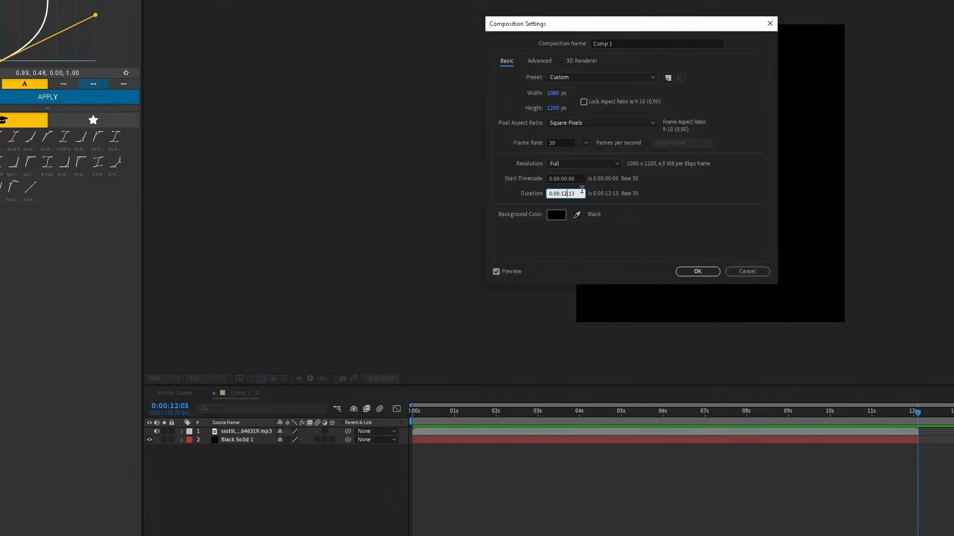
pyautogui.click(580, 190)
pyautogui.press('BackSpace')
pyautogui.press('BackSpace')
pyautogui.write('0')
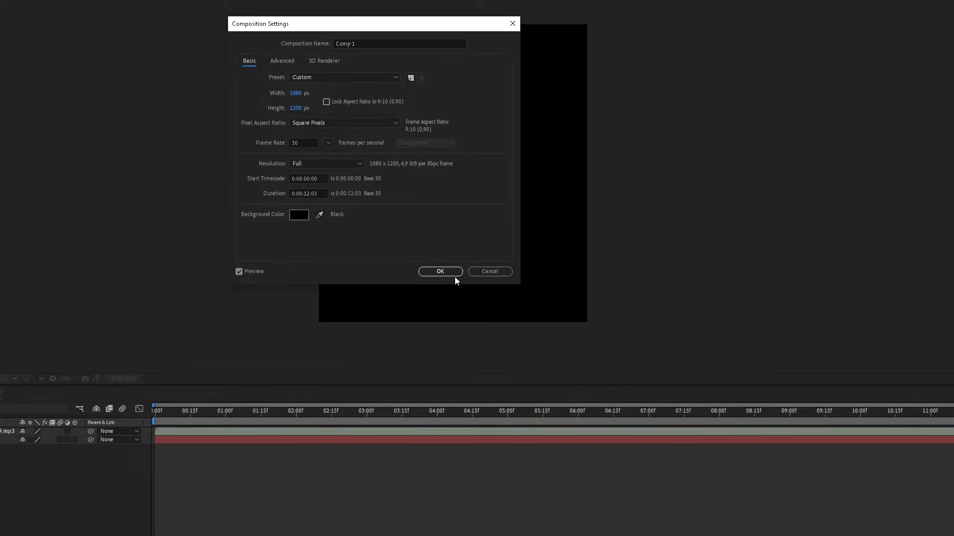
pyautogui.click(709, 272)
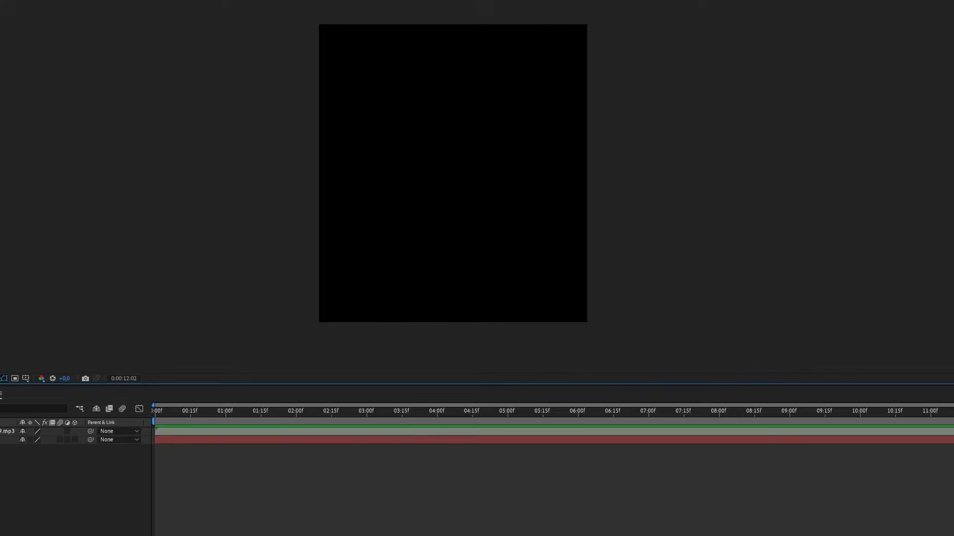
# Preview the composition with its audio layer.
pyautogui.press('space')
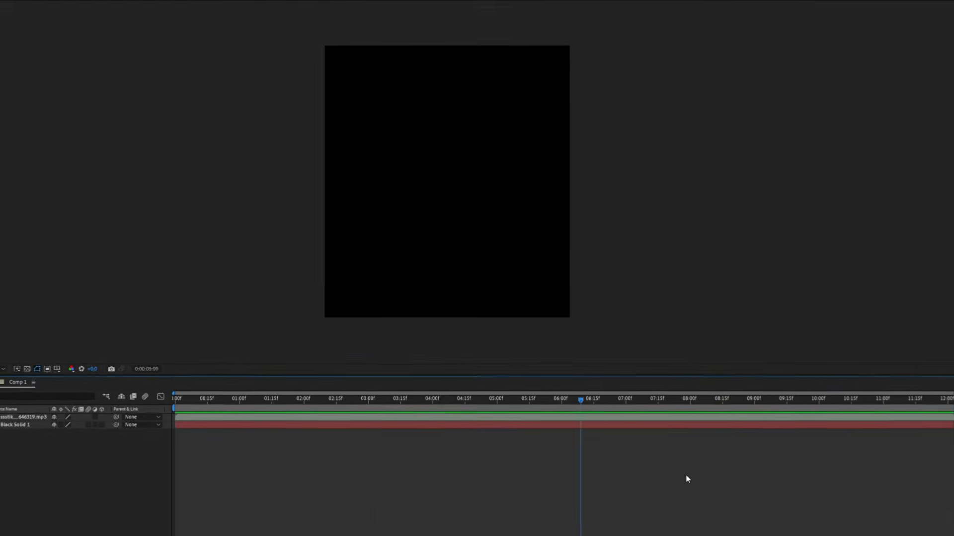
pyautogui.press('space')
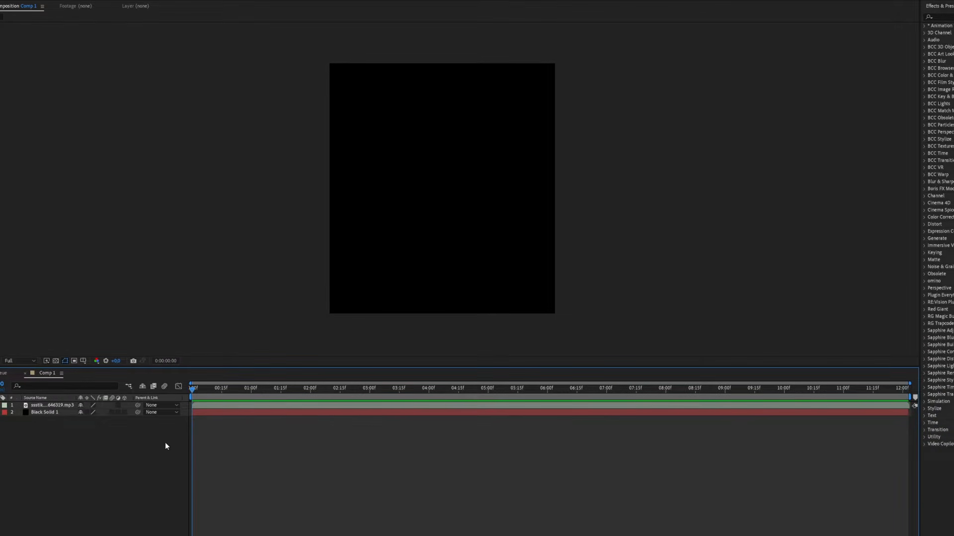
pyautogui.click(221, 406)
pyautogui.click(251, 431)
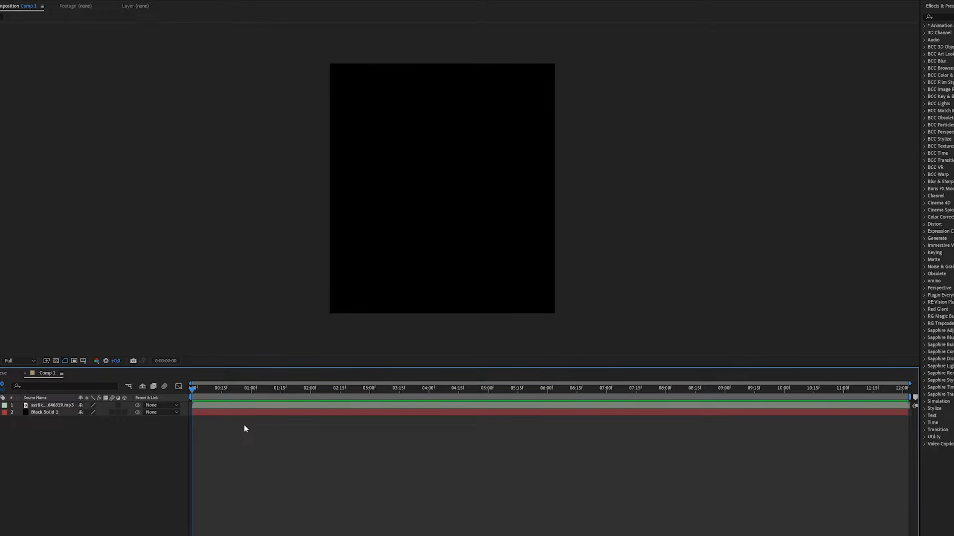
# Display the audio waveform of the MP3 layer in the timeline.
pyautogui.click(261, 405)
pyautogui.moveTo(203, 392); pyautogui.dragTo(573, 432)
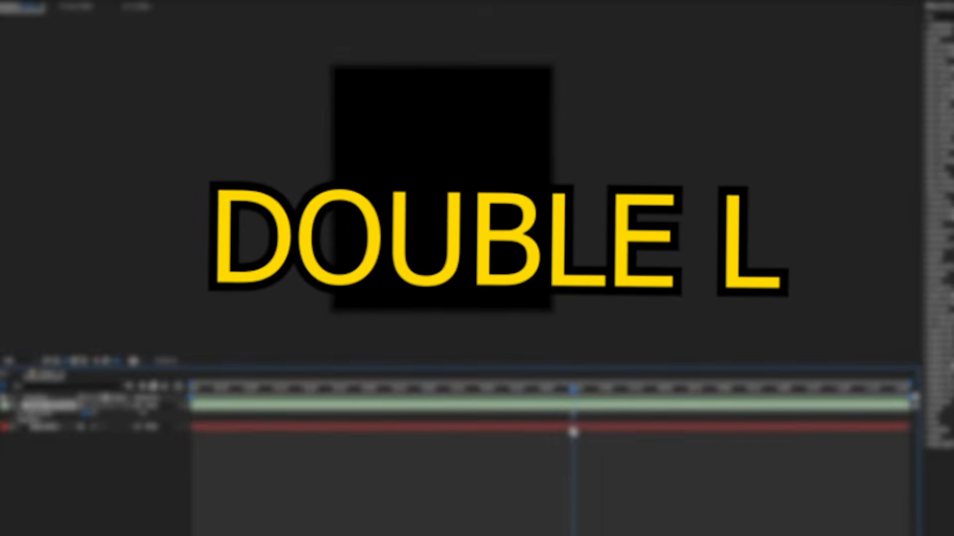
pyautogui.press('l')
pyautogui.press('l')
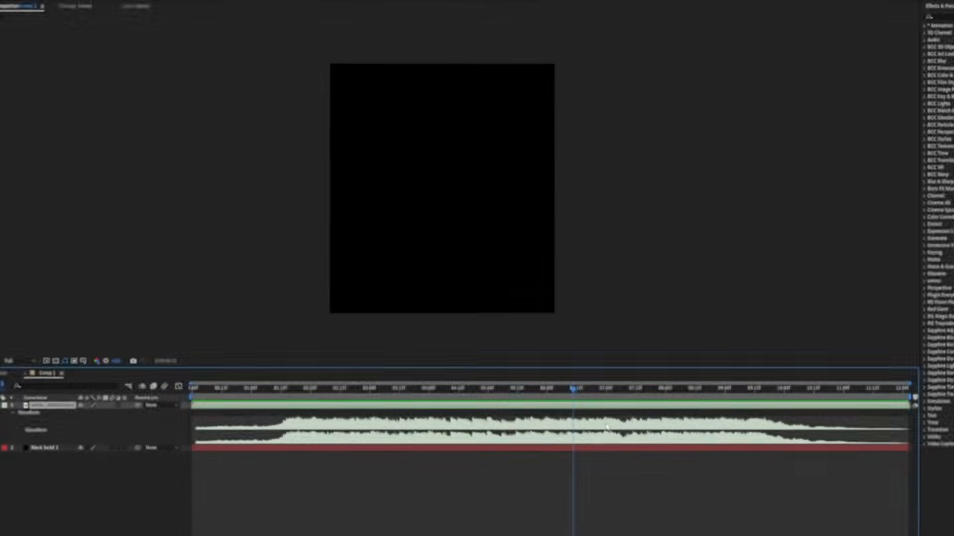
# Mark the beats of the MP3 with composition markers, starting at 0:00:01:18 where the waveform rises.
pyautogui.moveTo(571, 389); pyautogui.dragTo(286, 390)
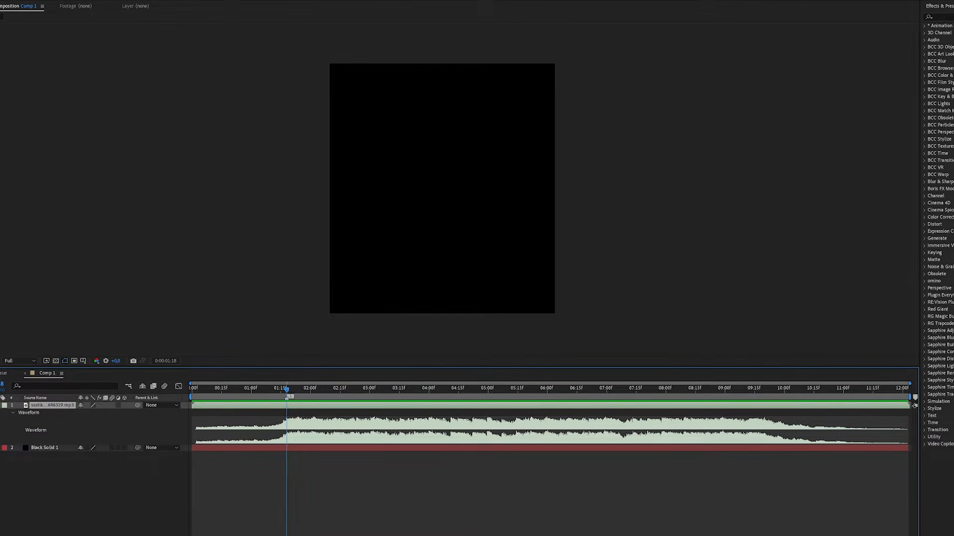
pyautogui.press('=')
pyautogui.press('=')
pyautogui.press('=')
pyautogui.press('=')
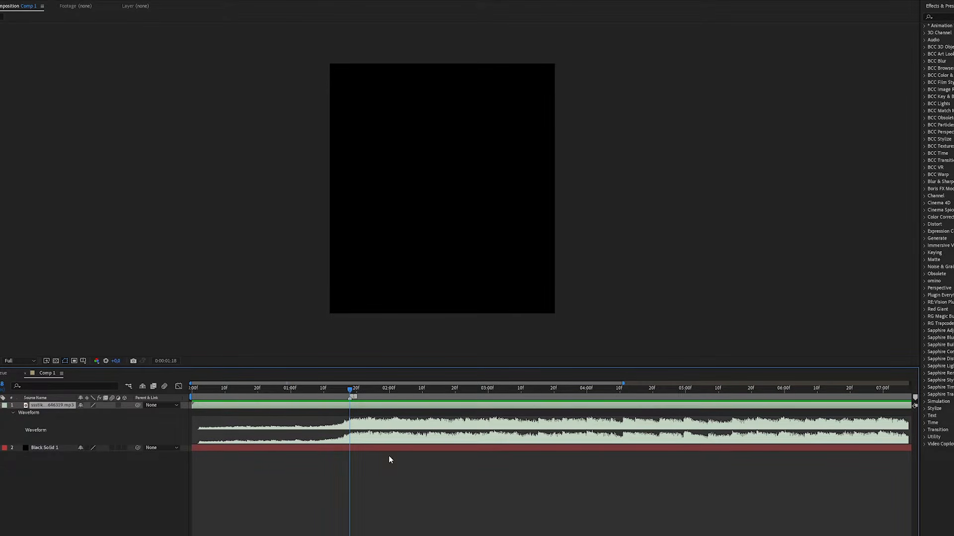
pyautogui.press('space')
pyautogui.press('KP_Multiply')
pyautogui.press('space')
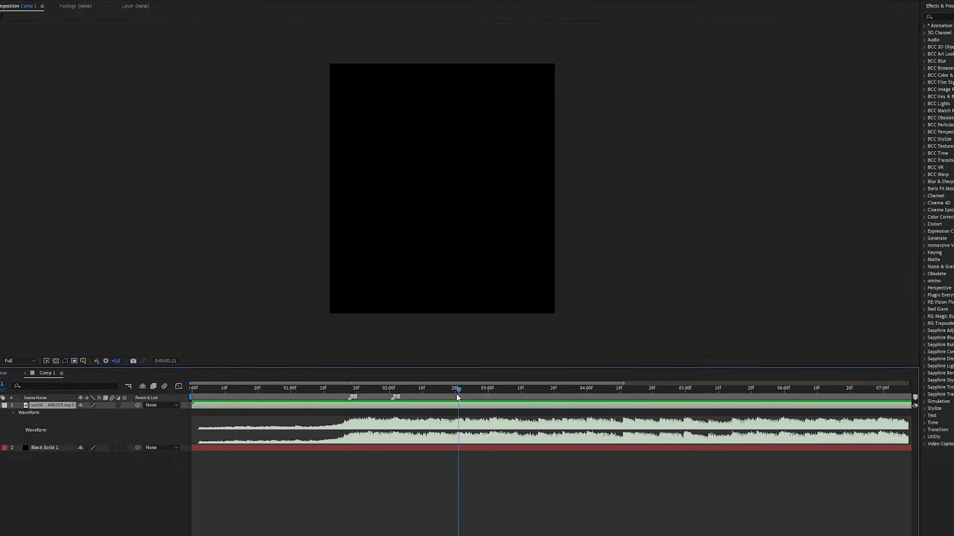
pyautogui.press('KP_Multiply')
pyautogui.click(479, 465)
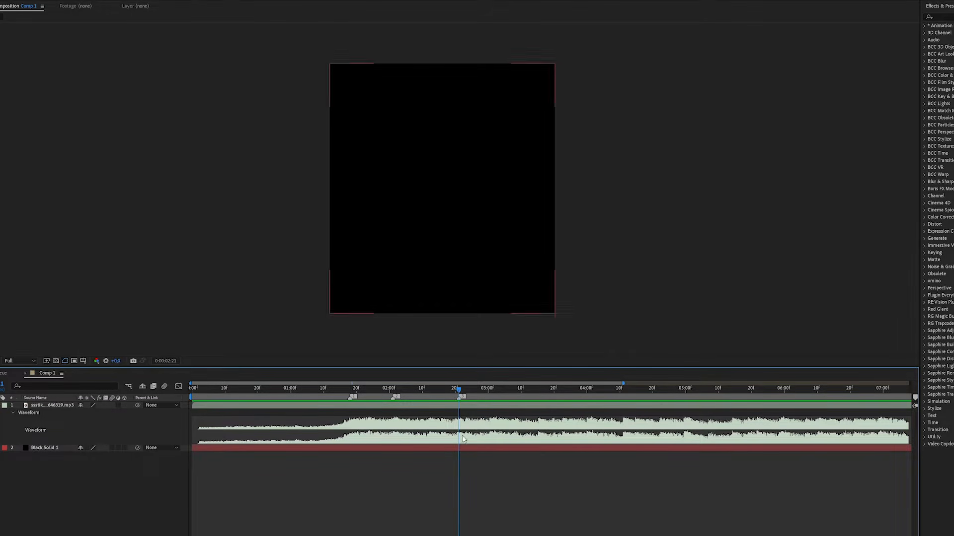
pyautogui.click(459, 408)
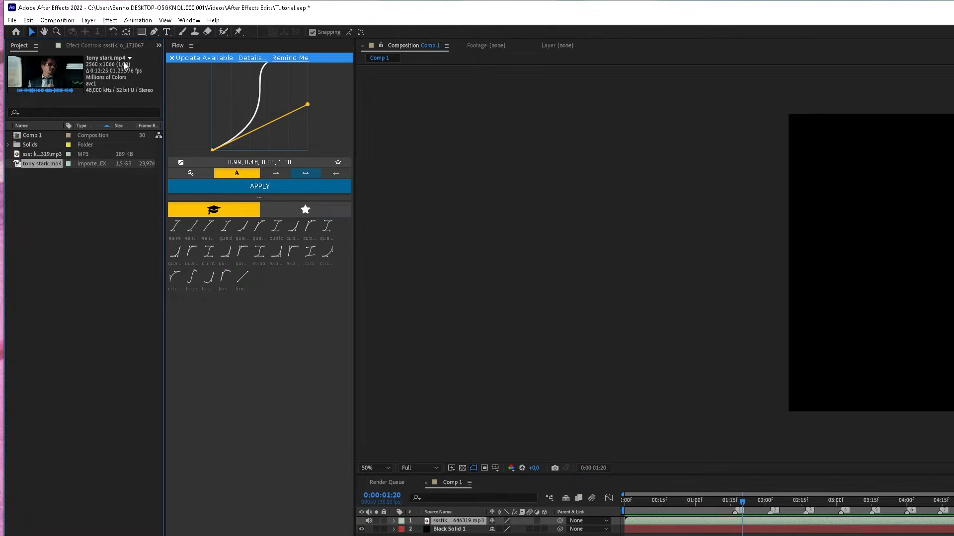
# Open the tony stark.mp4 footage for trimming and cut it to the open-arms shot starting at 0:03:47:15.
pyautogui.click(26, 173)
pyautogui.click(37, 167)
pyautogui.doubleClick(40, 165)
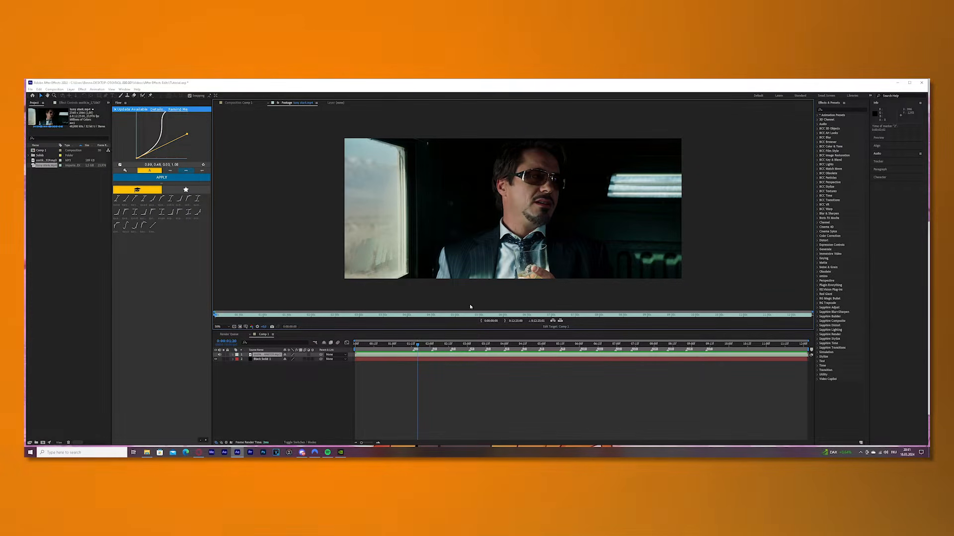
pyautogui.click(307, 315)
pyautogui.moveTo(320, 322); pyautogui.dragTo(214, 321)
pyautogui.click(398, 320)
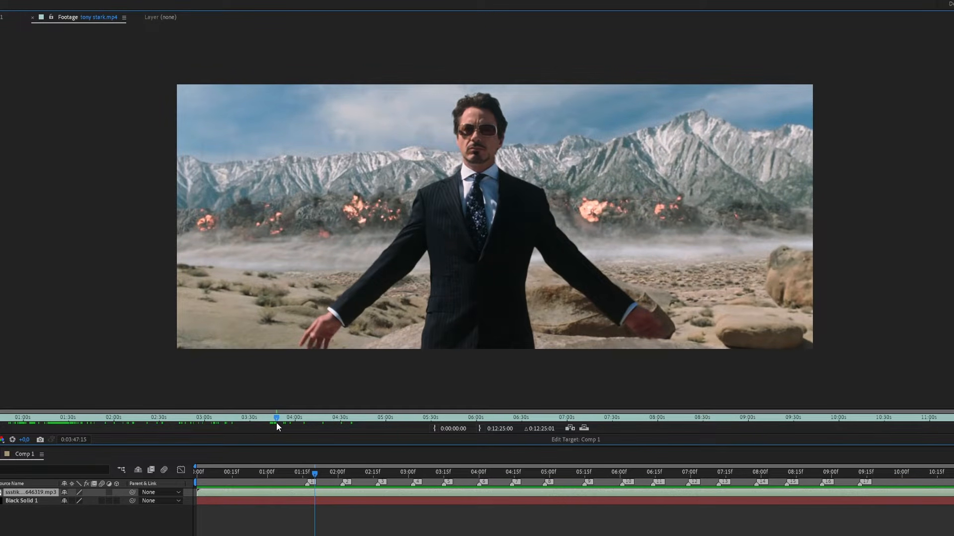
pyautogui.click(435, 430)
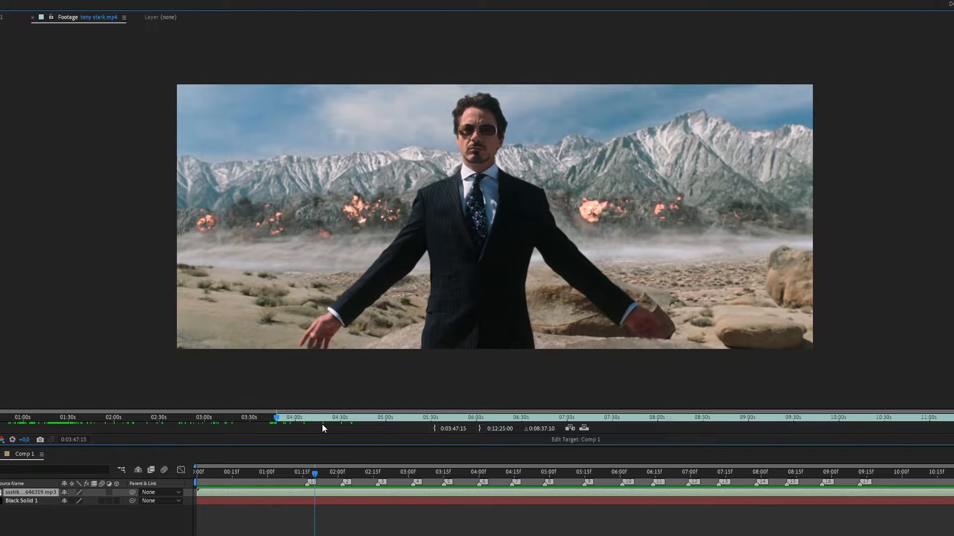
pyautogui.moveTo(276, 419); pyautogui.dragTo(278, 419)
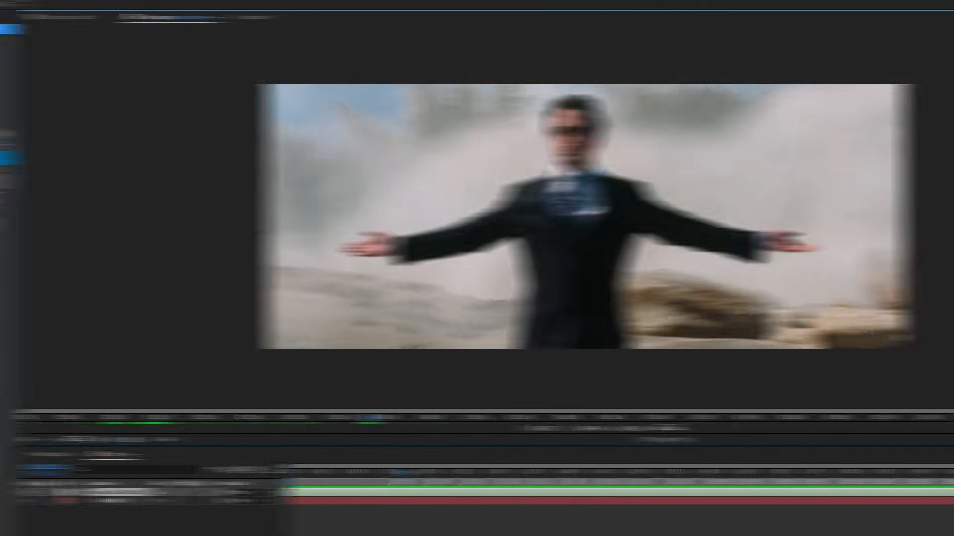
# Add the trimmed tony stark.mp4 clip to Comp 1 and align its start with marker 2 at 0:00:02:02.
pyautogui.moveTo(20, 135); pyautogui.dragTo(268, 429)
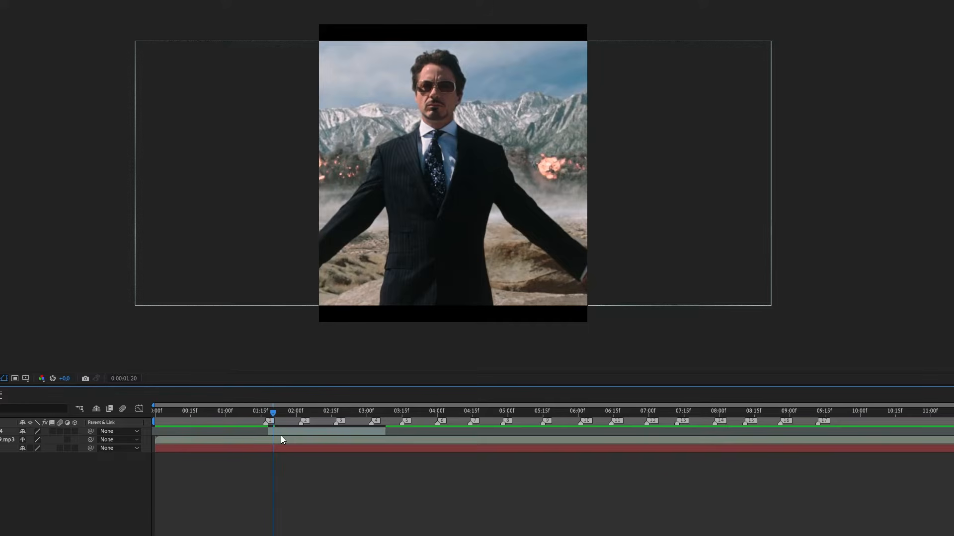
pyautogui.moveTo(278, 432); pyautogui.dragTo(310, 436)
pyautogui.click(303, 416)
pyautogui.click(346, 481)
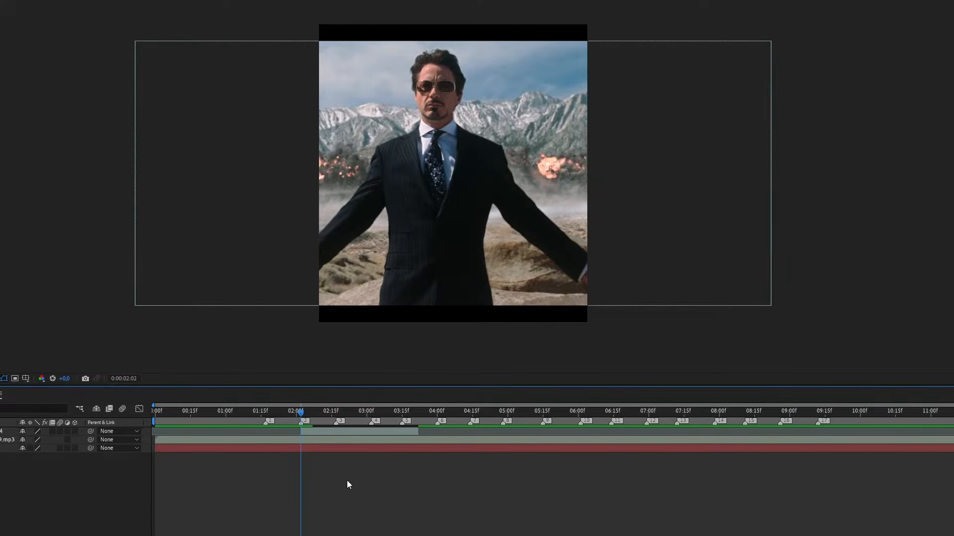
# Try to fill the frame by scaling the tony stark.mp4 layer to 120%, and undo the scaling.
pyautogui.click(325, 432)
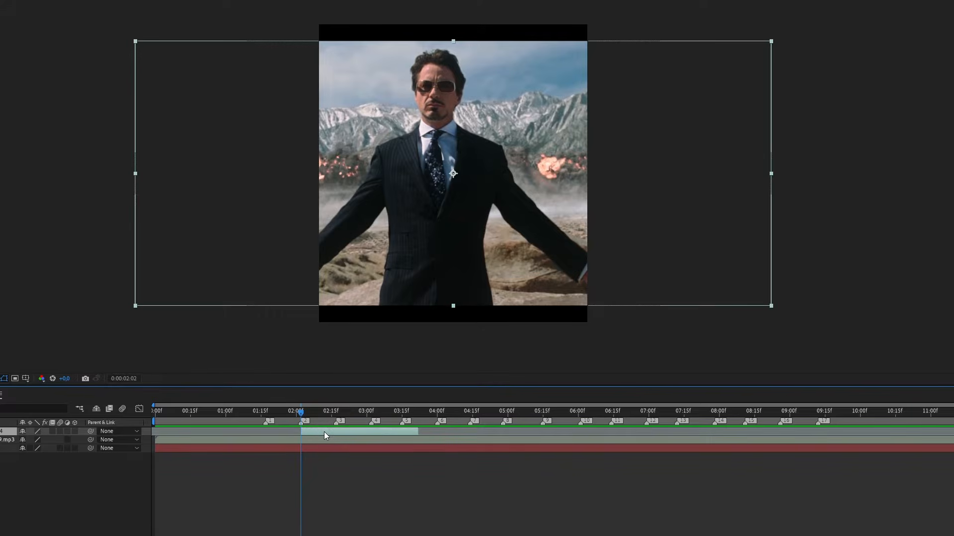
pyautogui.press('s')
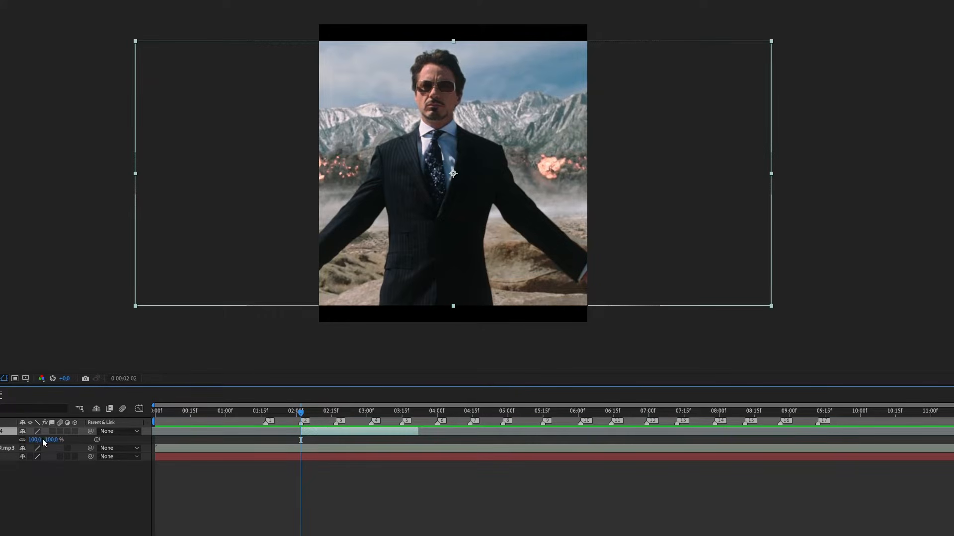
pyautogui.moveTo(35, 440); pyautogui.dragTo(43, 440)
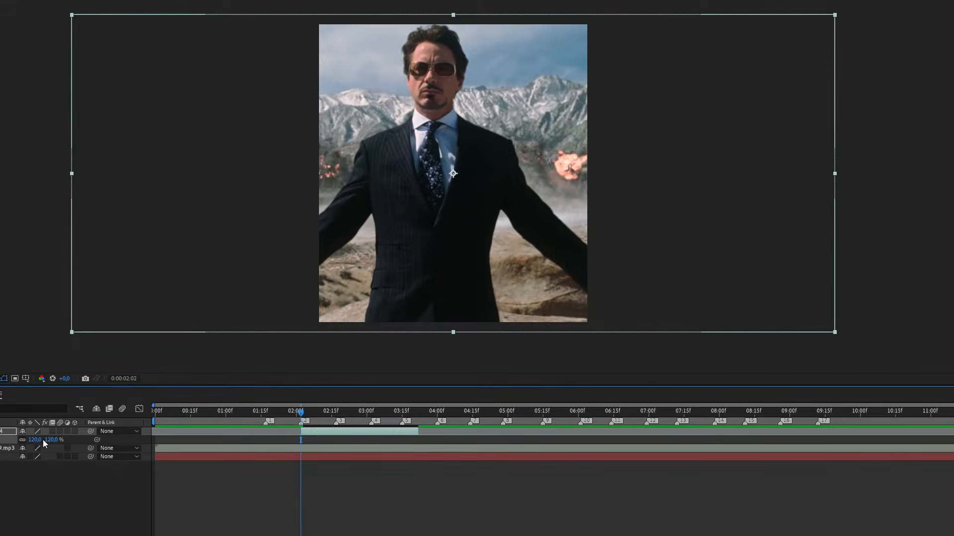
pyautogui.hotkey('ctrl', 'z')
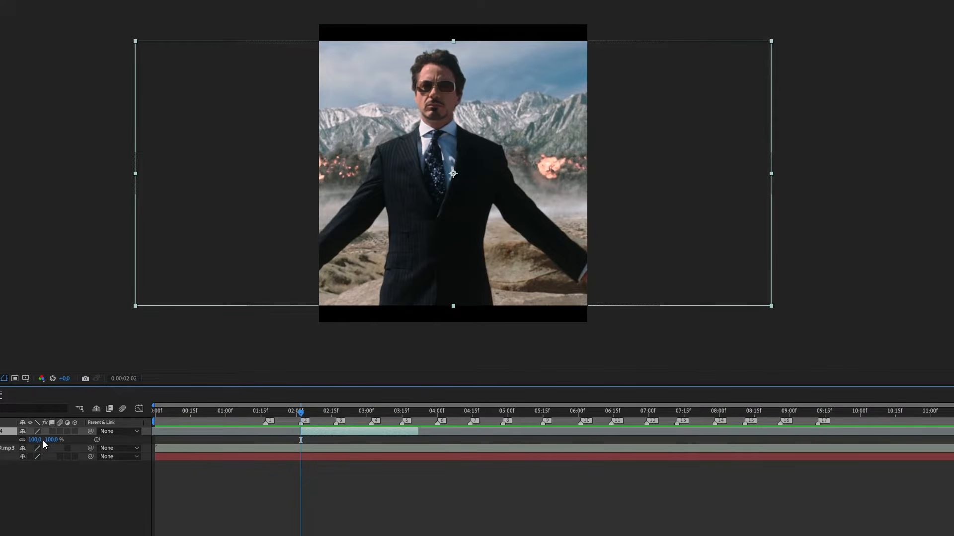
# Fit the tony stark.mp4 layer to the composition's height.
pyautogui.click(356, 498)
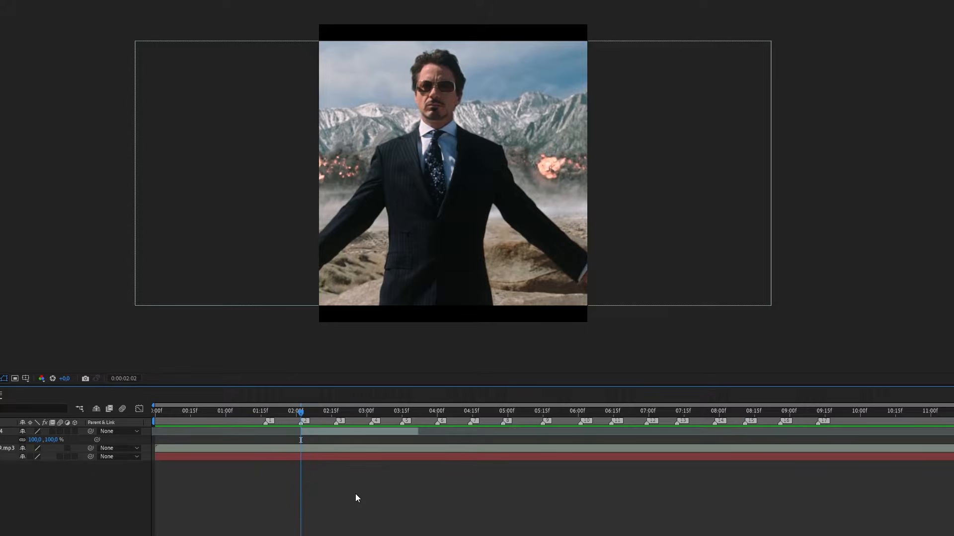
pyautogui.click(316, 433)
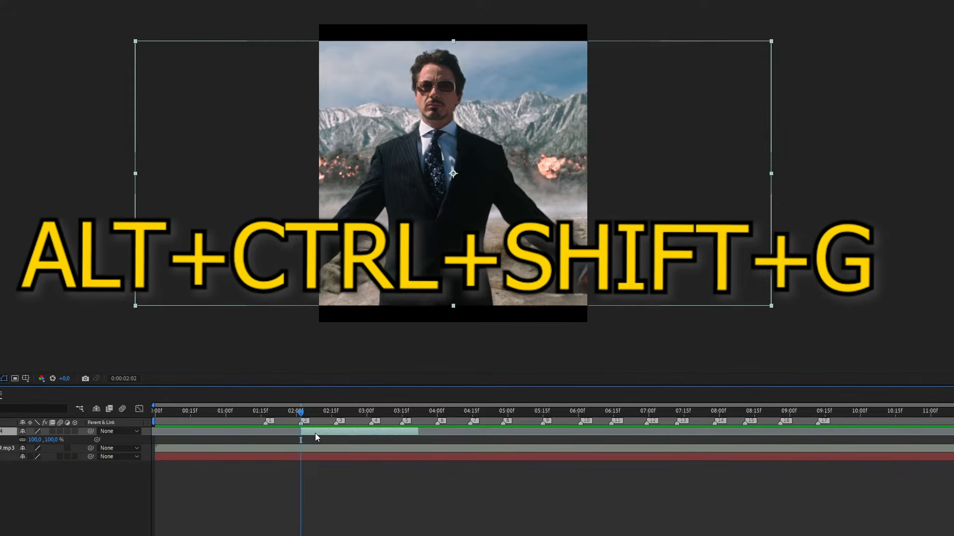
pyautogui.hotkey('ctrl', 'alt', 'shift', 'g')
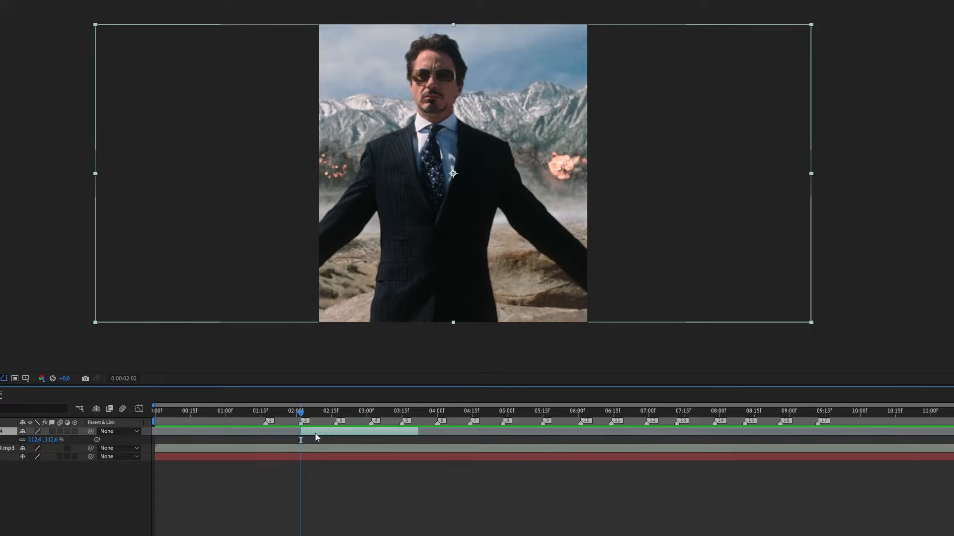
# Scale the tony stark.mp4 layer down to about 69.6% and fit it to the composition's width.
pyautogui.moveTo(31, 439); pyautogui.dragTo(2, 440)
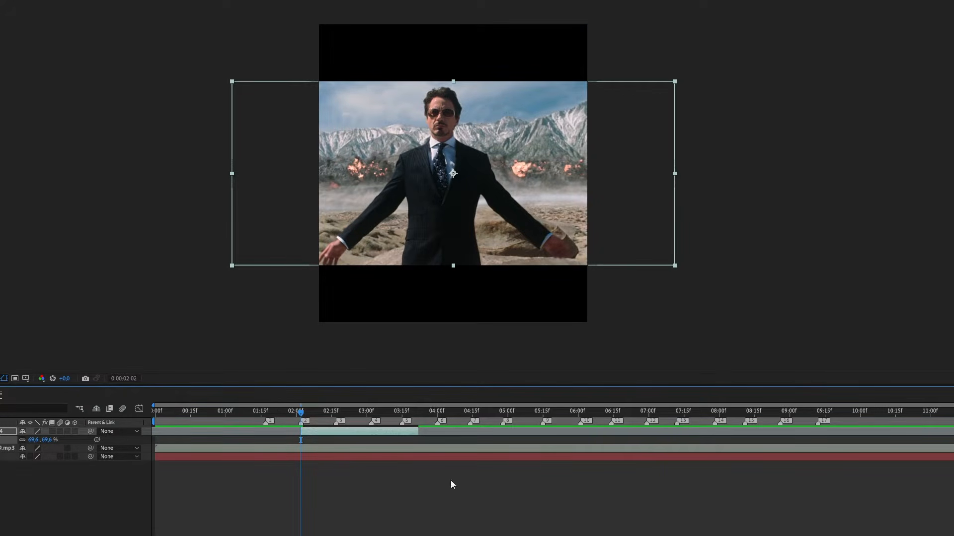
pyautogui.click(353, 484)
pyautogui.click(309, 434)
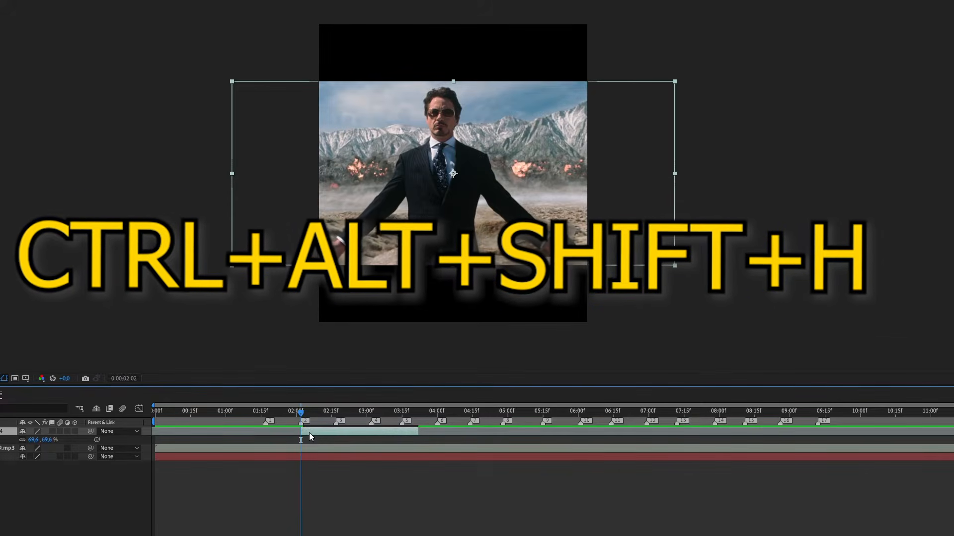
pyautogui.hotkey('ctrl', 'alt', 'shift', 'h')
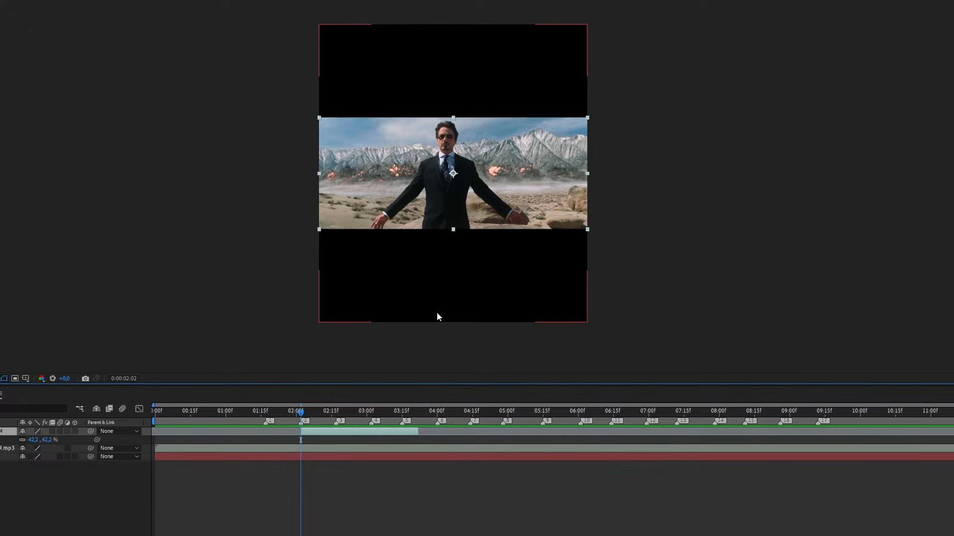
# Refit the tony stark.mp4 layer to the composition's full height, comparing it with the width fit by undoing and redoing.
pyautogui.hotkey('ctrl', 'alt', 'shift', 'h')
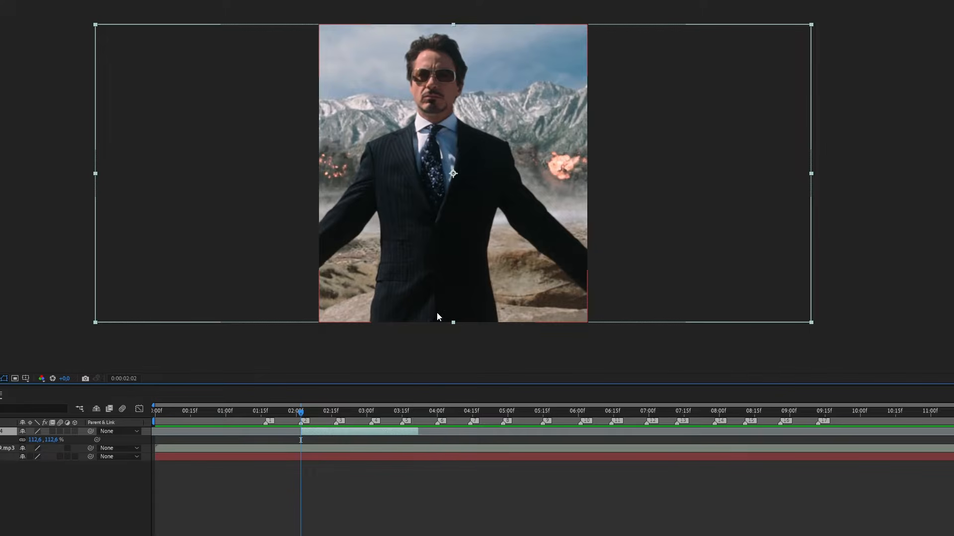
pyautogui.hotkey('ctrl', 'z')
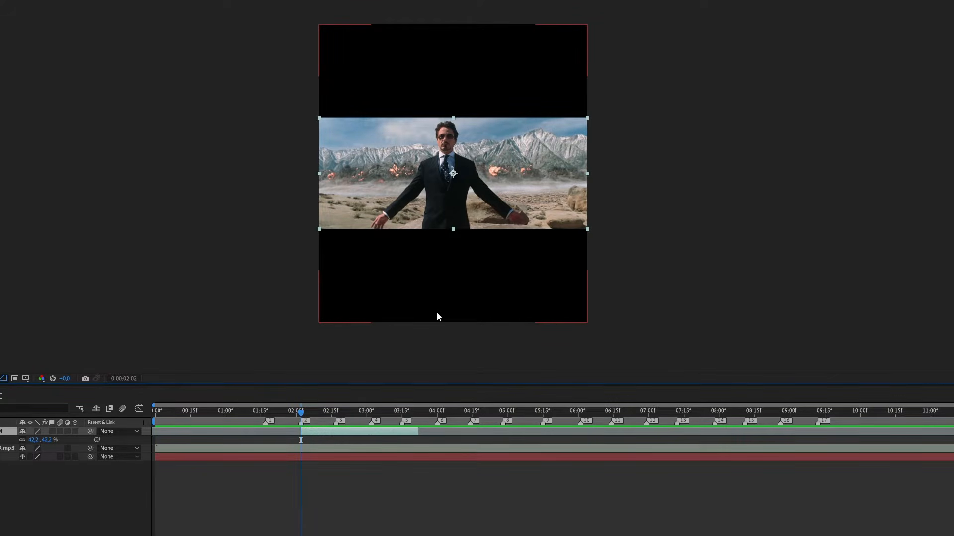
pyautogui.hotkey('ctrl', 'shift', 'z')
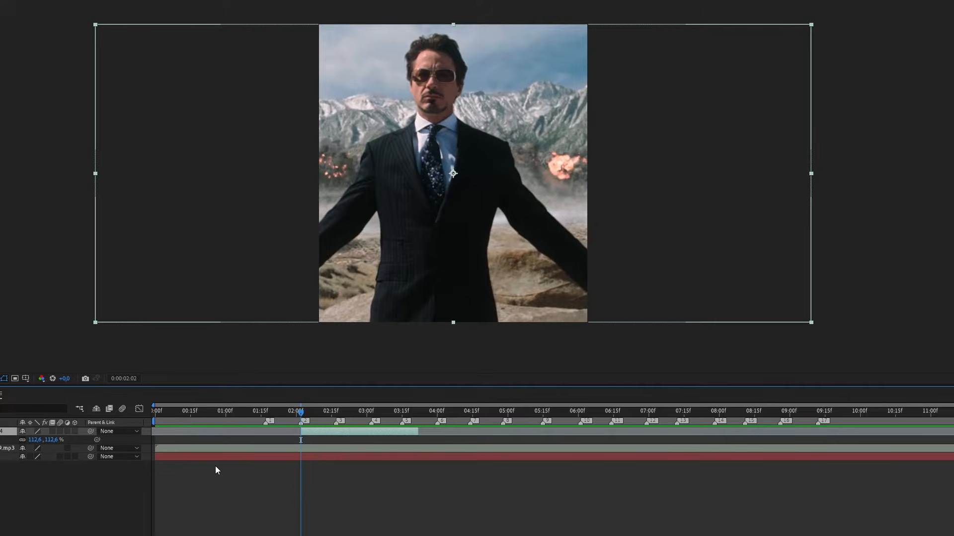
# Try moving the tony stark.mp4 layer to position 540, 490 and to 595, 582, and undo the moves.
pyautogui.click(308, 478)
pyautogui.click(320, 436)
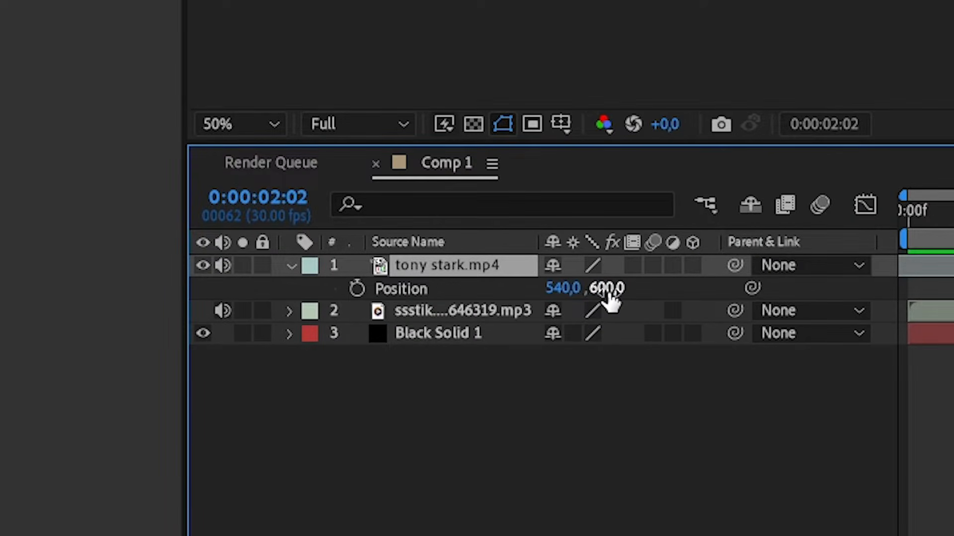
pyautogui.moveTo(608, 298); pyautogui.dragTo(446, 297)
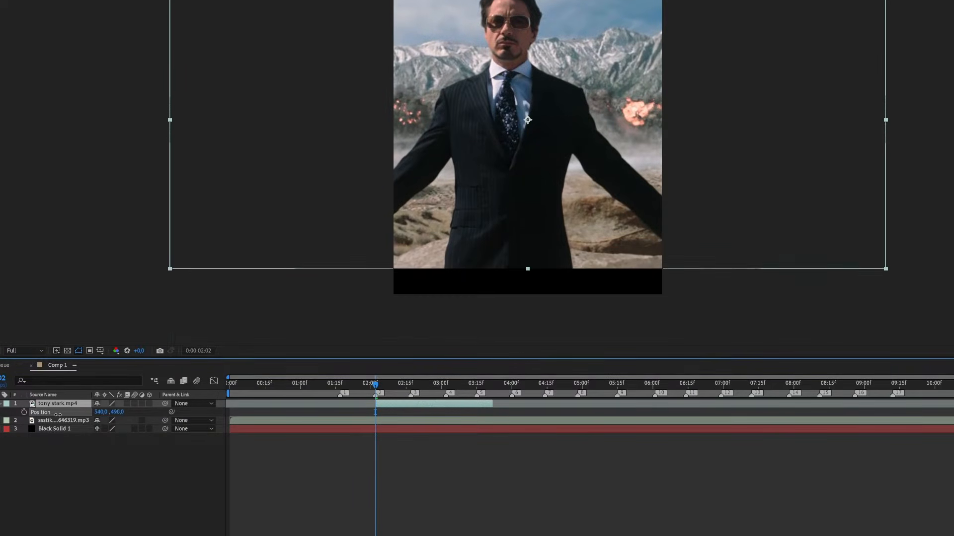
pyautogui.moveTo(57, 415); pyautogui.dragTo(138, 422)
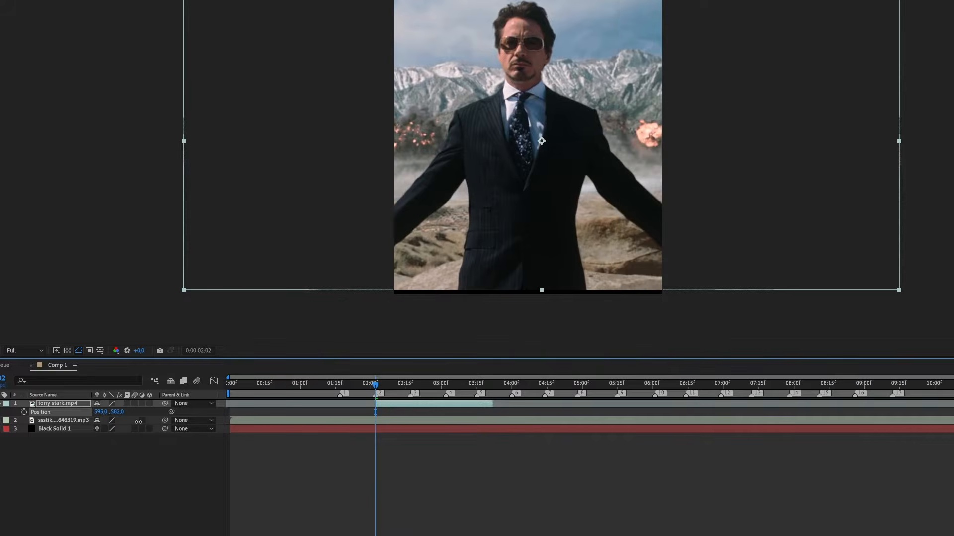
pyautogui.hotkey('ctrl', 'z')
pyautogui.hotkey('ctrl', 'z')
pyautogui.hotkey('ctrl', 'z')
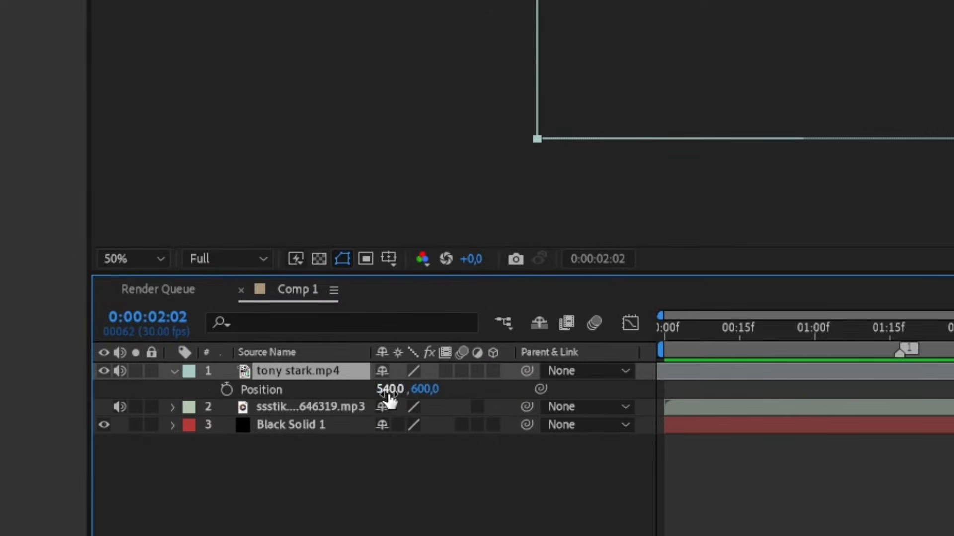
# Shift the tony stark.mp4 layer horizontally to an X position of 627 so the man is centred.
pyautogui.moveTo(390, 398); pyautogui.dragTo(511, 410)
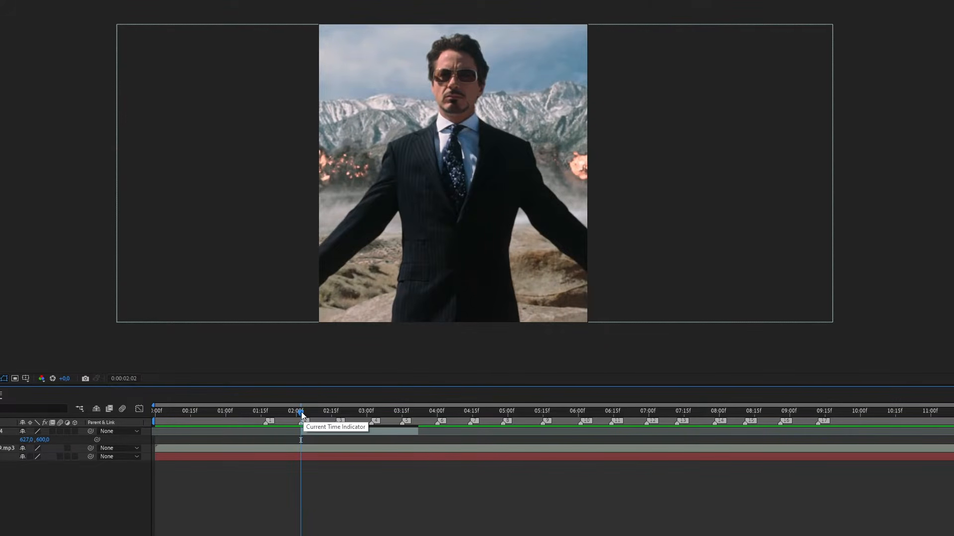
# Try trimming the tony stark.mp4 layer's end to marker 3 at 0:00:02:17, undo it and split the layer there instead.
pyautogui.moveTo(301, 412); pyautogui.dragTo(336, 439)
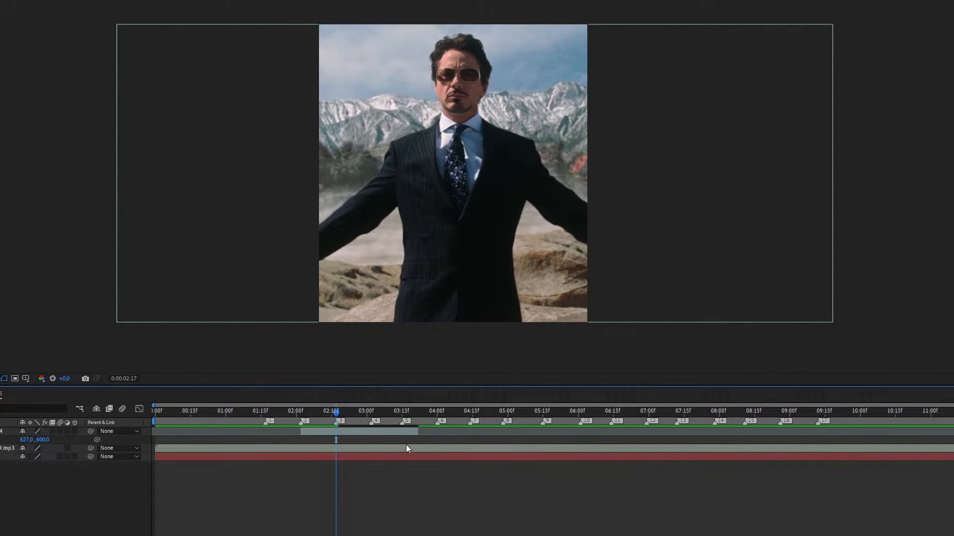
pyautogui.moveTo(419, 432); pyautogui.dragTo(336, 431)
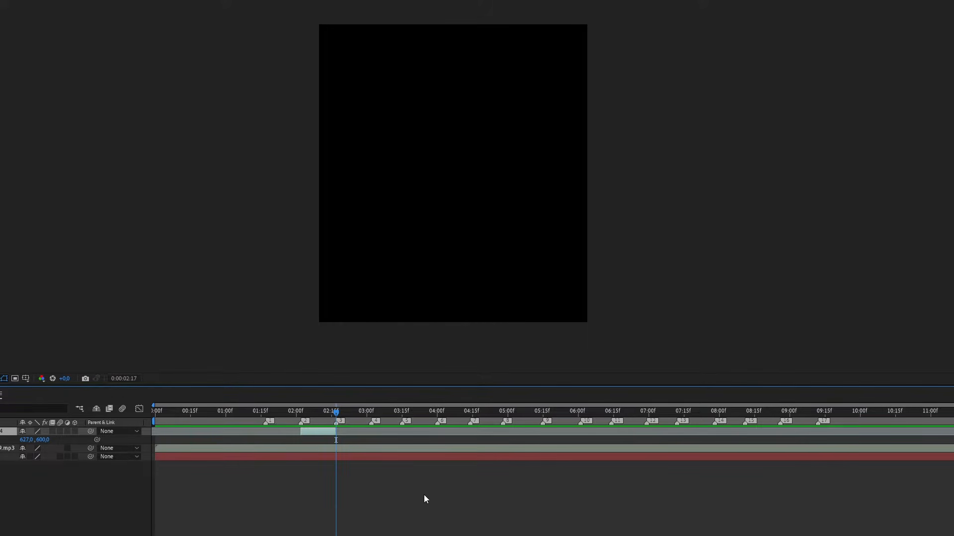
pyautogui.hotkey('ctrl', 'z')
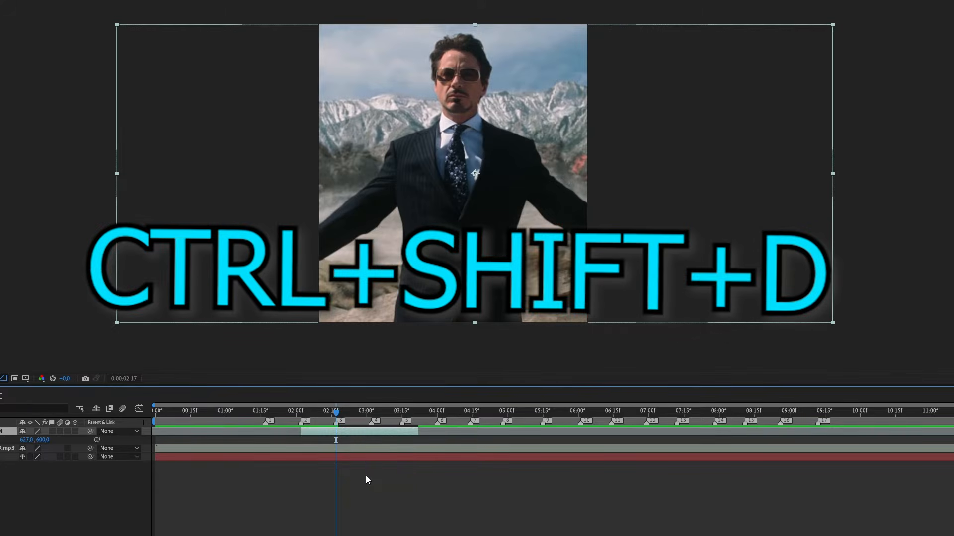
pyautogui.hotkey('ctrl', 'shift', 'd')
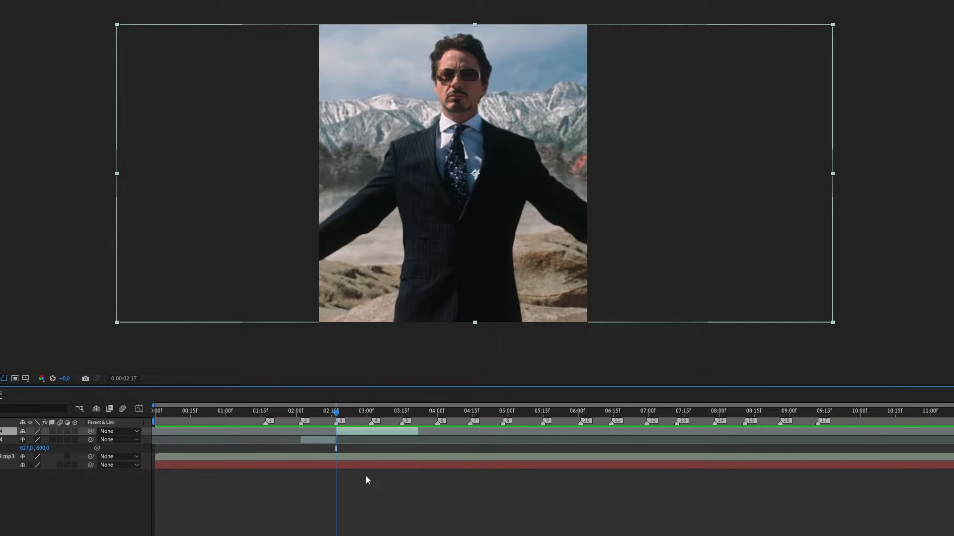
# Delete the leftover part of the tony stark.mp4 layer after marker 3 and scrub through the remaining cut.
pyautogui.press('Delete')
pyautogui.moveTo(328, 416); pyautogui.dragTo(316, 423)
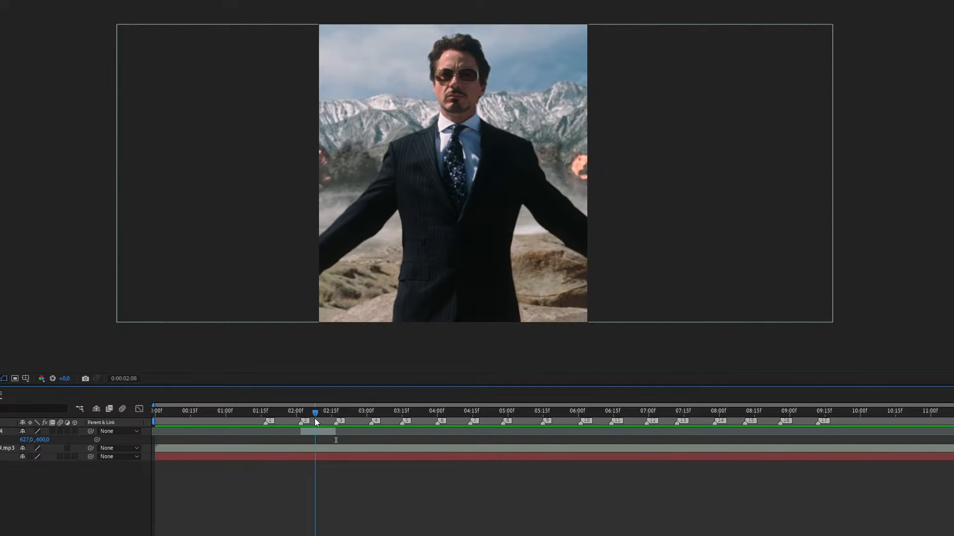
pyautogui.moveTo(309, 416); pyautogui.dragTo(749, 417)
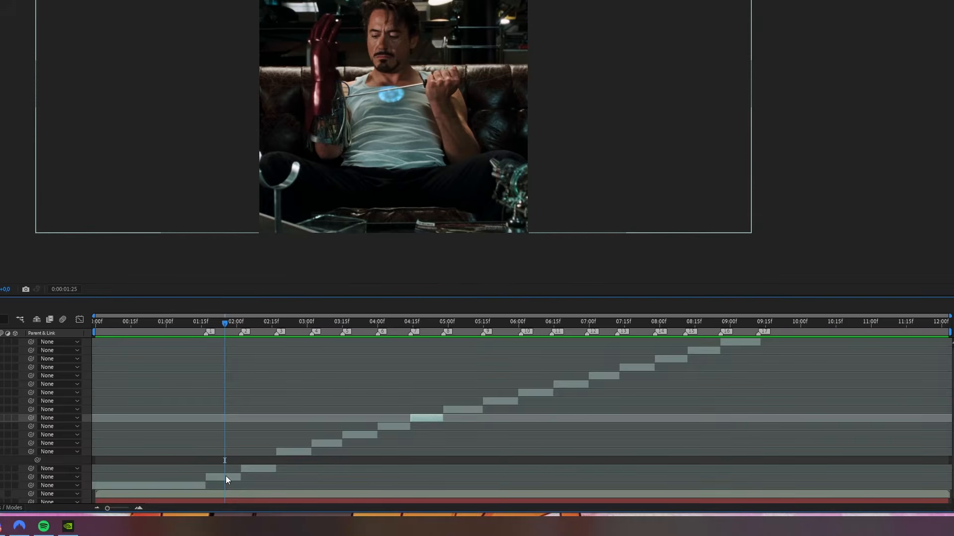
# Select tony stark.mp4 layers 1 to 16 and mute their audio.
pyautogui.click(425, 426)
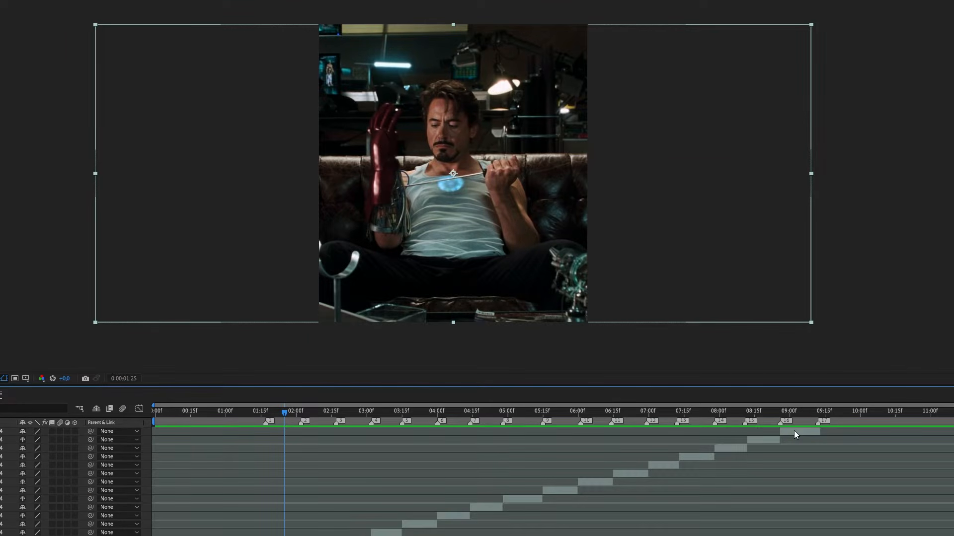
pyautogui.keyDown('shift'); pyautogui.click(794, 431); pyautogui.keyUp('shift')
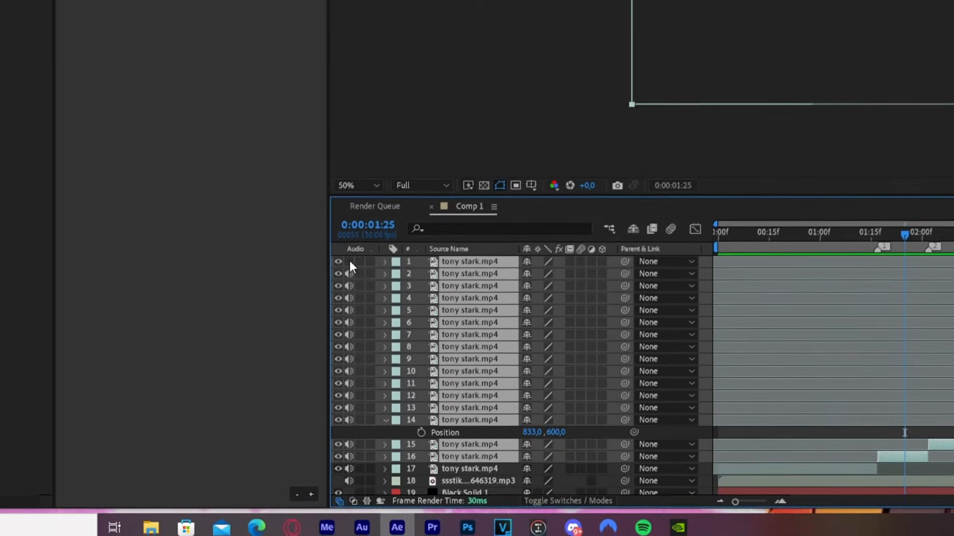
pyautogui.click(352, 431)
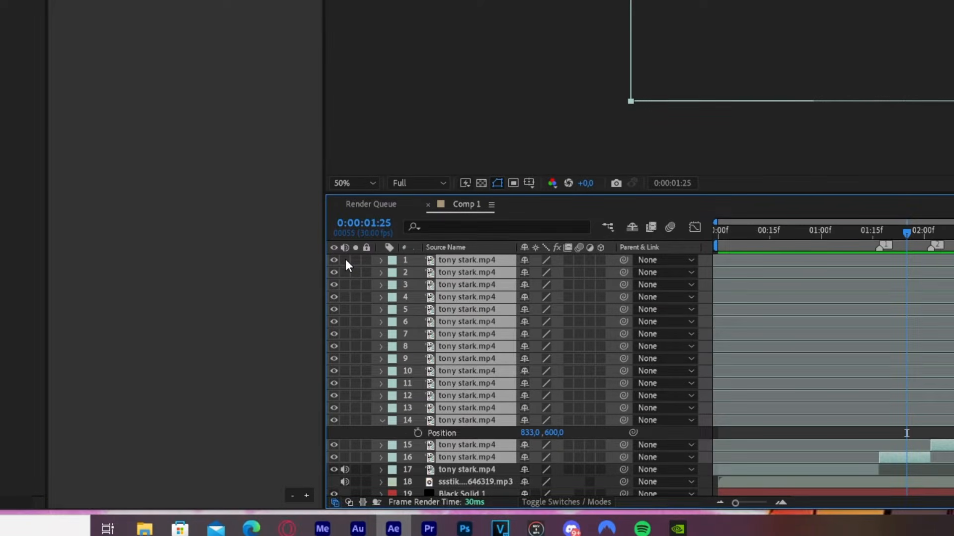
pyautogui.click(346, 260)
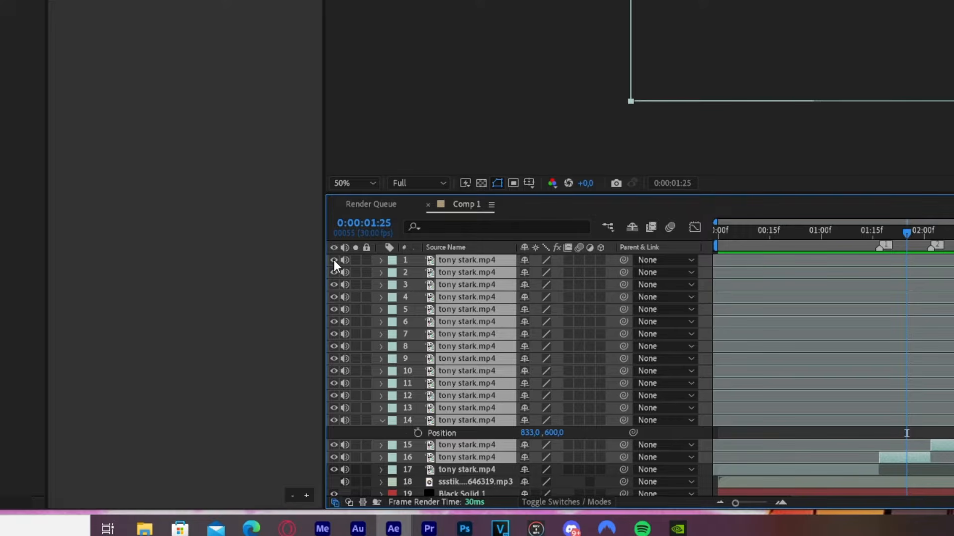
pyautogui.click(334, 260)
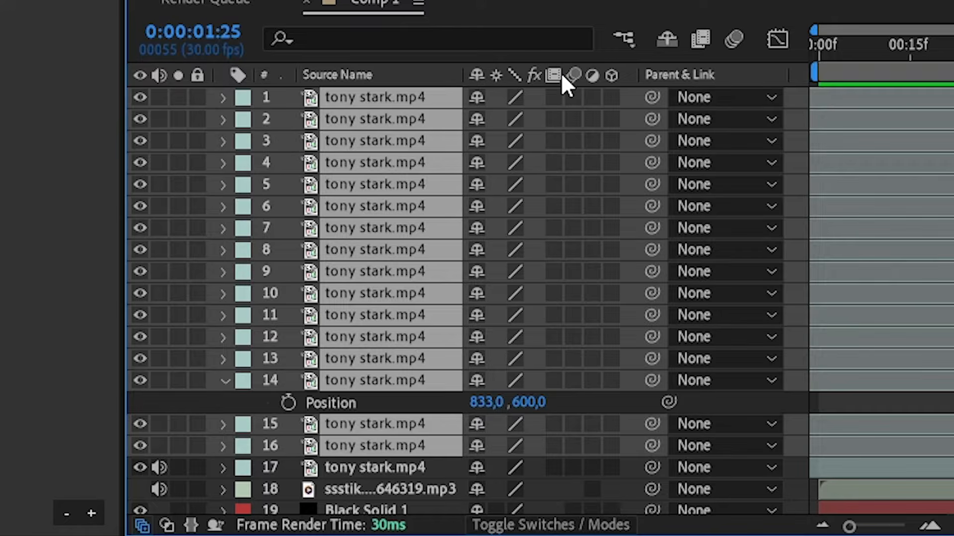
# Turn on frame blending and motion blur for tony stark.mp4 layers 1 to 16.
pyautogui.click(554, 92)
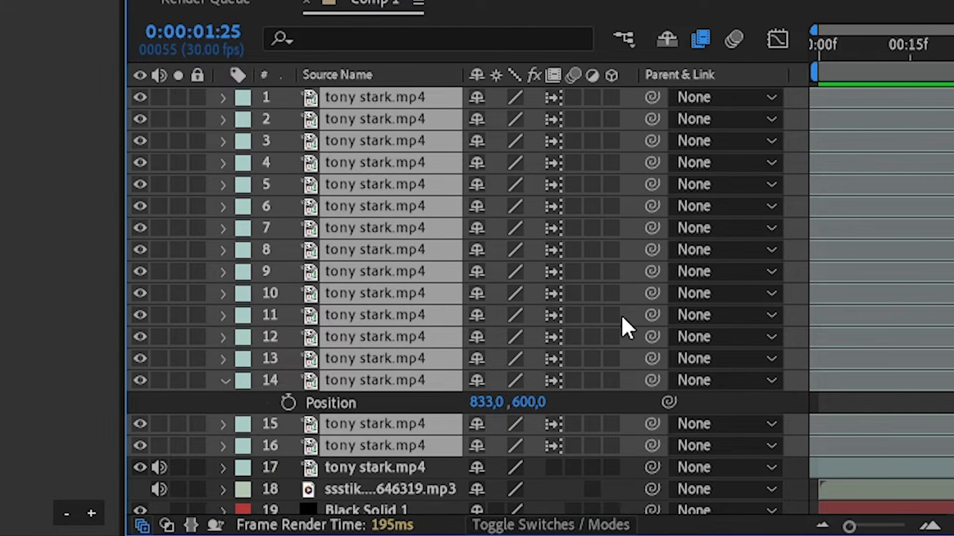
pyautogui.scroll(-1, 505, 296)
pyautogui.scroll(1, 505, 296)
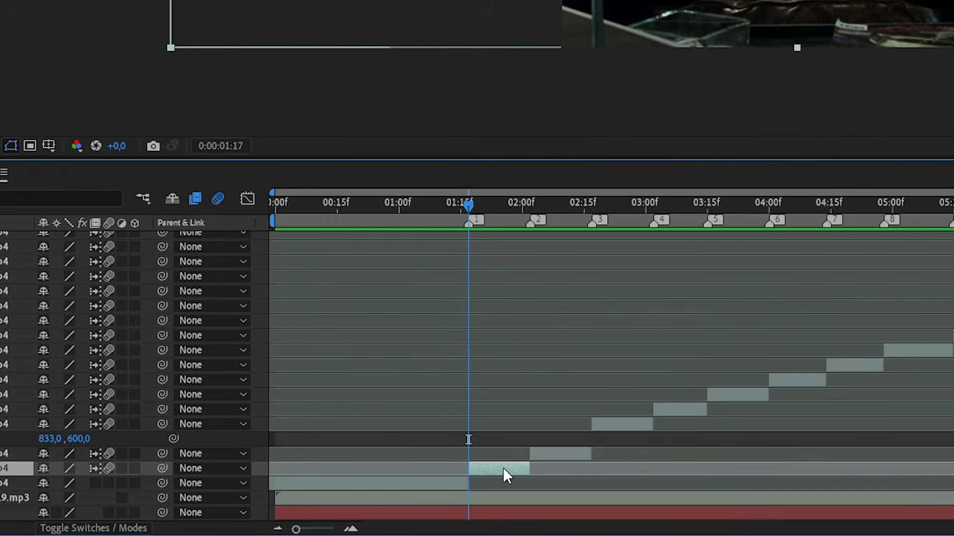
# Apply Freeze Frame to tony stark.mp4 layer 16 at marker 1, 0:00:01:17.
pyautogui.rightClick(425, 426)
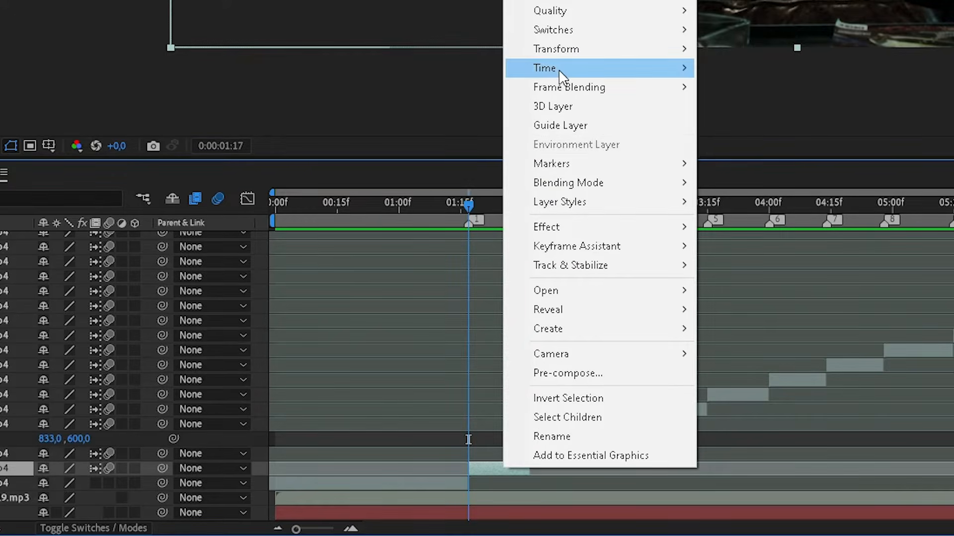
pyautogui.moveTo(637, 77)
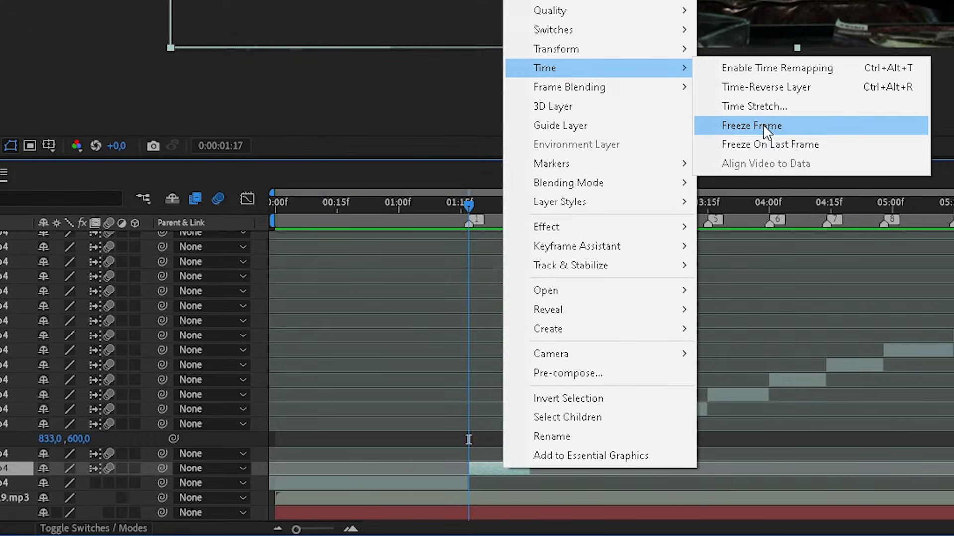
pyautogui.click(765, 131)
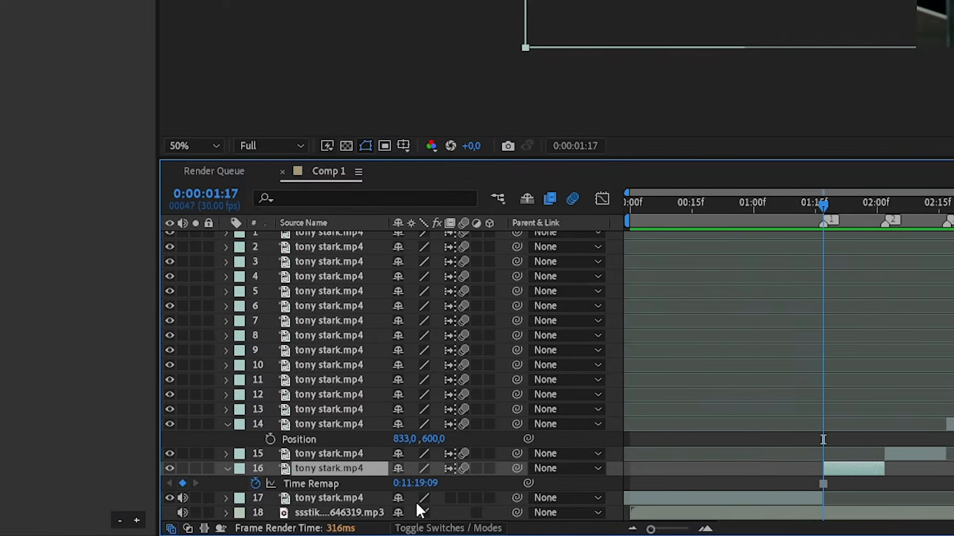
# Add a Time Remap keyframe of 0:11:19:23 to layer 16 at marker 2, 0:00:02:02, and scrub through the clip to check it.
pyautogui.click(820, 209)
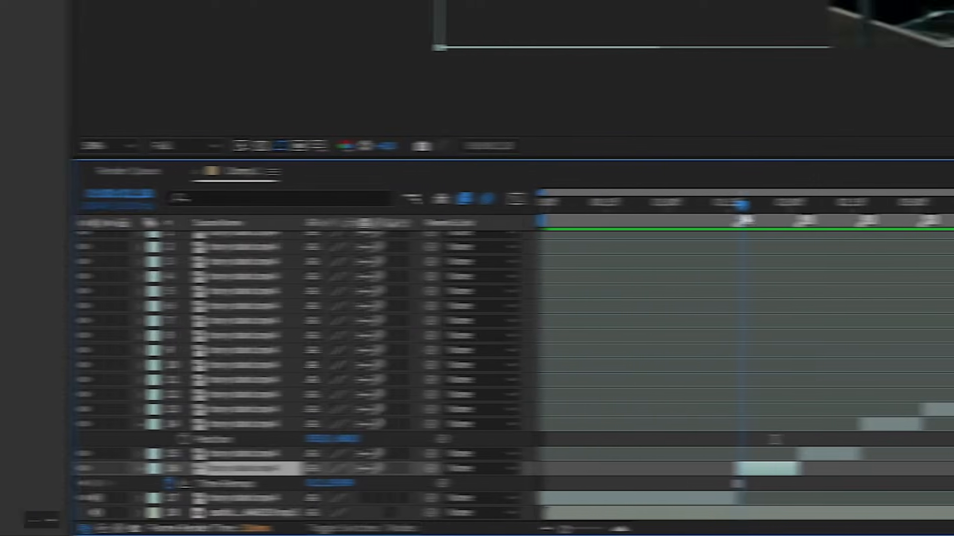
pyautogui.moveTo(742, 214); pyautogui.dragTo(800, 245)
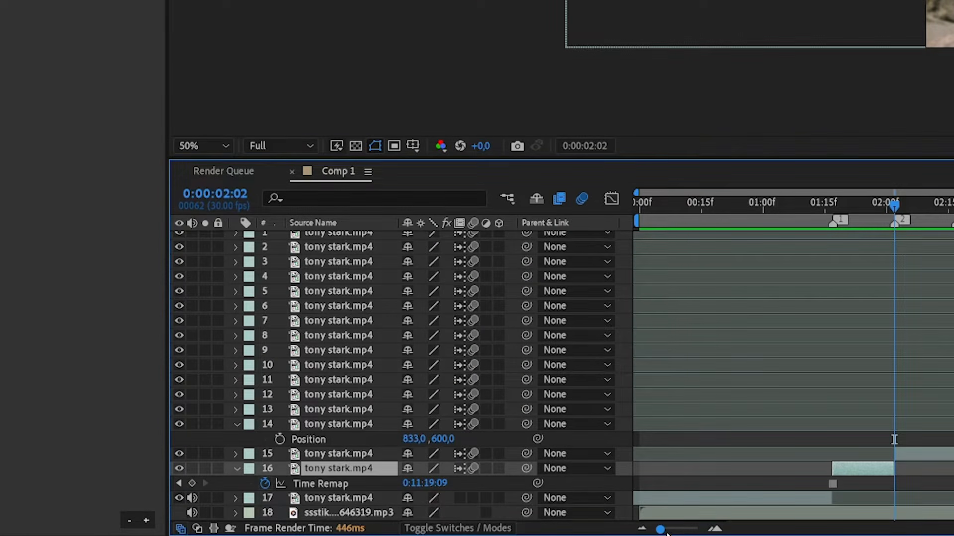
pyautogui.moveTo(667, 533); pyautogui.dragTo(669, 533)
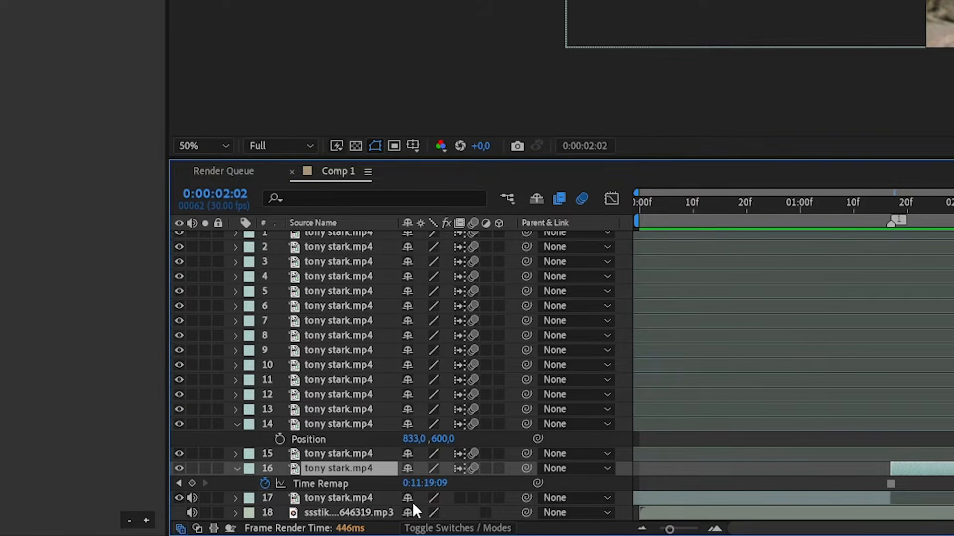
pyautogui.click(444, 484)
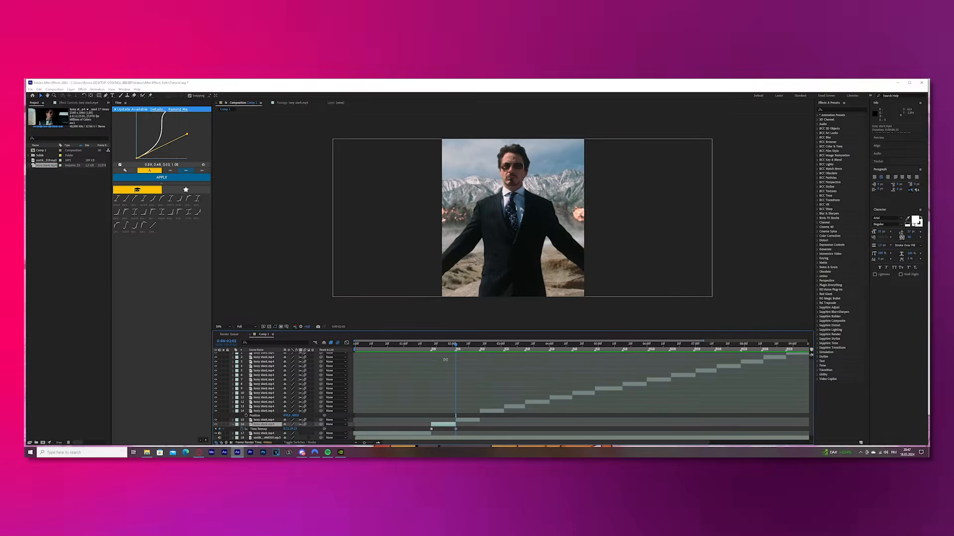
pyautogui.moveTo(453, 347)
pyautogui.mouseDown()
pyautogui.moveTo(432, 349)
pyautogui.moveTo(447, 349)
pyautogui.mouseUp()
pyautogui.click(448, 367)
pyautogui.click(445, 424)
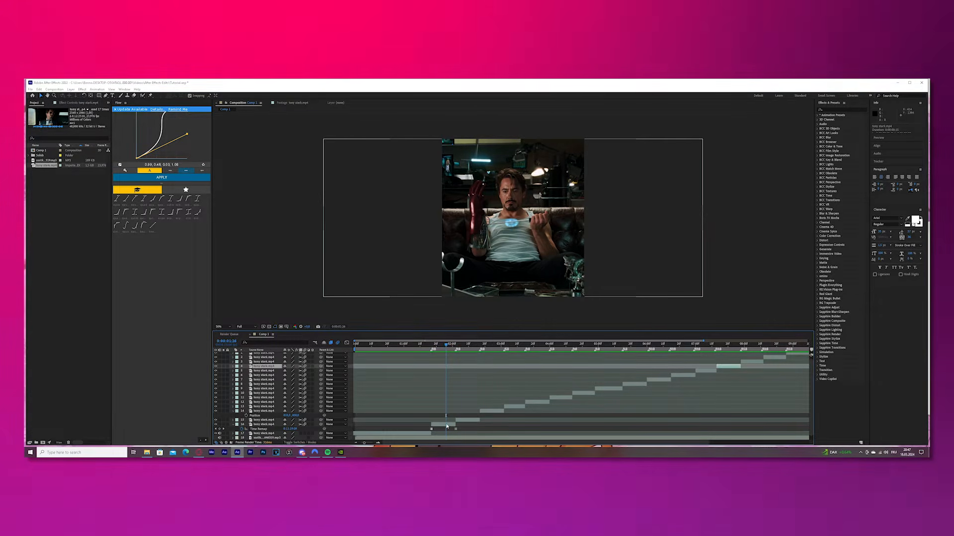
pyautogui.moveTo(445, 347)
pyautogui.mouseDown()
pyautogui.moveTo(455, 354)
pyautogui.moveTo(438, 352)
pyautogui.mouseUp()
pyautogui.click(448, 431)
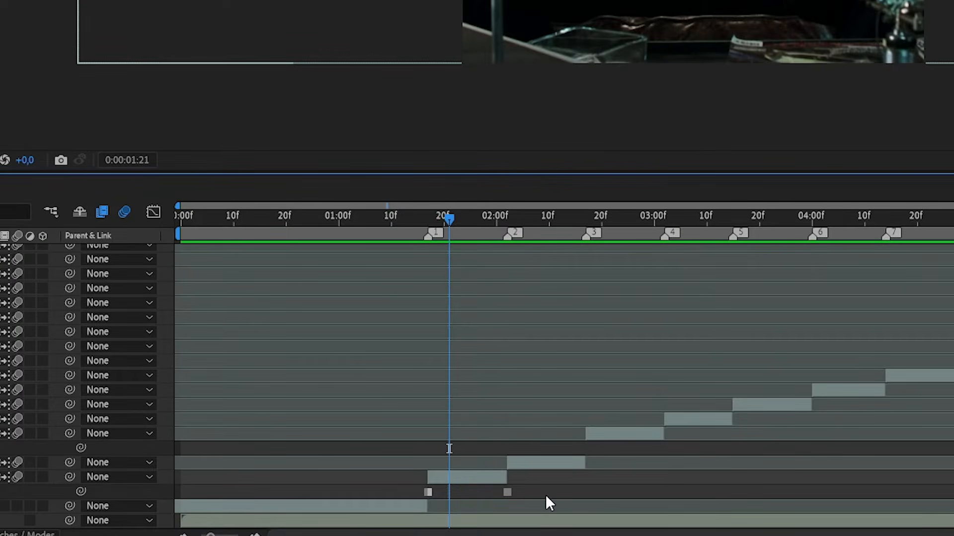
# Apply Easy Ease to both Time Remap keyframes of layer 16 and scrub through the eased clip.
pyautogui.moveTo(547, 497); pyautogui.dragTo(342, 485)
pyautogui.press('F9')
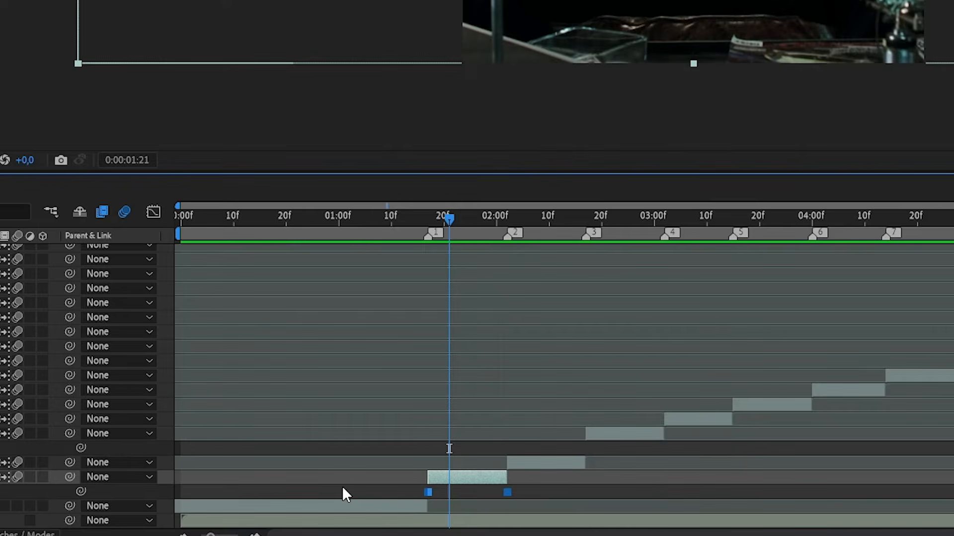
pyautogui.rightClick(507, 492)
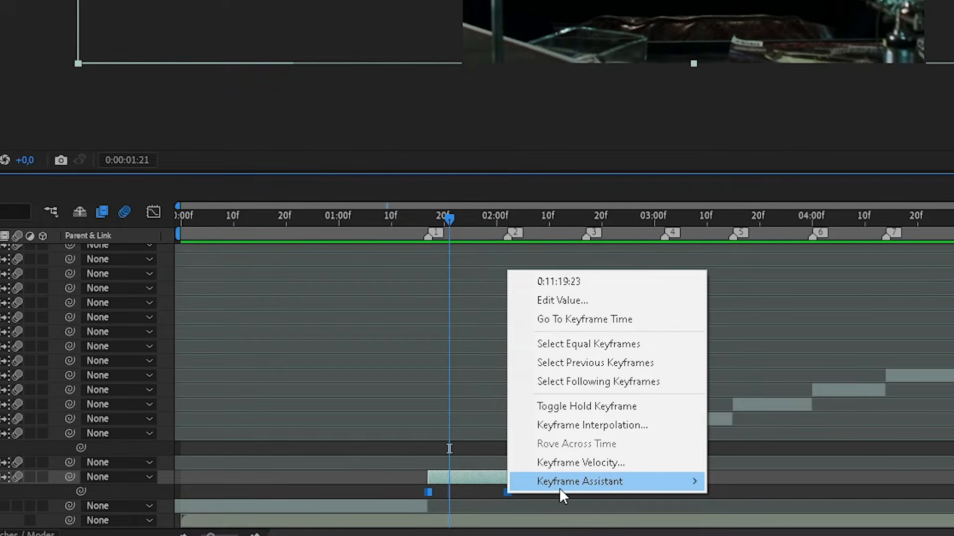
pyautogui.moveTo(560, 484)
pyautogui.click(758, 387)
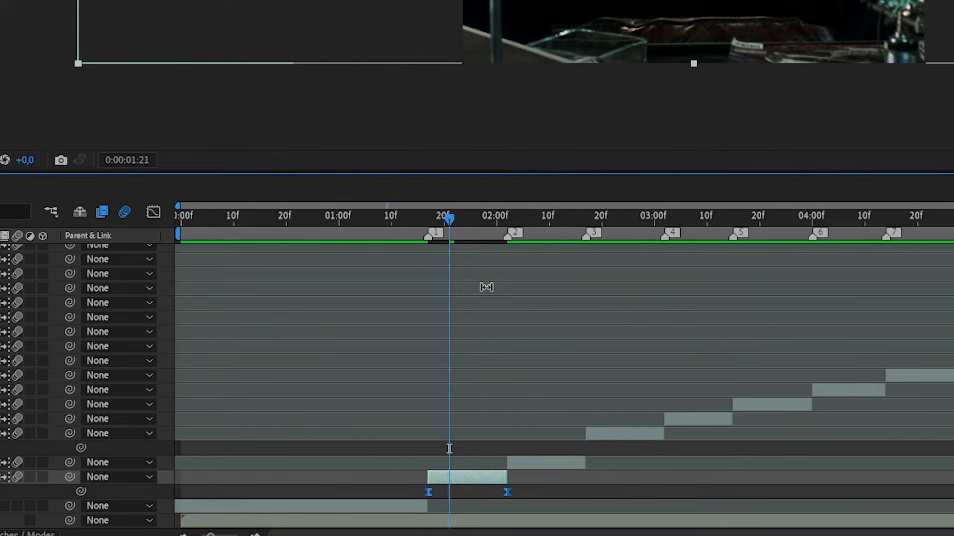
pyautogui.moveTo(447, 229)
pyautogui.mouseDown()
pyautogui.moveTo(485, 235)
pyautogui.moveTo(444, 235)
pyautogui.moveTo(459, 243)
pyautogui.mouseUp()
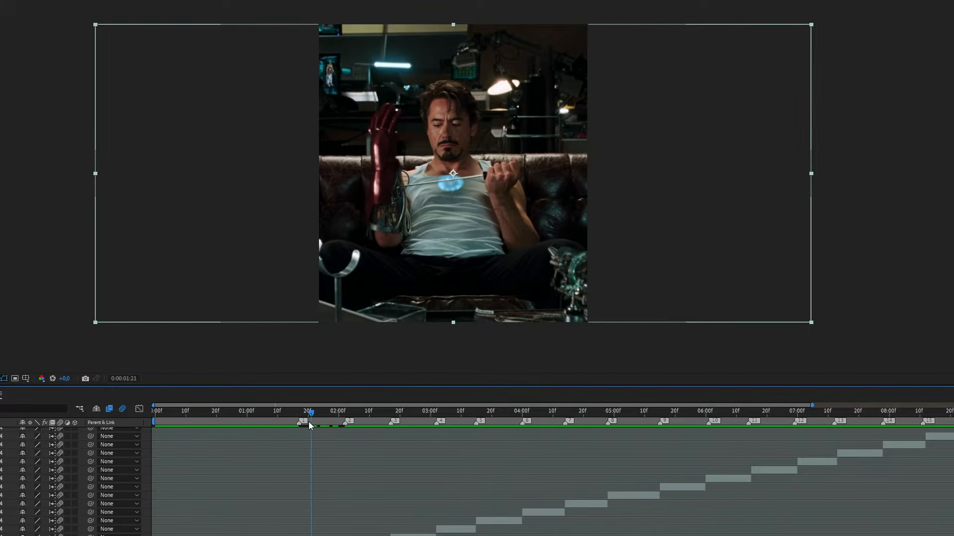
pyautogui.moveTo(318, 431)
pyautogui.mouseDown()
pyautogui.moveTo(343, 435)
pyautogui.moveTo(320, 432)
pyautogui.mouseUp()
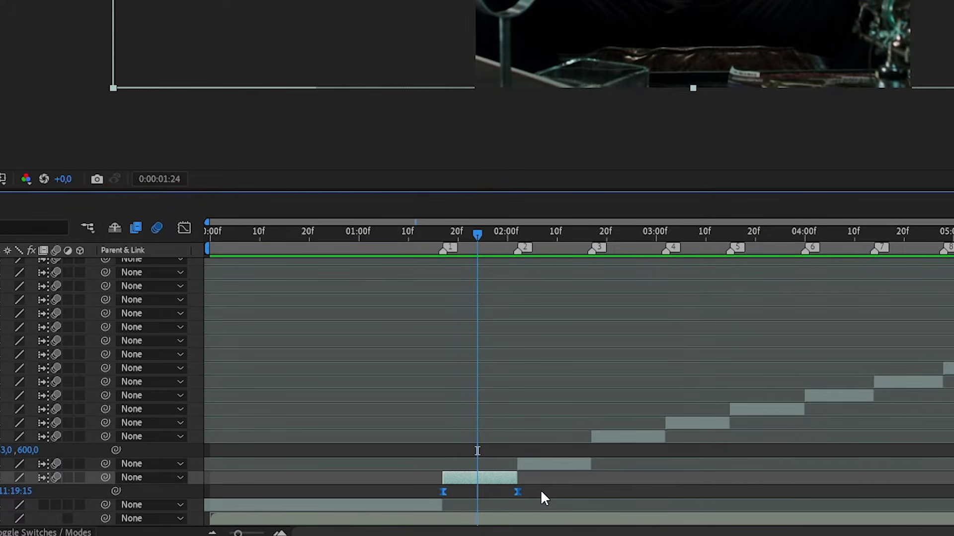
# Open layer 16's Time Remap keyframes in the Graph Editor, enlarged around markers 1 and 2.
pyautogui.click(504, 503)
pyautogui.moveTo(559, 489); pyautogui.dragTo(415, 496)
pyautogui.click(184, 229)
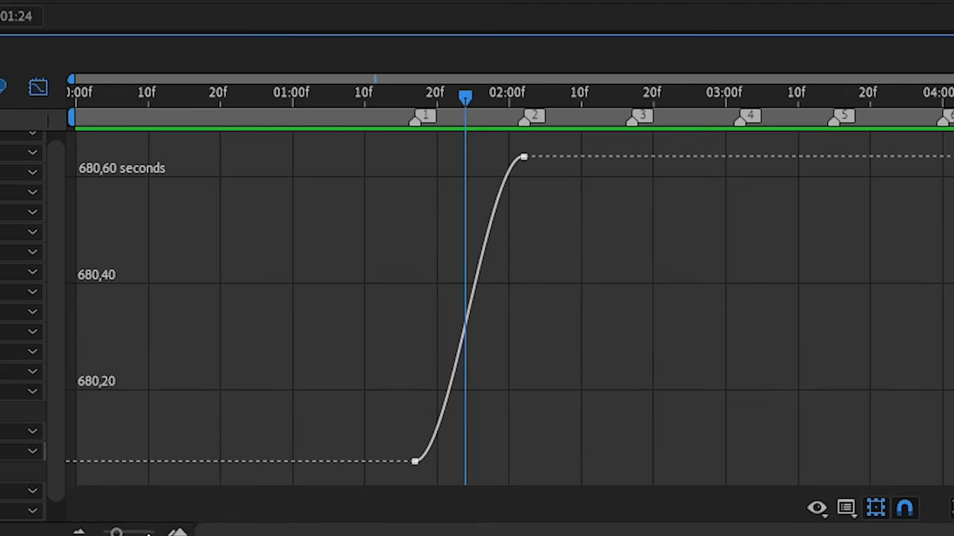
pyautogui.press('=')
pyautogui.press('=')
pyautogui.press('=')
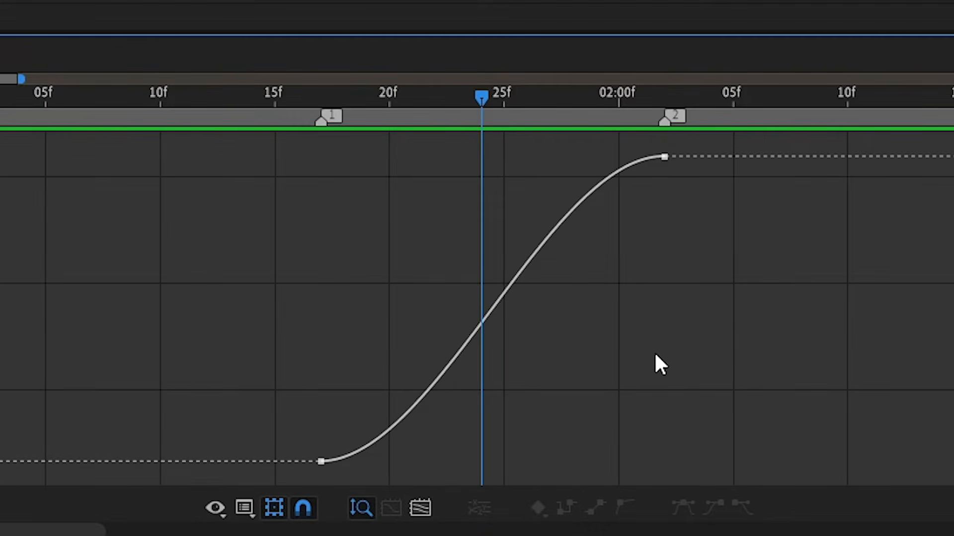
# Compare the Time Remap speed graph with the value graph and return to the value graph.
pyautogui.click(528, 273)
pyautogui.click(778, 244)
pyautogui.rightClick(713, 244)
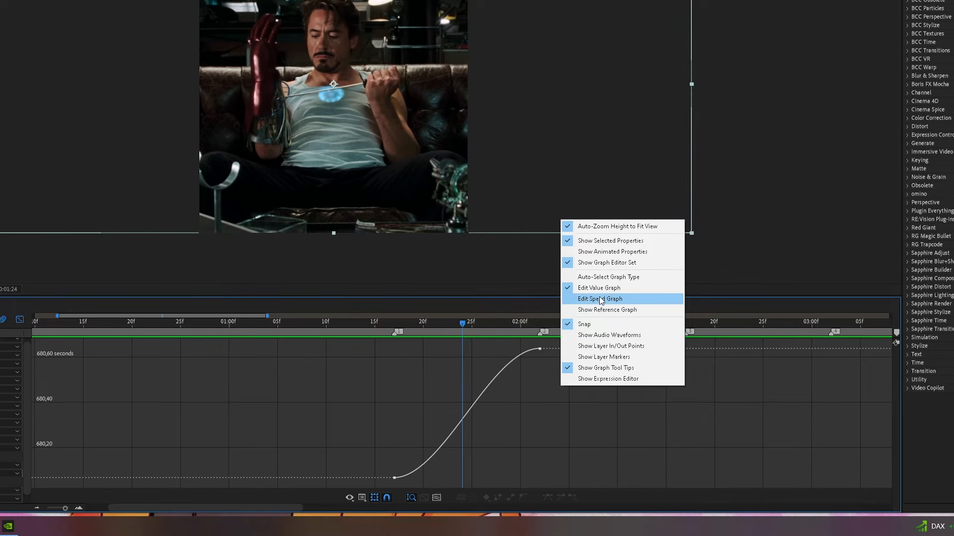
pyautogui.click(589, 300)
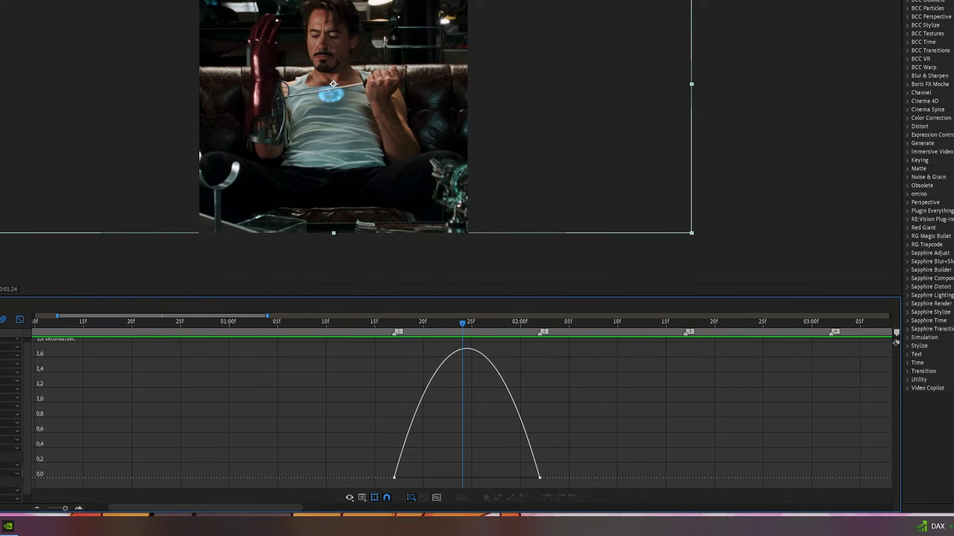
pyautogui.rightClick(544, 379)
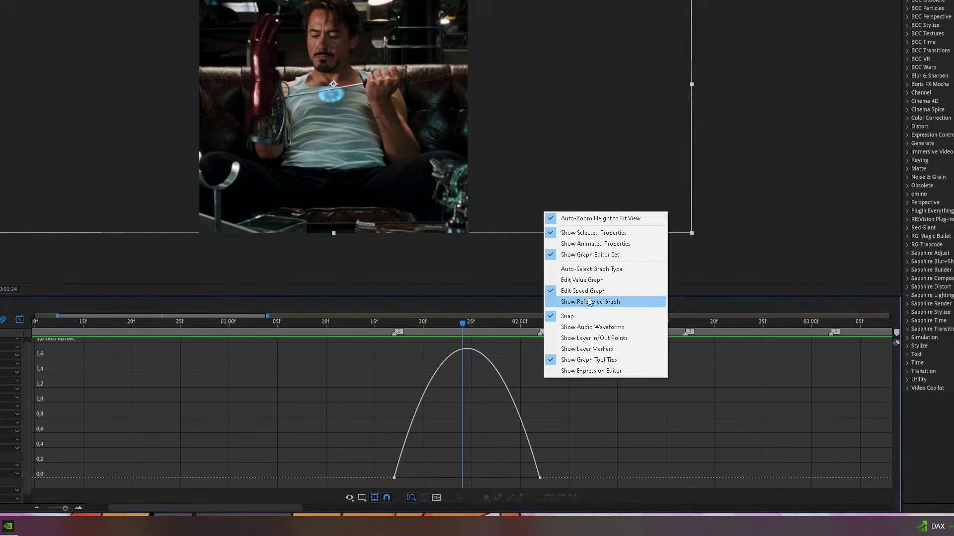
pyautogui.click(578, 280)
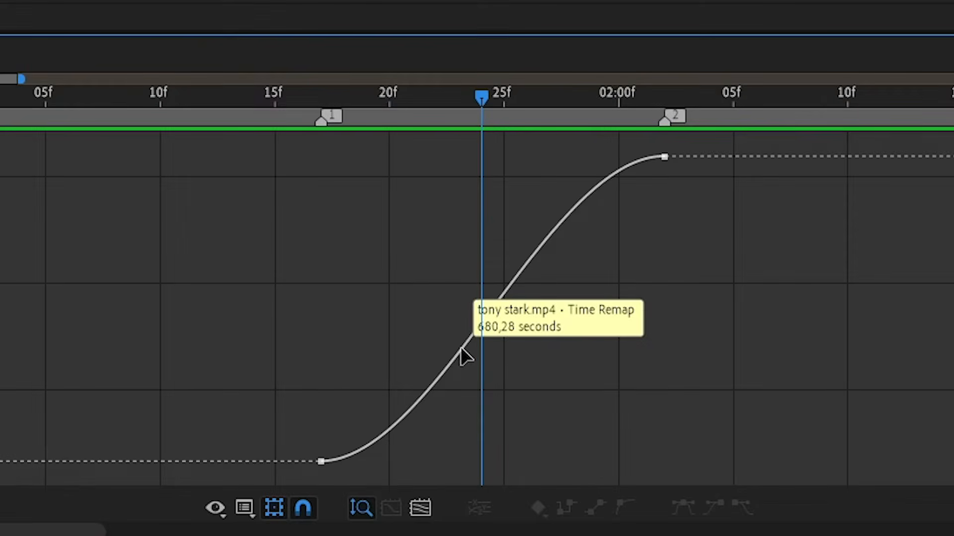
# Raise the marker 1 keyframe's handle on the Time Remap value curve so the clip starts fast.
pyautogui.click(455, 433)
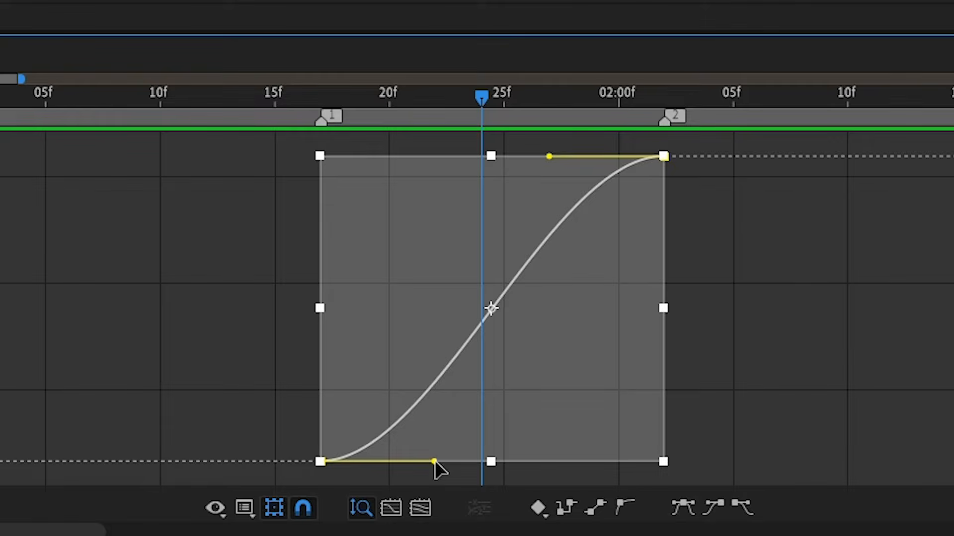
pyautogui.moveTo(435, 462); pyautogui.dragTo(427, 375)
pyautogui.moveTo(396, 344); pyautogui.dragTo(408, 280)
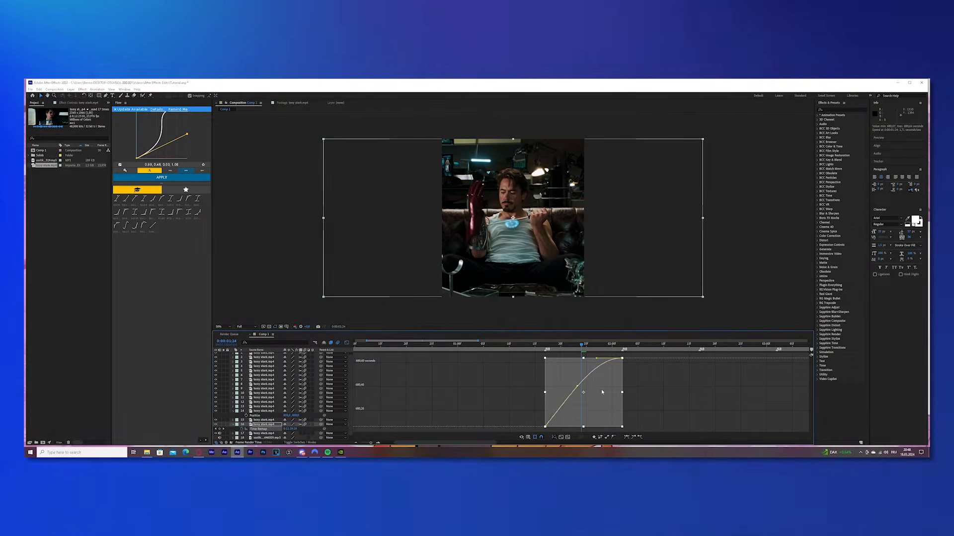
pyautogui.moveTo(565, 385); pyautogui.dragTo(575, 403)
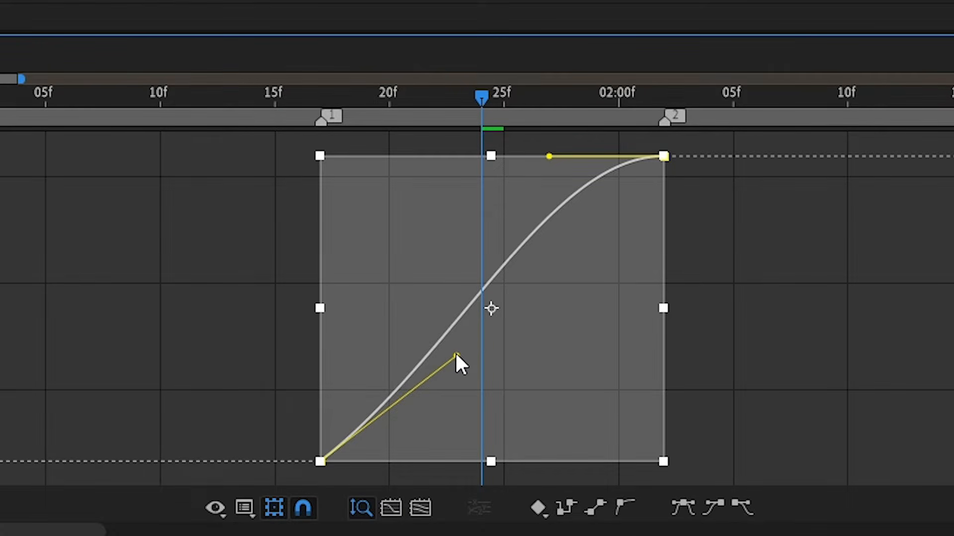
pyautogui.moveTo(456, 355); pyautogui.dragTo(382, 270)
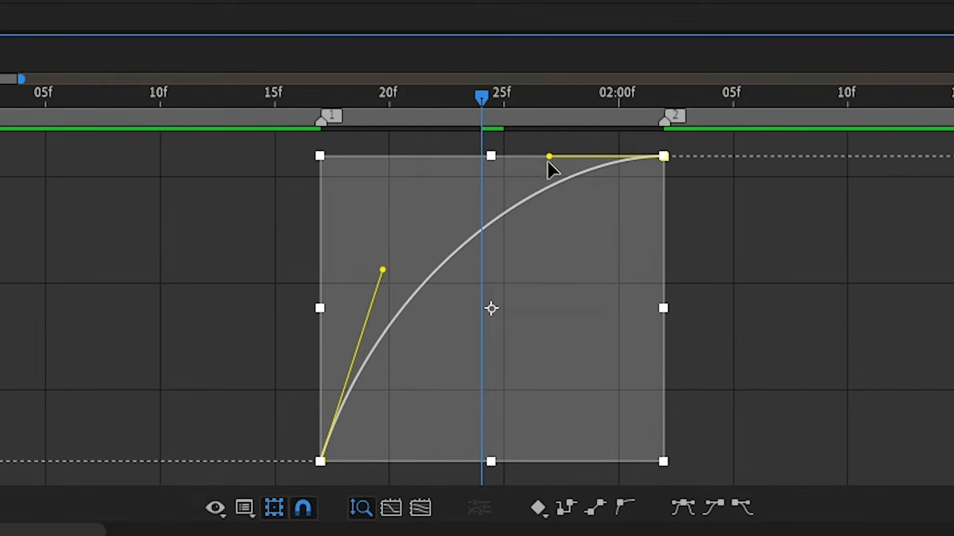
# Pull the marker 2 keyframe's handle down and readjust the first handle so the curve flattens mid-clip and ends steeply.
pyautogui.moveTo(550, 158); pyautogui.dragTo(618, 354)
pyautogui.moveTo(382, 270); pyautogui.dragTo(409, 296)
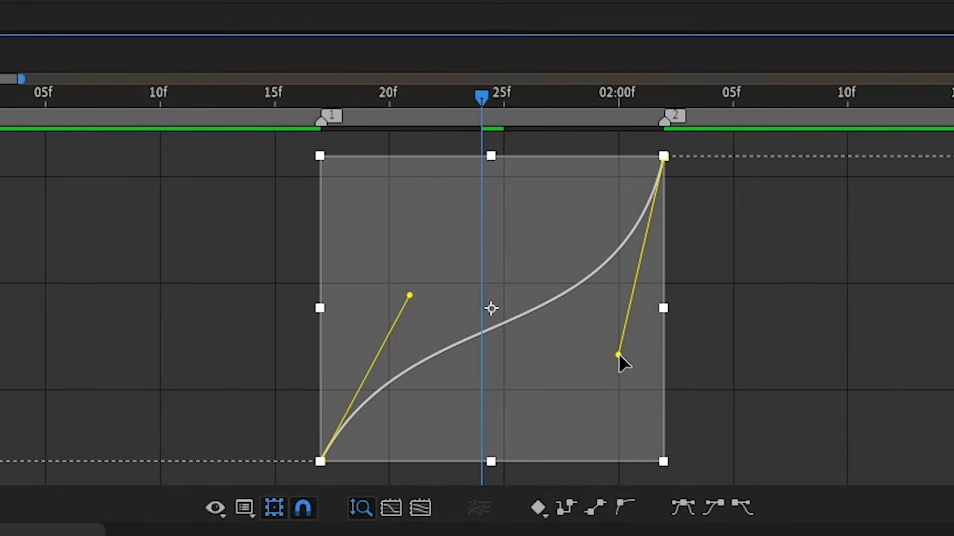
pyautogui.moveTo(610, 427); pyautogui.dragTo(660, 440)
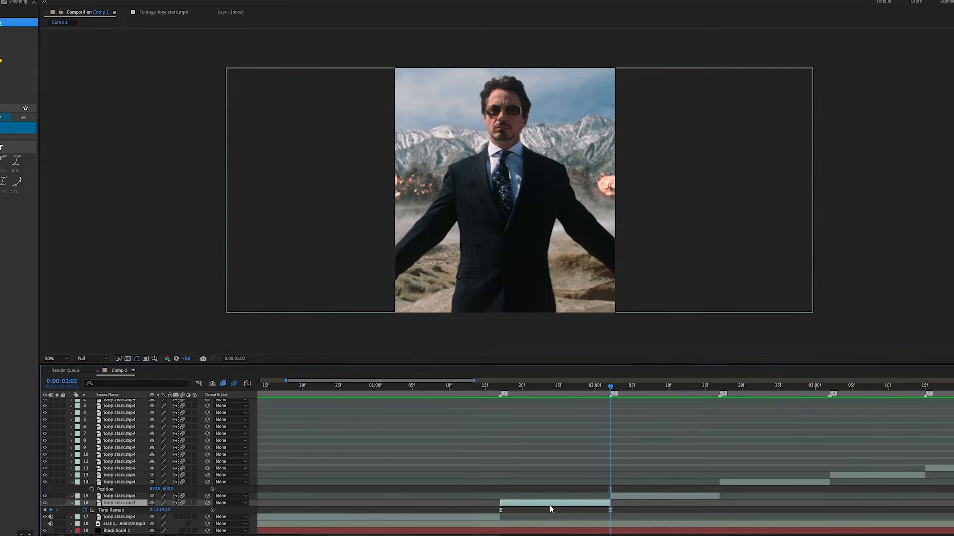
# Enable time remapping on layer 15, the clip between markers 2 and 3.
pyautogui.click(628, 497)
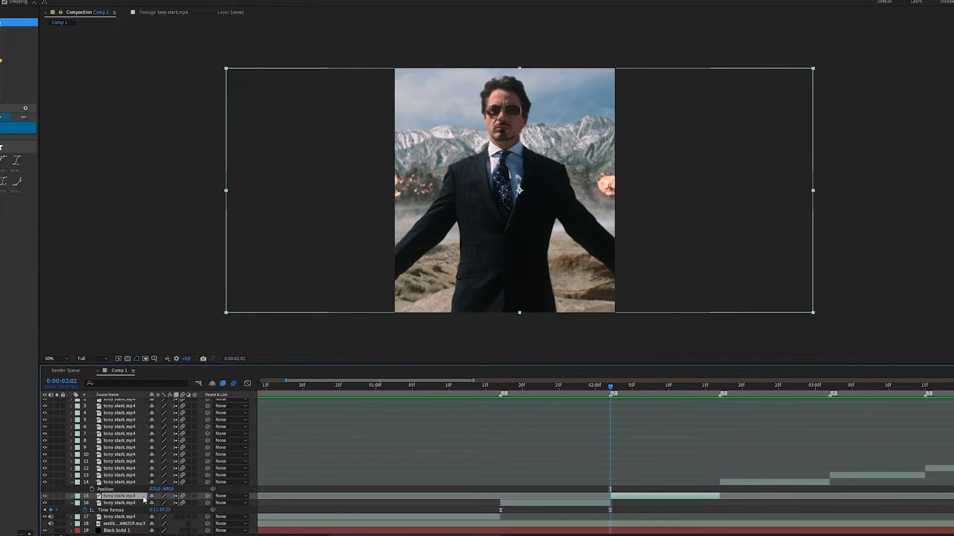
pyautogui.rightClick(630, 500)
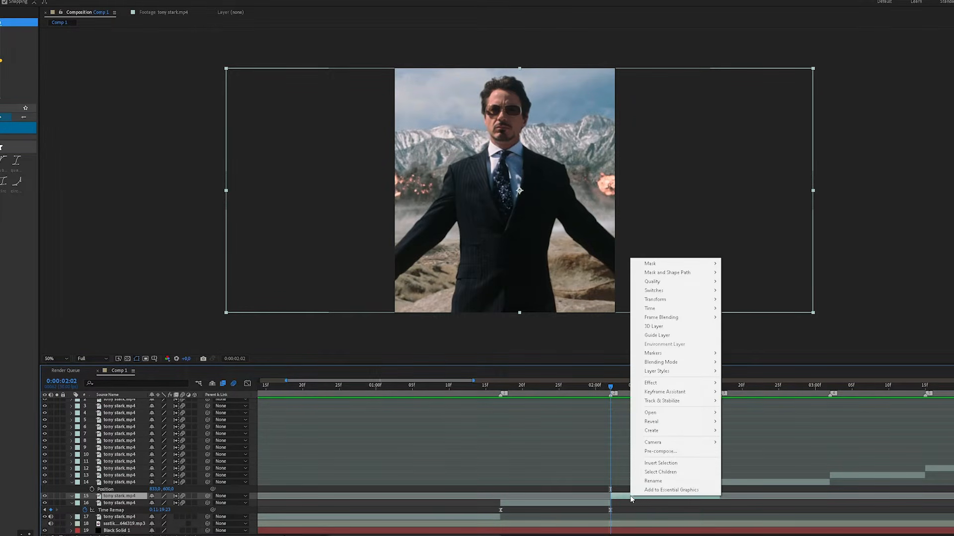
pyautogui.moveTo(668, 310)
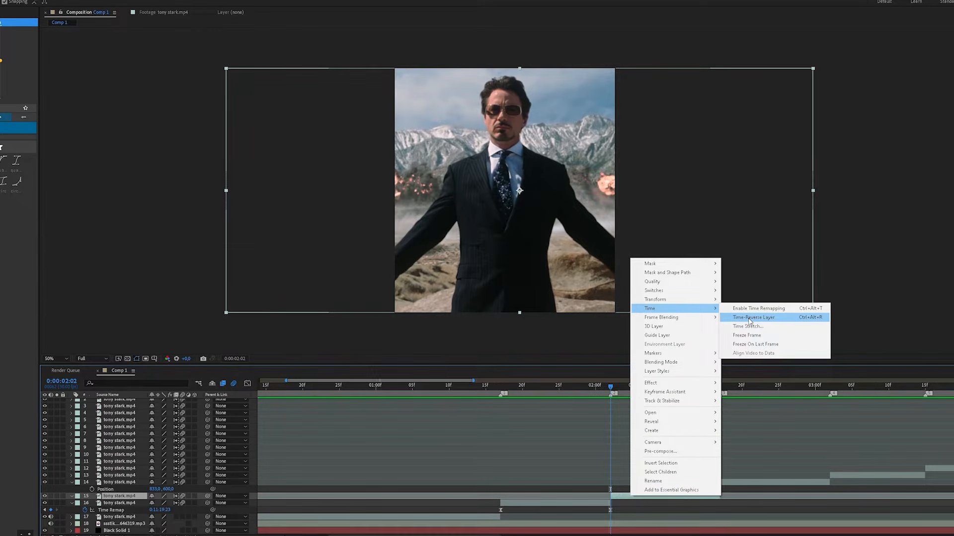
pyautogui.click(746, 333)
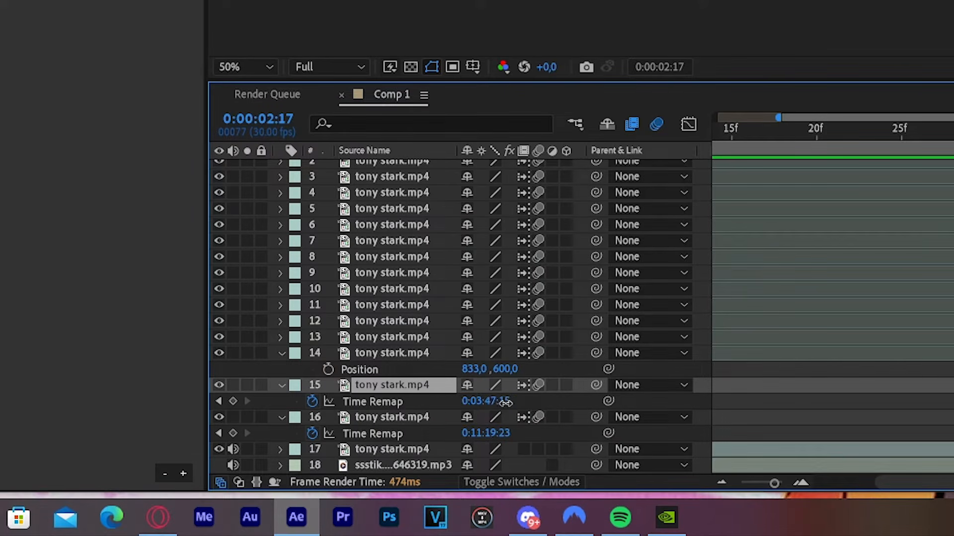
# Set layer 15's Time Remap value at marker 3 to 0:03:48:05.
pyautogui.click(505, 402)
pyautogui.press('BackSpace')
pyautogui.write('6')
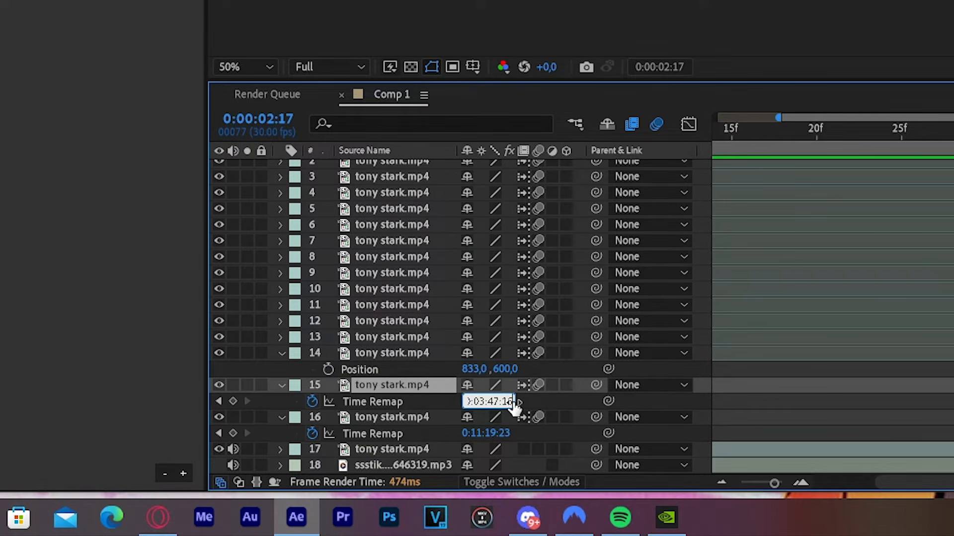
pyautogui.press('BackSpace')
pyautogui.write('28')
pyautogui.press('Return')
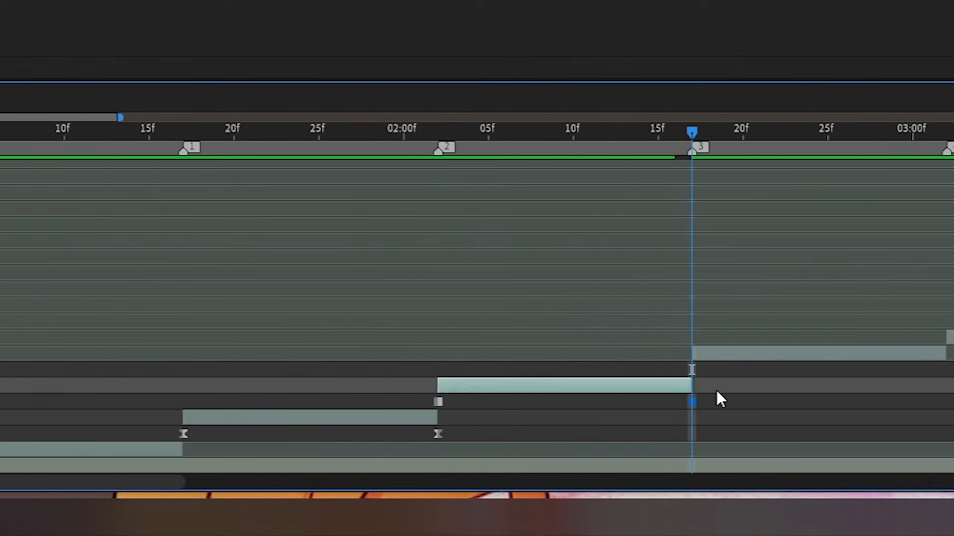
# Apply Easy Ease to both of layer 15's Time Remap keyframes at markers 2 and 3.
pyautogui.moveTo(639, 389); pyautogui.dragTo(323, 420)
pyautogui.rightClick(607, 402)
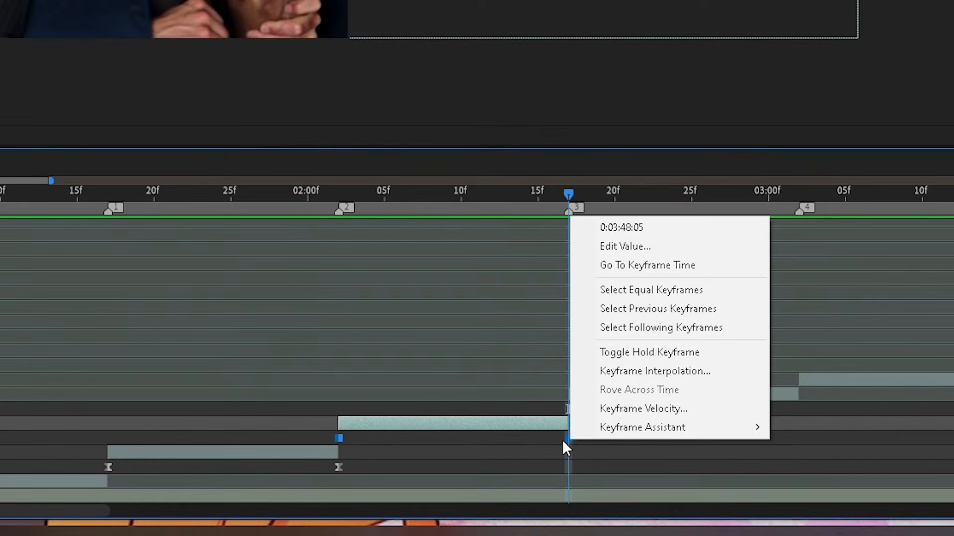
pyautogui.moveTo(674, 394)
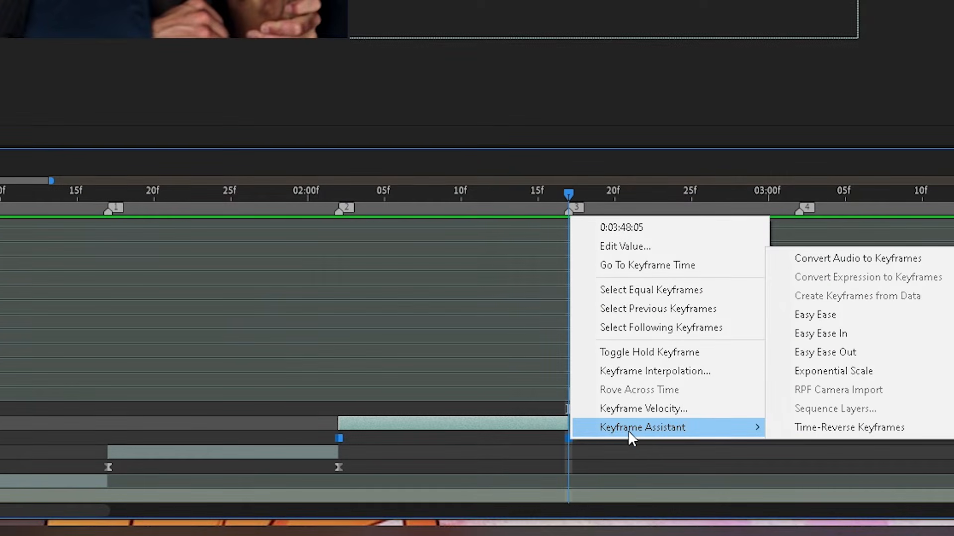
pyautogui.click(827, 315)
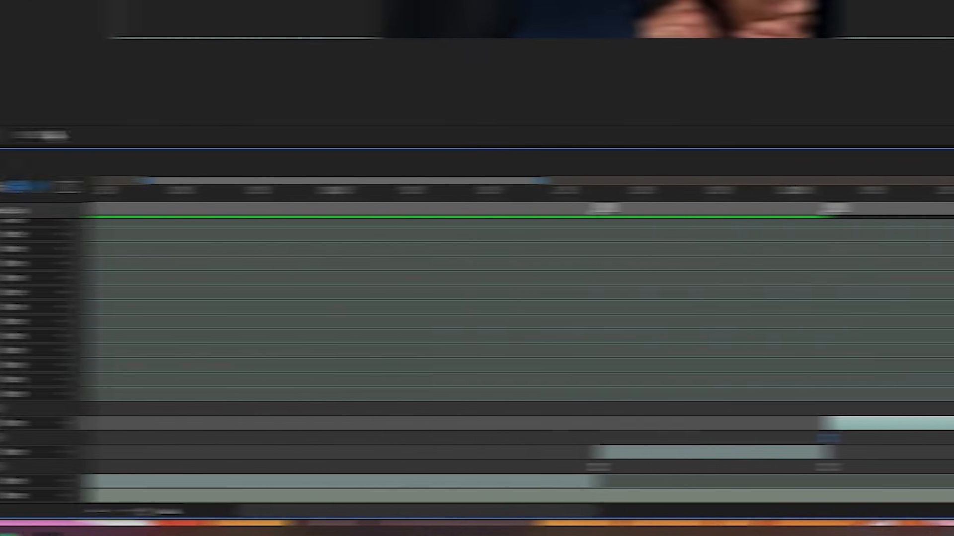
# Shape layer 15's Time Remap value curve in the Graph Editor so it starts steep, flattens mid-clip and ends steep.
pyautogui.click(415, 188)
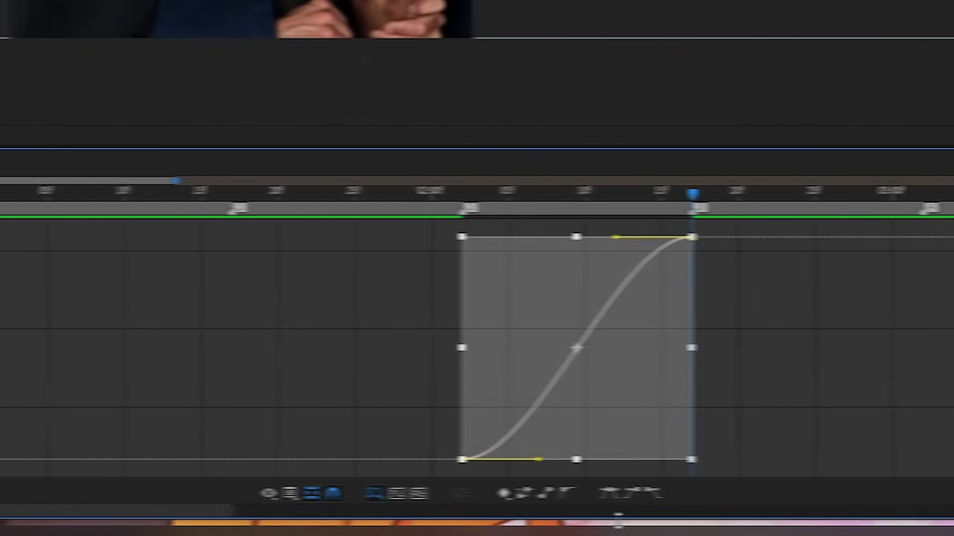
pyautogui.moveTo(540, 459); pyautogui.dragTo(514, 357)
pyautogui.moveTo(412, 356); pyautogui.dragTo(407, 354)
pyautogui.moveTo(512, 239); pyautogui.dragTo(565, 396)
pyautogui.moveTo(414, 361); pyautogui.dragTo(411, 348)
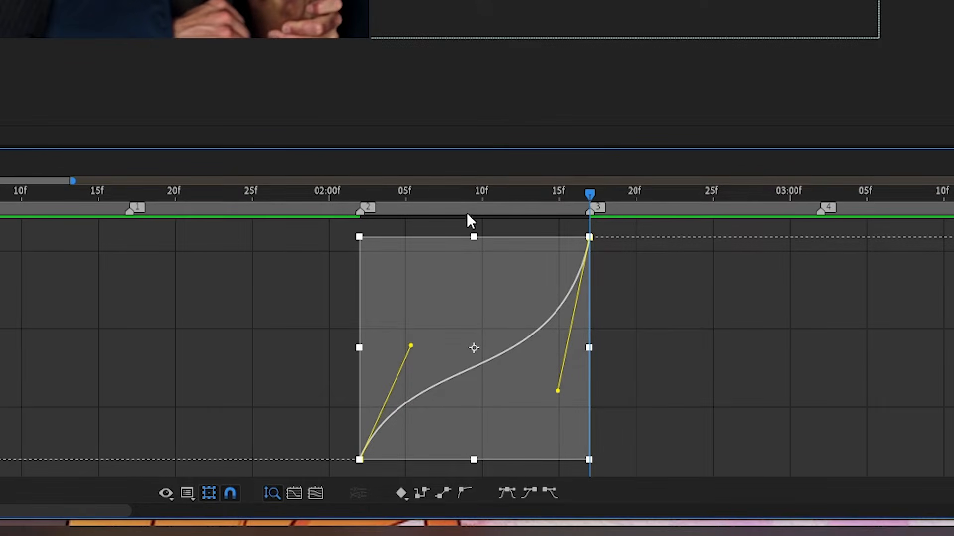
# Scrub through the clip from marker 2, raise that keyframe's handle slightly and leave the Graph Editor.
pyautogui.moveTo(467, 215); pyautogui.dragTo(360, 216)
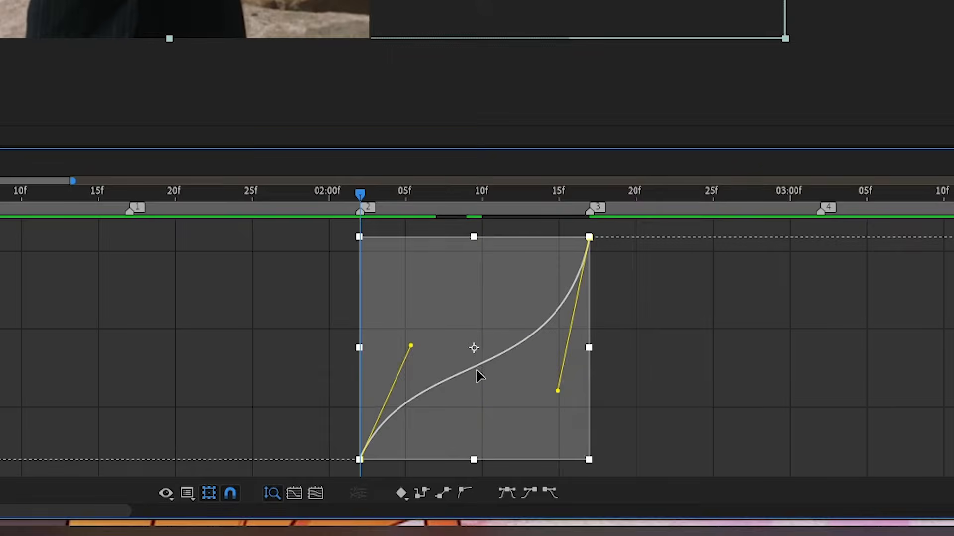
pyautogui.moveTo(567, 297)
pyautogui.moveTo(411, 345); pyautogui.dragTo(416, 325)
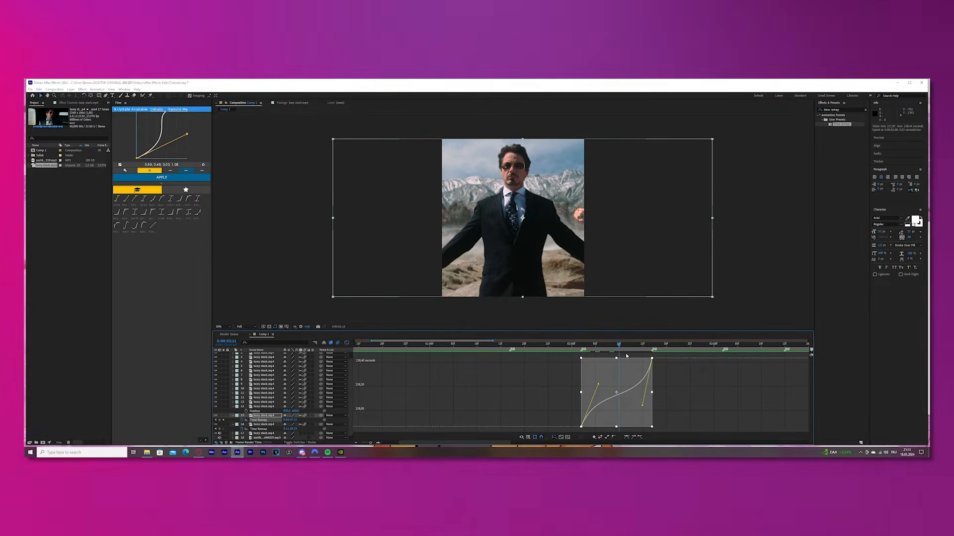
pyautogui.moveTo(598, 350); pyautogui.dragTo(637, 353)
pyautogui.hotkey('shift', 'F3')
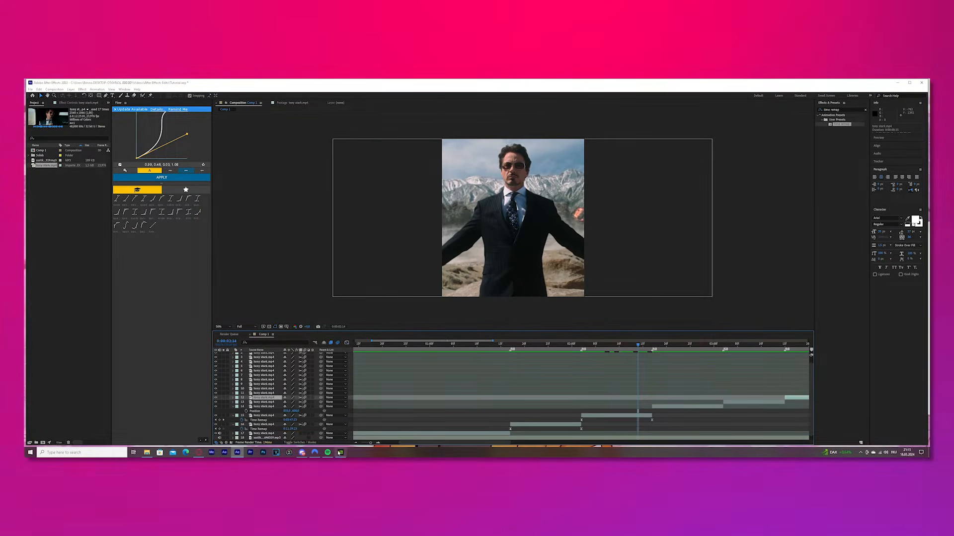
# Review the clips across the whole timeline by scrubbing around layers 8 and 9 and playing back the edit.
pyautogui.scroll(-5, 470, 397)
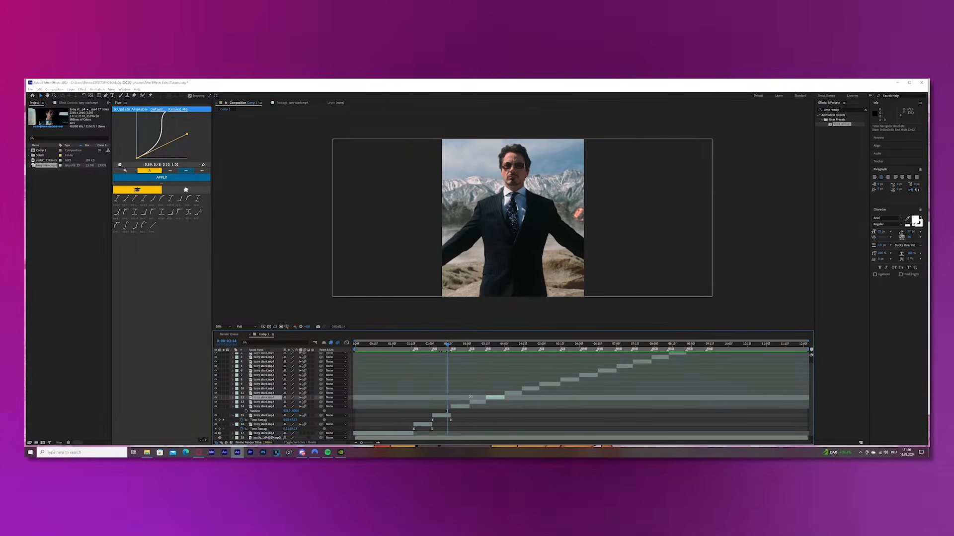
pyautogui.click(461, 408)
pyautogui.scroll(1, 679, 417)
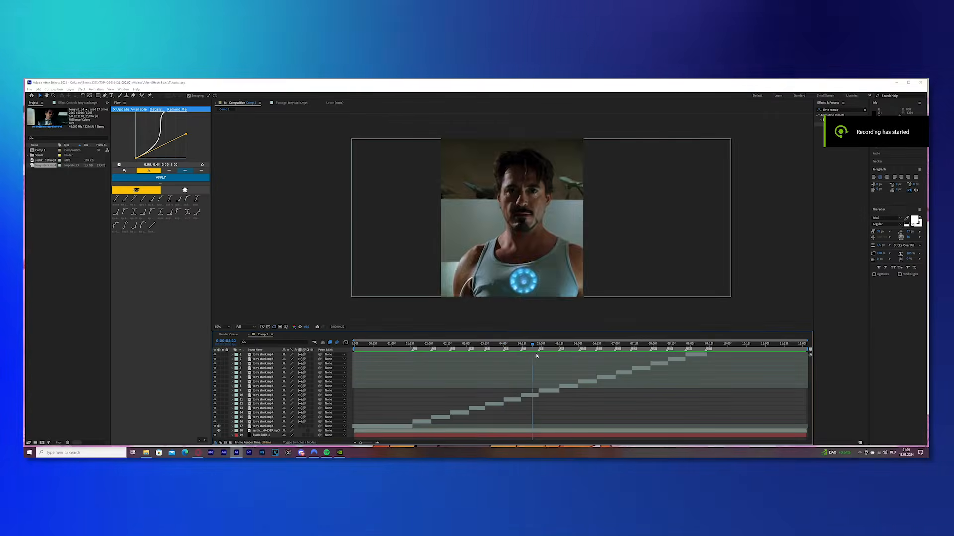
pyautogui.moveTo(537, 355); pyautogui.dragTo(567, 365)
pyautogui.click(573, 386)
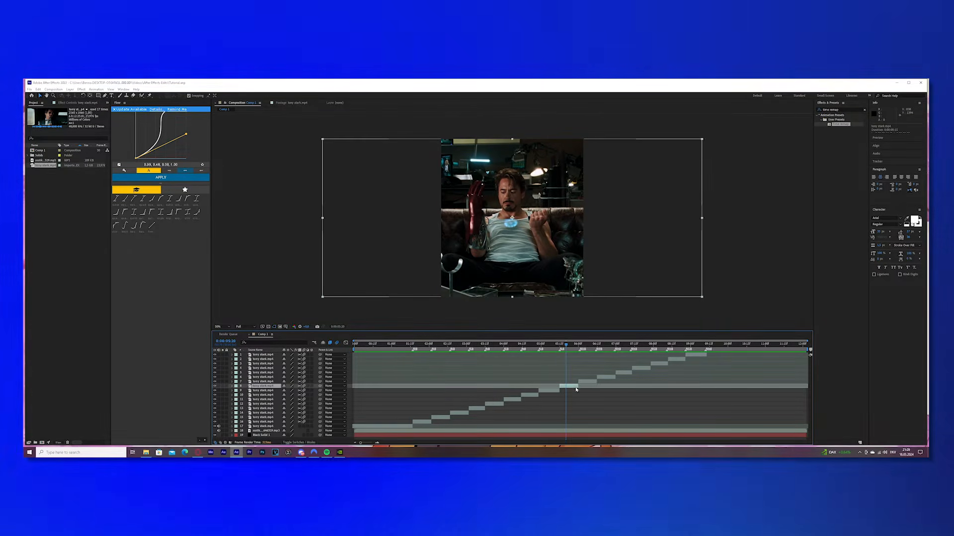
pyautogui.click(694, 355)
pyautogui.click(570, 386)
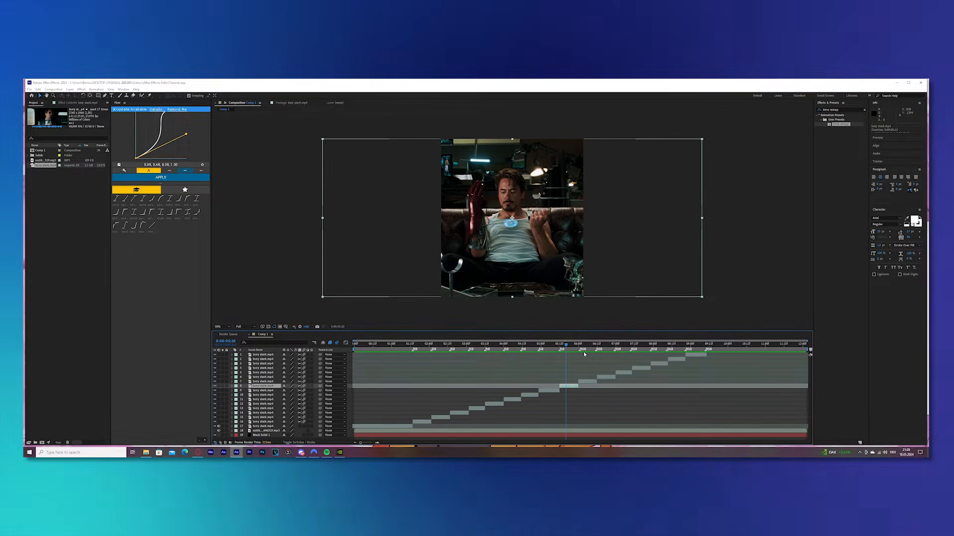
pyautogui.moveTo(567, 347); pyautogui.dragTo(549, 352)
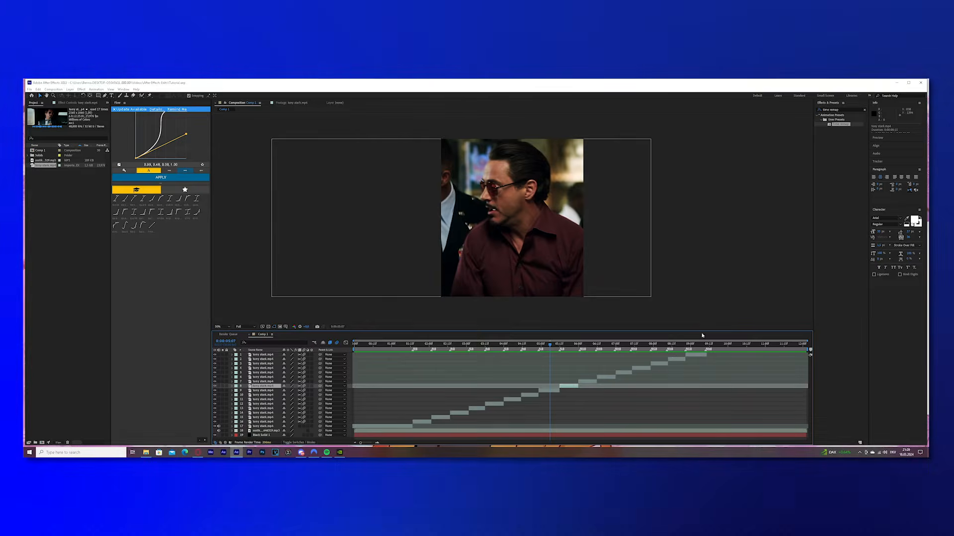
pyautogui.press('space')
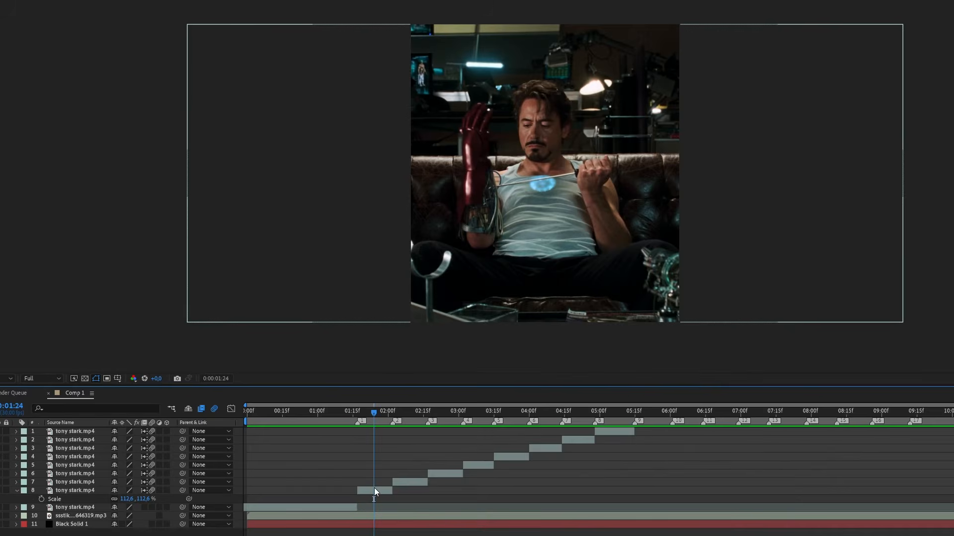
# Try reducing the Scale of the raw clip on layer 8 between markers 1 and 2.
pyautogui.press('s')
pyautogui.click(744, 420)
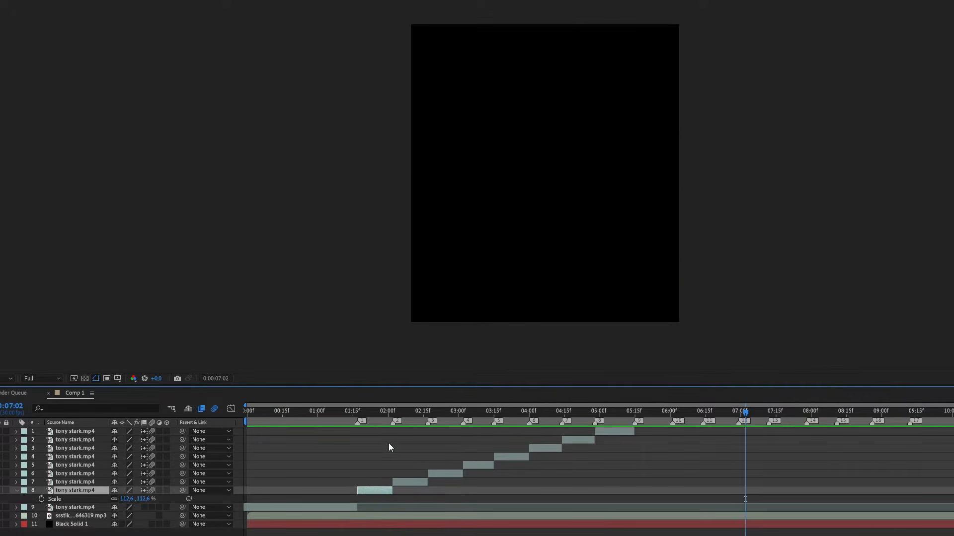
pyautogui.click(368, 419)
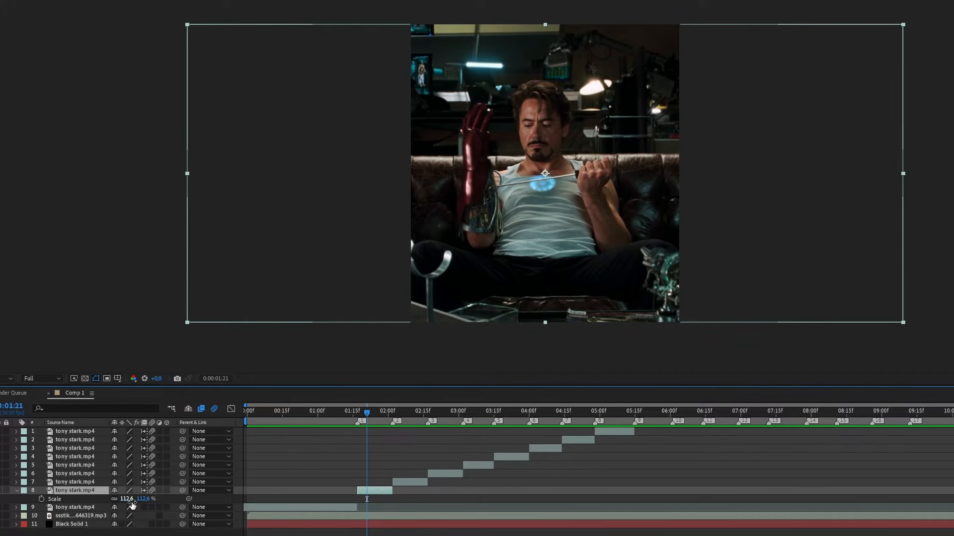
pyautogui.moveTo(127, 499); pyautogui.dragTo(113, 505)
pyautogui.hotkey('ctrl', 'z')
# Pre-compose layer 8 as tony stark.mp4 Comp 1, moving all attributes and adjusting the composition duration to the layer's time span.
pyautogui.click(373, 492)
pyautogui.rightClick(373, 492)
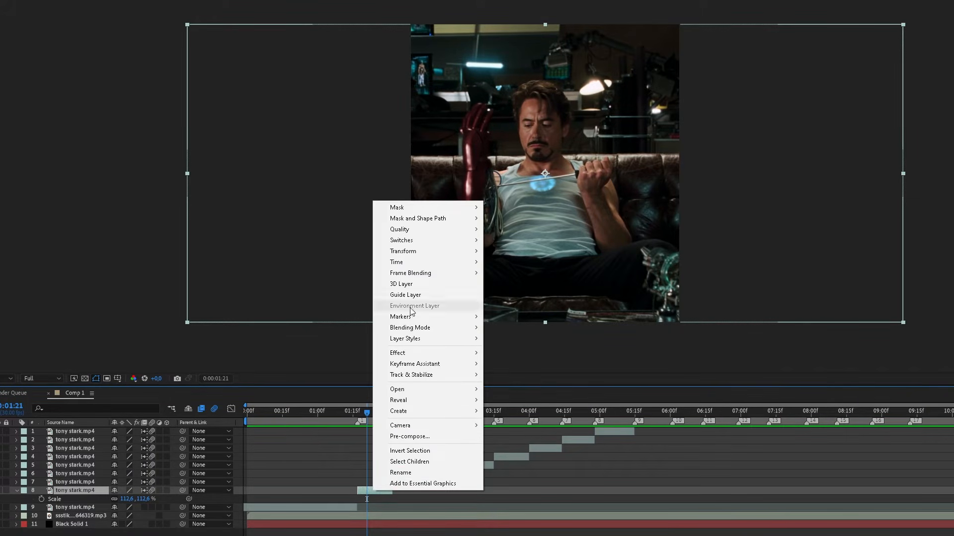
pyautogui.click(421, 437)
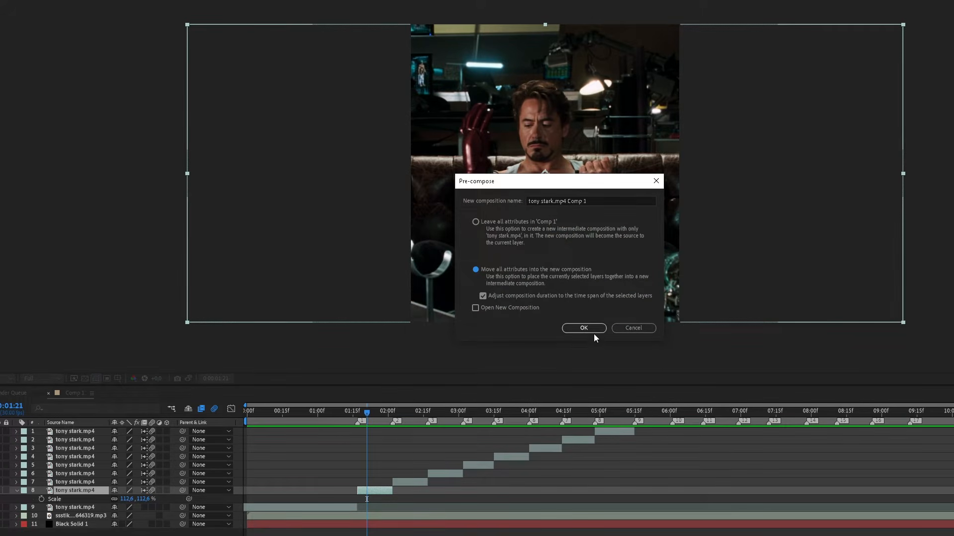
pyautogui.click(590, 330)
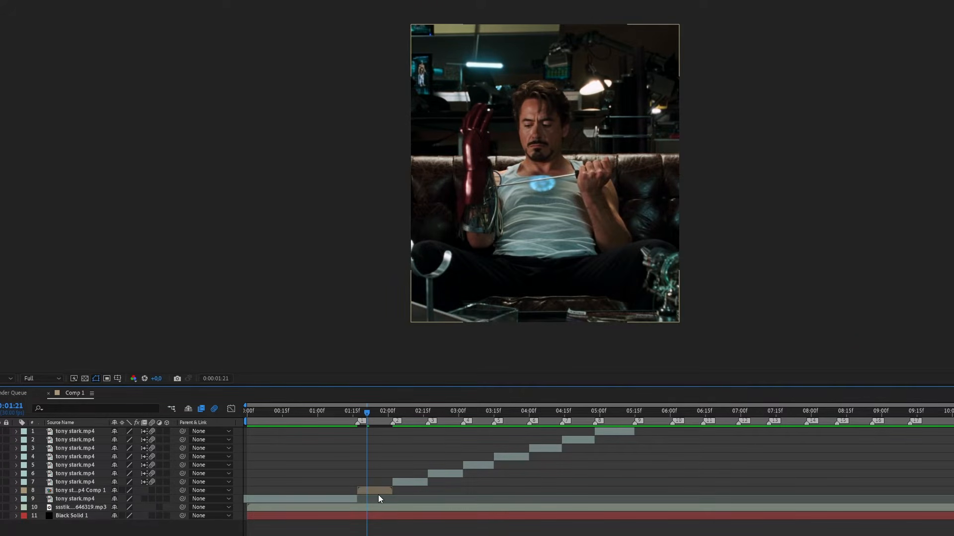
# Try scaling the pre-composed clip on layer 8 down to 75%.
pyautogui.press('s')
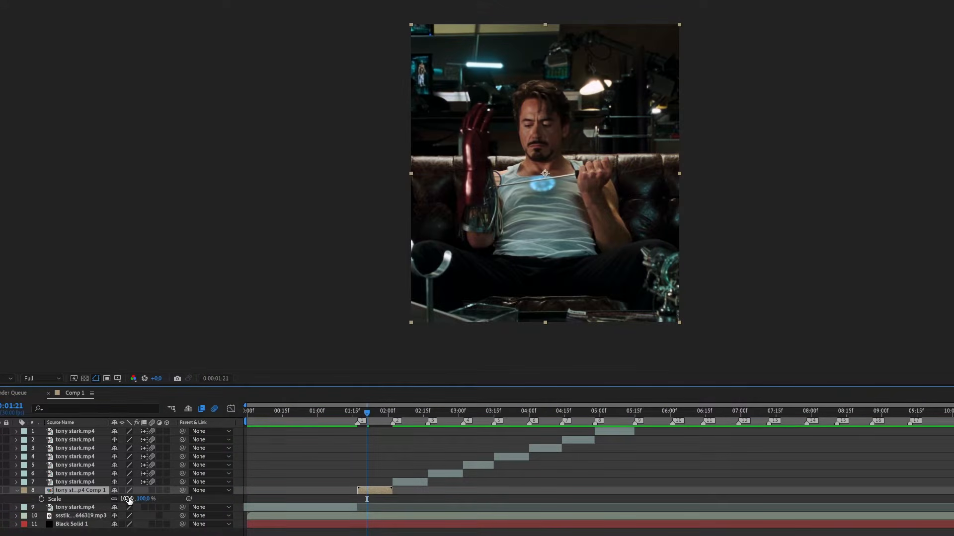
pyautogui.moveTo(129, 501); pyautogui.dragTo(123, 505)
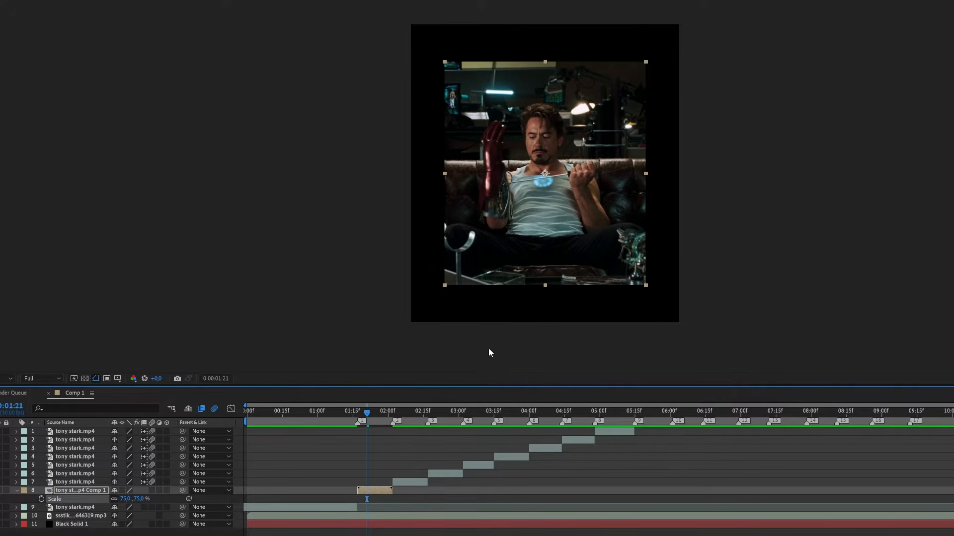
pyautogui.hotkey('ctrl', 'z')
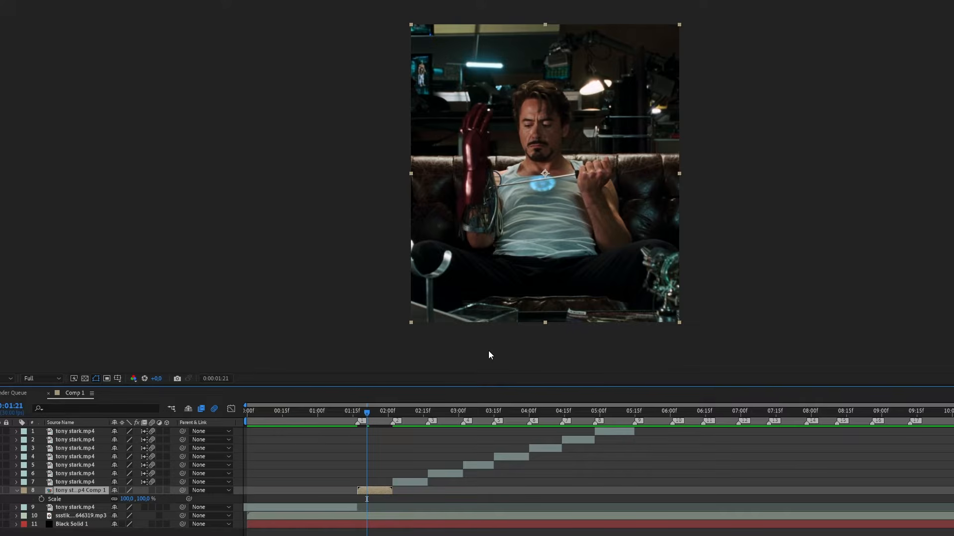
# Pre-compose clip layers 7 to 1 individually as tony stark.mp4 Comp 2 to Comp 8.
pyautogui.click(393, 421)
pyautogui.click(413, 482)
pyautogui.hotkey('ctrl', 'shift', 'c')
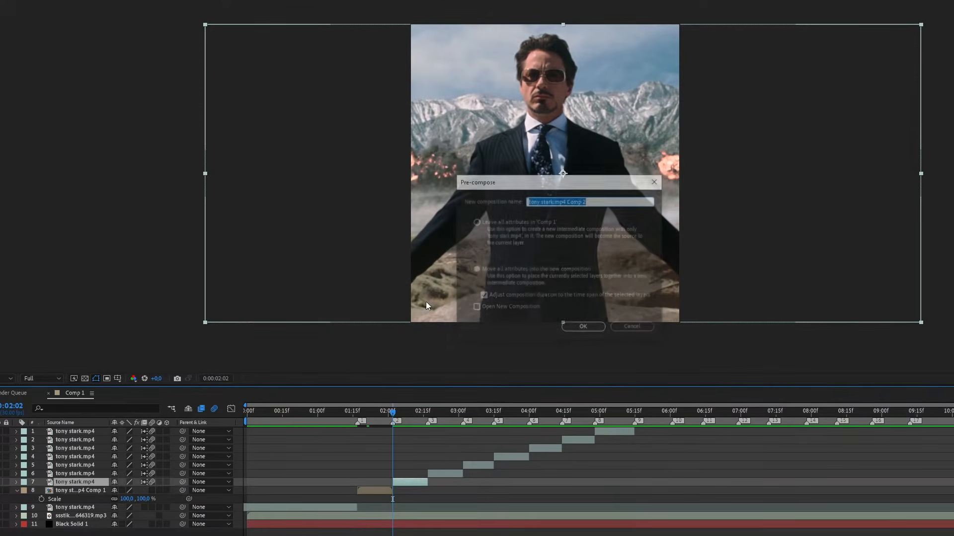
# Try pre-composing the tony stark.mp4 Comp 1 and Comp 2 layers together with all attributes moved into the new composition, and undo it.
pyautogui.moveTo(393, 415); pyautogui.dragTo(374, 442)
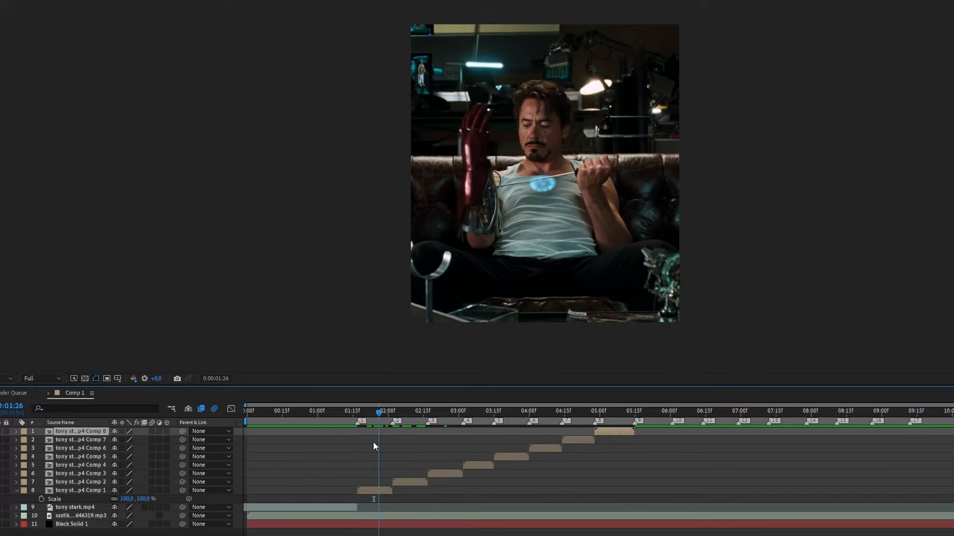
pyautogui.press('=')
pyautogui.press('=')
pyautogui.press('=')
pyautogui.click(389, 491)
pyautogui.hotkey('ctrl', 'Up')
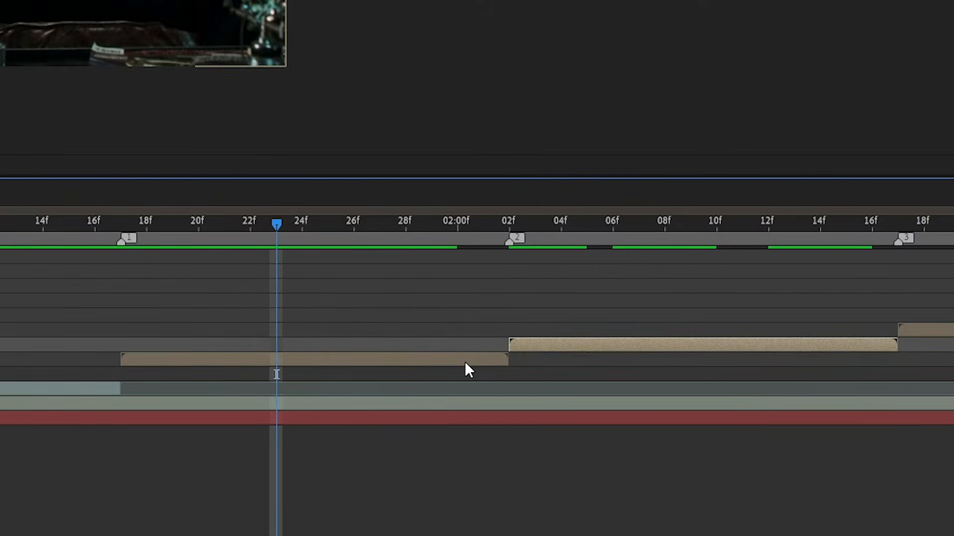
pyautogui.click(181, 354)
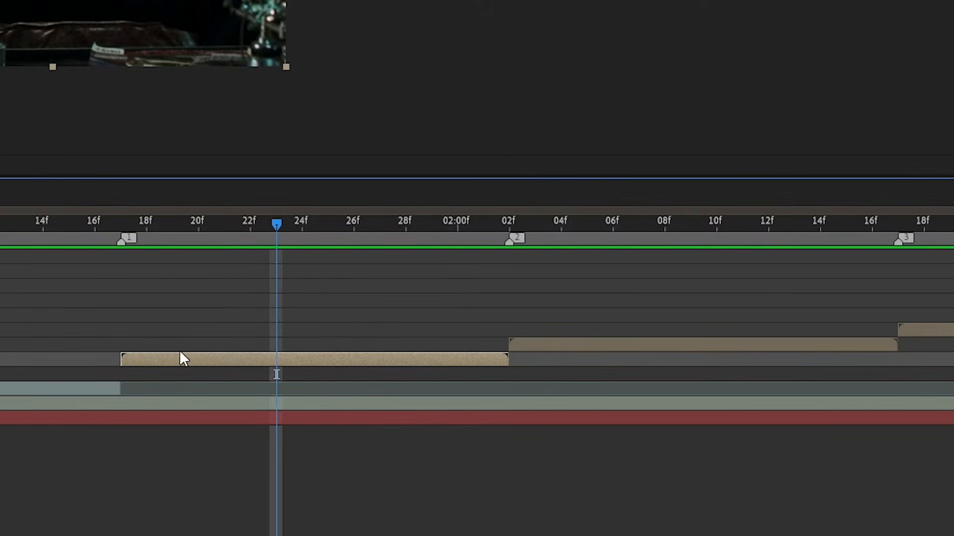
pyautogui.keyDown('shift'); pyautogui.click(565, 348); pyautogui.keyUp('shift')
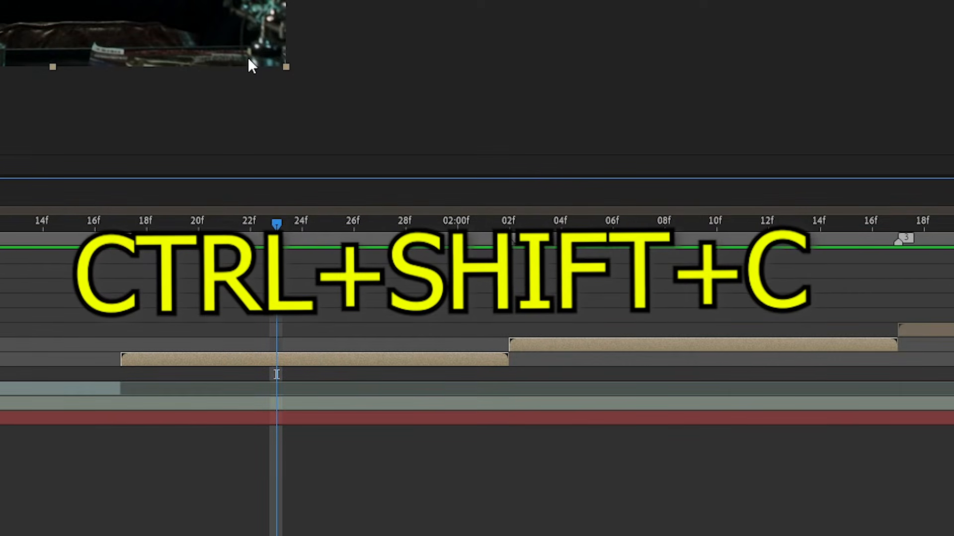
pyautogui.hotkey('ctrl', 'shift', 'c')
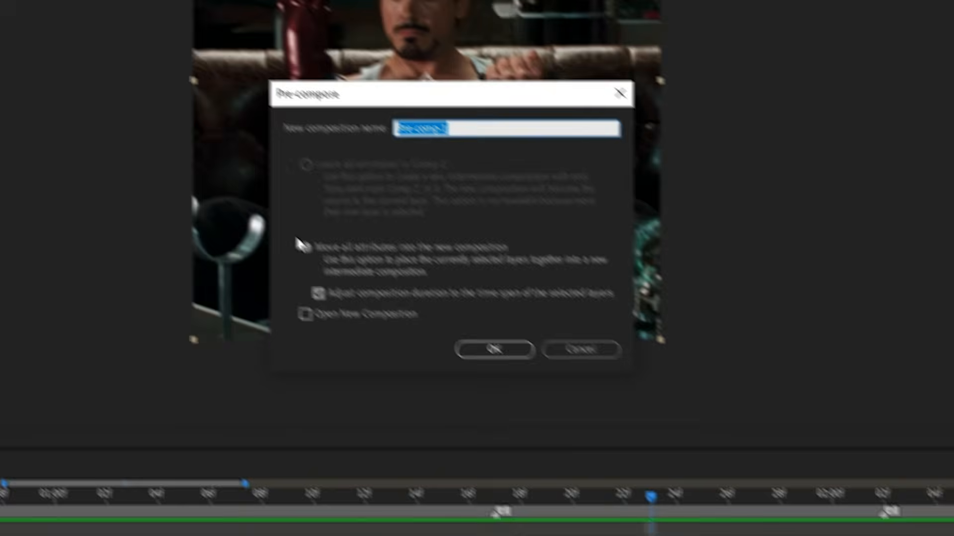
pyautogui.click(304, 240)
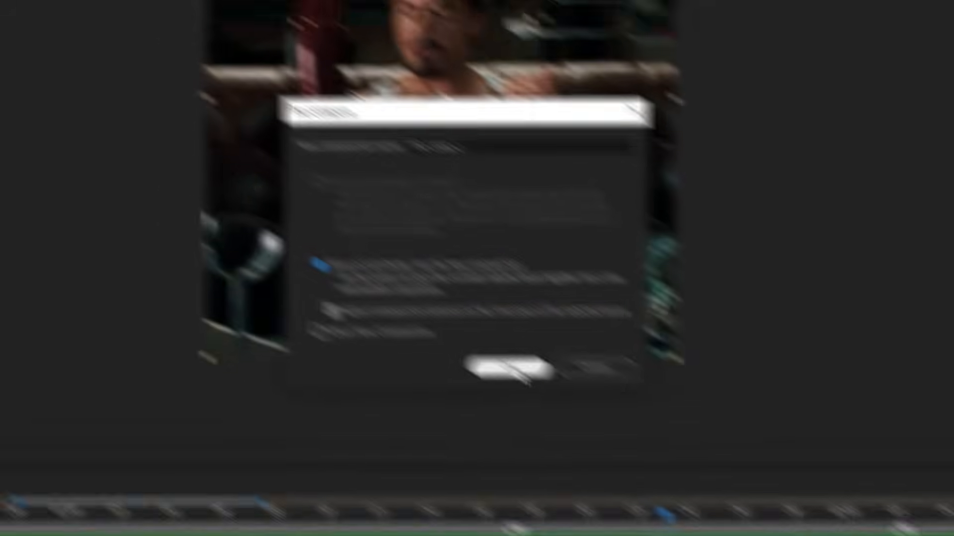
pyautogui.click(570, 405)
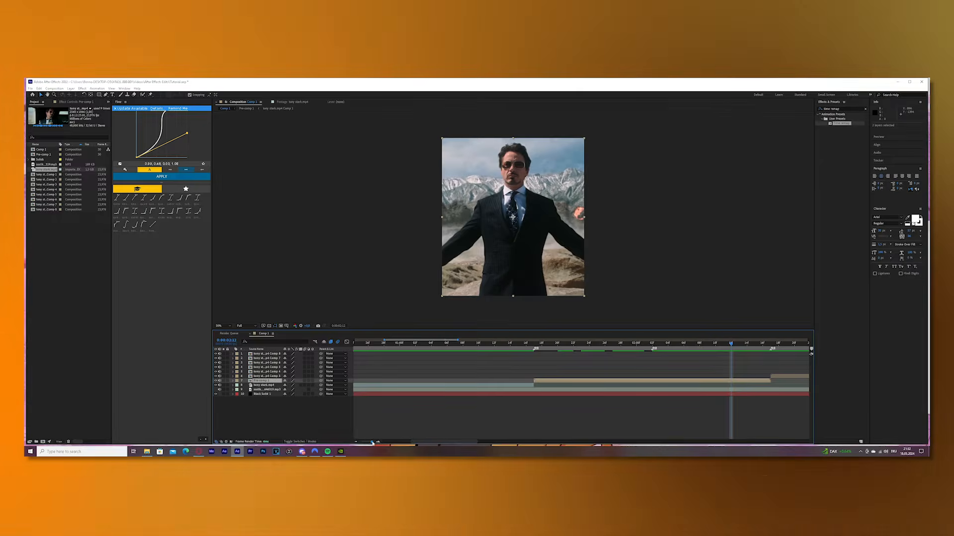
pyautogui.moveTo(371, 443); pyautogui.dragTo(365, 443)
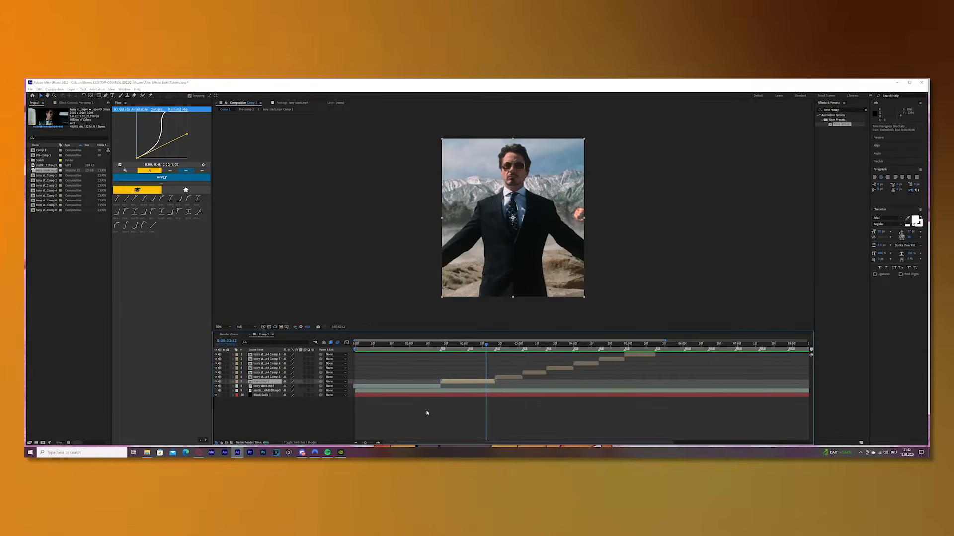
pyautogui.hotkey('ctrl', 'z')
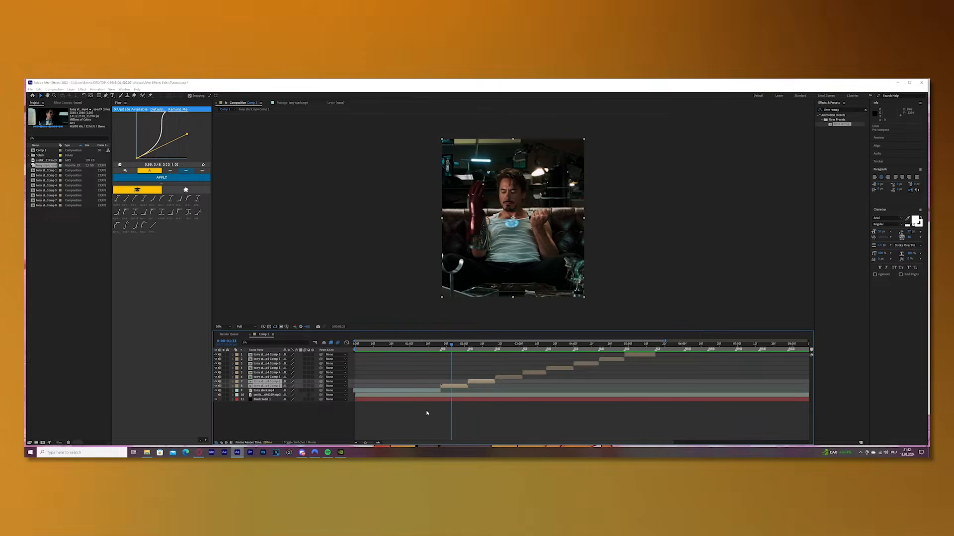
# Duplicate all eight pre-composed clips and move the copies along the timeline so they start at marker 9, directly after the last original.
pyautogui.moveTo(634, 356); pyautogui.dragTo(478, 388)
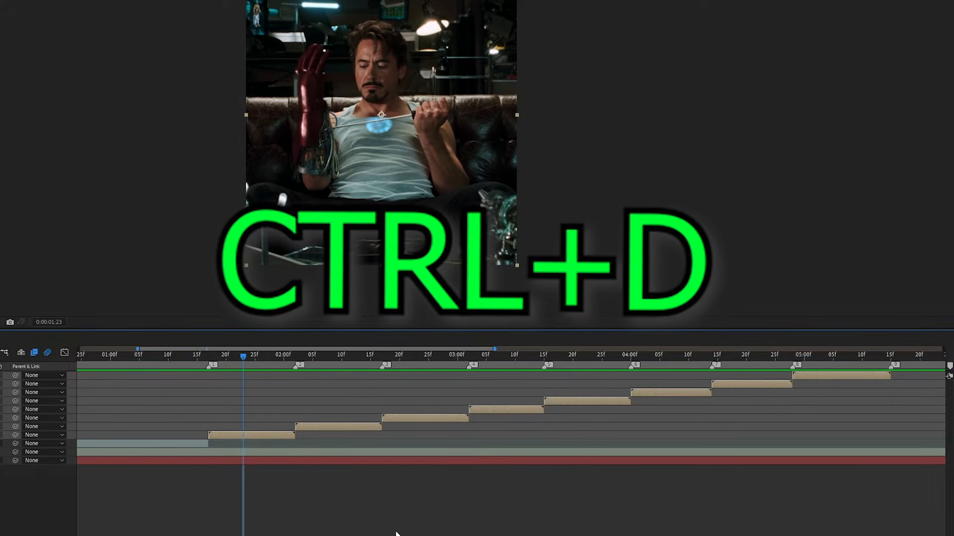
pyautogui.hotkey('ctrl', 'd')
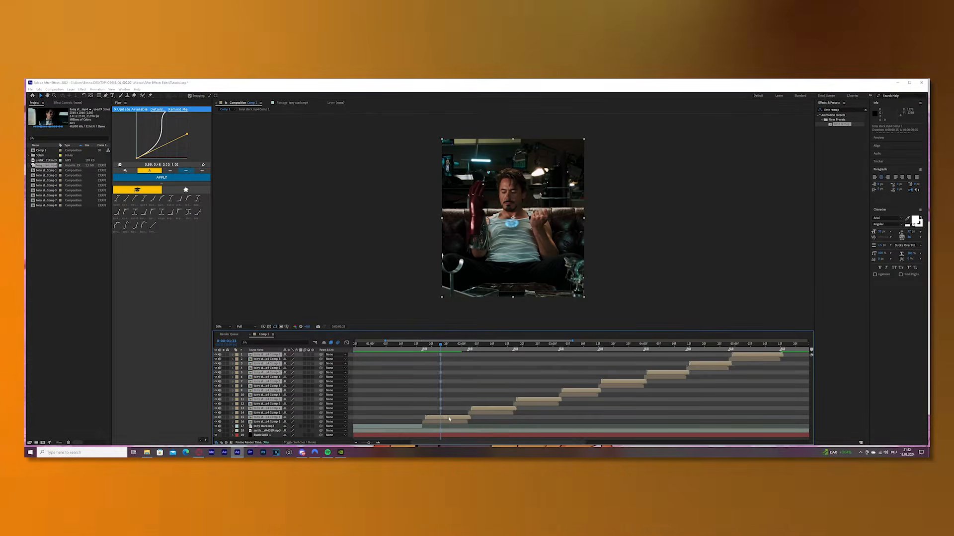
pyautogui.moveTo(448, 418); pyautogui.dragTo(644, 431)
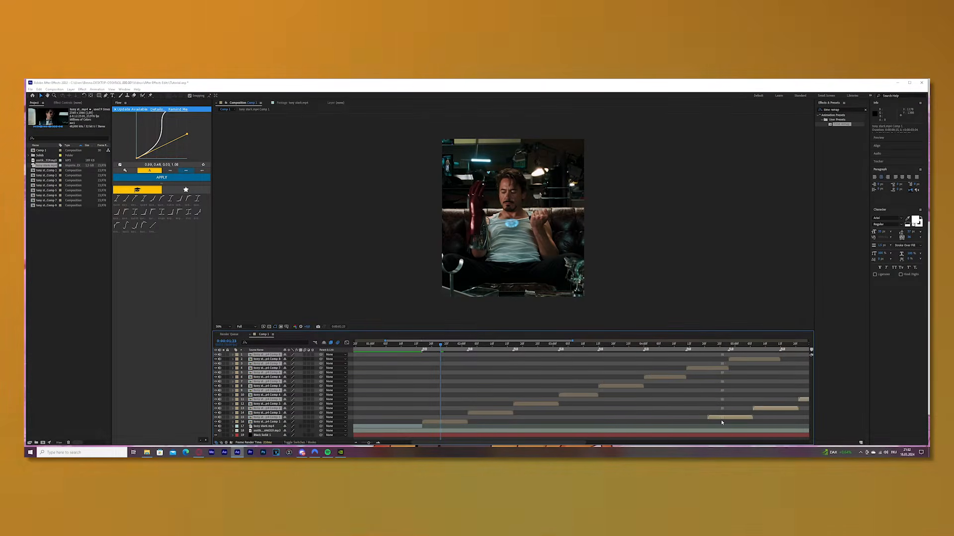
pyautogui.hscroll(5, 435, 413)
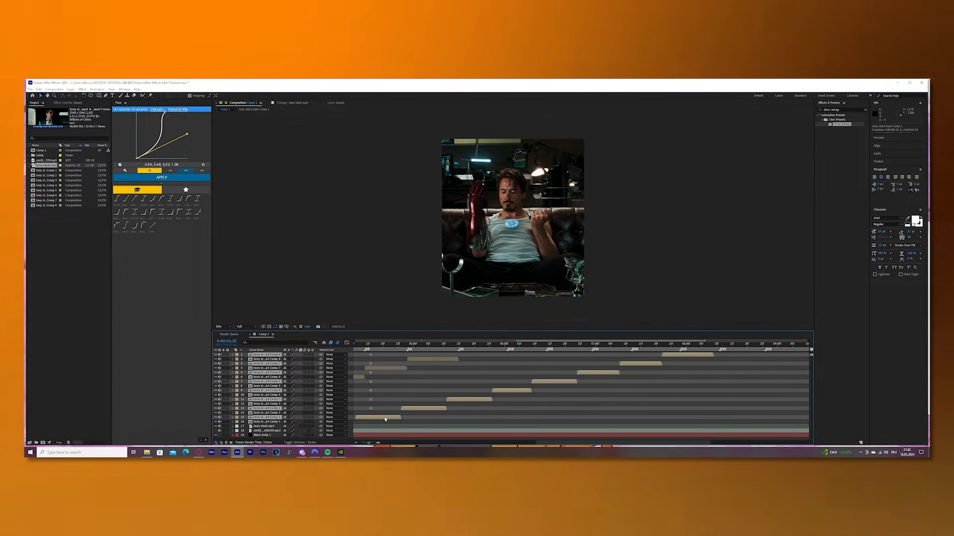
pyautogui.click(459, 346)
pyautogui.click(470, 426)
pyautogui.press('-')
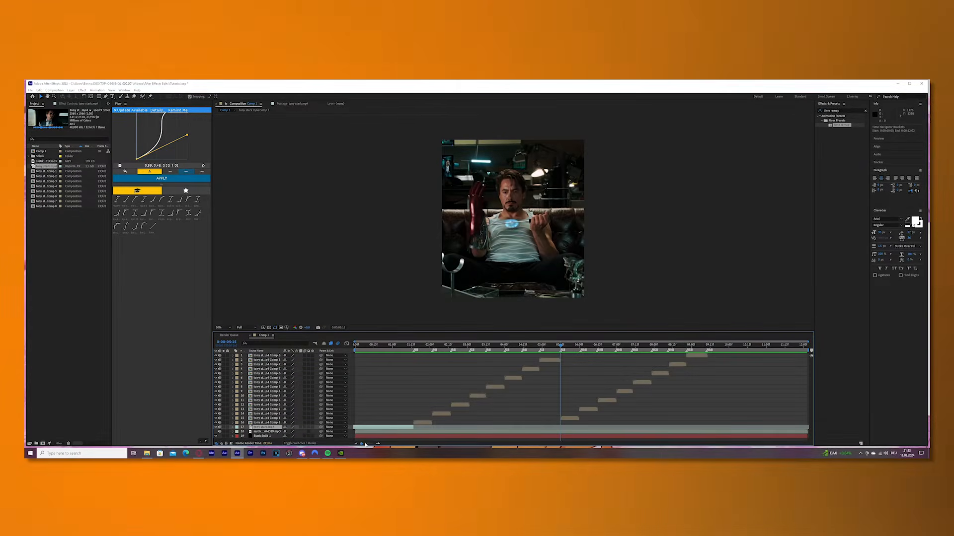
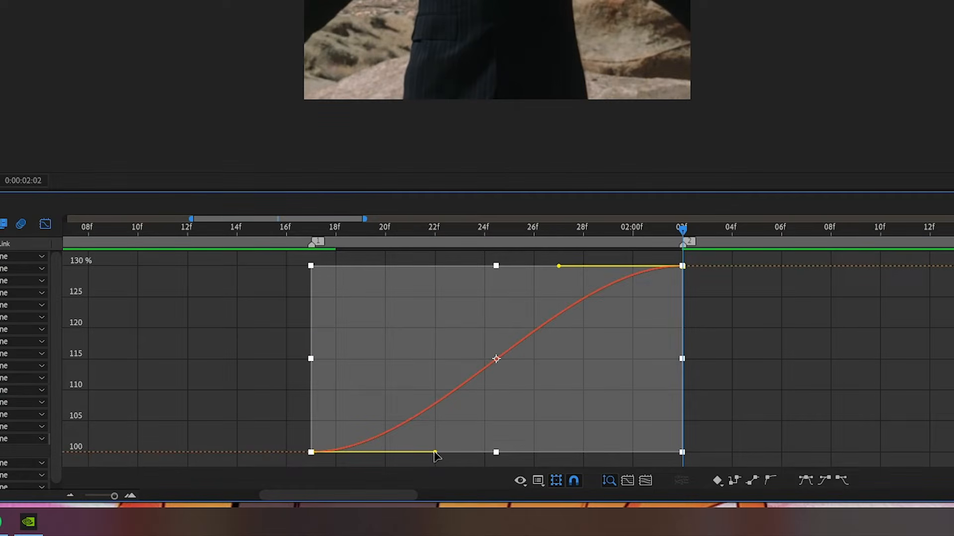
# Reshape the Scale curve of the Comp 1 clip between markers 1 and 2 so it is steep at both ends and flatter midway.
pyautogui.moveTo(434, 453); pyautogui.dragTo(362, 366)
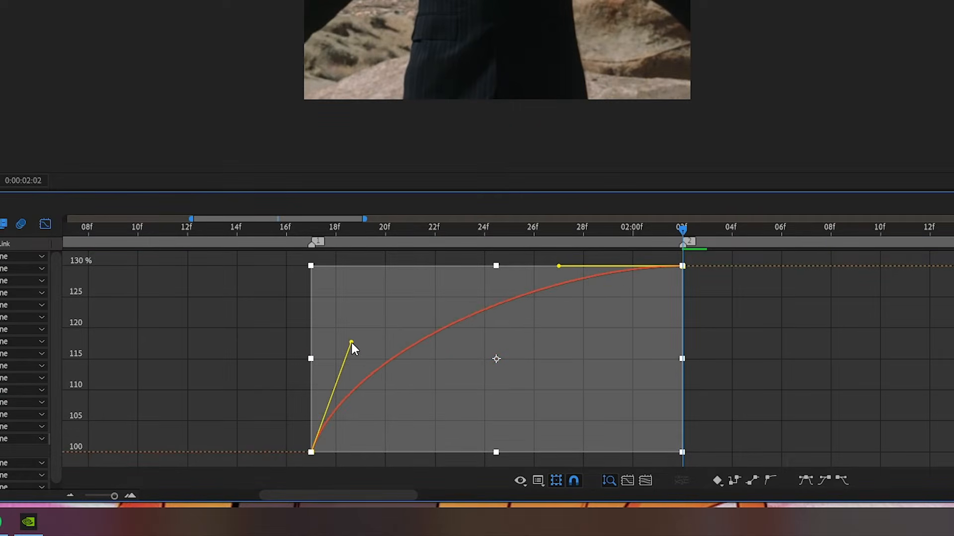
pyautogui.moveTo(559, 268); pyautogui.dragTo(647, 370)
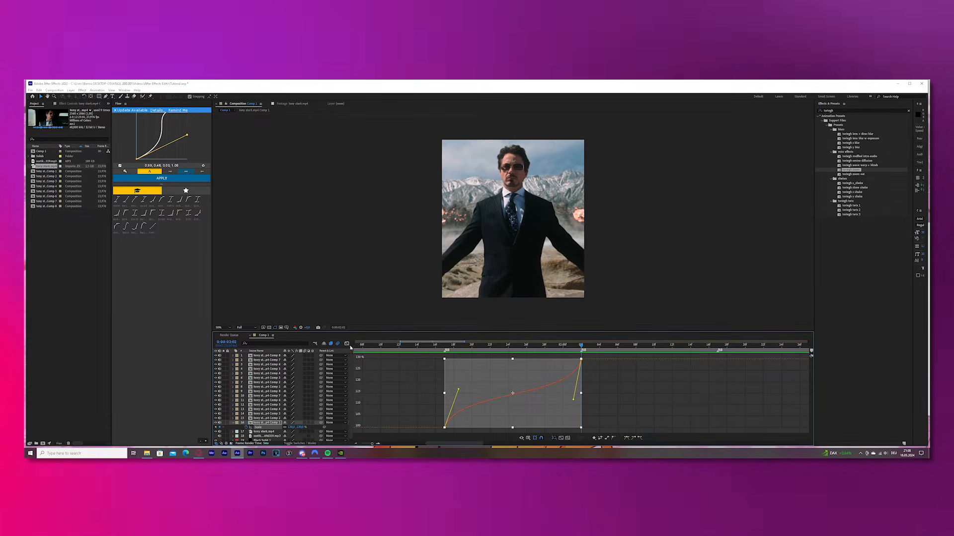
pyautogui.hotkey('shift', 'F3')
# Animate the Comp 2 clip's Scale from 130% at marker 2 to 100% at marker 3, with Easy Ease on both keyframes.
pyautogui.click(611, 419)
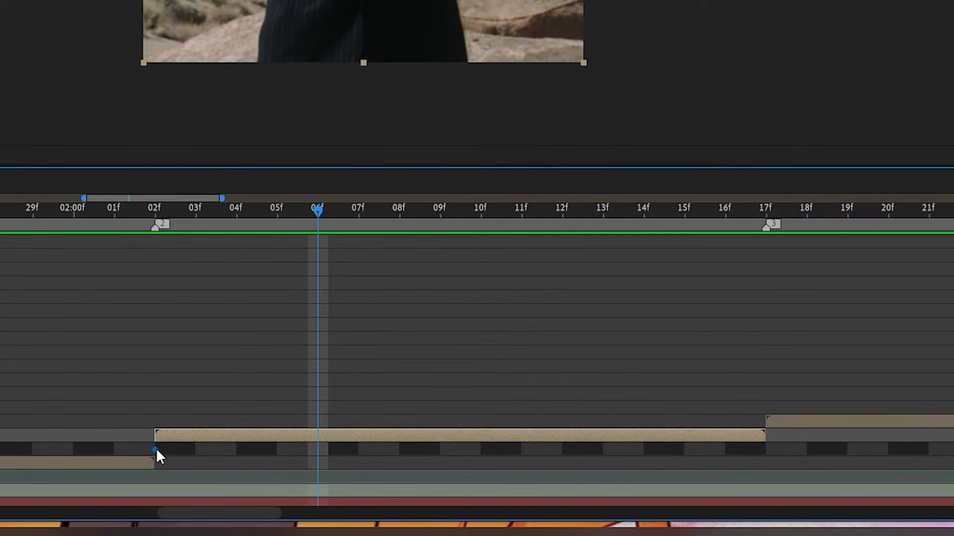
pyautogui.moveTo(155, 450); pyautogui.dragTo(400, 450)
pyautogui.hotkey('alt', 'Right')
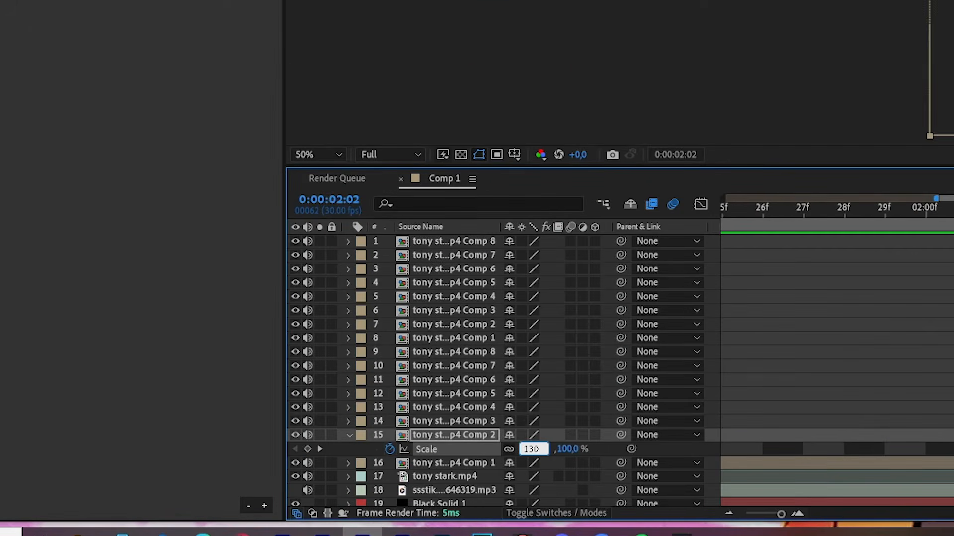
pyautogui.press('F9')
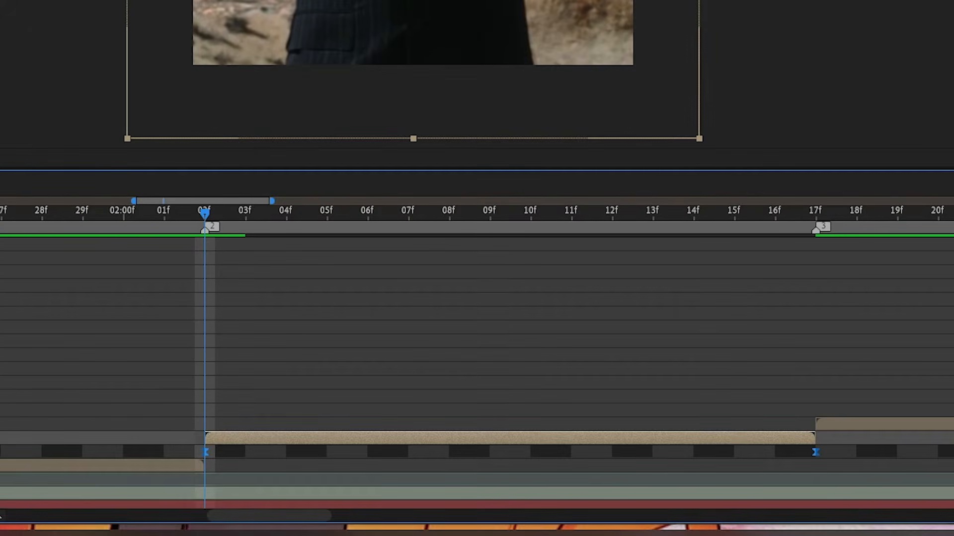
# Reshape the Comp 2 clip's Scale curve so it drops steeply at both ends, and preview the animation.
pyautogui.hotkey('shift', 'F3')
pyautogui.moveTo(395, 204); pyautogui.dragTo(262, 390)
pyautogui.moveTo(616, 432); pyautogui.dragTo(786, 264)
pyautogui.hotkey('shift', 'F3')
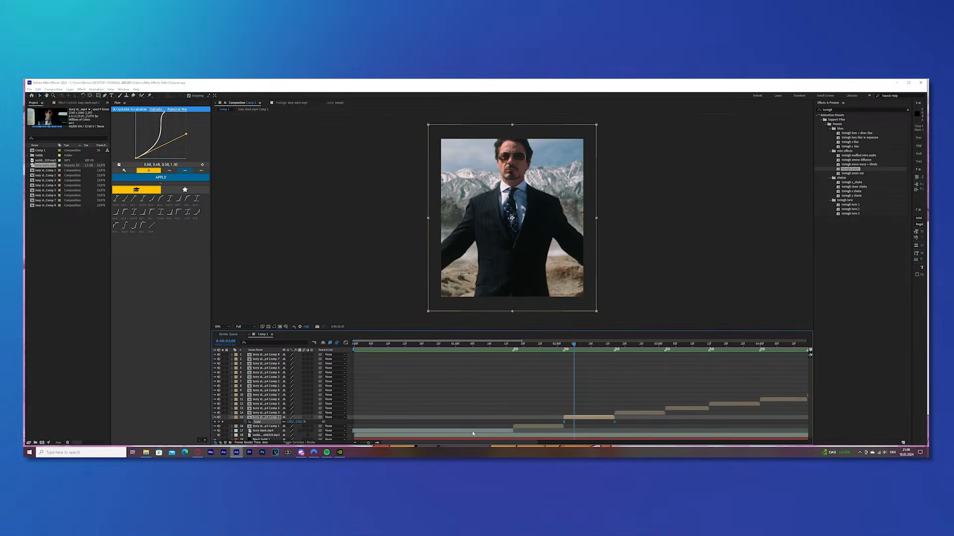
pyautogui.press('space')
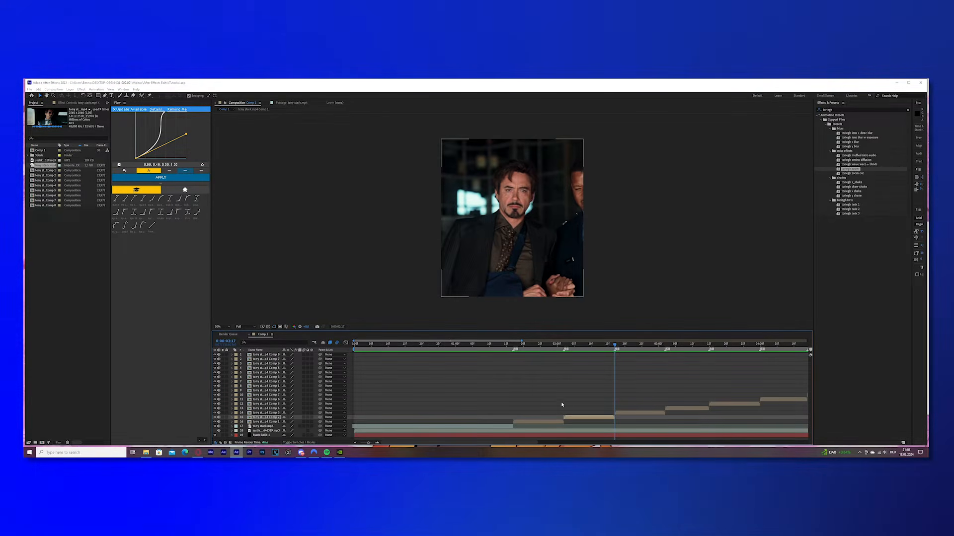
# Reveal the Comp 1 clip's Scale keyframes at markers 1 and 2 and copy both.
pyautogui.click(546, 422)
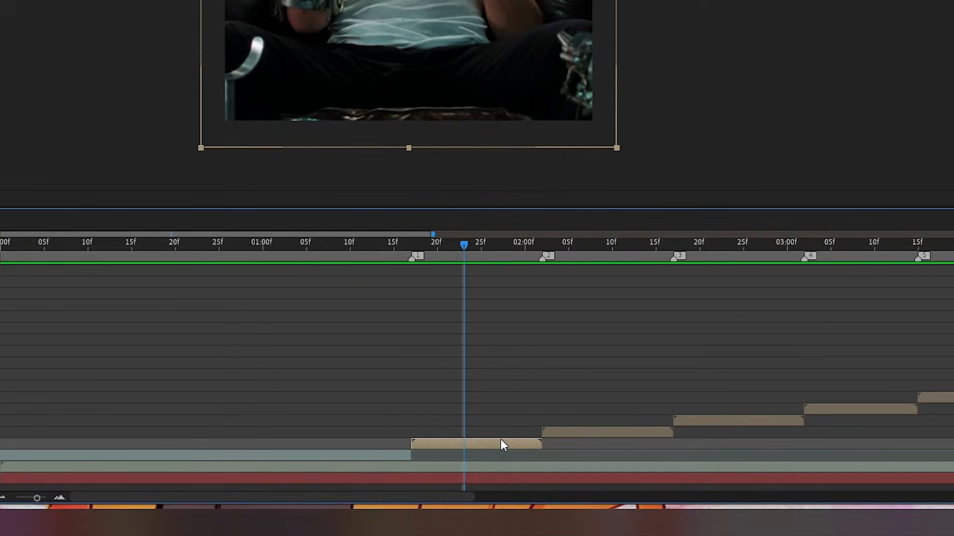
pyautogui.press('u')
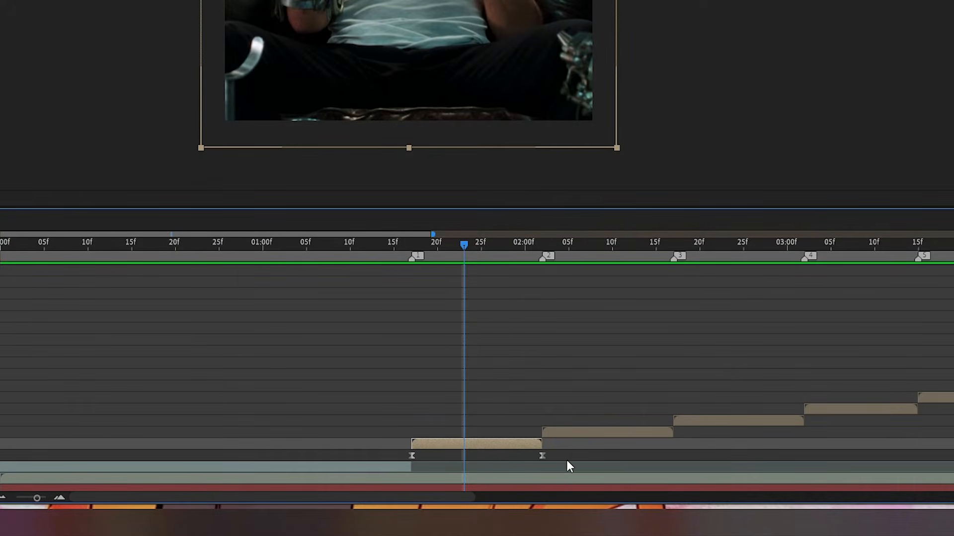
pyautogui.moveTo(579, 454); pyautogui.dragTo(420, 469)
pyautogui.hotkey('ctrl', 'c')
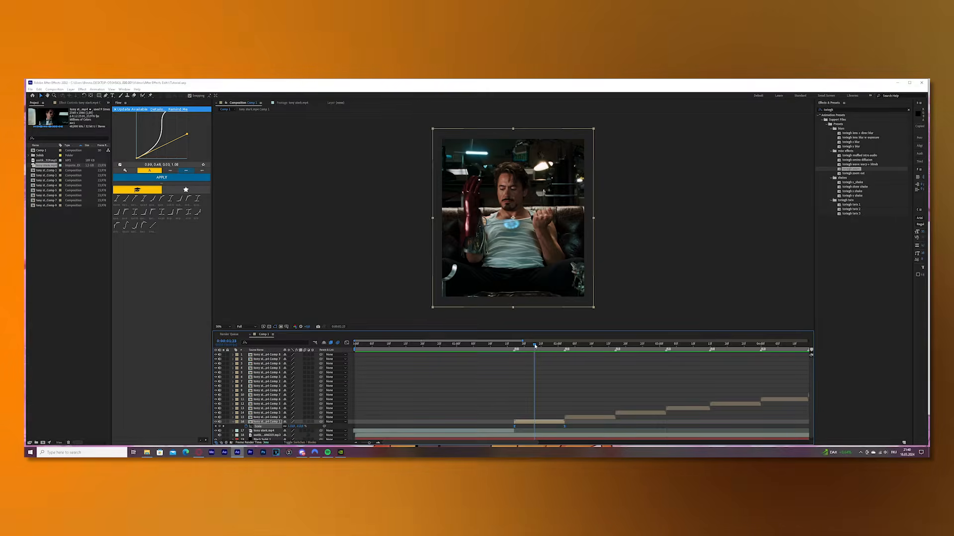
# Paste the copied Scale keyframes onto the Comp 3 clip with the current time at marker 3 (0:00:02:17).
pyautogui.press('pagedown')
pyautogui.press('pagedown')
pyautogui.press('pagedown')
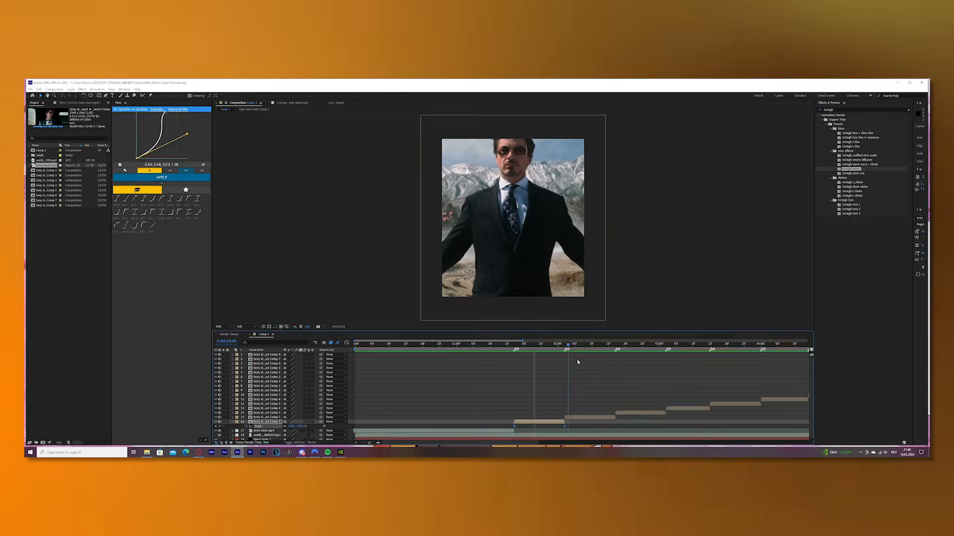
pyautogui.press('k')
pyautogui.click(622, 414)
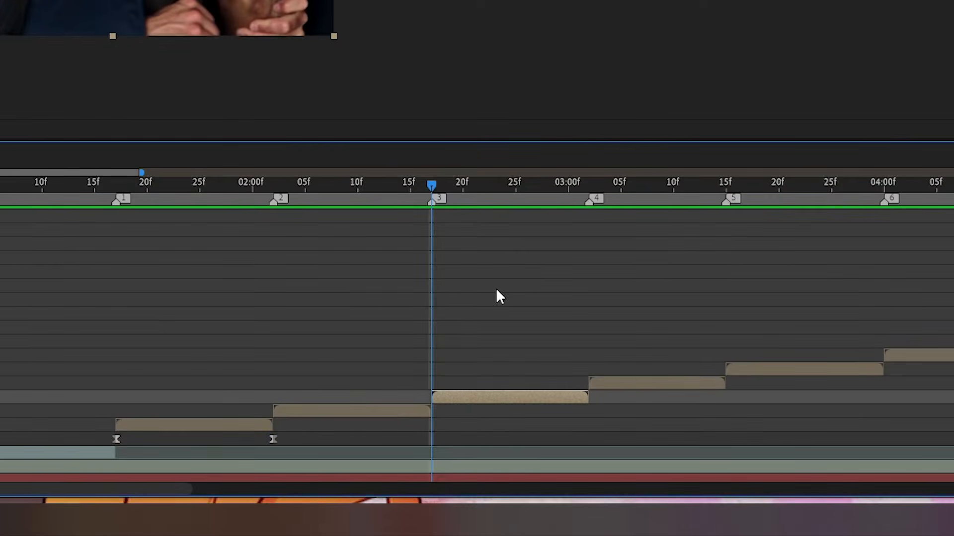
pyautogui.hotkey('ctrl', 'v')
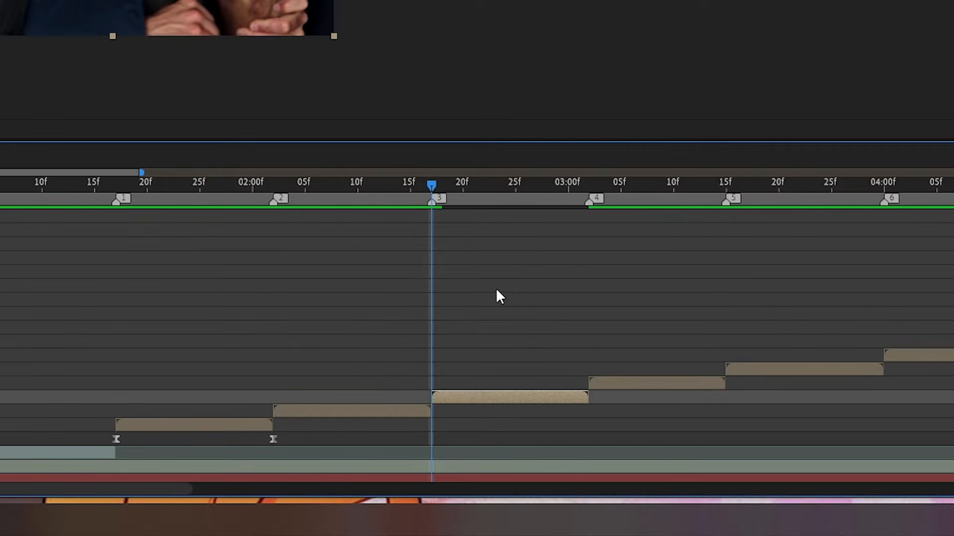
# Examine the pasted Scale keyframes on the Comp 3 clip and their curve in the graph editor.
pyautogui.click(592, 419)
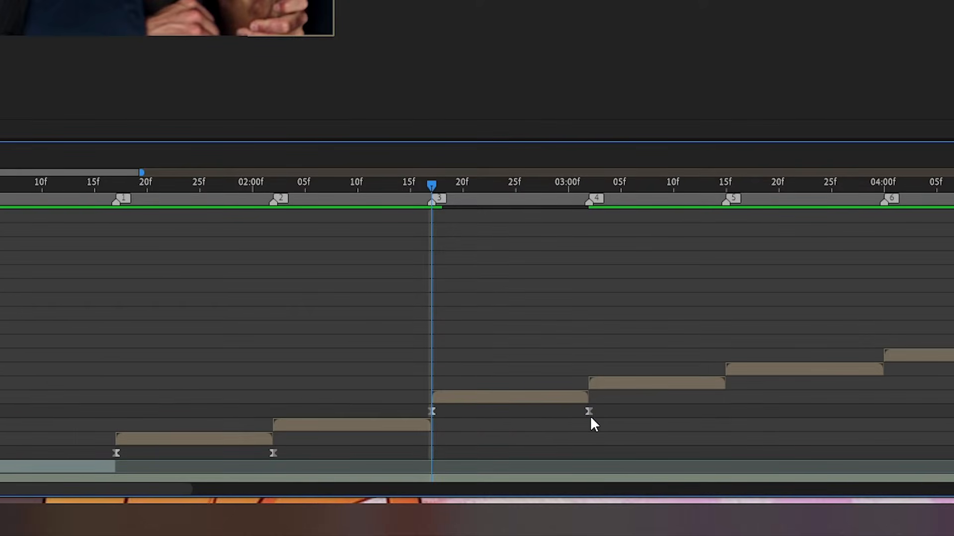
pyautogui.press('=')
pyautogui.moveTo(529, 412)
pyautogui.mouseDown()
pyautogui.moveTo(460, 419)
pyautogui.moveTo(527, 422)
pyautogui.mouseUp()
pyautogui.click(364, 408)
pyautogui.click(513, 447)
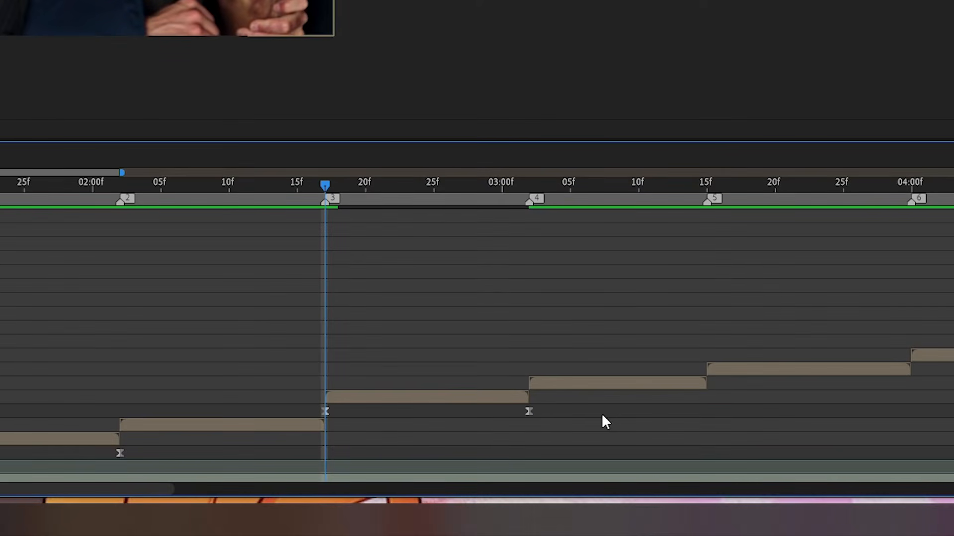
pyautogui.click(325, 411)
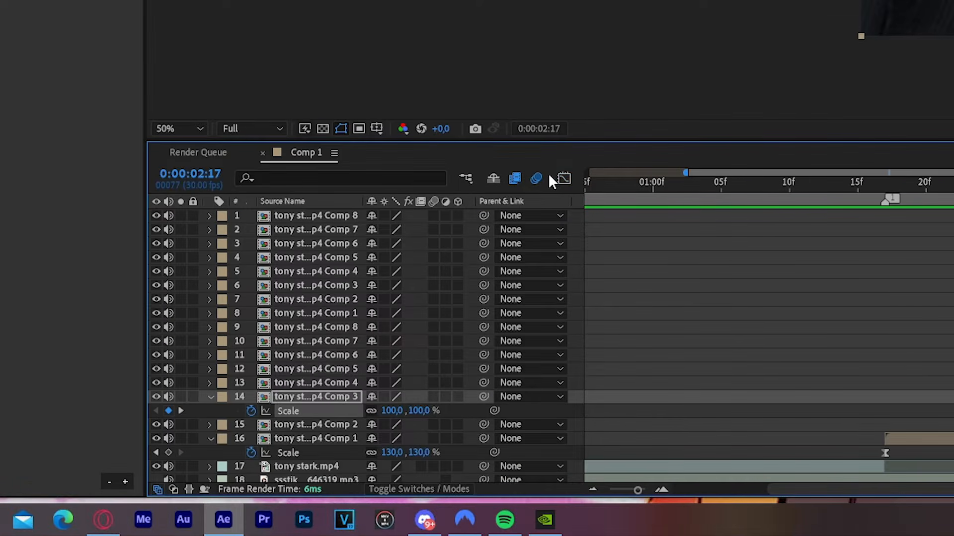
pyautogui.click(563, 178)
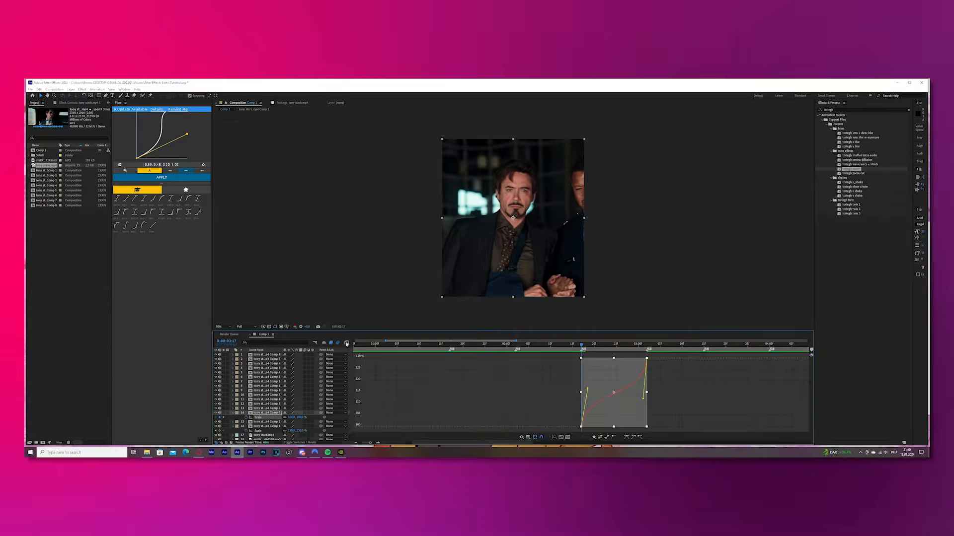
pyautogui.hotkey('shift', 'F3')
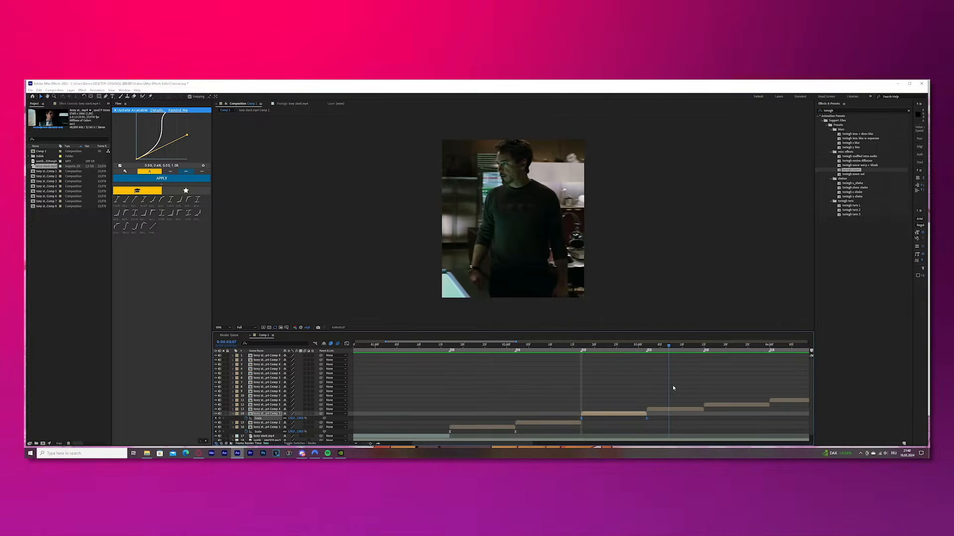
# Copy the Comp 2 clip's Scale keyframes and paste them onto the Comp 4 clip at marker 4 (0:00:03:02).
pyautogui.press('pageup')
pyautogui.press('pageup')
pyautogui.press('pageup')
pyautogui.press('pageup')
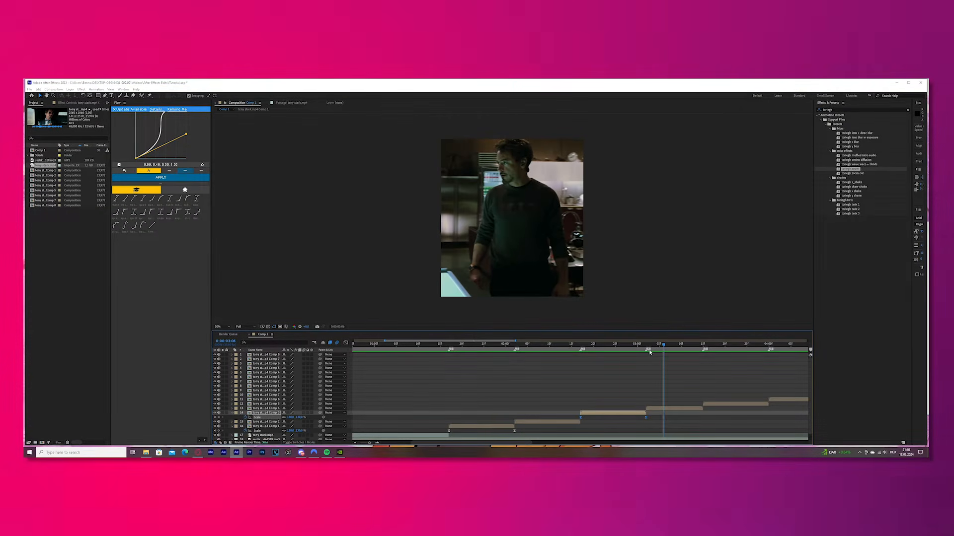
pyautogui.click(503, 427)
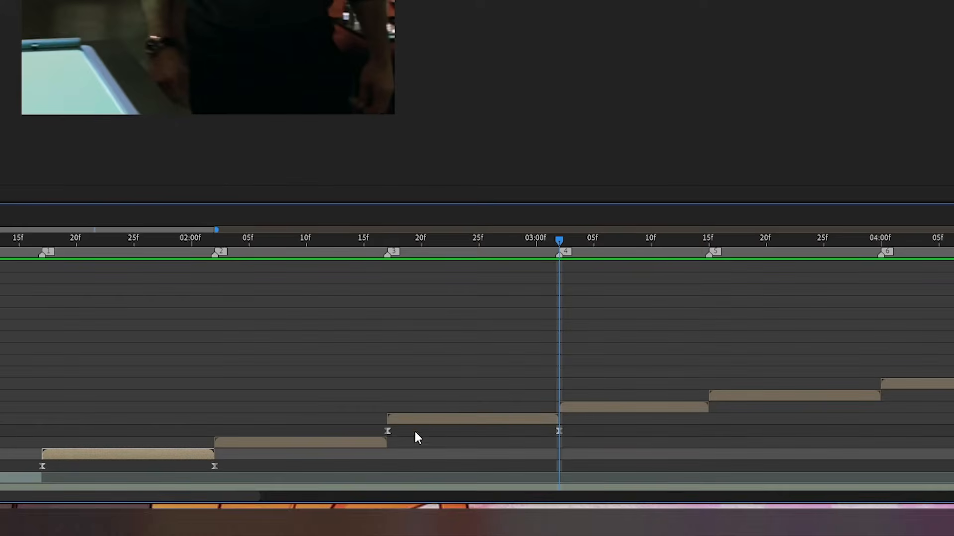
pyautogui.press('u')
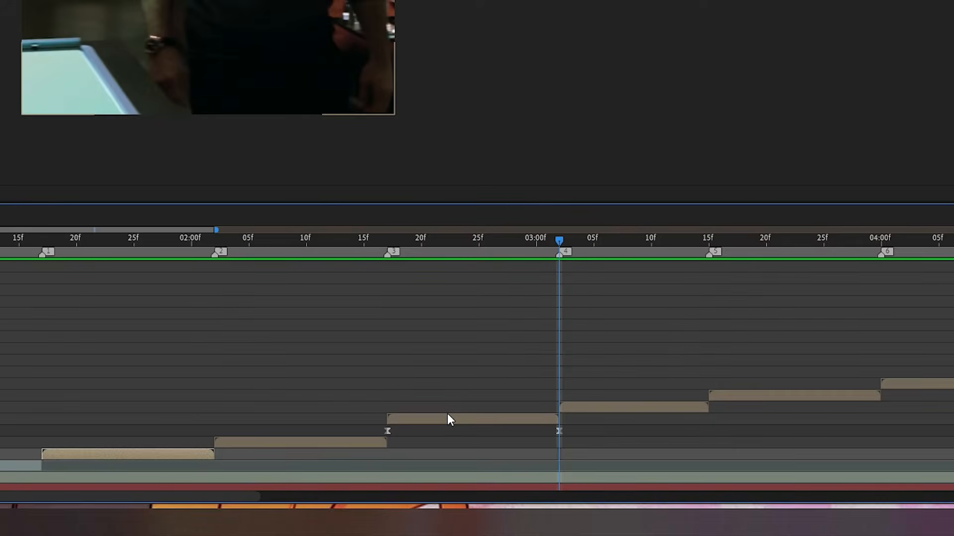
pyautogui.click(447, 417)
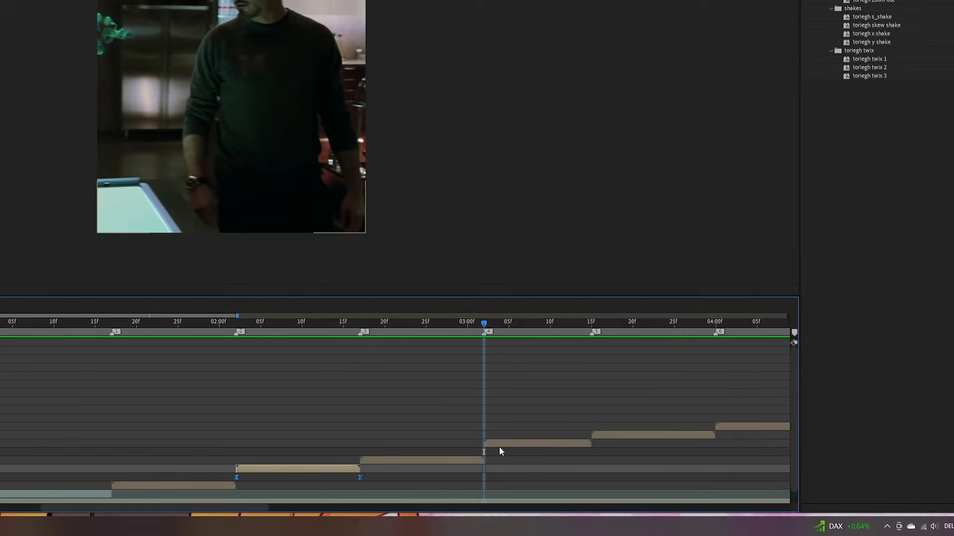
pyautogui.click(499, 444)
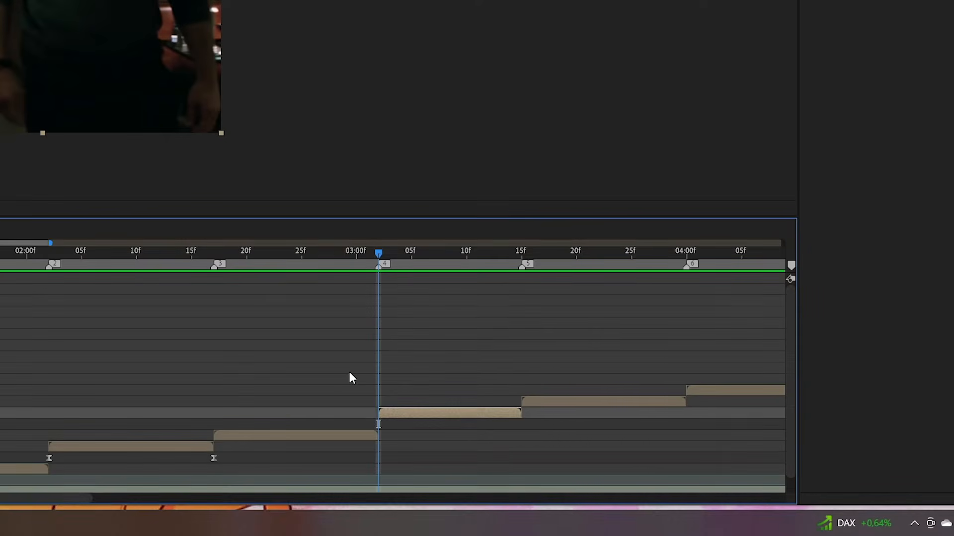
pyautogui.hotkey('ctrl', 'v')
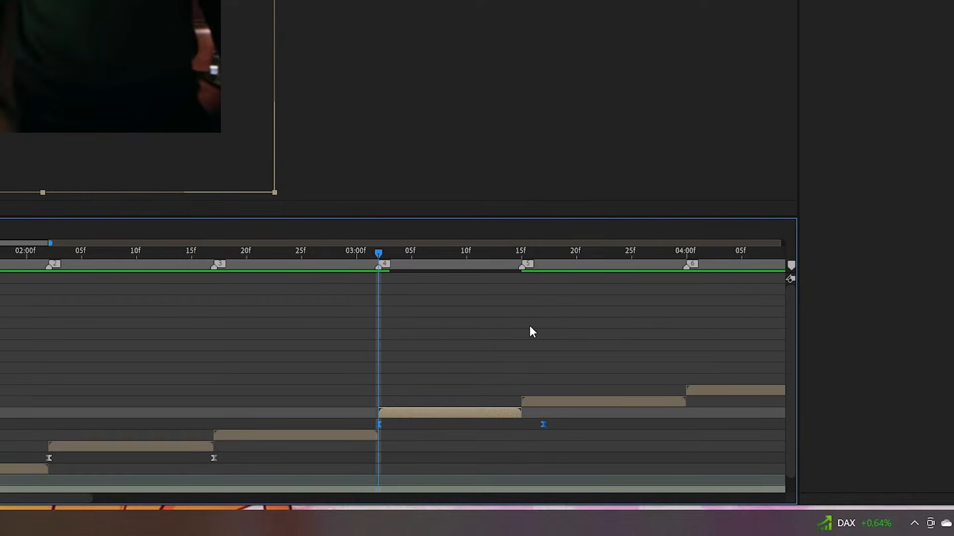
# Move the Comp 4 clip's last Scale keyframe back to marker 5, at the end of the clip.
pyautogui.moveTo(468, 255); pyautogui.dragTo(517, 288)
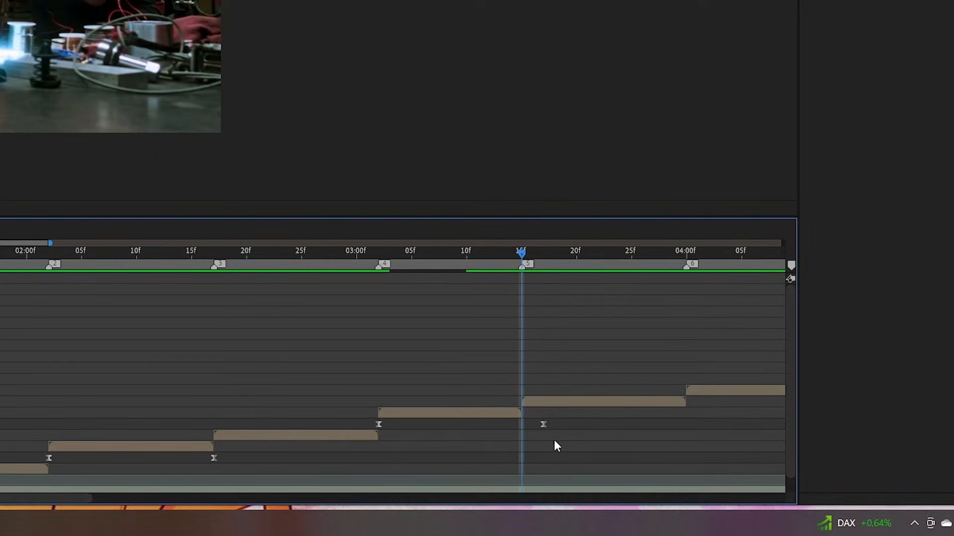
pyautogui.moveTo(544, 425); pyautogui.dragTo(519, 428)
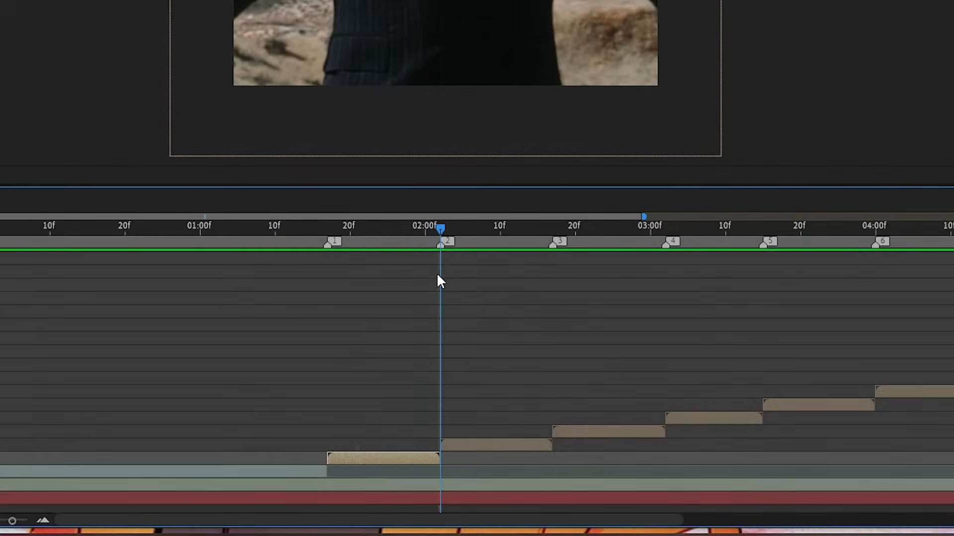
# Keyframe the Comp 2 clip's Opacity at 100 % at marker 2 and at a lower value at marker 3, and scrub through the fade.
pyautogui.click(464, 446)
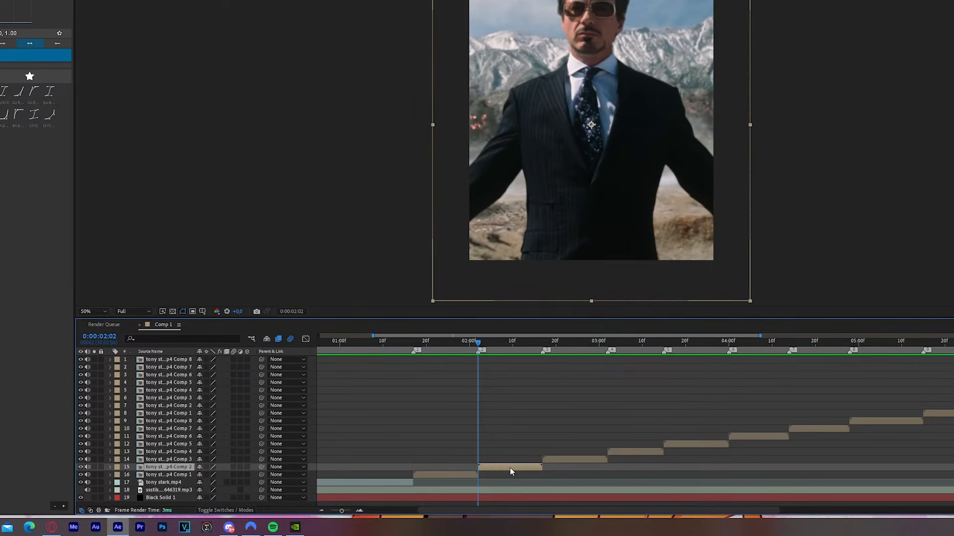
pyautogui.press('t')
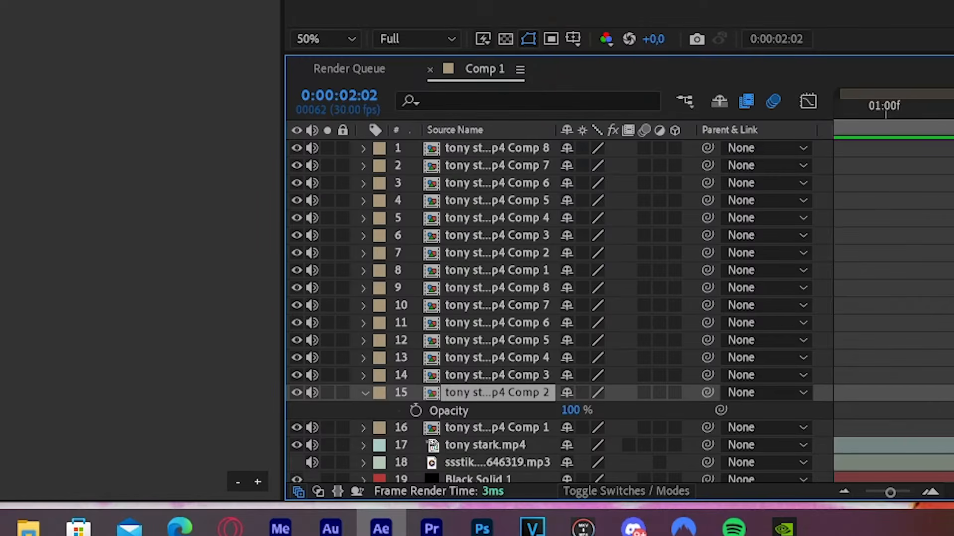
pyautogui.click(415, 410)
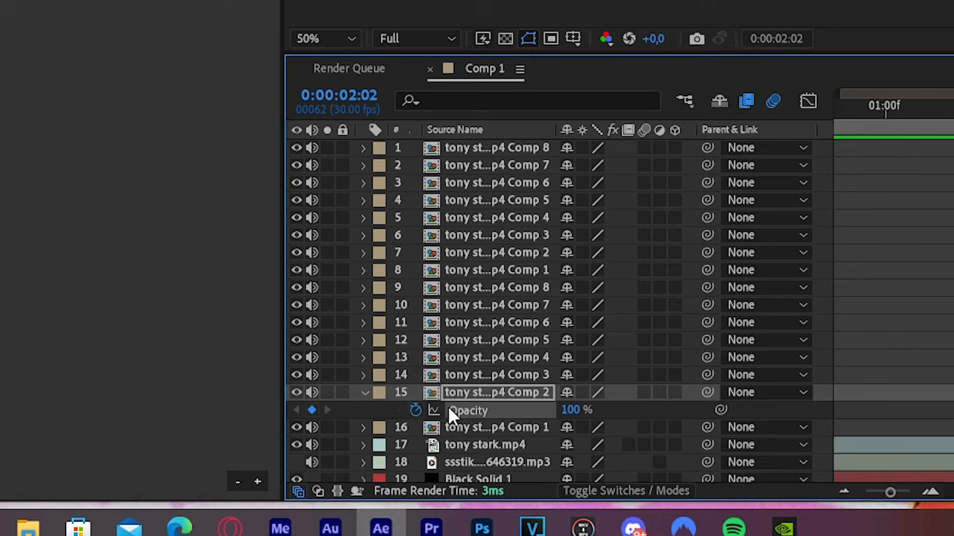
pyautogui.moveTo(435, 185); pyautogui.dragTo(559, 187)
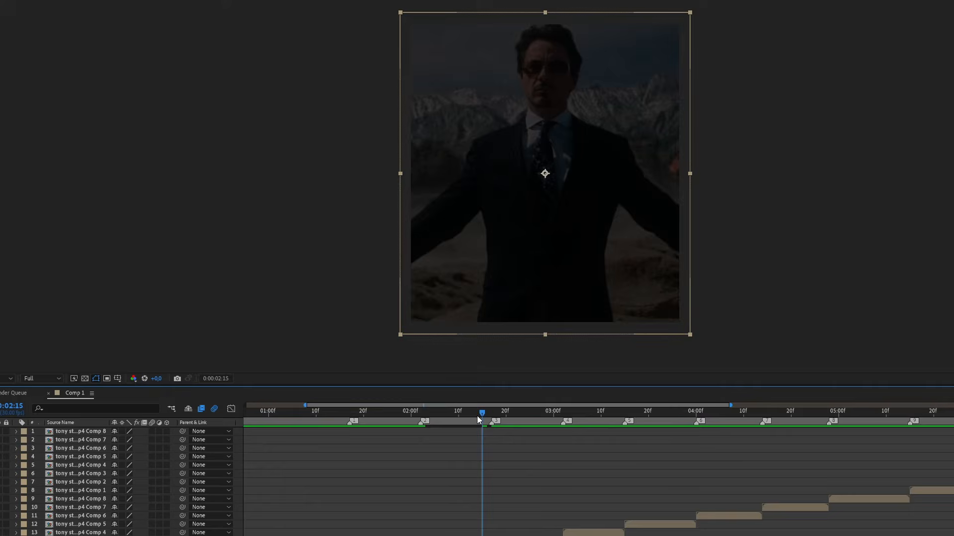
pyautogui.moveTo(477, 416); pyautogui.dragTo(426, 416)
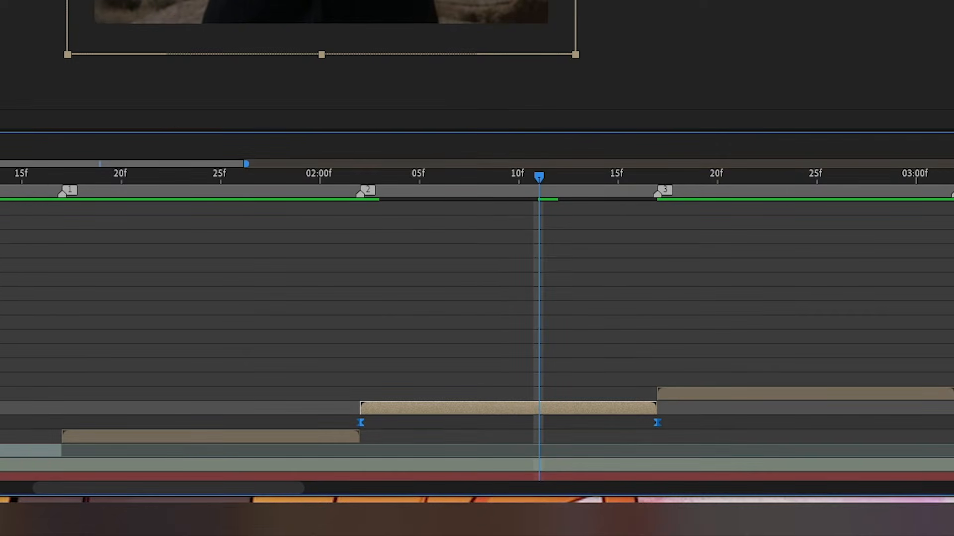
# Adjust the curve handles of the Comp 2 clip's Opacity fade in the graph editor and undo the last handle change.
pyautogui.click(540, 201)
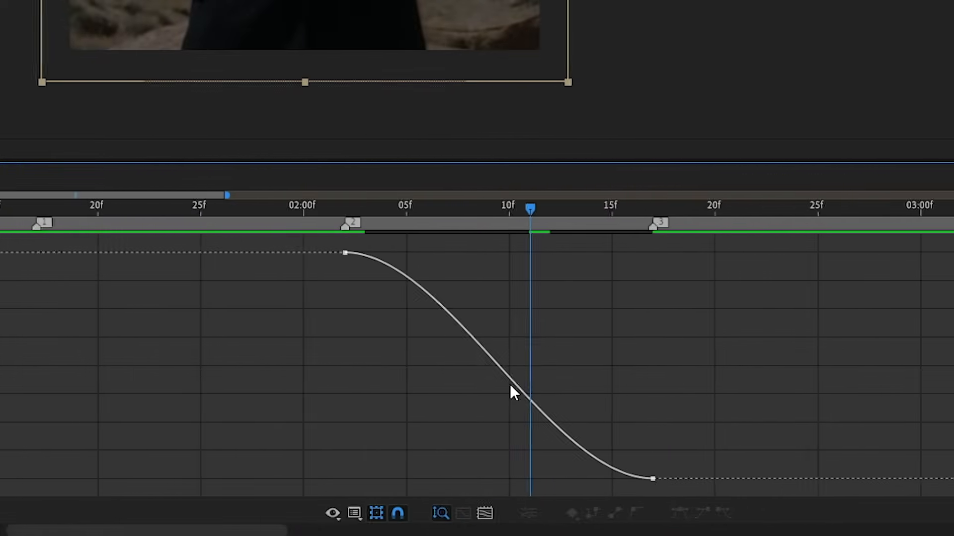
pyautogui.doubleClick(498, 365)
pyautogui.moveTo(549, 479); pyautogui.dragTo(640, 301)
pyautogui.moveTo(447, 252); pyautogui.dragTo(631, 295)
pyautogui.hotkey('ctrl', 'z')
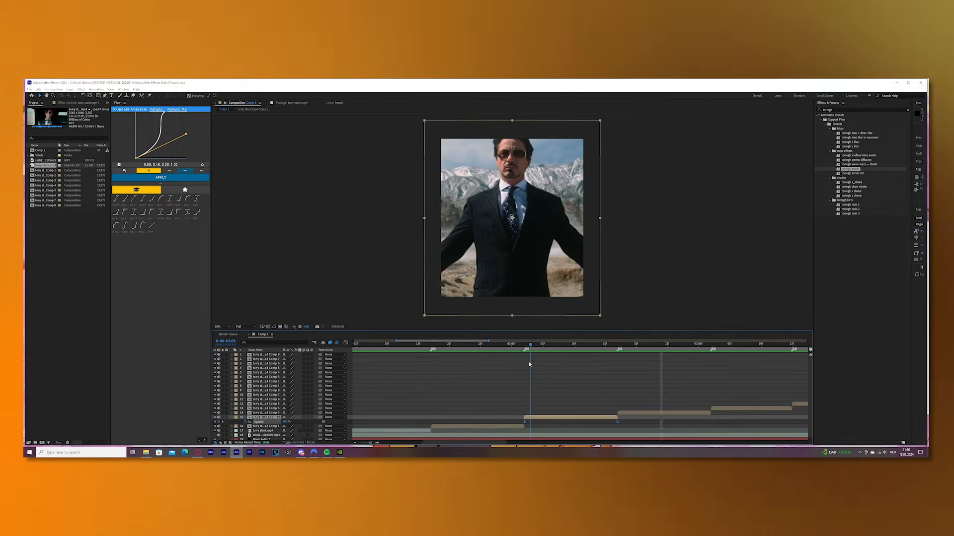
# Search the effects for "bright" and apply Brightness & Contrast to the Comp 2 clip with the current time at marker 2.
pyautogui.moveTo(529, 363); pyautogui.dragTo(526, 362)
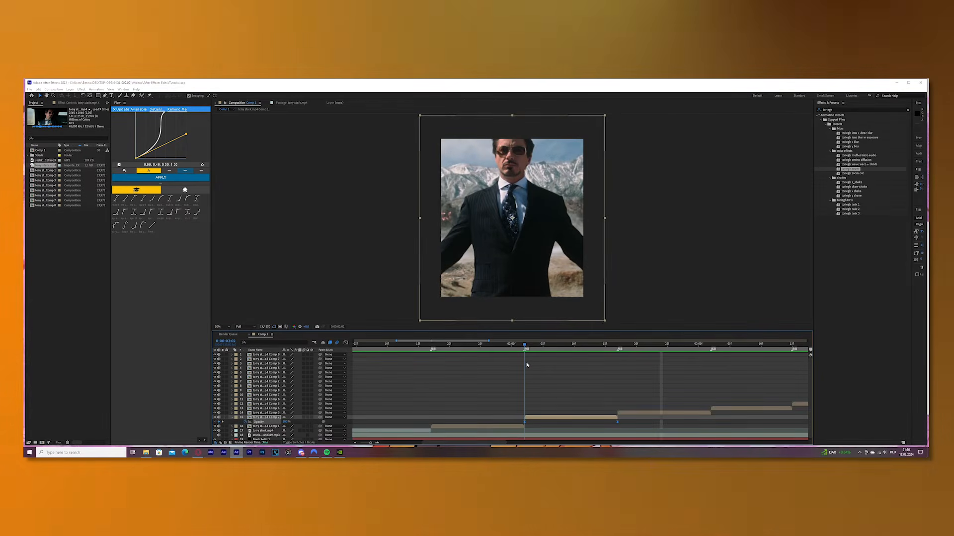
pyautogui.moveTo(838, 110); pyautogui.dragTo(792, 114)
pyautogui.press('BackSpace')
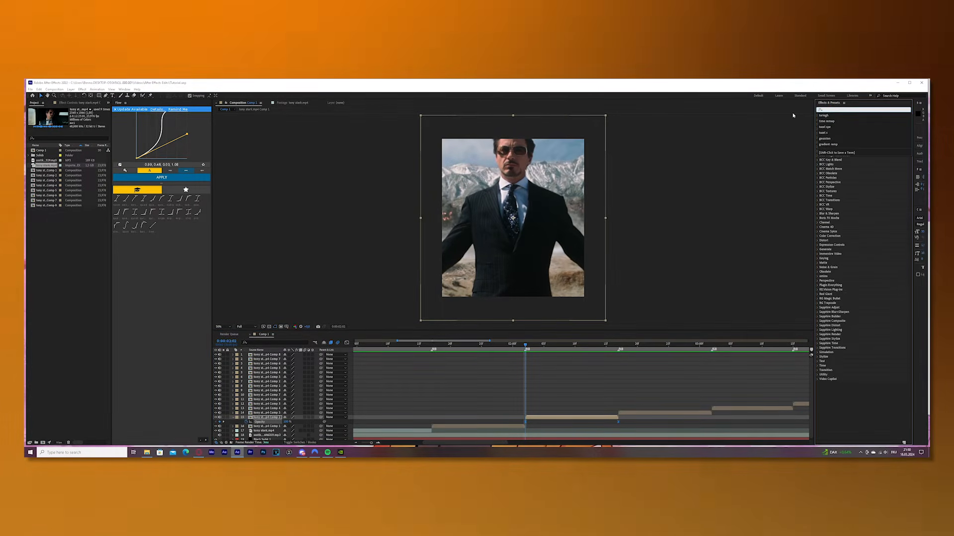
pyautogui.write('bright')
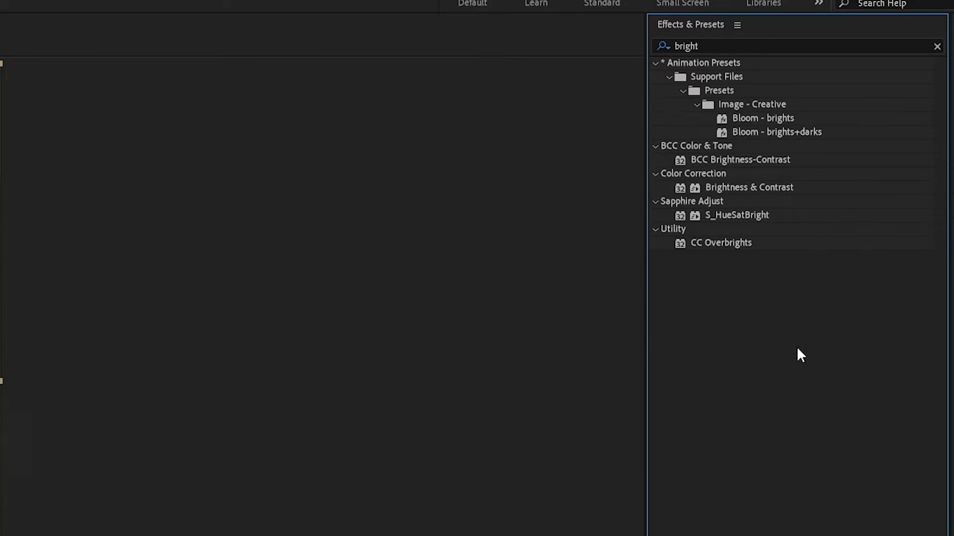
pyautogui.moveTo(728, 188); pyautogui.dragTo(431, 454)
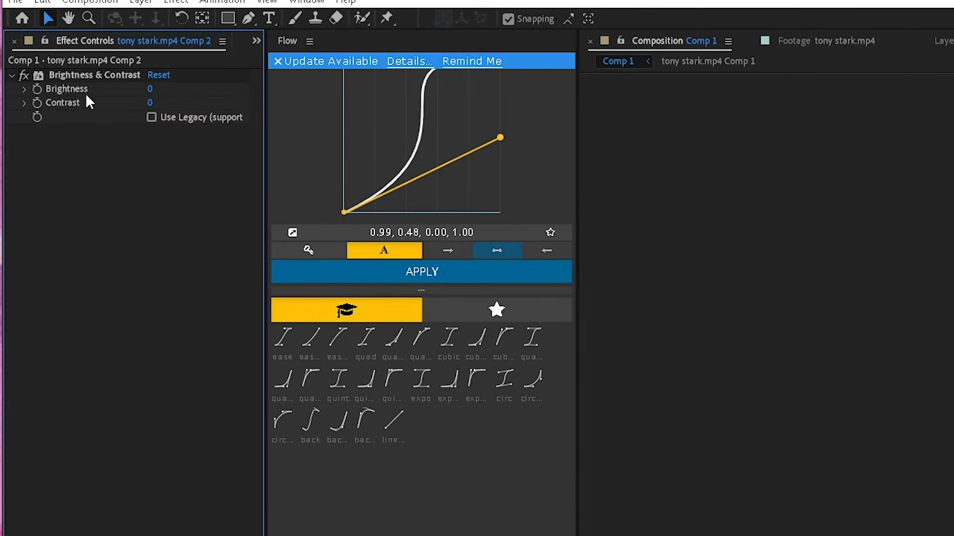
# Enable Brightness keyframing on the Comp 2 clip and set the value to -60 at marker 2 (0:00:02:02).
pyautogui.click(38, 88)
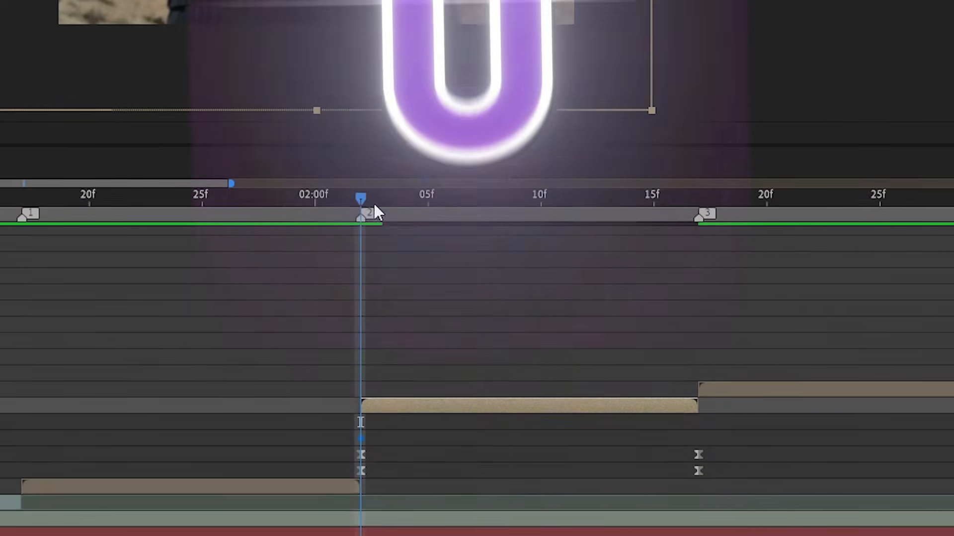
pyautogui.moveTo(371, 200); pyautogui.dragTo(425, 223)
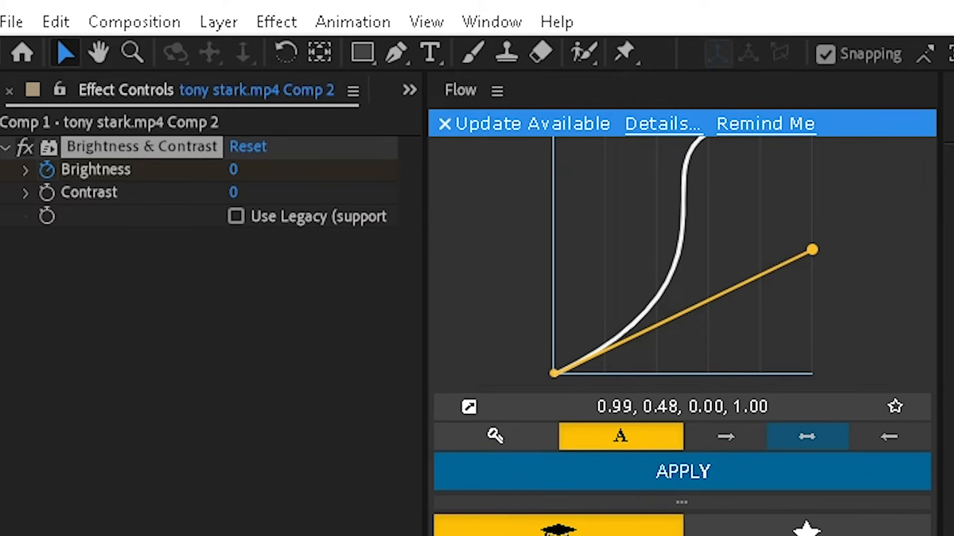
pyautogui.click(233, 169)
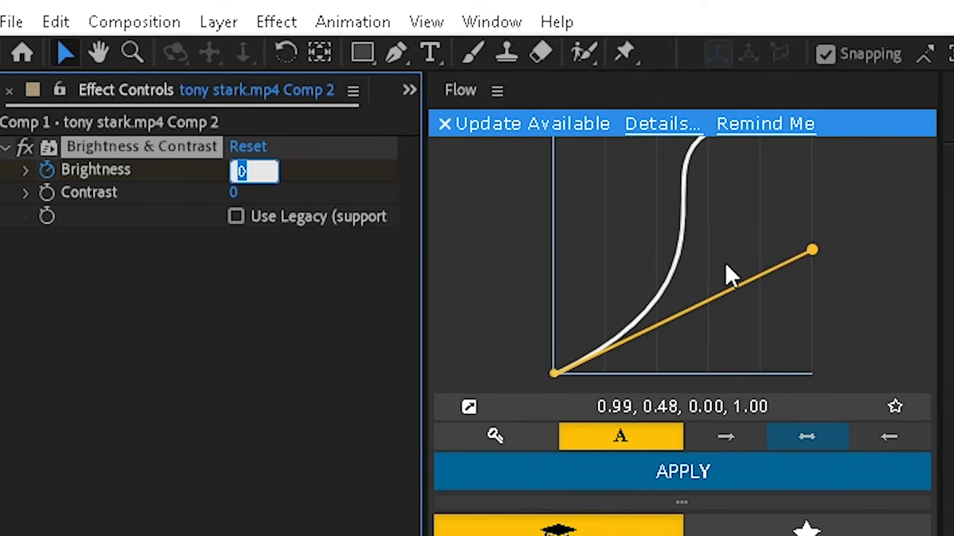
pyautogui.write('-60')
pyautogui.press('Return')
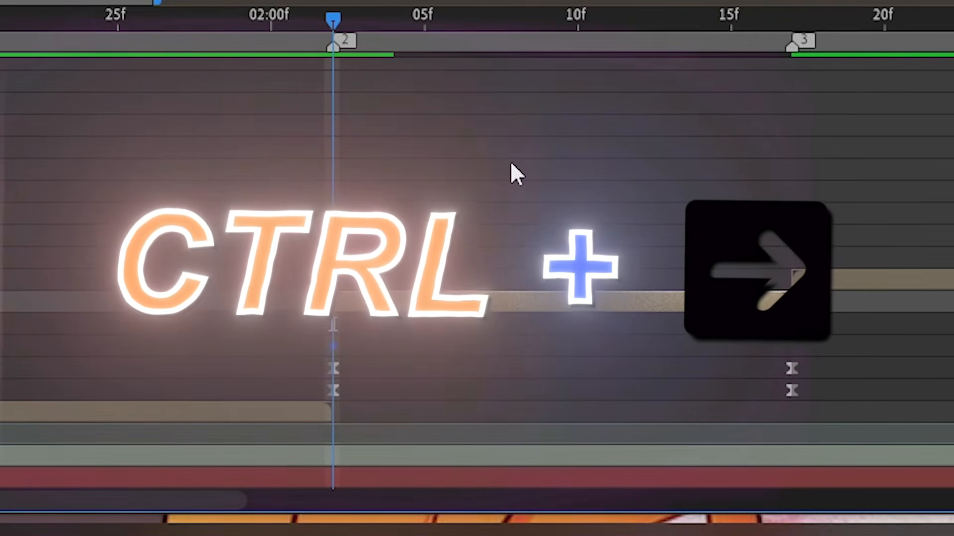
# Advance three frames past marker 2 and set the Comp 2 clip's Brightness to 3.
pyautogui.hotkey('ctrl', 'Right')
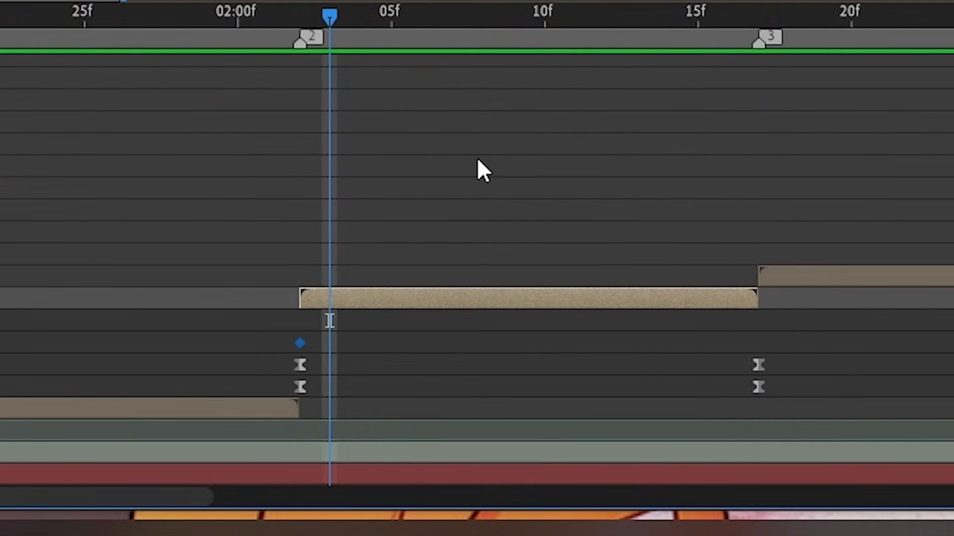
pyautogui.hotkey('ctrl', 'Right')
pyautogui.hotkey('ctrl', 'Right')
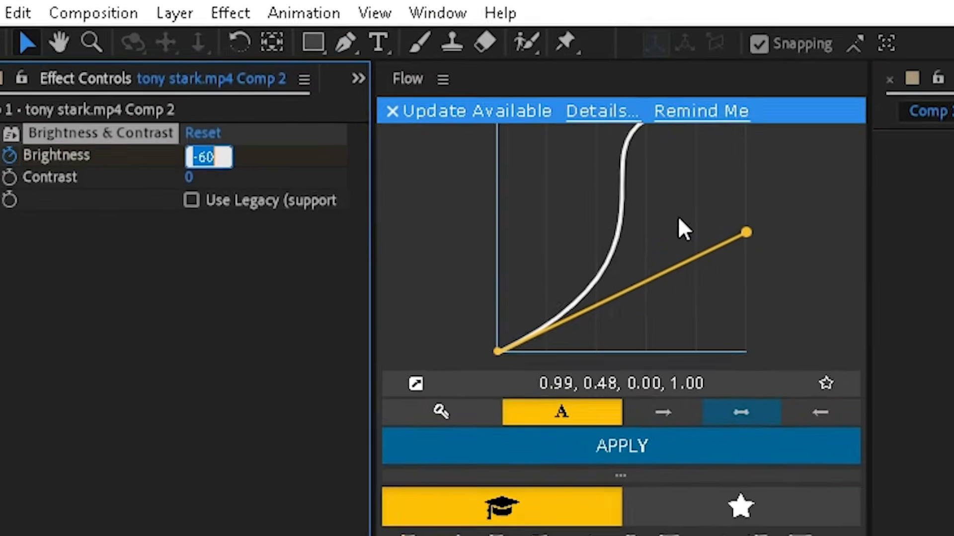
pyautogui.write('3')
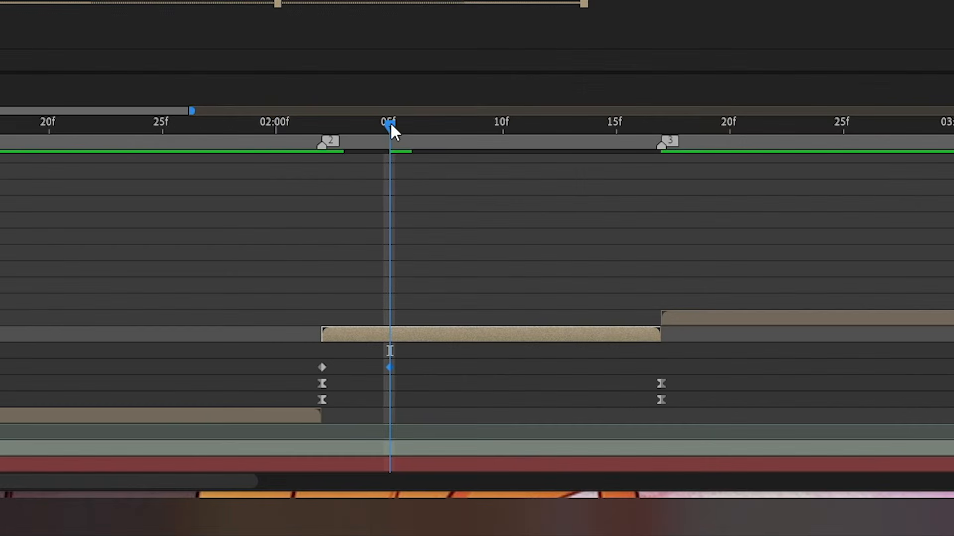
# Add a Brightness keyframe at marker 3 (0:00:02:17) on the Comp 2 clip and scrub back to check the effect.
pyautogui.moveTo(390, 122); pyautogui.dragTo(594, 222)
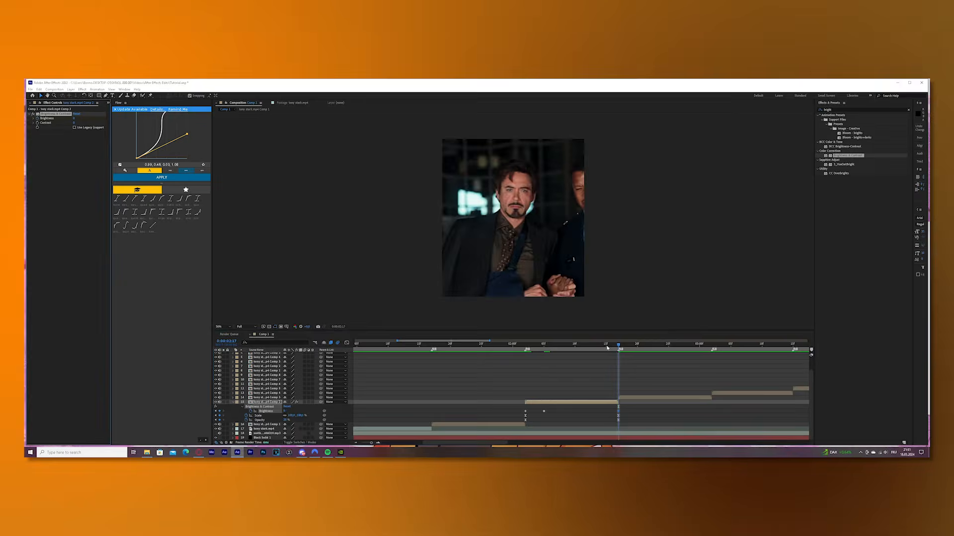
pyautogui.moveTo(606, 345); pyautogui.dragTo(598, 367)
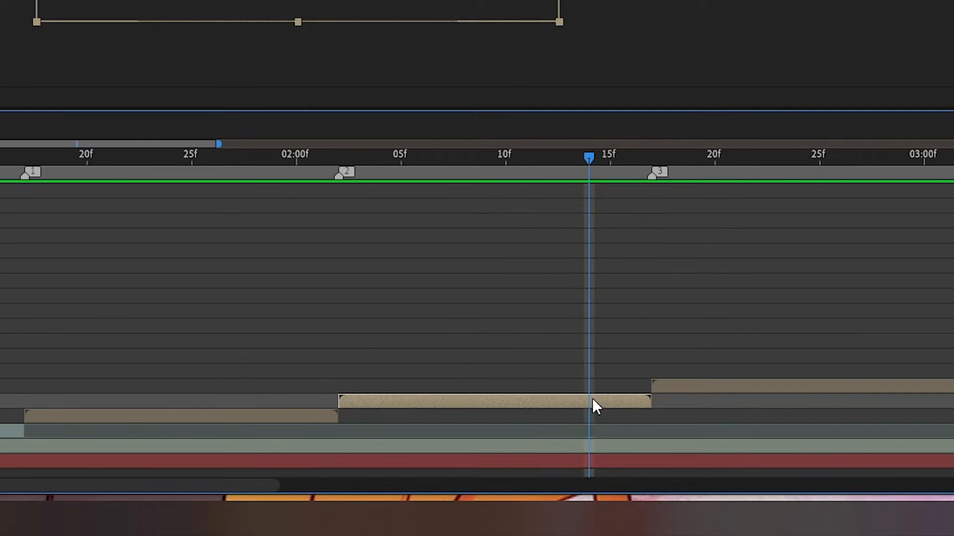
# Reveal the Comp 2 clip's animated properties, then select and copy its Brightness and Opacity keyframes.
pyautogui.press('u')
pyautogui.scroll(-2, 485, 296)
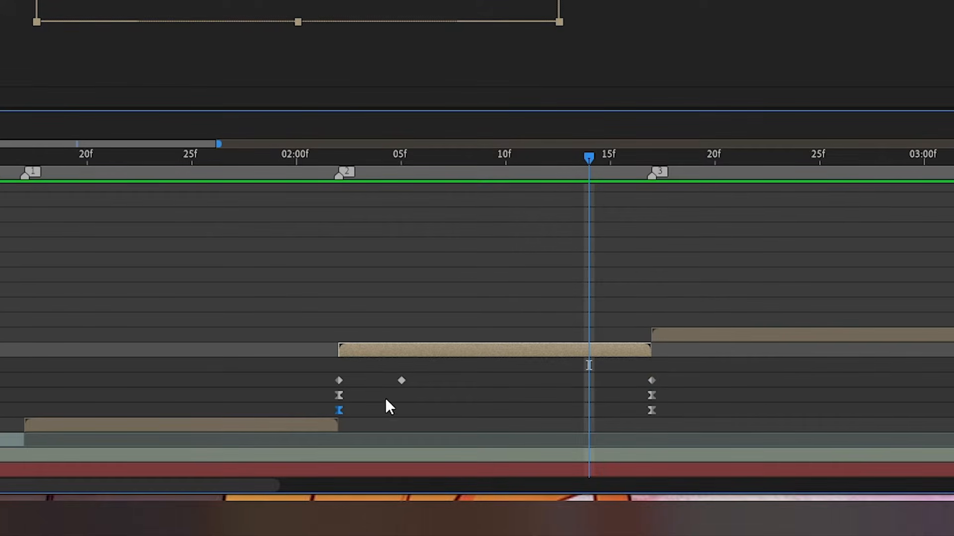
pyautogui.click(396, 403)
pyautogui.click(339, 395)
pyautogui.click(683, 427)
pyautogui.moveTo(273, 357); pyautogui.dragTo(807, 428)
pyautogui.click(317, 383)
pyautogui.click(338, 381)
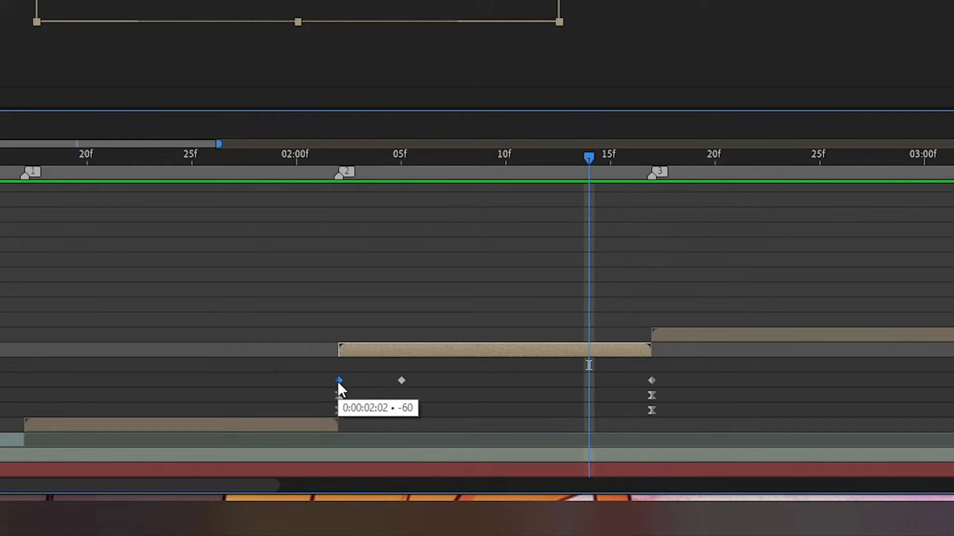
pyautogui.click(340, 395)
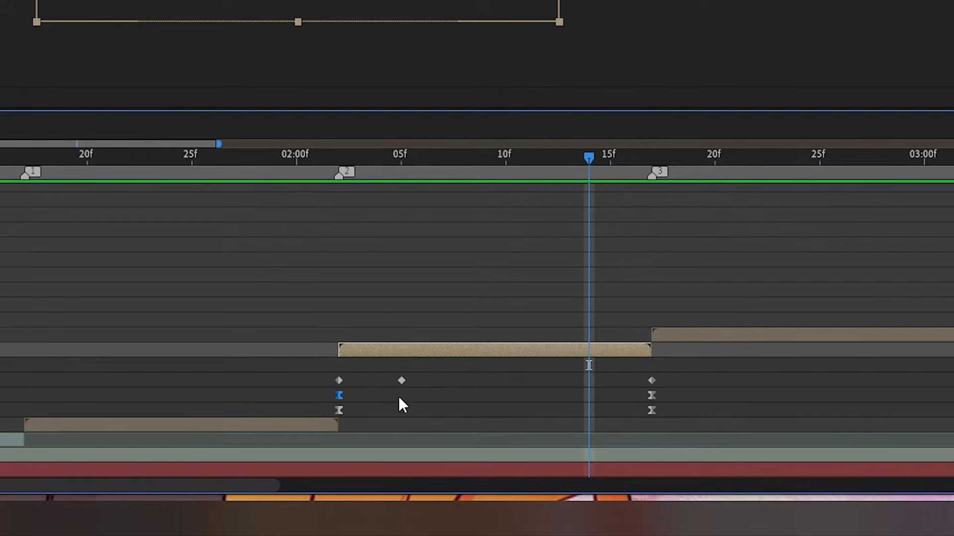
pyautogui.click(339, 410)
pyautogui.keyDown('shift'); pyautogui.click(340, 381); pyautogui.keyUp('shift')
# Paste the copied Brightness and Opacity keyframes onto the Comp 3 clip at marker 3 and preview them.
pyautogui.press('k')
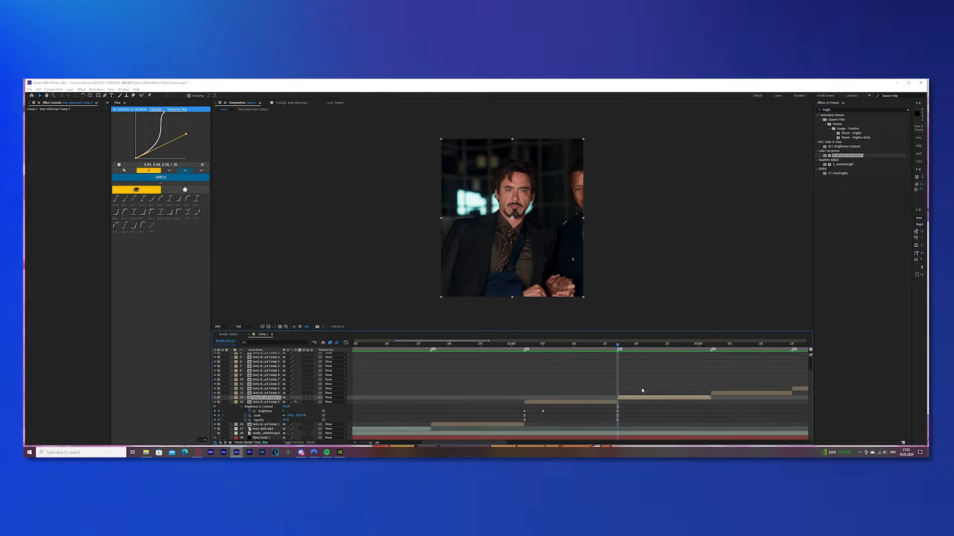
pyautogui.hotkey('ctrl', 'v')
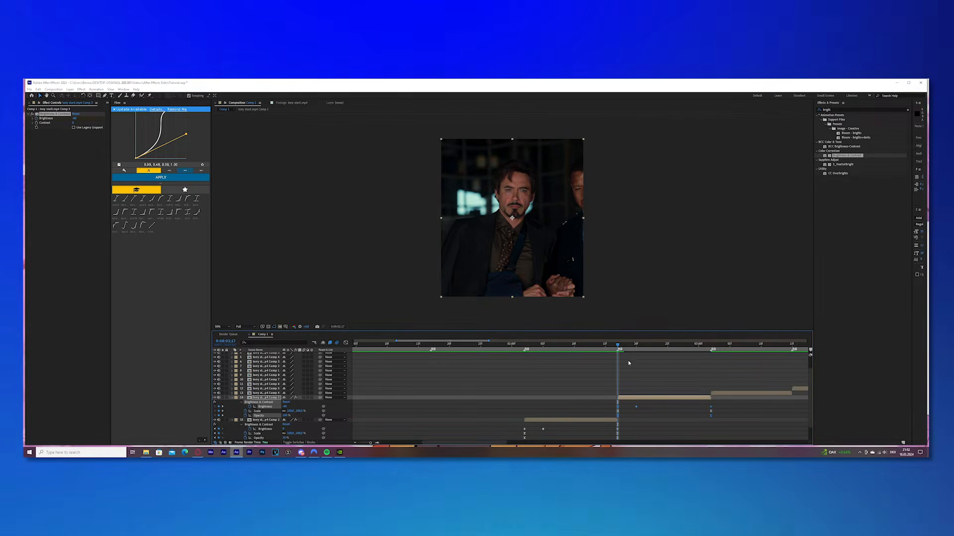
pyautogui.press('space')
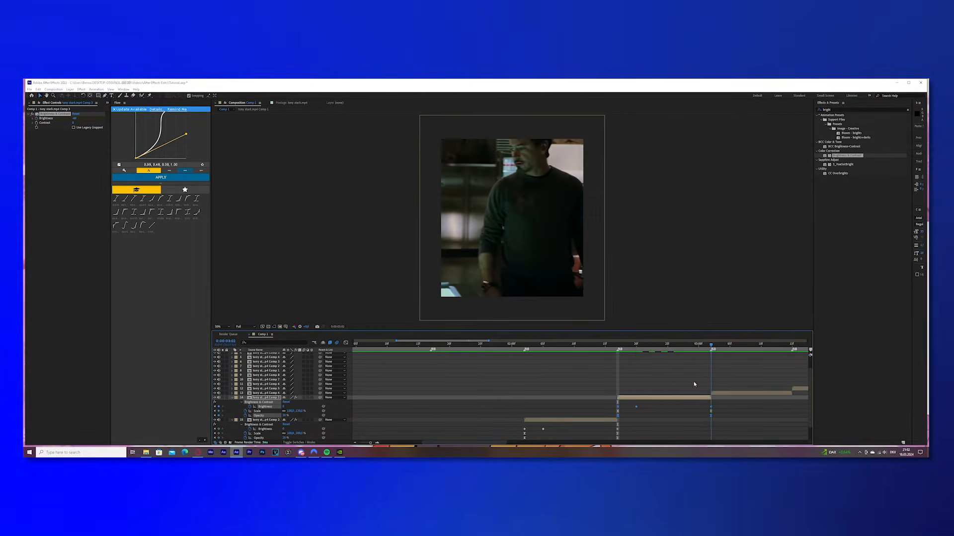
# Paste the copied Brightness and Opacity keyframes onto the Comp 4 clip at marker 4 (0:00:03:02).
pyautogui.hscroll(5, 473, 442)
pyautogui.click(452, 393)
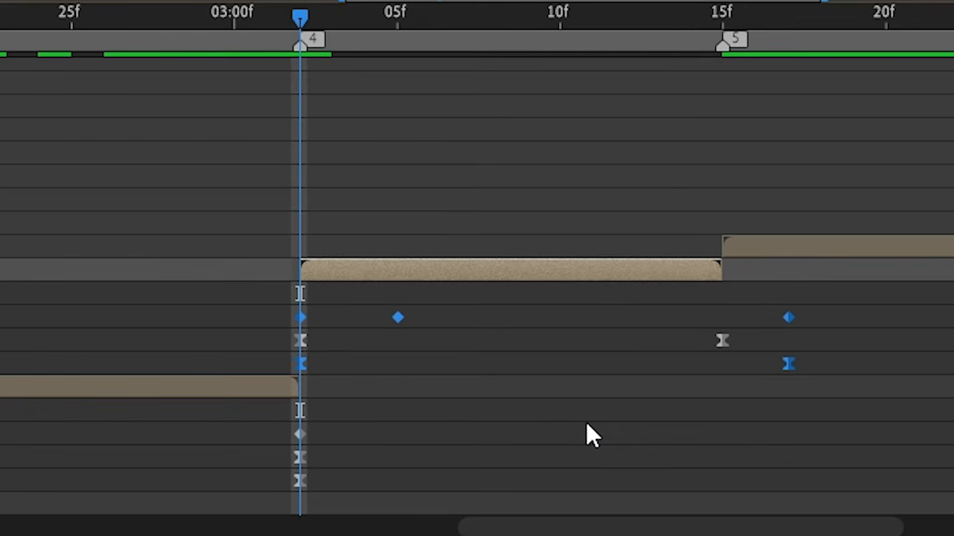
# Move the Comp 4 clip's last Brightness and Opacity keyframes to marker 5 at 0:00:03:15 and preview the clip.
pyautogui.click(498, 423)
pyautogui.moveTo(789, 318); pyautogui.dragTo(724, 320)
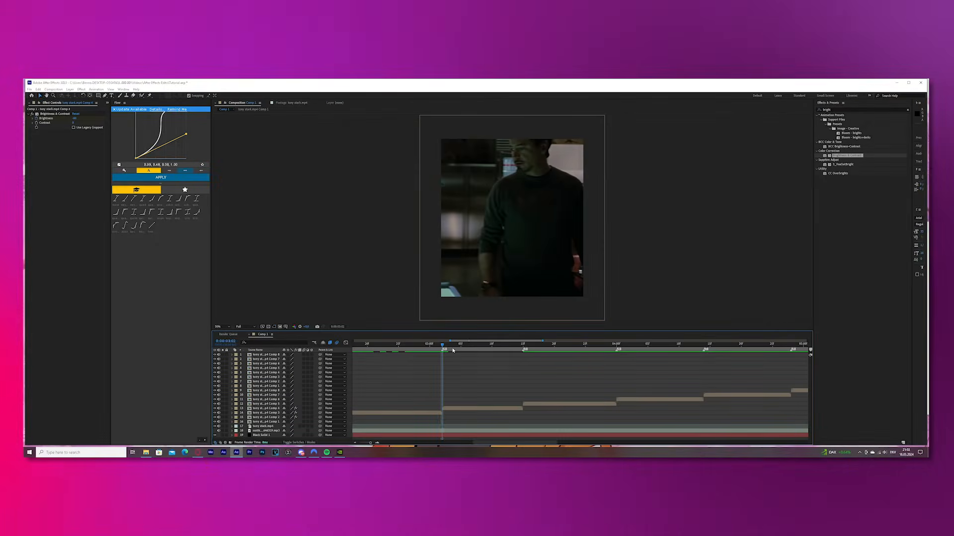
pyautogui.press('space')
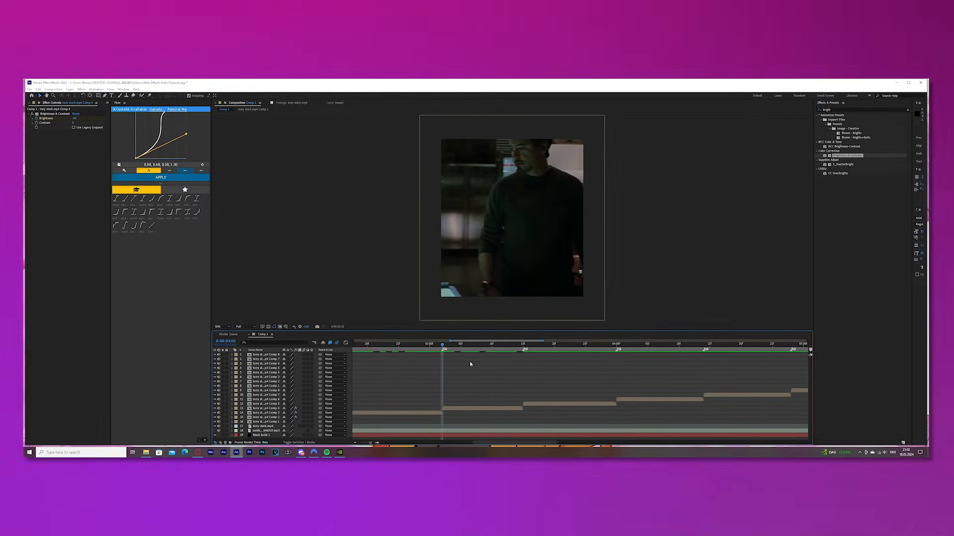
# Paste the copied Brightness and Opacity keyframes onto each of the remaining clips after Comp 4, at their own start markers.
pyautogui.click(639, 400)
pyautogui.press('i')
pyautogui.hotkey('ctrl', 'v')
pyautogui.hotkey('ctrl', 'Up')
pyautogui.hotkey('ctrl', 'v')
pyautogui.hotkey('ctrl', 'Up')
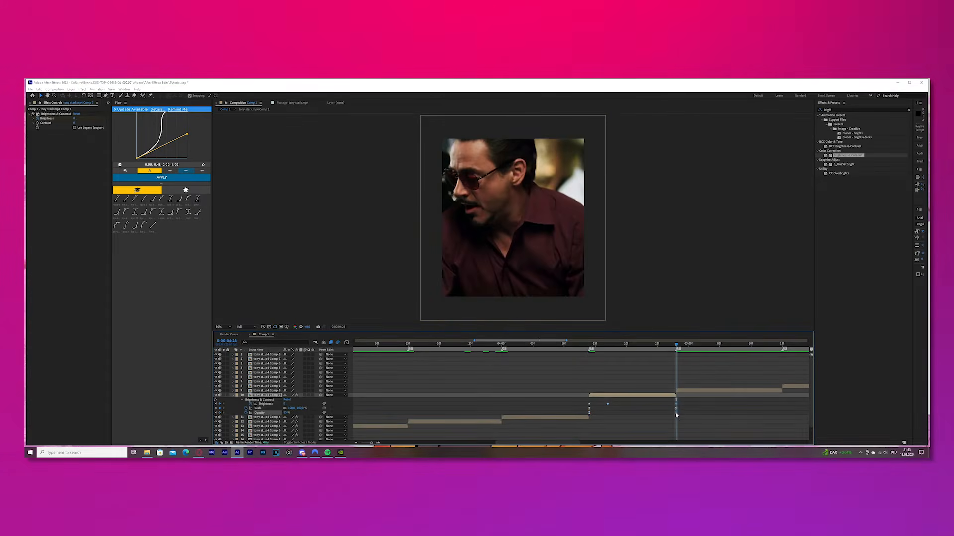
pyautogui.hotkey('ctrl', 'v')
pyautogui.hotkey('ctrl', 'Up')
pyautogui.hotkey('ctrl', 'v')
pyautogui.moveTo(487, 443); pyautogui.dragTo(550, 444)
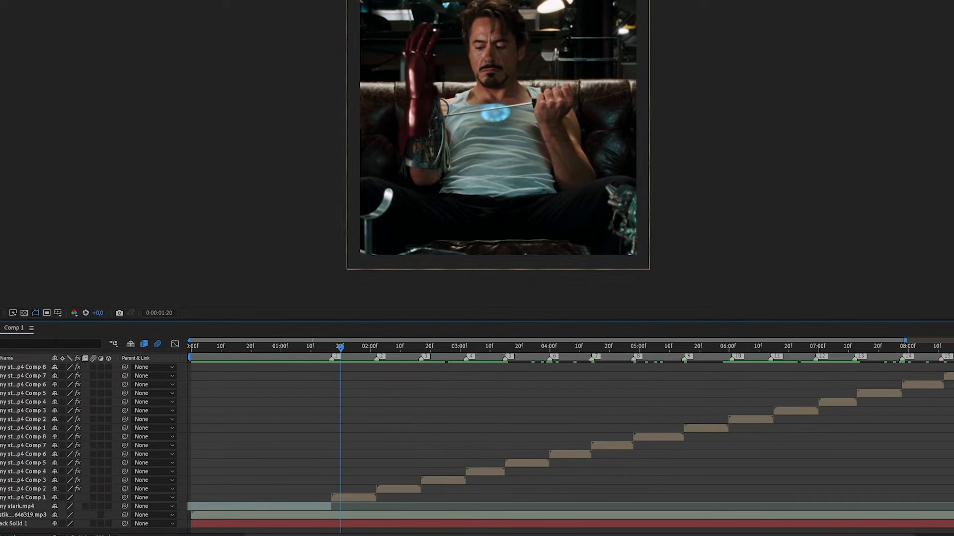
# Go to marker 1 (0:00:01:17) and reveal the animated properties of the first Comp 1 clip.
pyautogui.press('=')
pyautogui.press('=')
pyautogui.moveTo(535, 354); pyautogui.dragTo(520, 357)
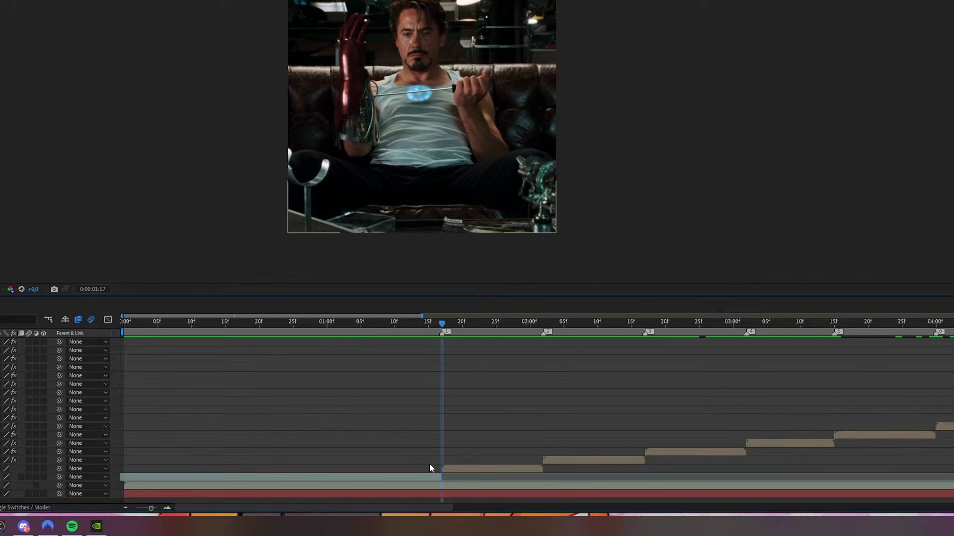
pyautogui.click(478, 469)
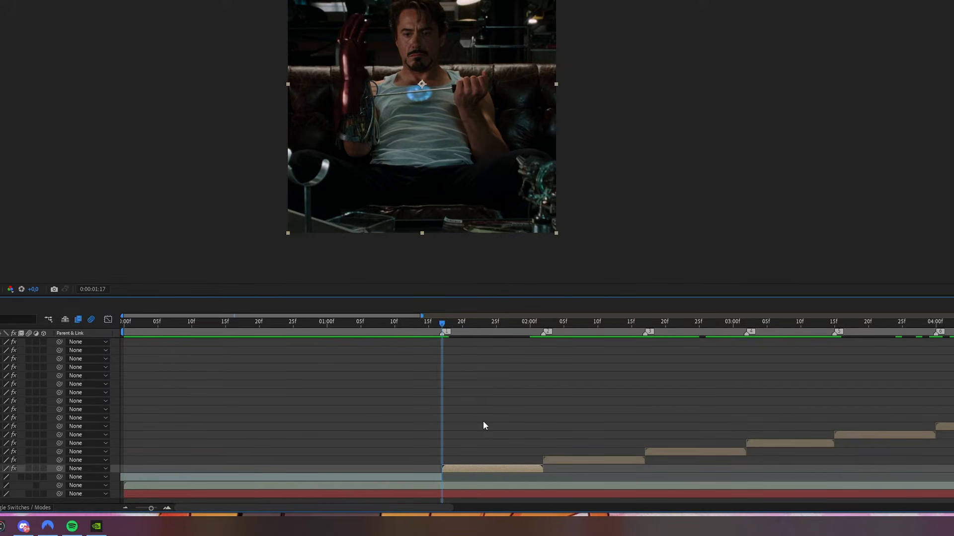
pyautogui.press('u')
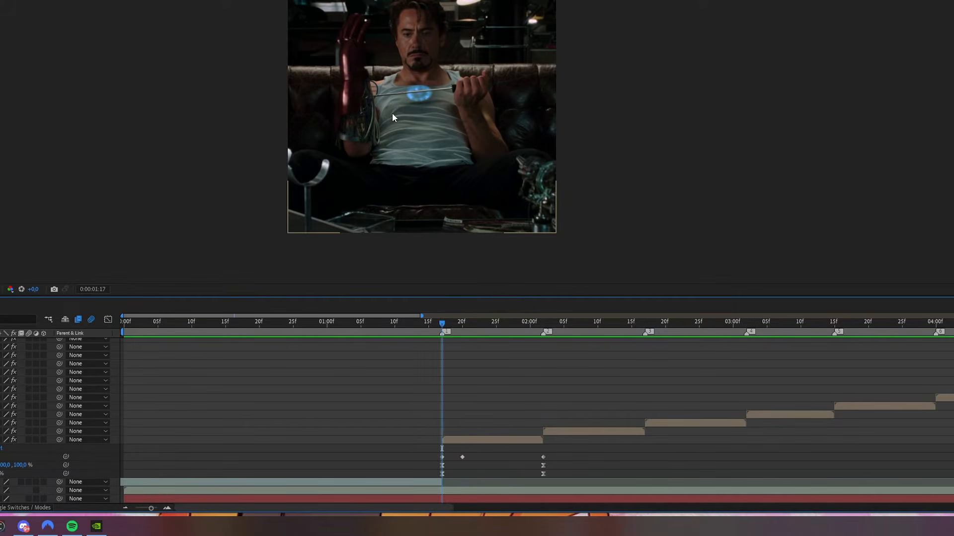
# Delete the Comp 1 clip's first Brightness keyframe and move the keyframe with value 30 to marker 1 at 0:00:01:17.
pyautogui.click(442, 458)
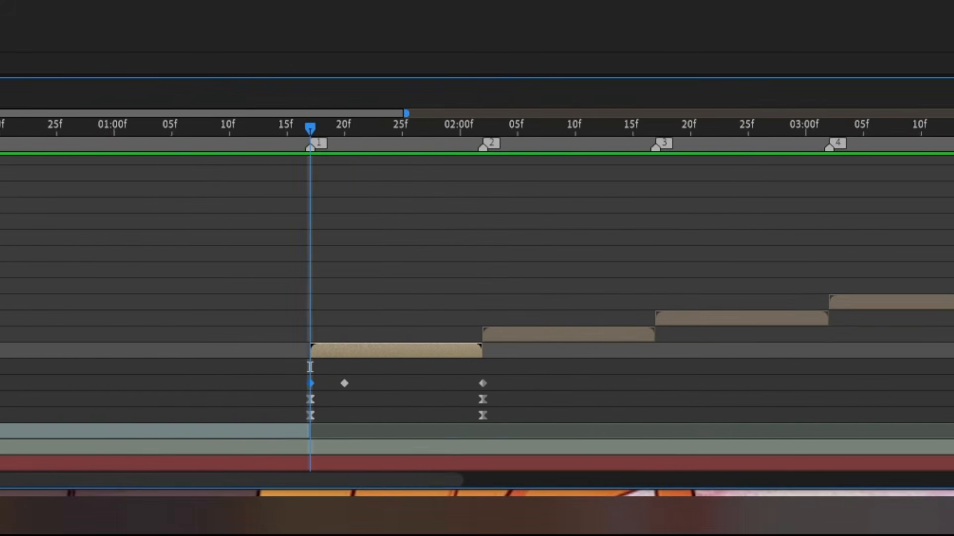
pyautogui.press('=')
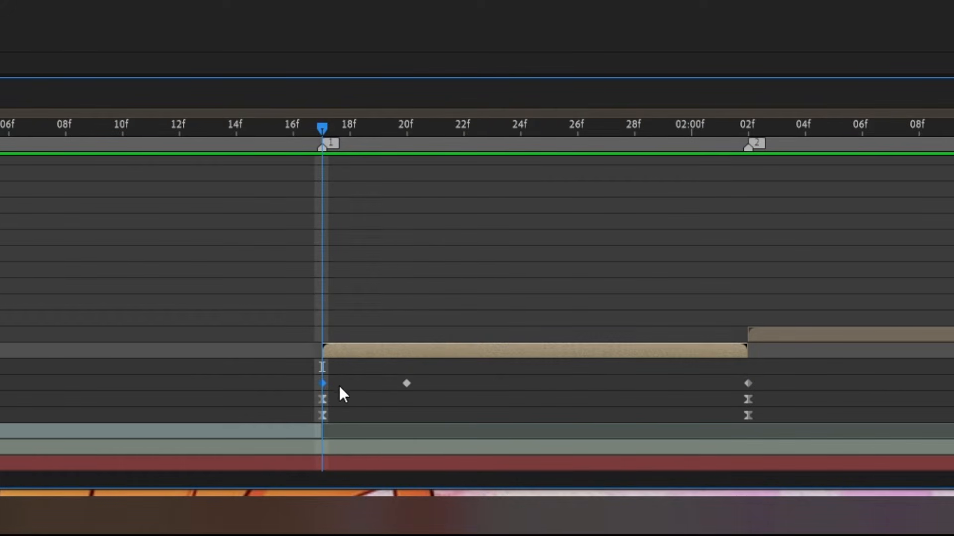
pyautogui.press('Delete')
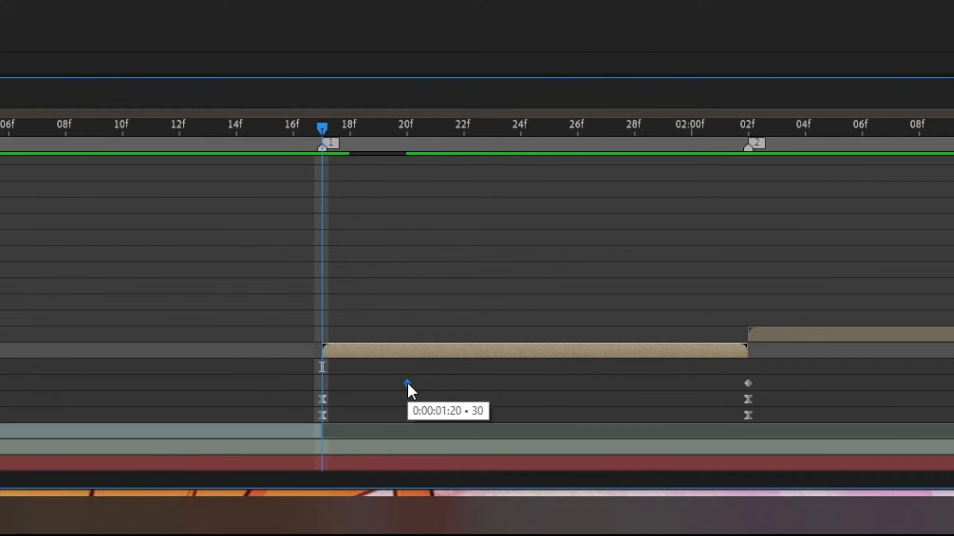
pyautogui.moveTo(406, 383); pyautogui.dragTo(320, 390)
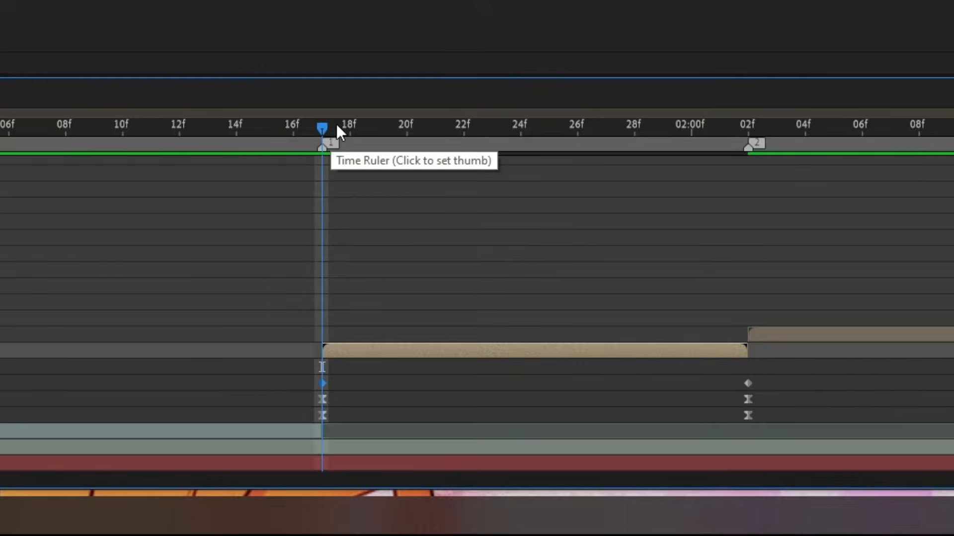
pyautogui.moveTo(320, 128); pyautogui.dragTo(323, 164)
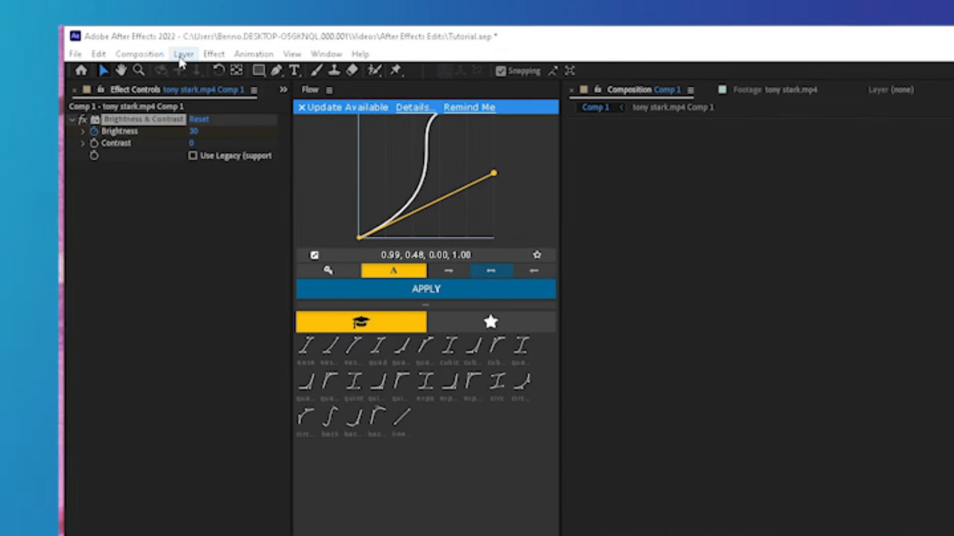
# Add an adjustment layer above the Comp 1 clip, split it at marker 1 (0:00:01:17) and delete the part before it.
pyautogui.click(71, 90)
pyautogui.moveTo(77, 97)
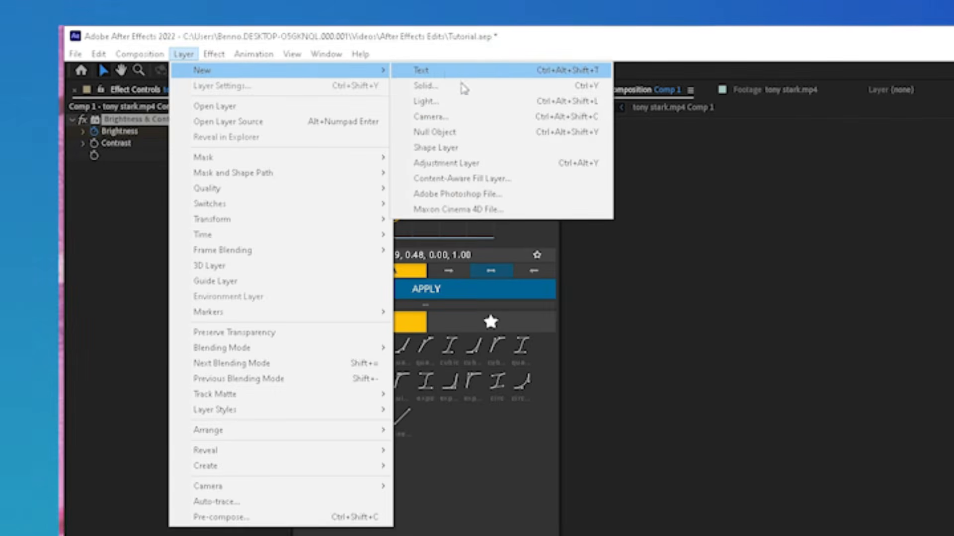
pyautogui.click(447, 163)
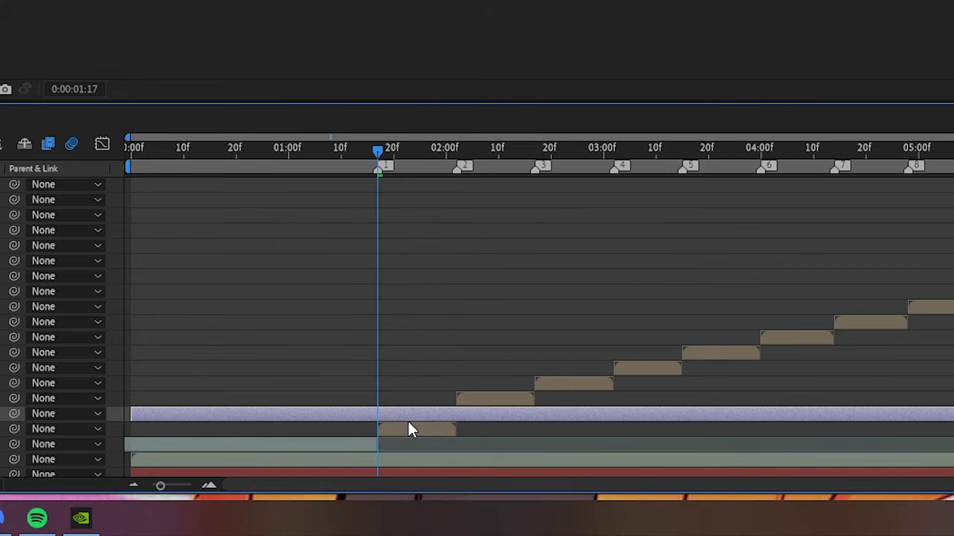
pyautogui.hotkey('ctrl', 'shift', 'd')
pyautogui.click(366, 431)
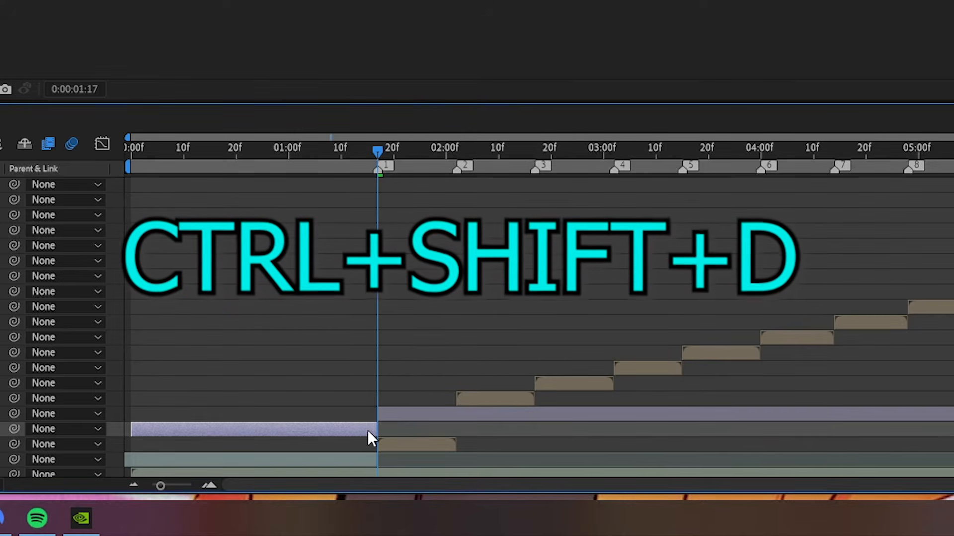
pyautogui.press('Delete')
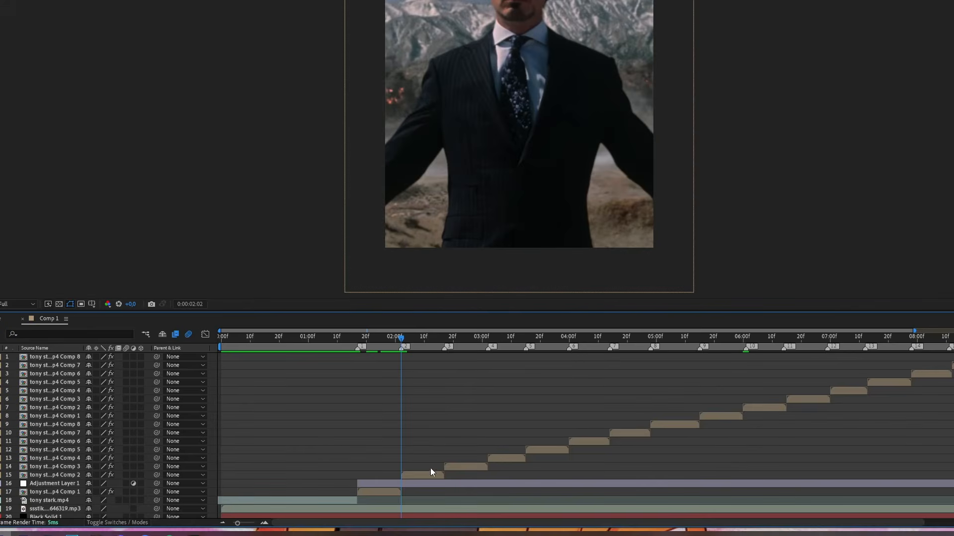
# Split the adjustment layer at marker 2 (0:00:02:02), delete the part after it, save the project and return to marker 1.
pyautogui.click(426, 484)
pyautogui.hotkey('ctrl', 'shift', 'd')
pyautogui.press('Delete')
pyautogui.hotkey('ctrl', 's')
pyautogui.moveTo(380, 340); pyautogui.dragTo(361, 346)
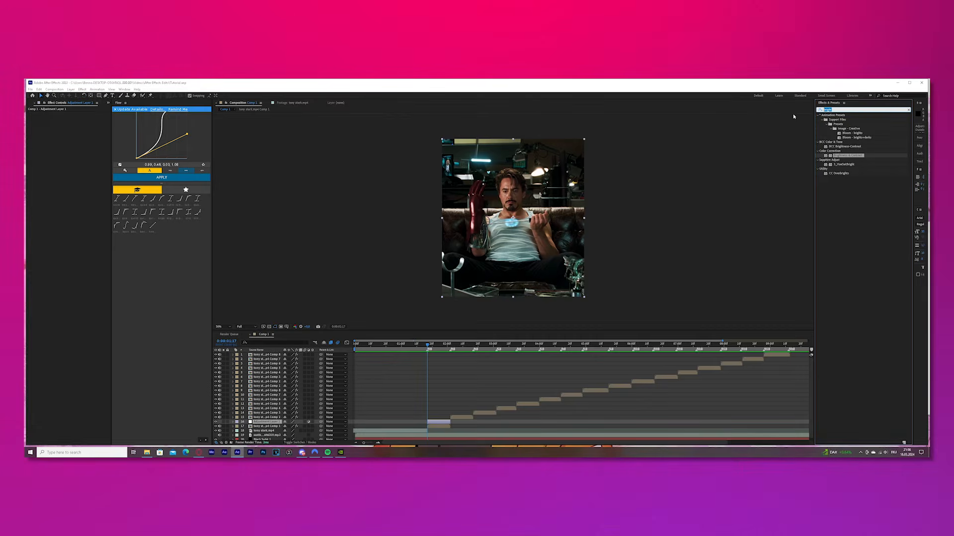
# Apply Gaussian Blur to the adjustment layer, keyframe Blurriness from 30 at marker 1 to 0 at marker 2, and scrub through it.
pyautogui.press('BackSpace')
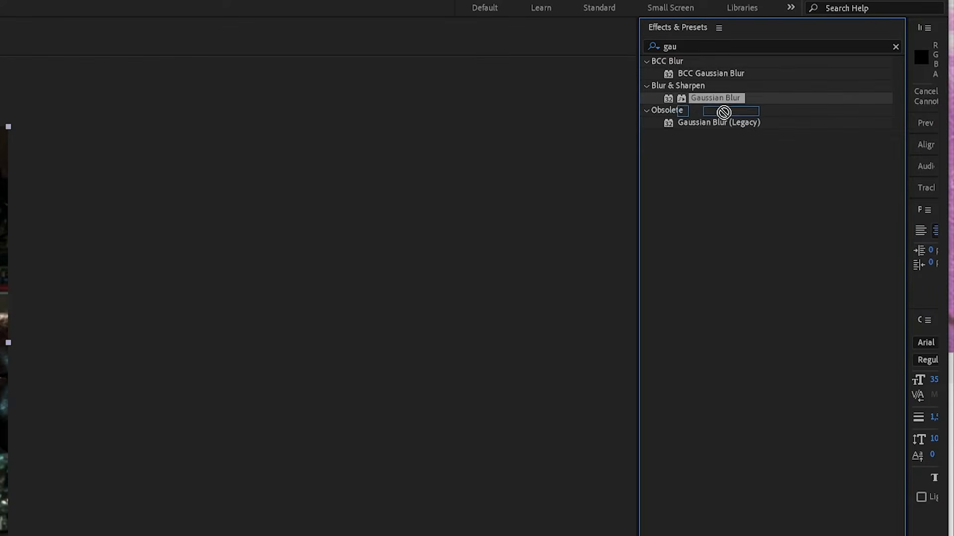
pyautogui.moveTo(724, 113); pyautogui.dragTo(341, 458)
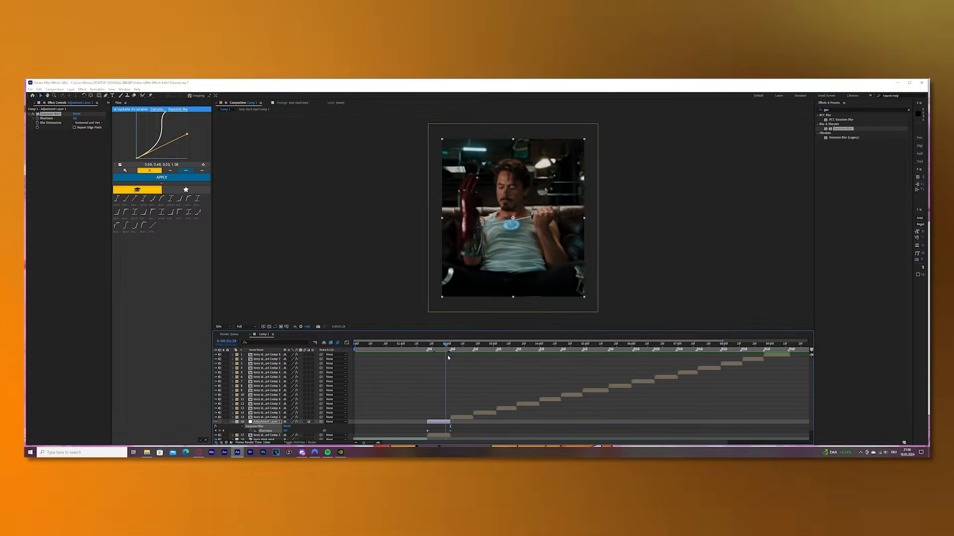
pyautogui.moveTo(445, 359); pyautogui.dragTo(434, 356)
pyautogui.scroll(-2, 453, 392)
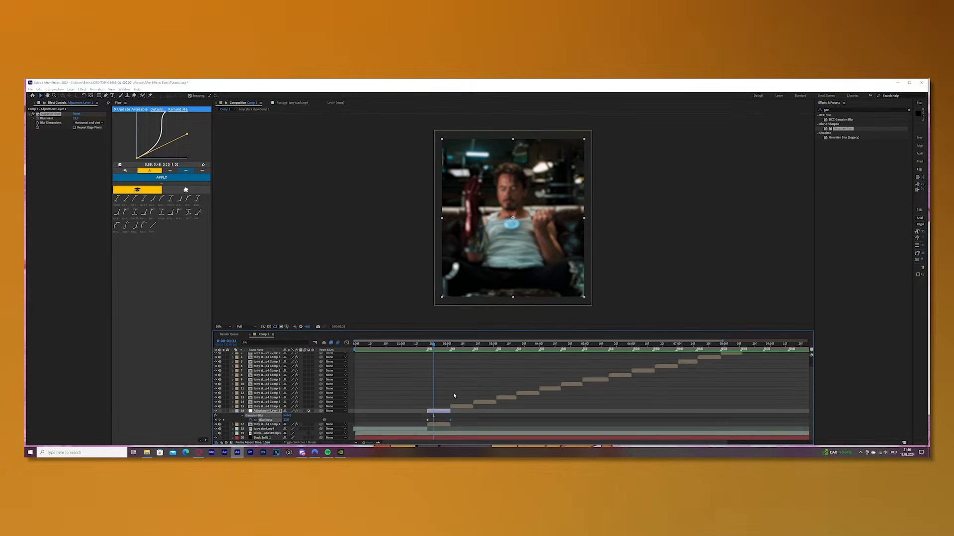
# Ease both Blurriness keyframes of the adjustment layer and display their speed graph in the Graph Editor.
pyautogui.moveTo(467, 416); pyautogui.dragTo(404, 426)
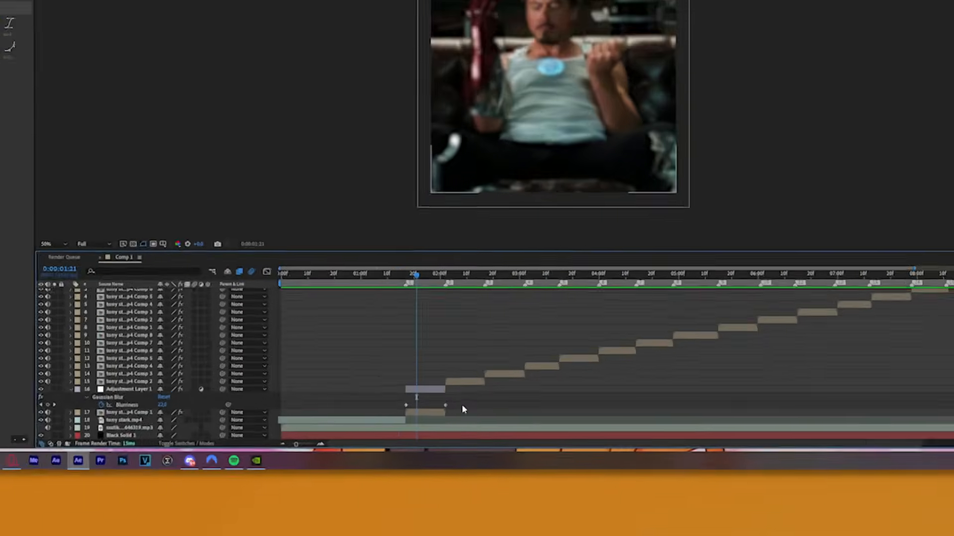
pyautogui.moveTo(257, 386); pyautogui.dragTo(257, 386)
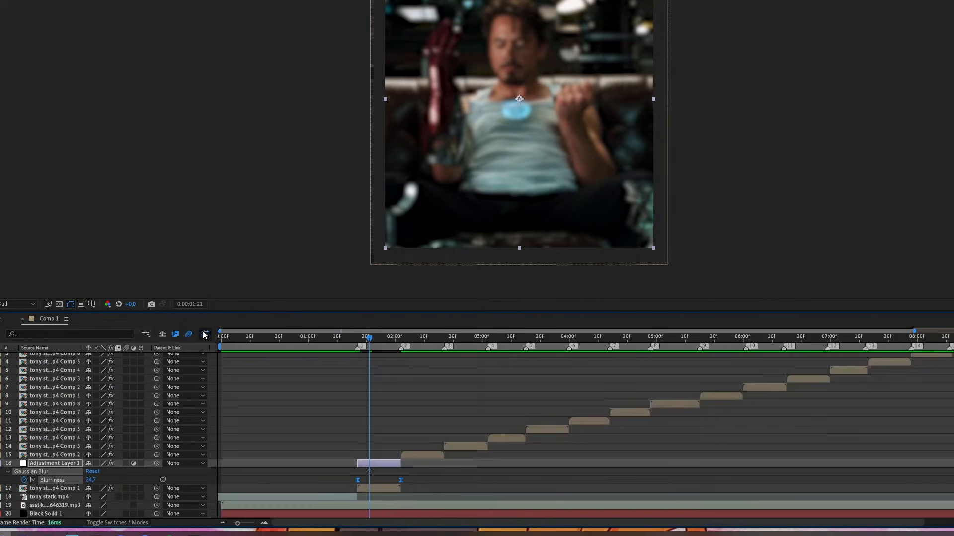
pyautogui.hotkey('shift', 'F3')
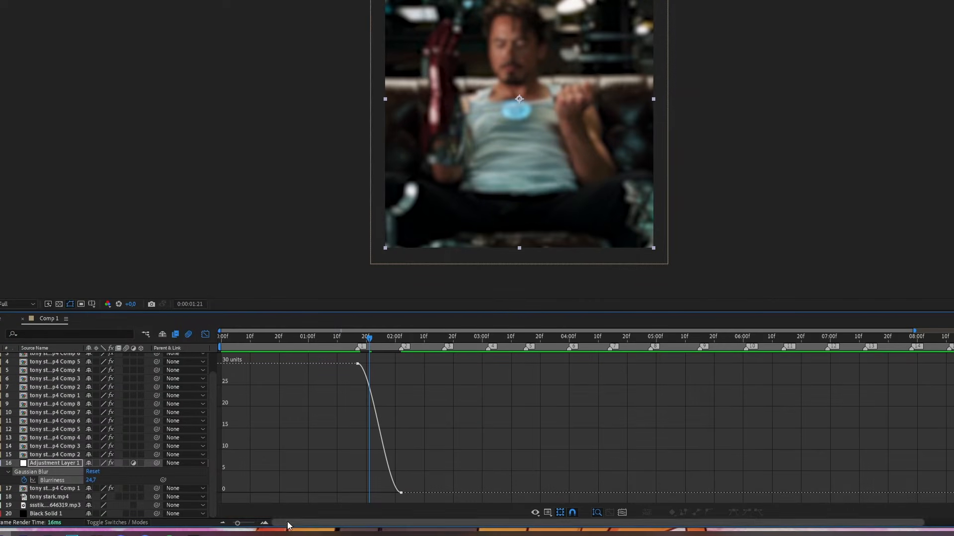
pyautogui.click(254, 523)
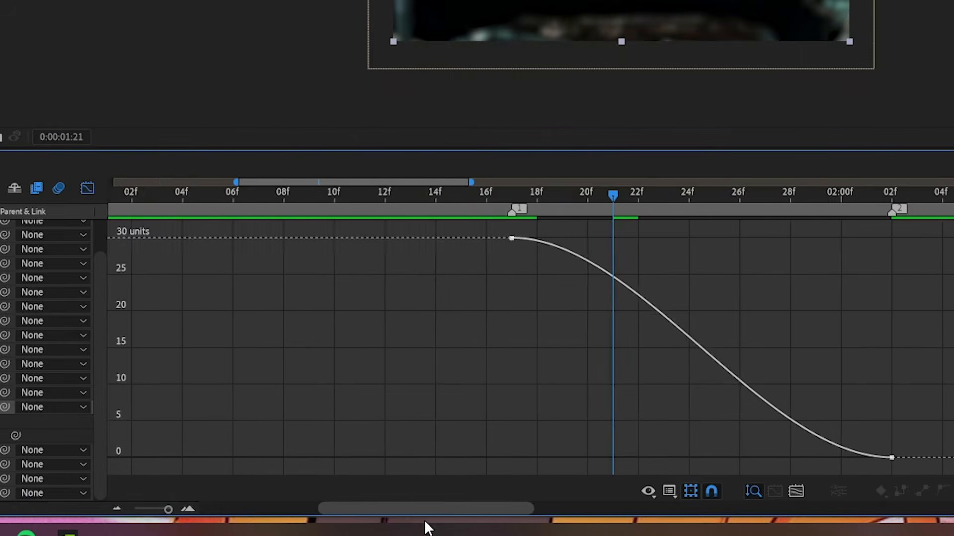
pyautogui.rightClick(627, 338)
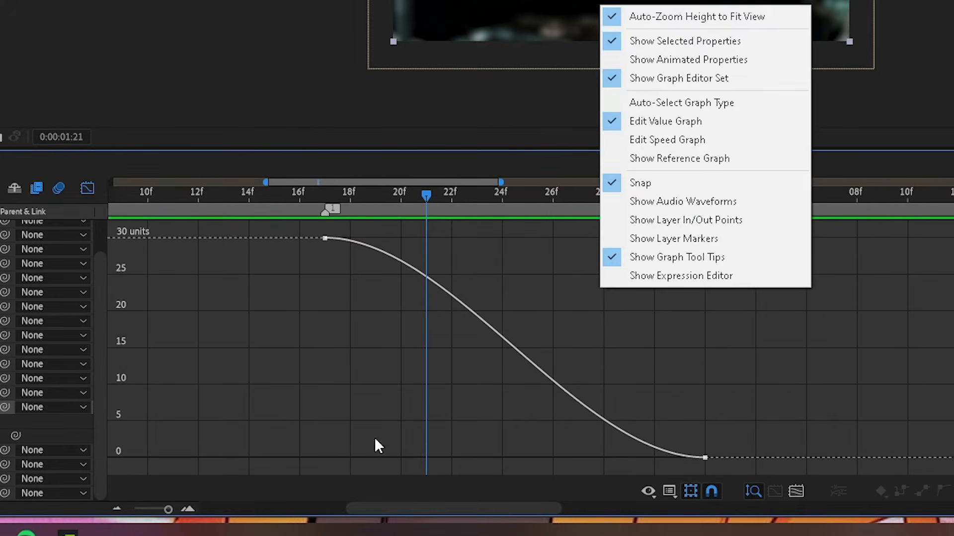
pyautogui.click(652, 143)
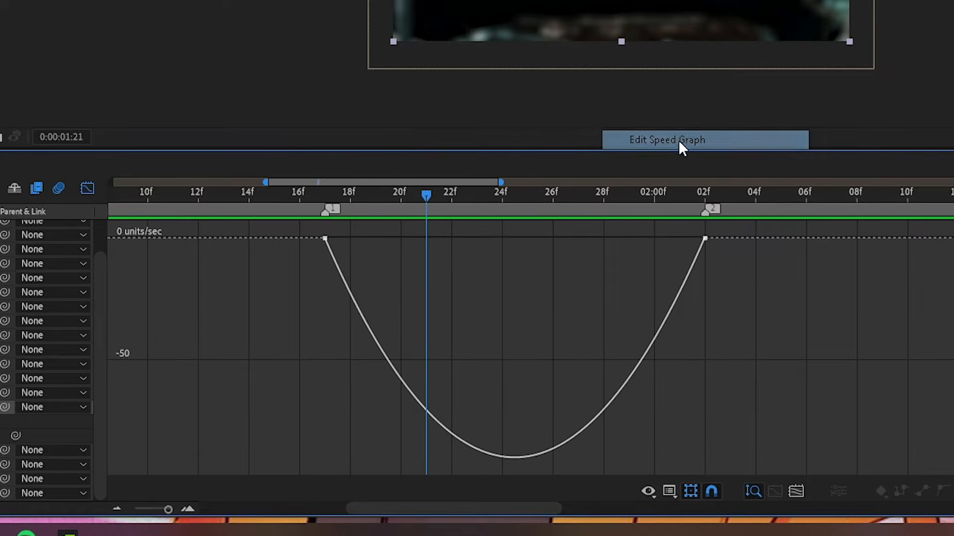
# Reshape the Blurriness speed curve so it peaks right after marker 1 and slows gradually towards marker 2.
pyautogui.moveTo(430, 197); pyautogui.dragTo(374, 210)
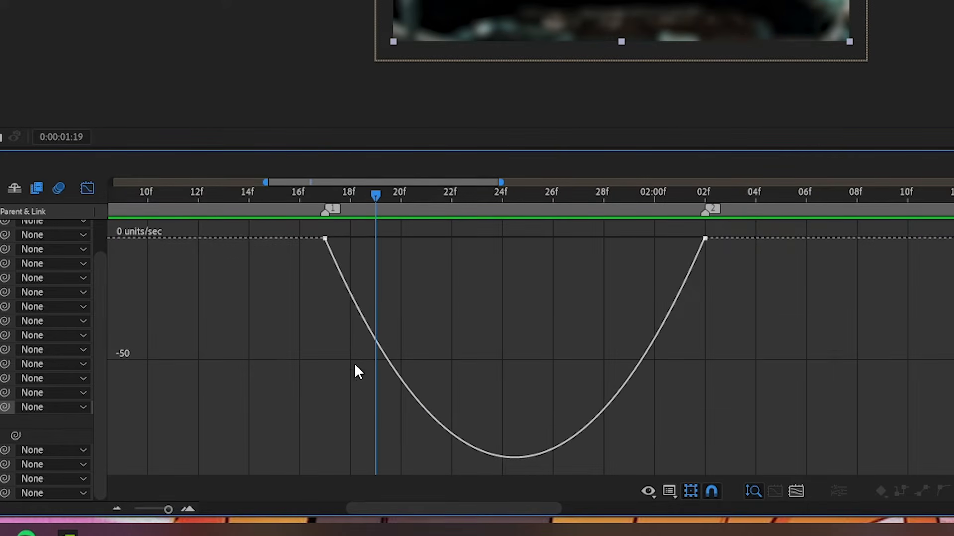
pyautogui.click(325, 239)
pyautogui.moveTo(383, 365); pyautogui.dragTo(353, 365)
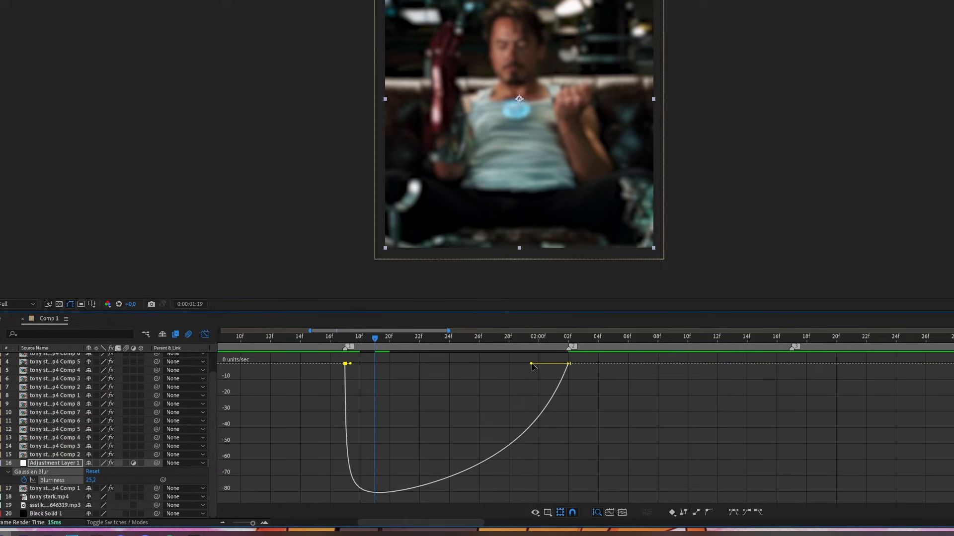
pyautogui.moveTo(532, 366); pyautogui.dragTo(462, 365)
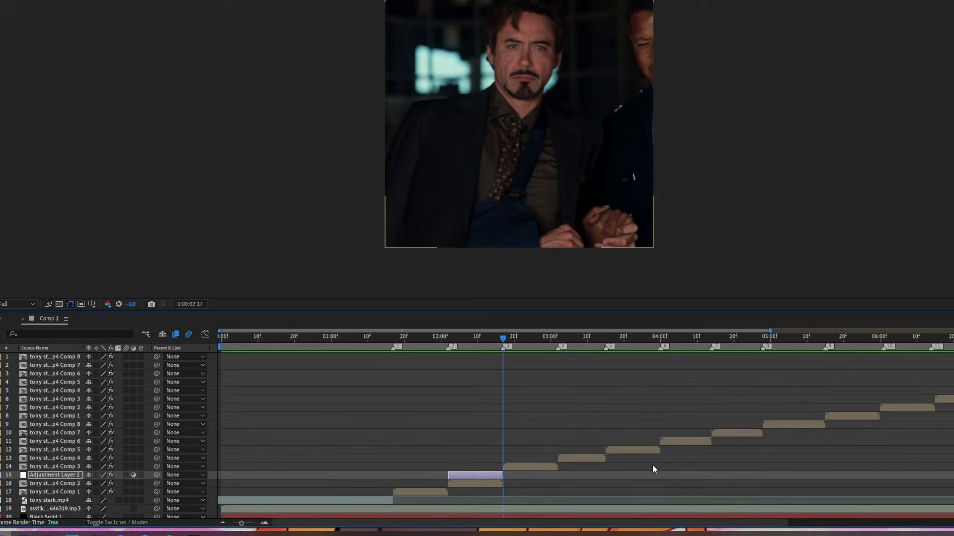
# Duplicate Adjustment Layer 2, align the copy with the Comp 3 clip at marker 3 (0:00:02:17) and stack it above that clip.
pyautogui.click(470, 476)
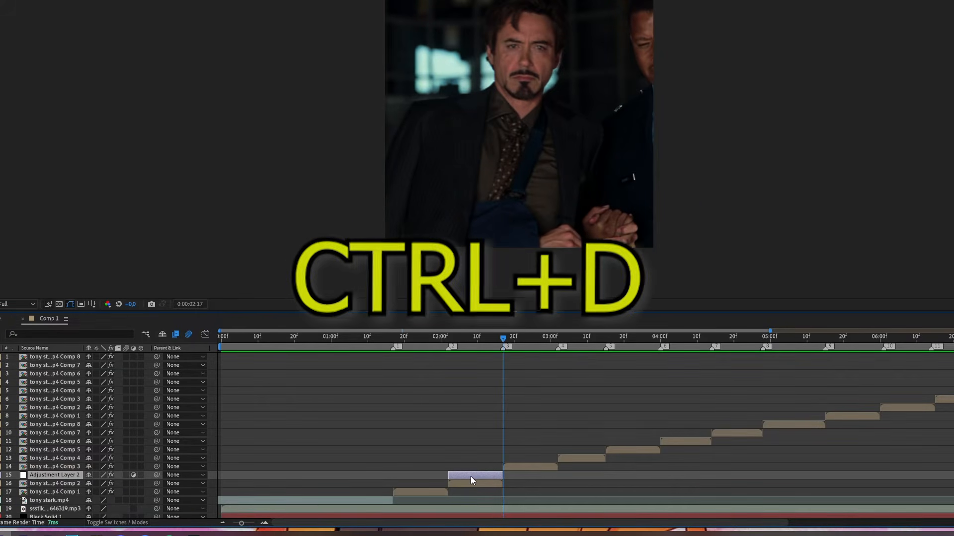
pyautogui.hotkey('ctrl', 'd')
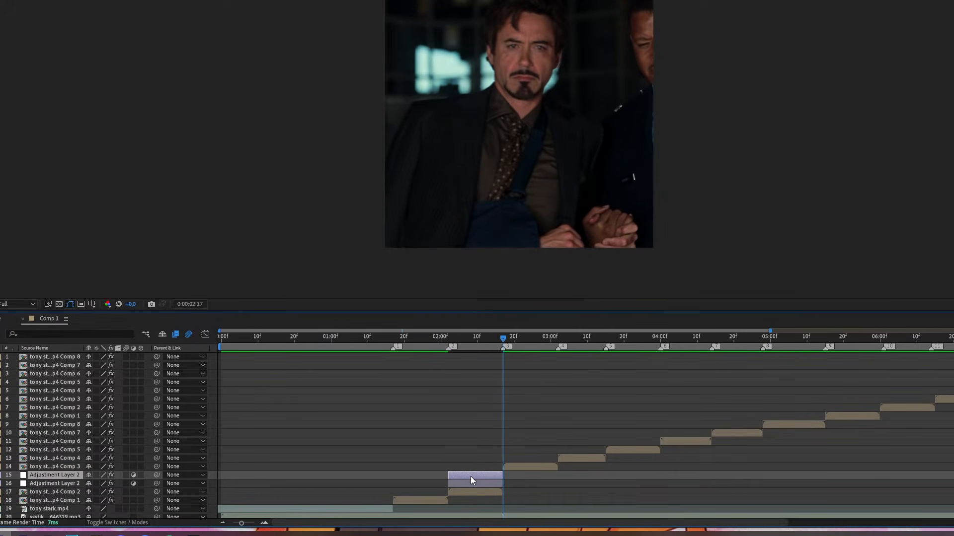
pyautogui.moveTo(470, 476); pyautogui.dragTo(523, 484)
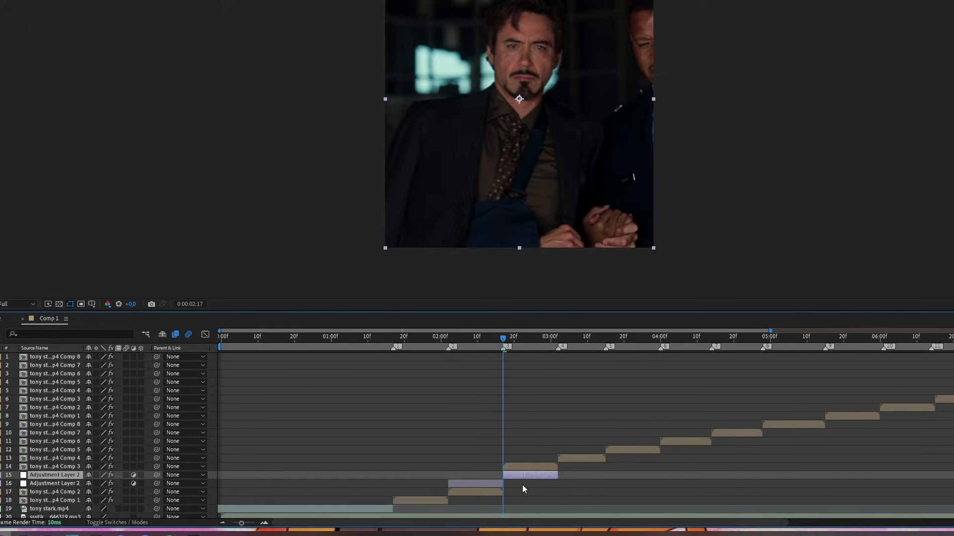
pyautogui.moveTo(49, 475); pyautogui.dragTo(50, 464)
pyautogui.press('u')
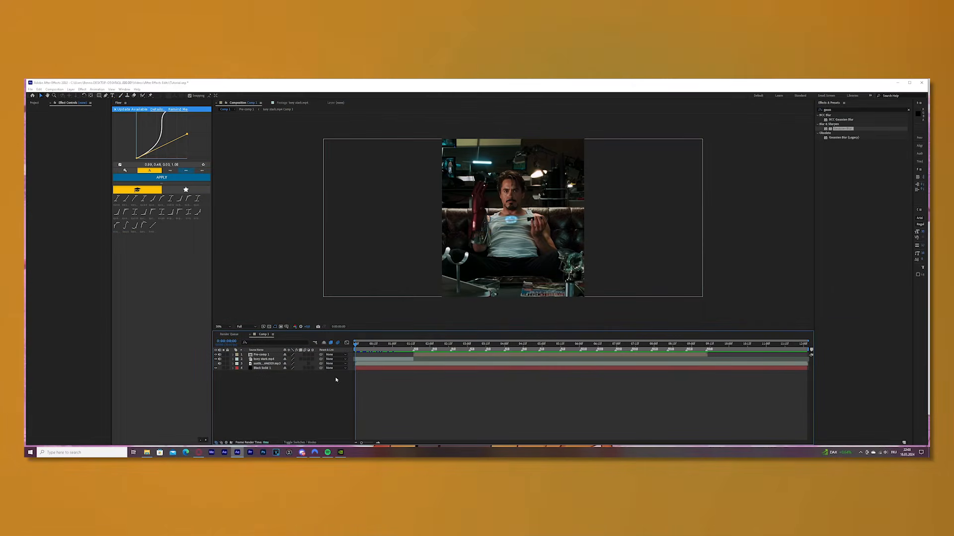
# Preview Comp 1 from the beginning, starting with the tony stark.mp4 intro layer.
pyautogui.click(367, 359)
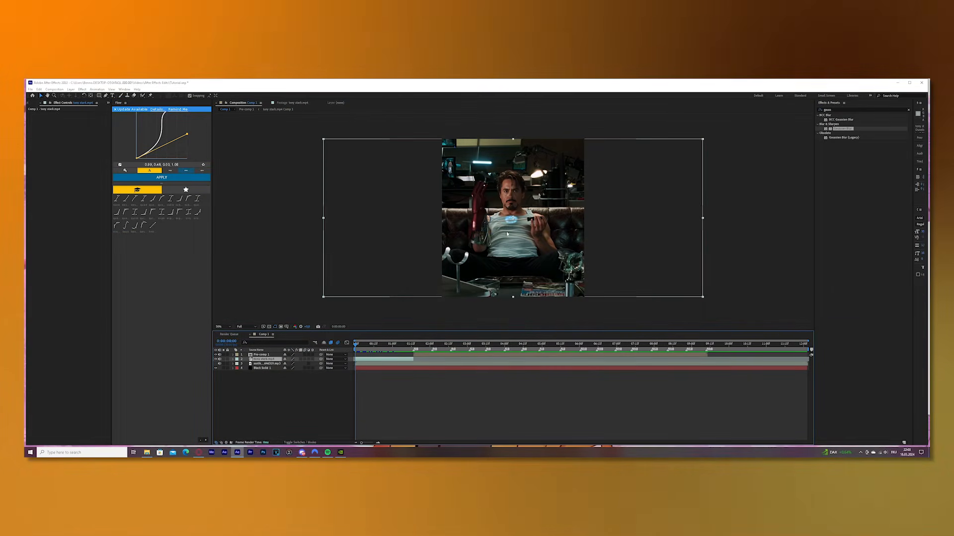
pyautogui.click(363, 379)
pyautogui.press('space')
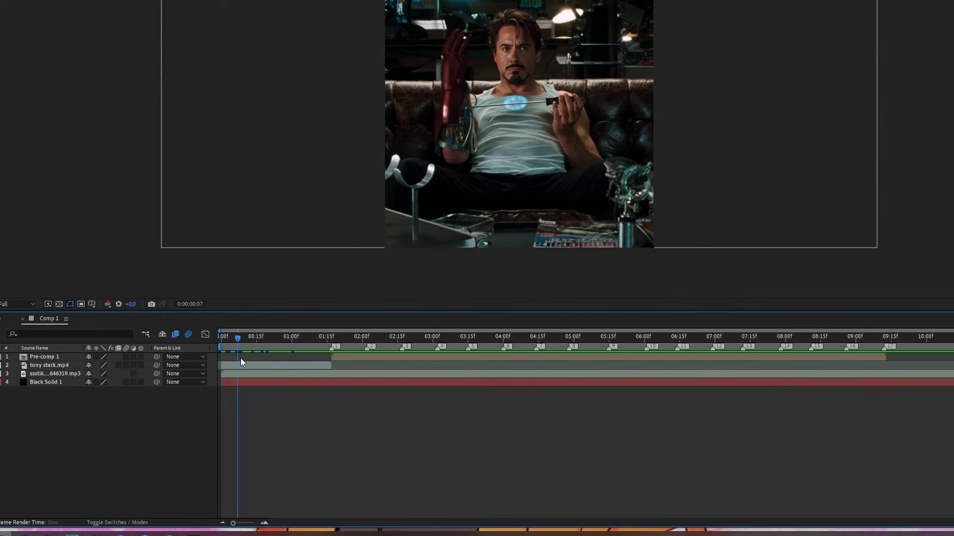
# Widen the side panels and draw a paragraph text box across the character's face and chest in Comp 1.
pyautogui.click(366, 359)
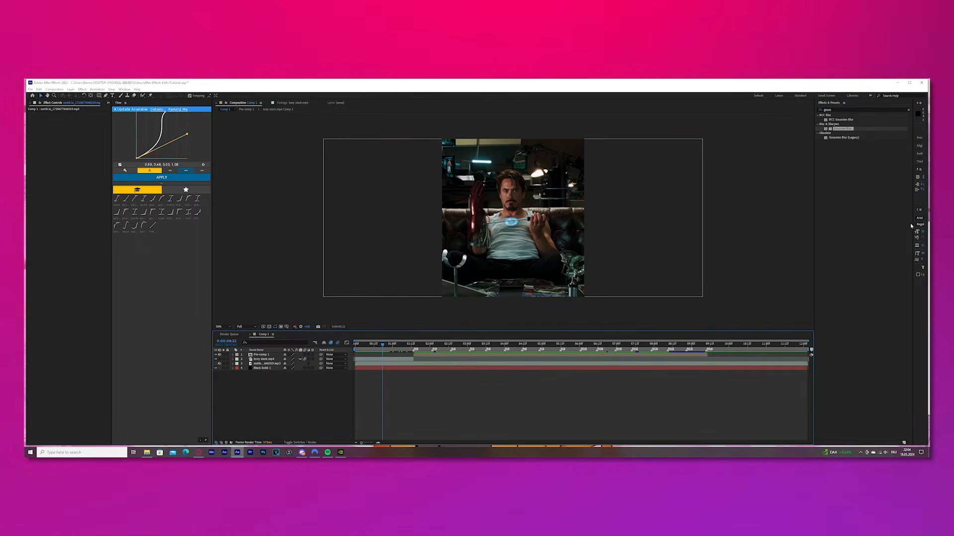
pyautogui.moveTo(912, 226); pyautogui.dragTo(875, 230)
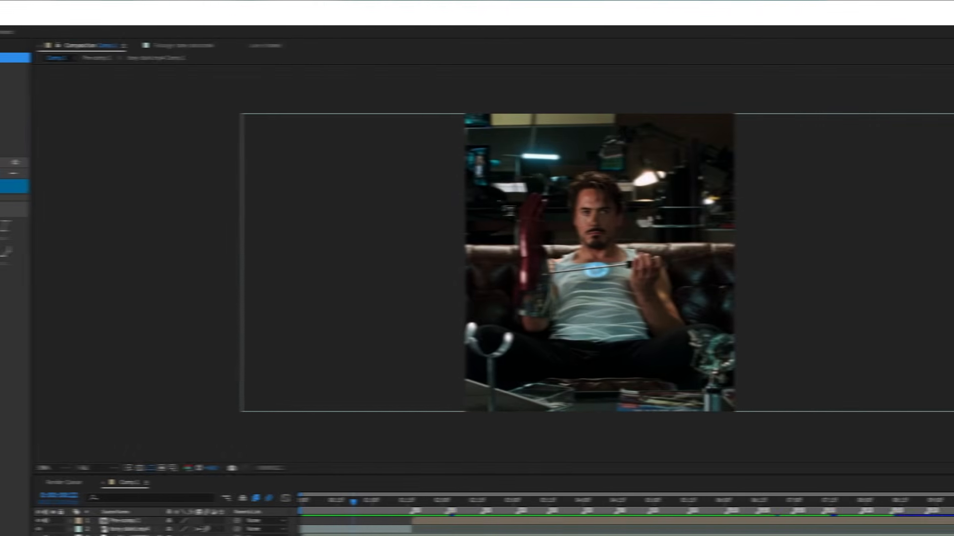
pyautogui.moveTo(822, 200); pyautogui.dragTo(953, 327)
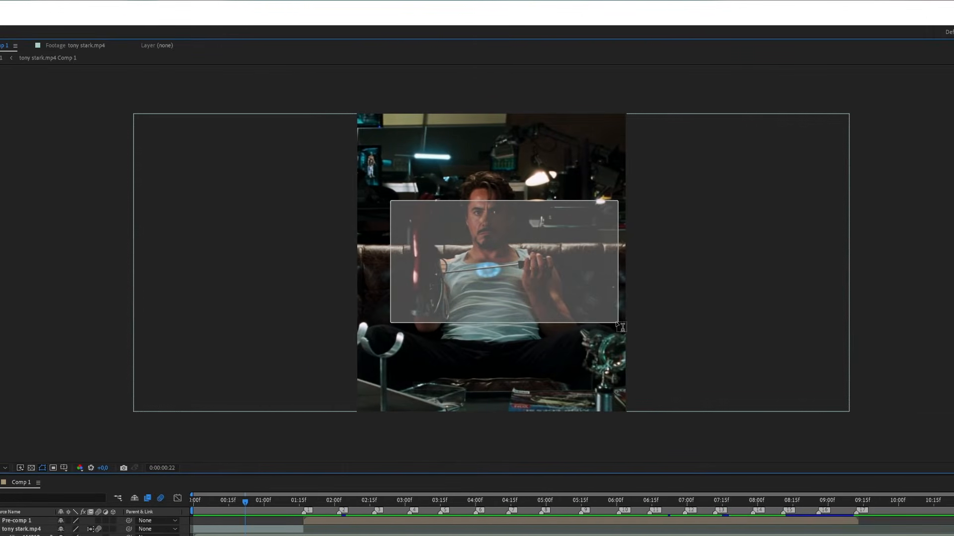
pyautogui.moveTo(621, 327); pyautogui.dragTo(599, 319)
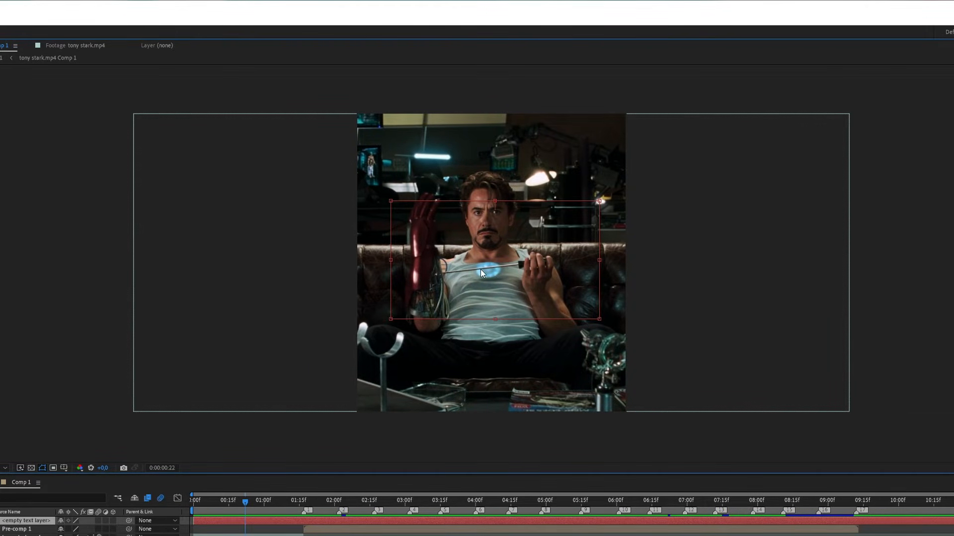
# Enter "HOW DEEP IS YOUR LOVE?" in the new text box.
pyautogui.write('HOW')
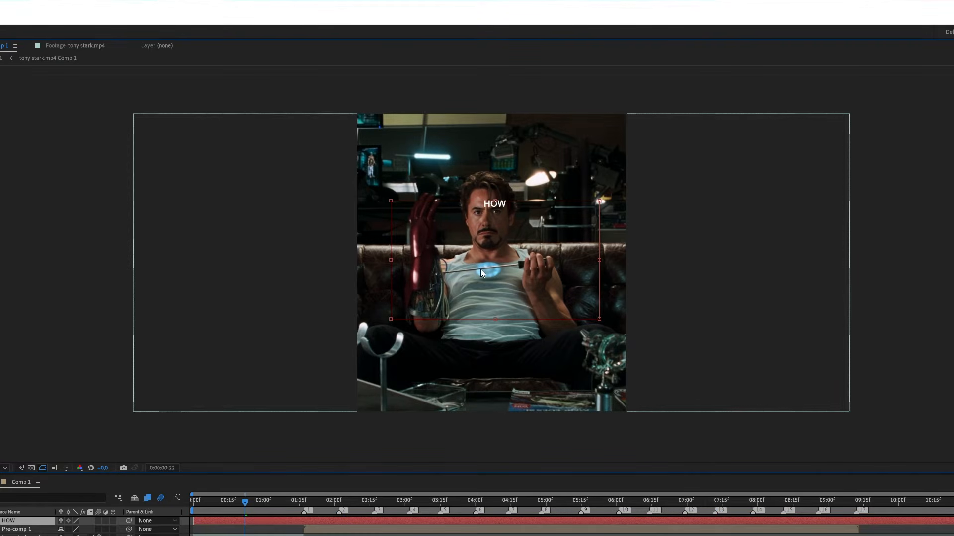
pyautogui.write(' DEEP')
pyautogui.write(' IS')
pyautogui.write(' YOUR')
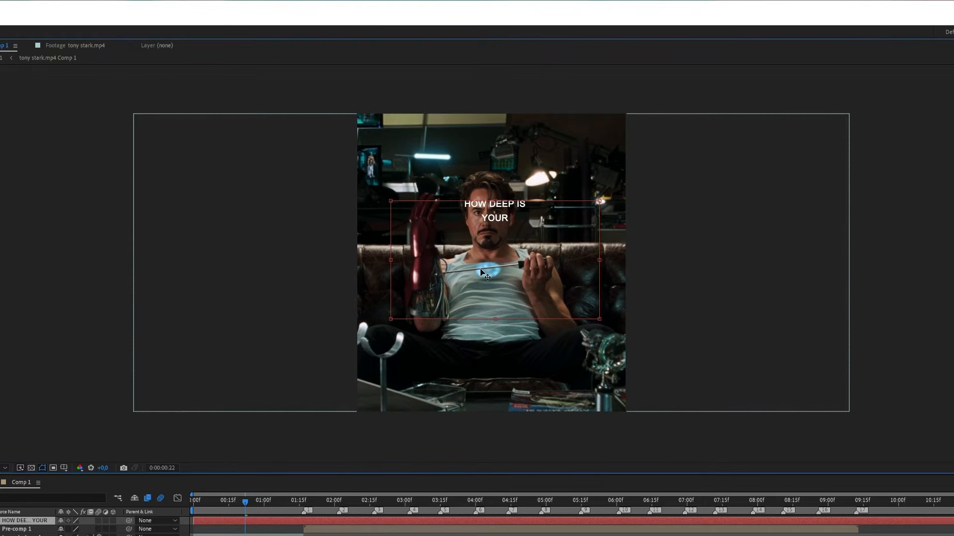
pyautogui.write(' LOVE?')
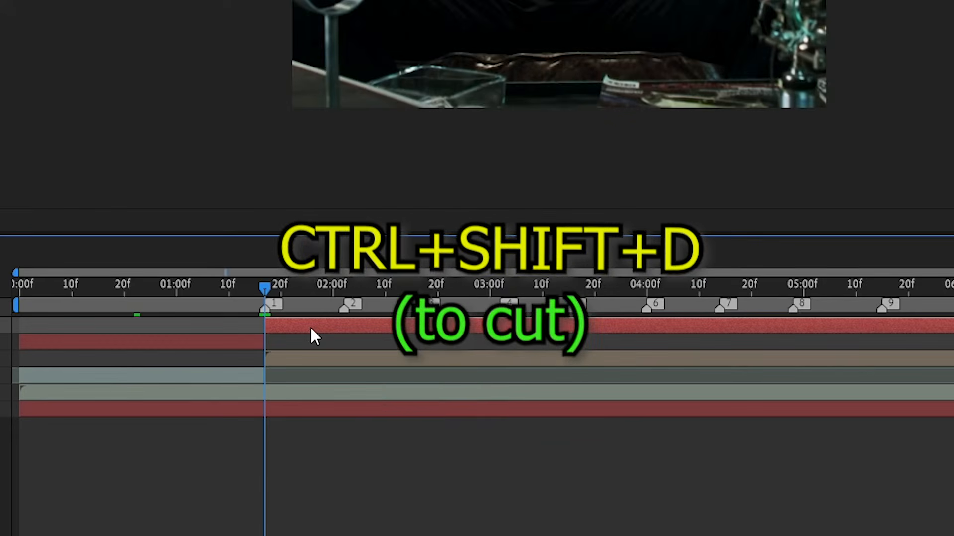
# Trim the text layer to end at marker 1 by deleting the split-off part that follows it.
pyautogui.press('Delete')
pyautogui.moveTo(224, 312); pyautogui.dragTo(140, 313)
pyautogui.click(177, 327)
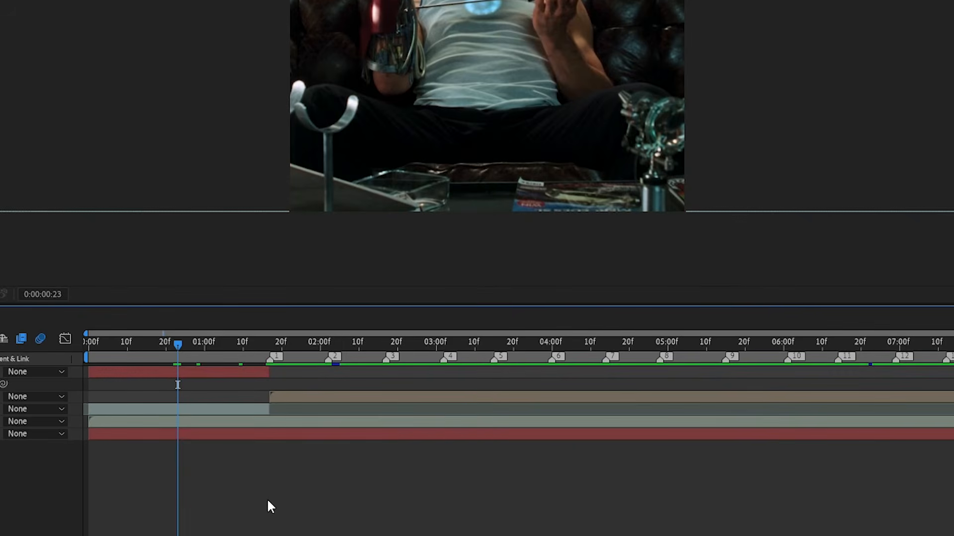
# Center the text layer's anchor point in its content and scale the text up over the character's face.
pyautogui.rightClick(173, 376)
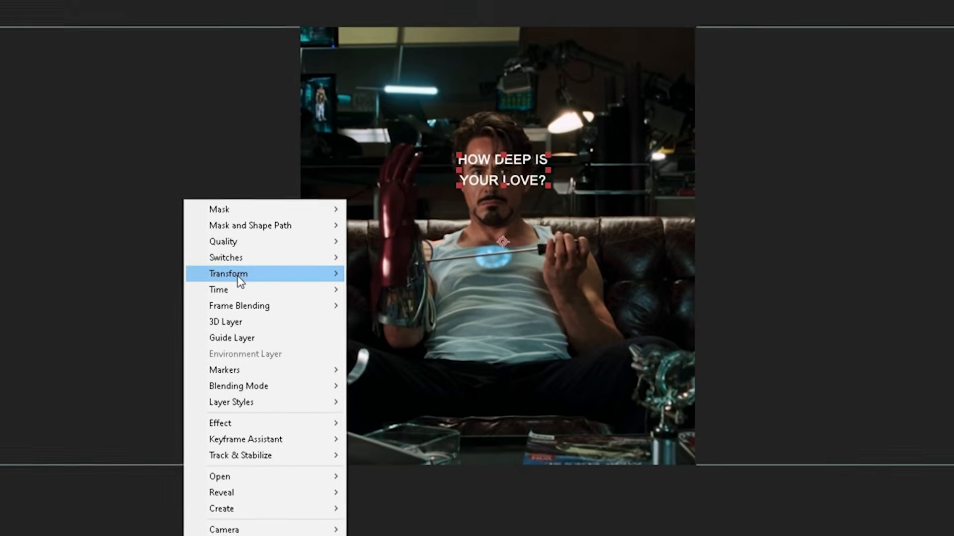
pyautogui.moveTo(234, 196)
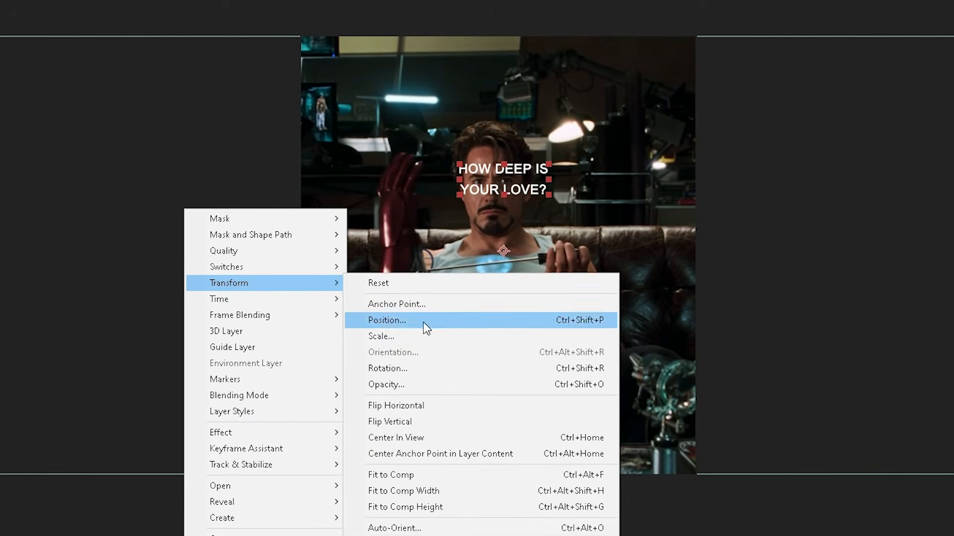
pyautogui.click(415, 454)
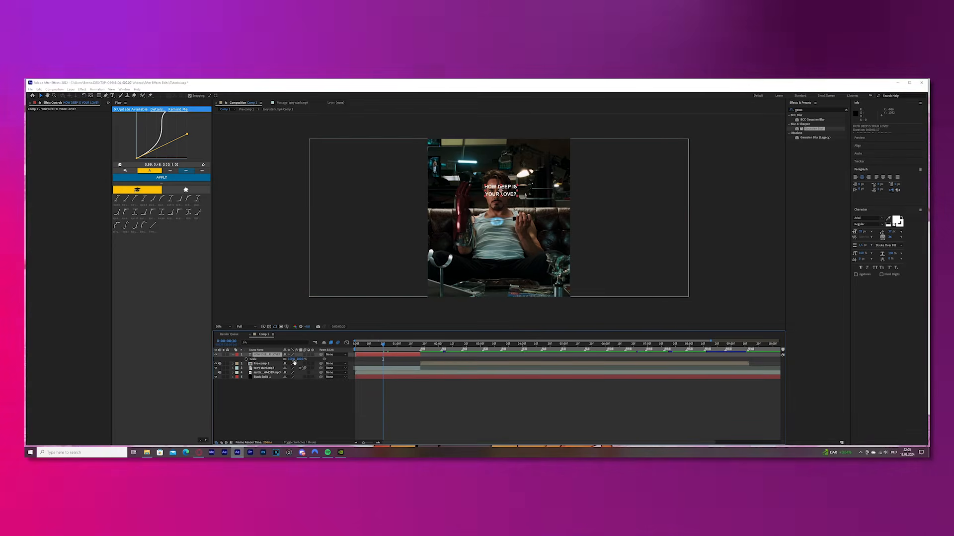
pyautogui.moveTo(300, 360); pyautogui.dragTo(334, 360)
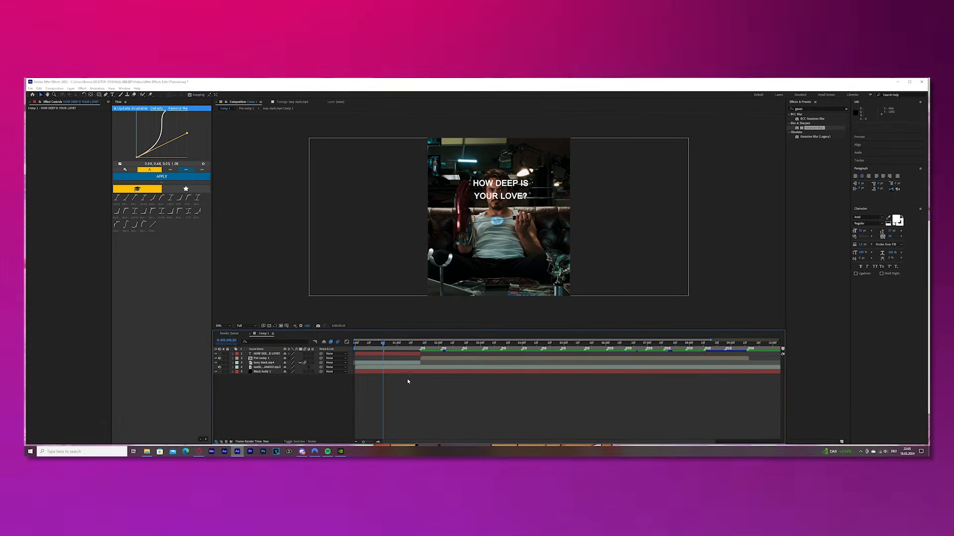
# Select the "HOW DEEP IS YOUR LOVE?" text and tighten its leading to 36 px.
pyautogui.click(393, 354)
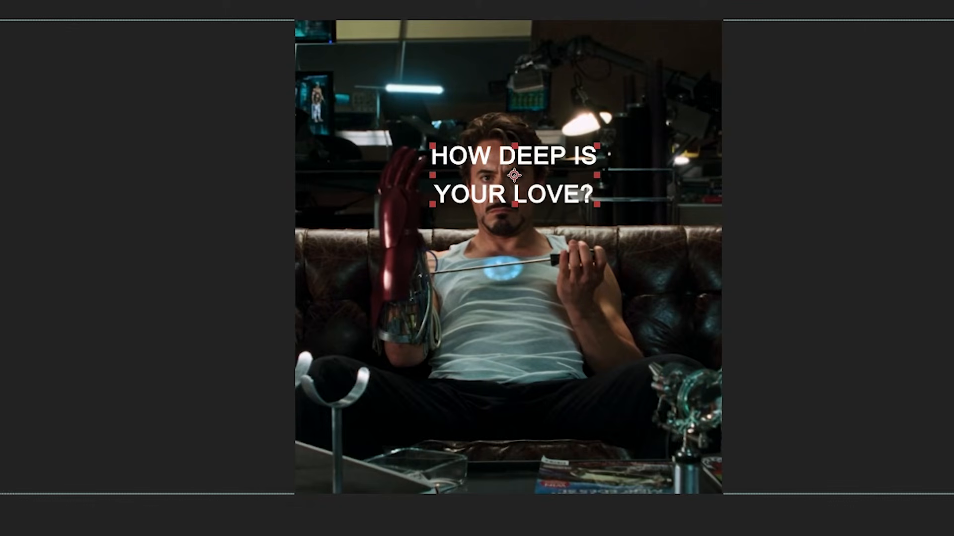
pyautogui.doubleClick(543, 192)
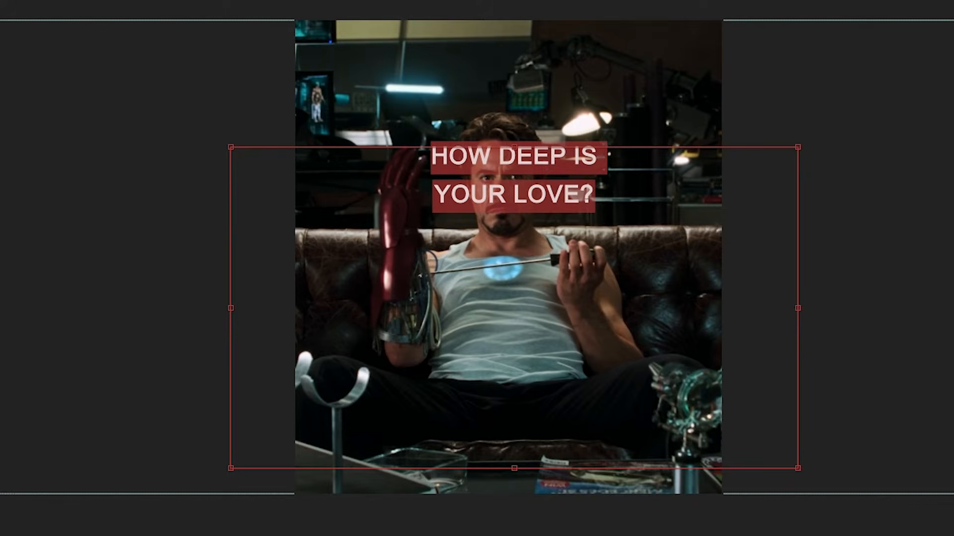
pyautogui.press('Escape')
pyautogui.doubleClick(424, 153)
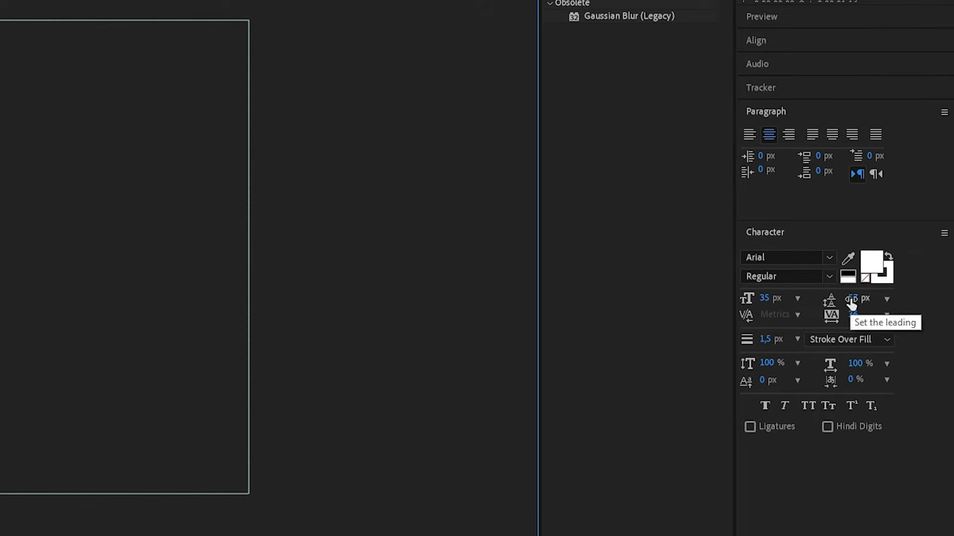
pyautogui.moveTo(851, 303); pyautogui.dragTo(867, 304)
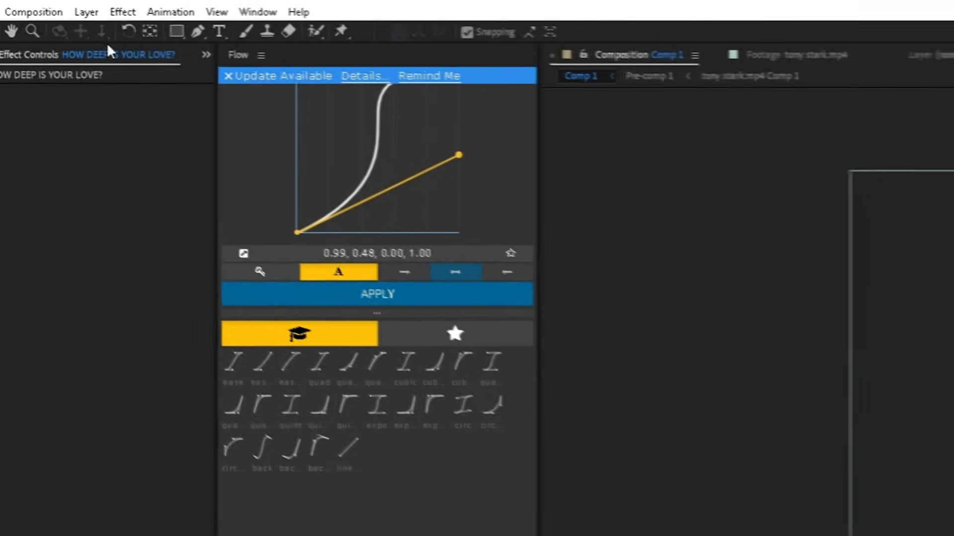
# Show the Align options and center the text layer horizontally and vertically in the composition.
pyautogui.click(264, 13)
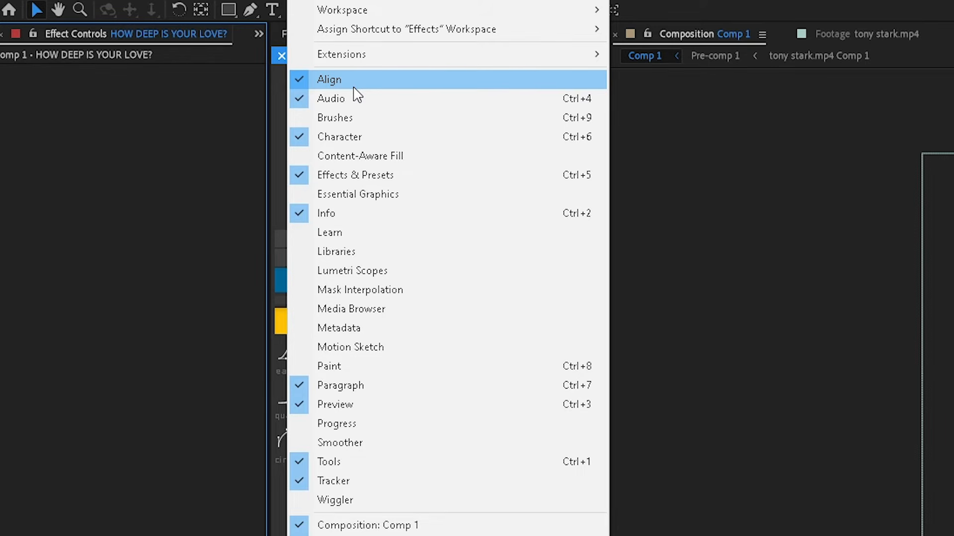
pyautogui.click(354, 85)
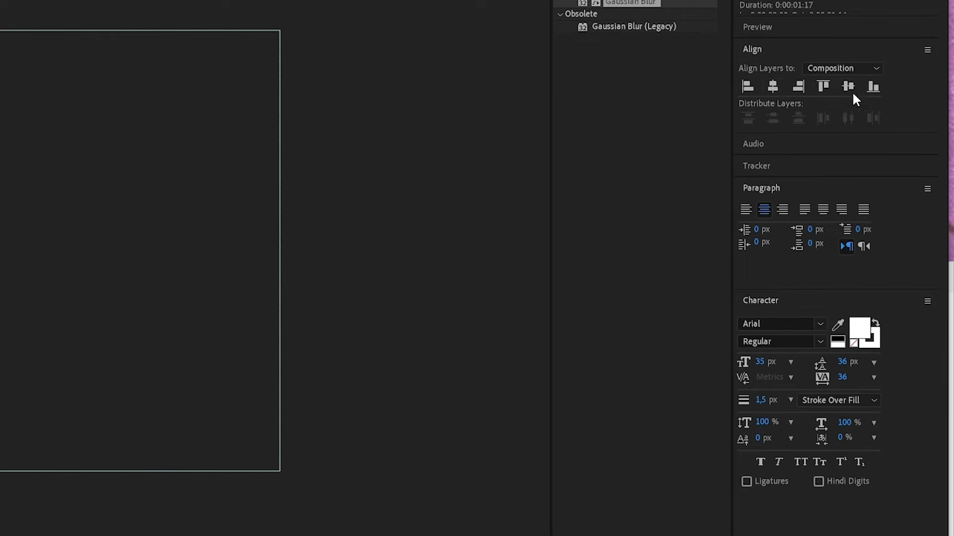
pyautogui.click(772, 89)
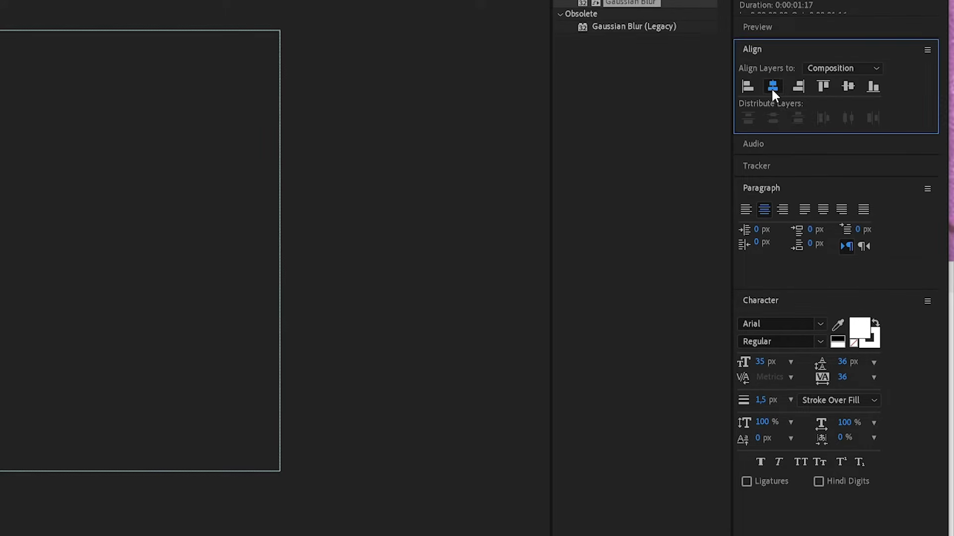
pyautogui.click(848, 88)
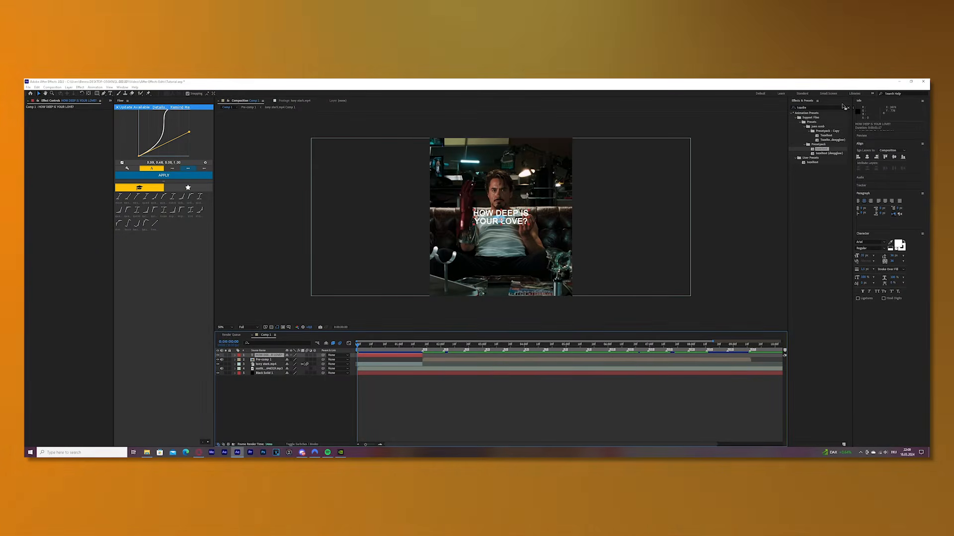
# Find the Drop Shadow effect and apply it to the HOW DEEP IS YOUR LOVE? text layer.
pyautogui.moveTo(823, 108); pyautogui.dragTo(722, 115)
pyautogui.press('BackSpace')
pyautogui.write('dro')
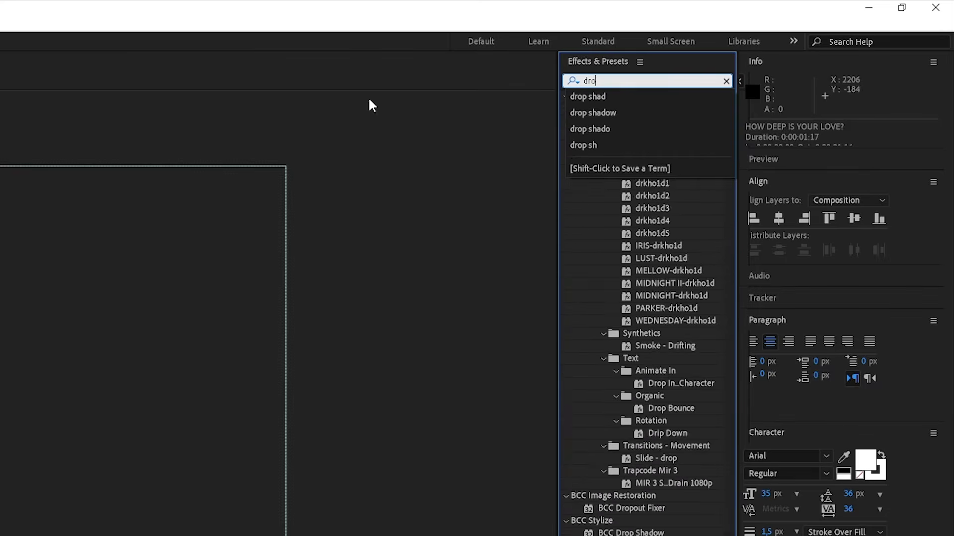
pyautogui.write('p shadow')
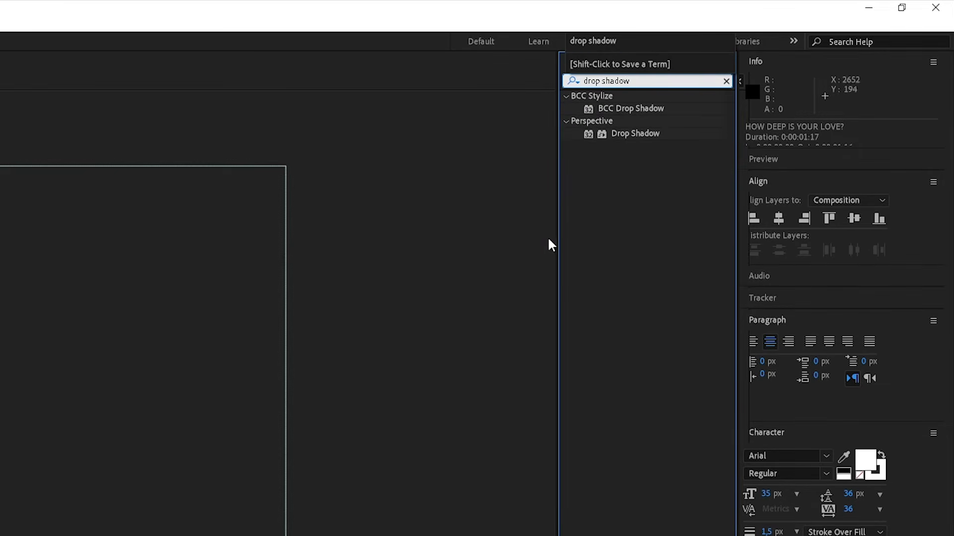
pyautogui.moveTo(635, 133); pyautogui.dragTo(168, 363)
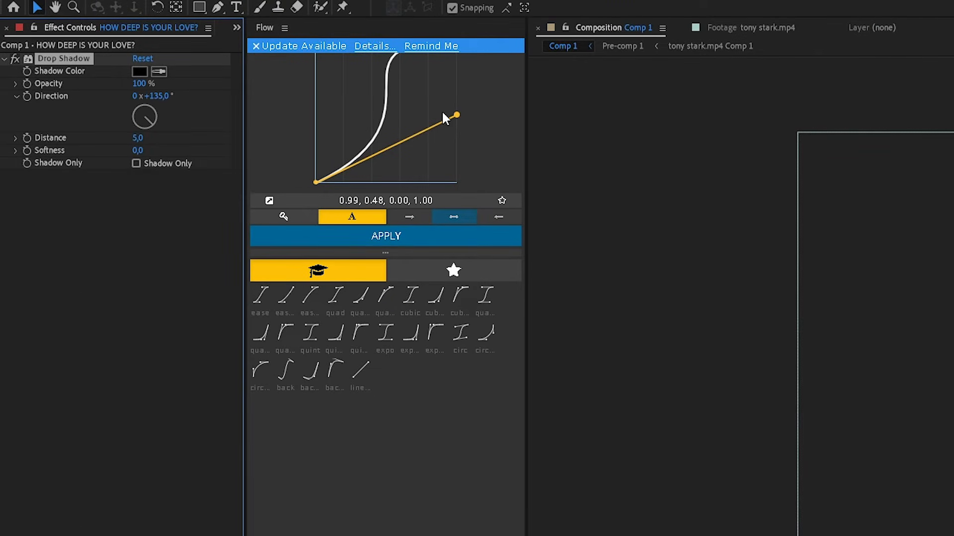
# Set the Drop Shadow's Distance to 9 and its Softness to 2.
pyautogui.click(139, 137)
pyautogui.write('9')
pyautogui.press('Return')
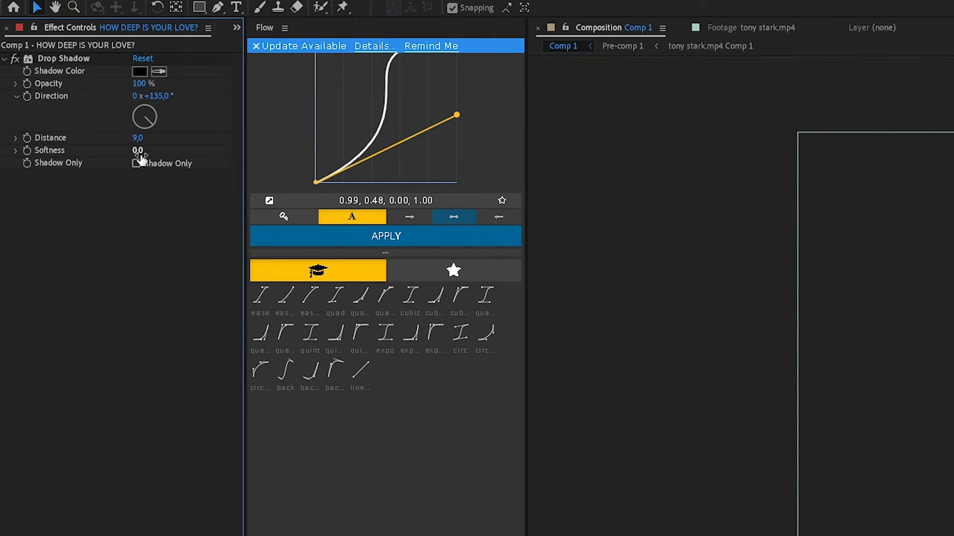
pyautogui.click(137, 150)
pyautogui.write('2')
pyautogui.press('Return')
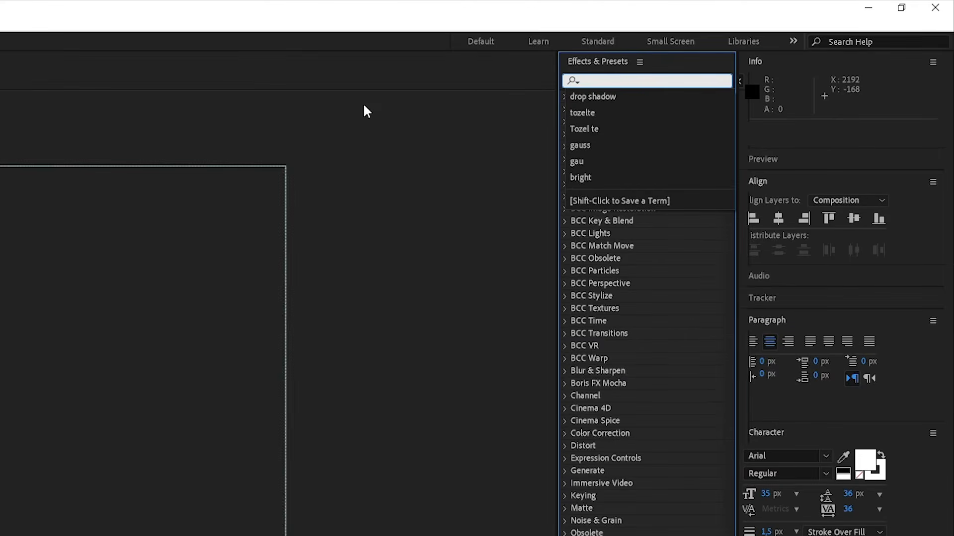
# Apply the Glow effect to the text layer and set its Glow Radius to 29.
pyautogui.write('glow')
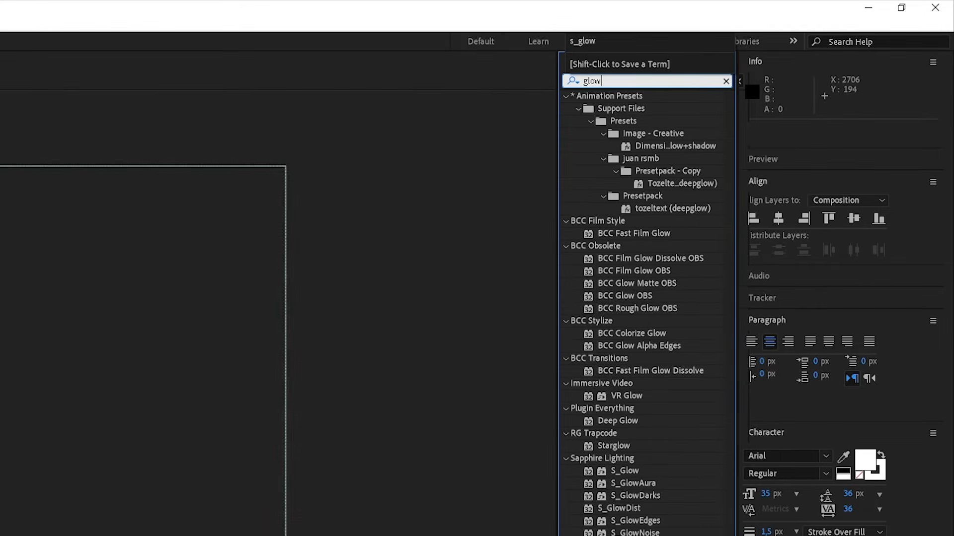
pyautogui.moveTo(639, 296); pyautogui.dragTo(159, 363)
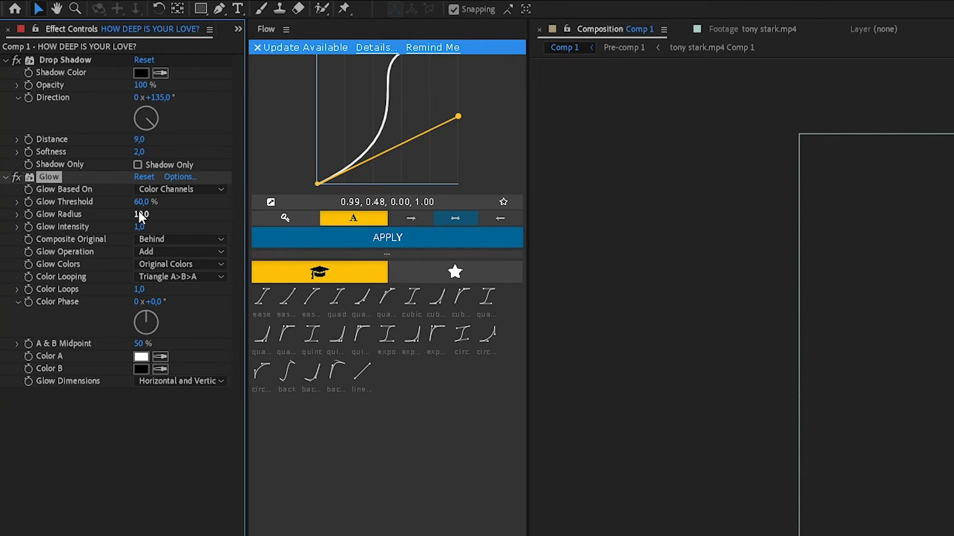
pyautogui.click(139, 215)
pyautogui.write('29')
pyautogui.press('Return')
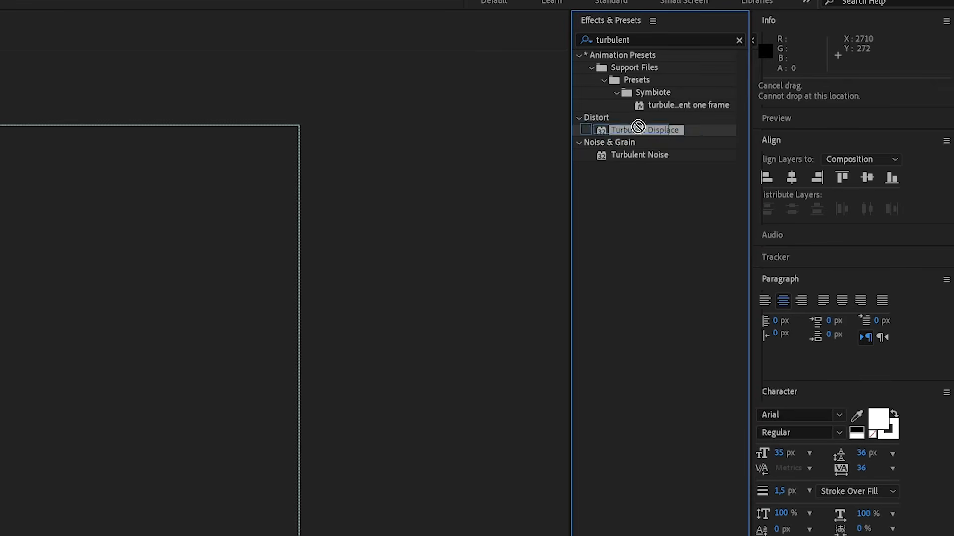
# Apply Turbulent Displace to the text layer with Amount 12 and Size 12.
pyautogui.click(644, 130)
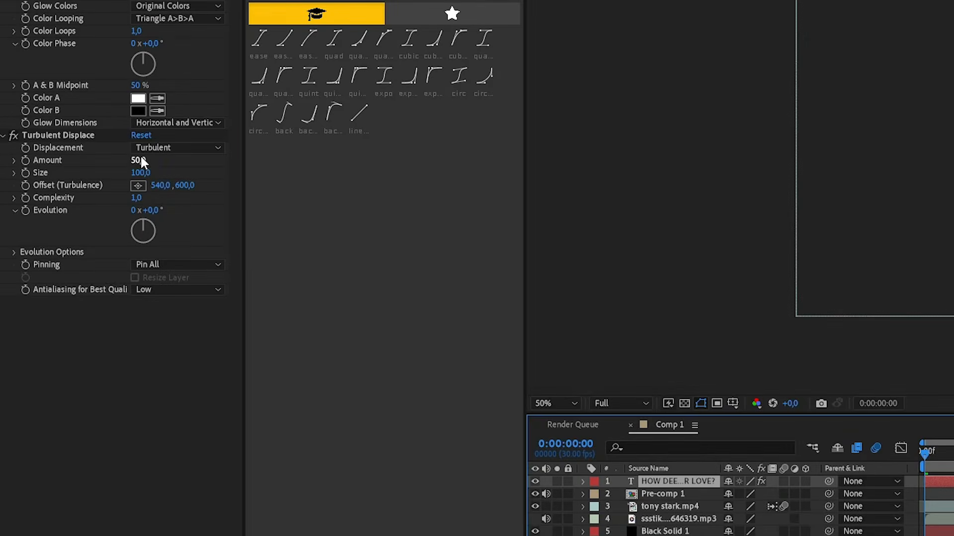
pyautogui.click(140, 160)
pyautogui.write('12')
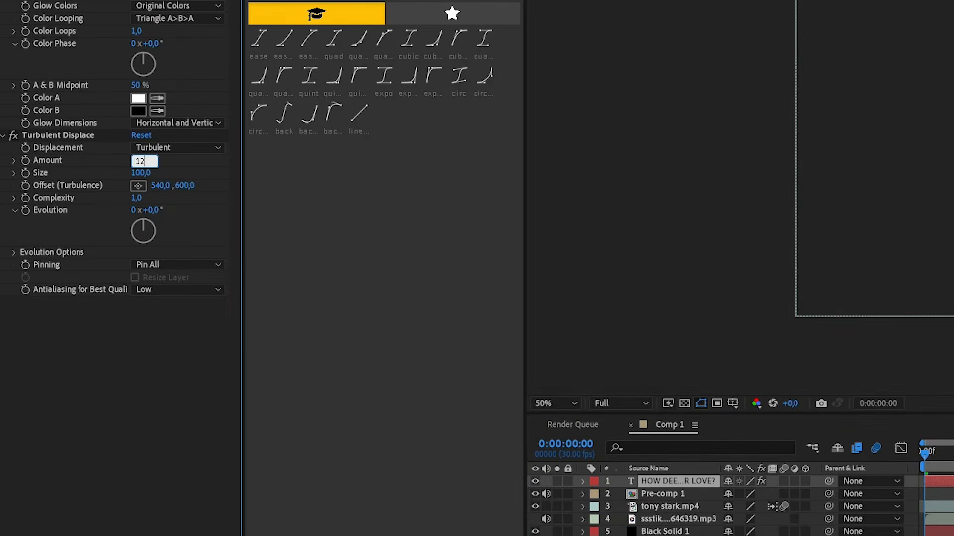
pyautogui.click(143, 173)
pyautogui.write('12')
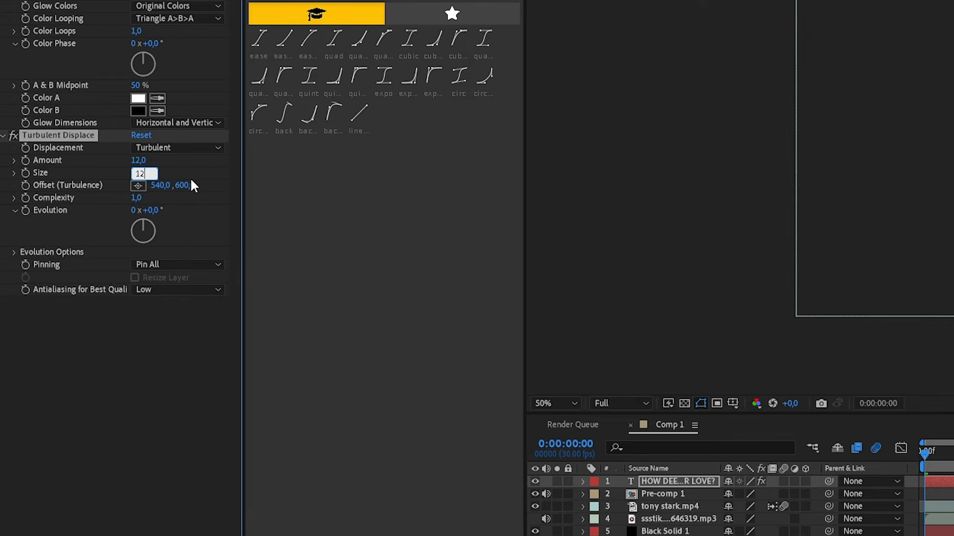
pyautogui.click(170, 336)
# Add the expression time*7 to the Random Seed in the Turbulent Displace effect's Evolution Options.
pyautogui.click(15, 210)
pyautogui.click(14, 223)
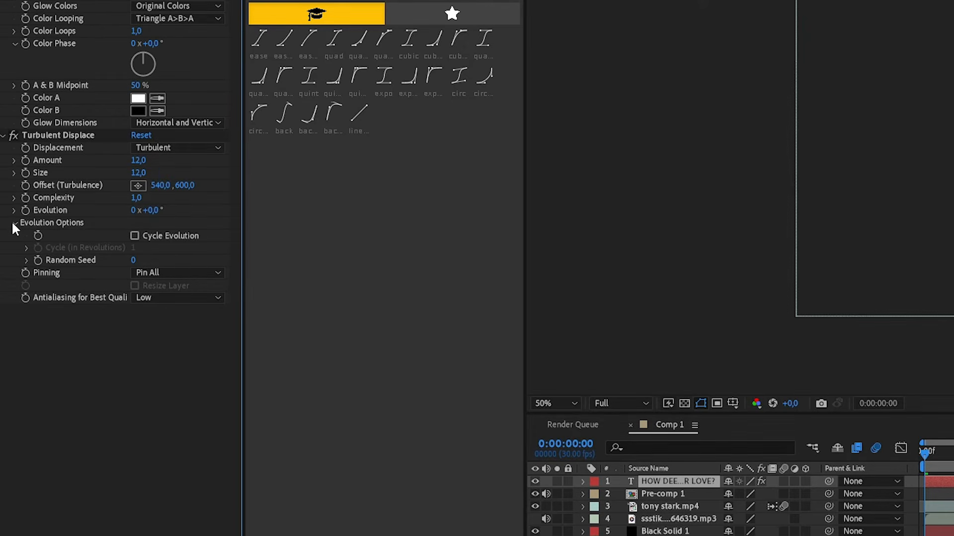
pyautogui.click(26, 260)
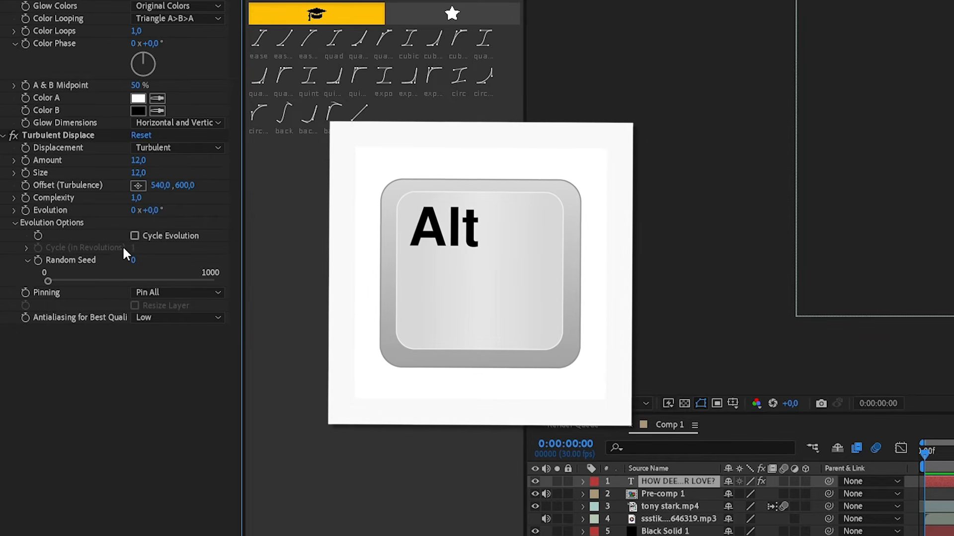
pyautogui.keyDown('alt'); pyautogui.click(39, 258); pyautogui.keyUp('alt')
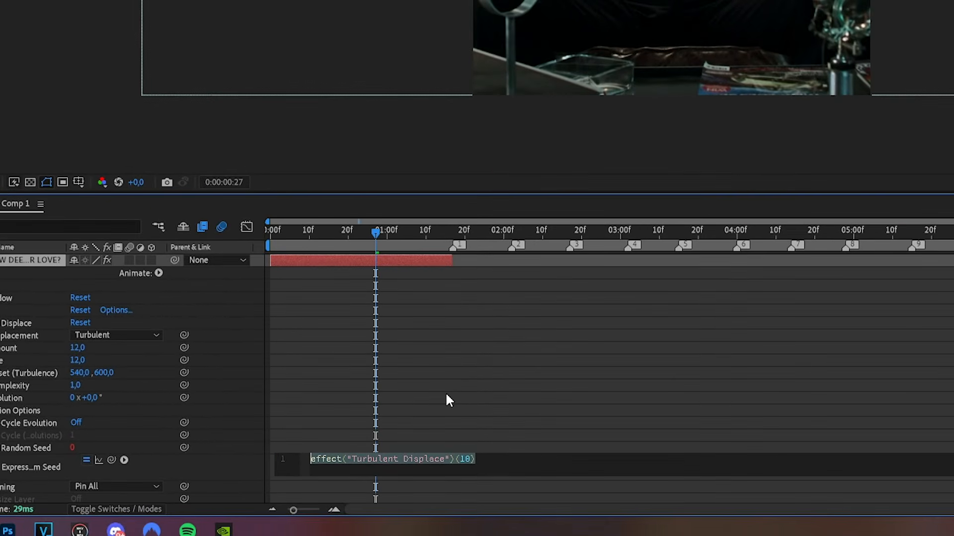
pyautogui.write('tim')
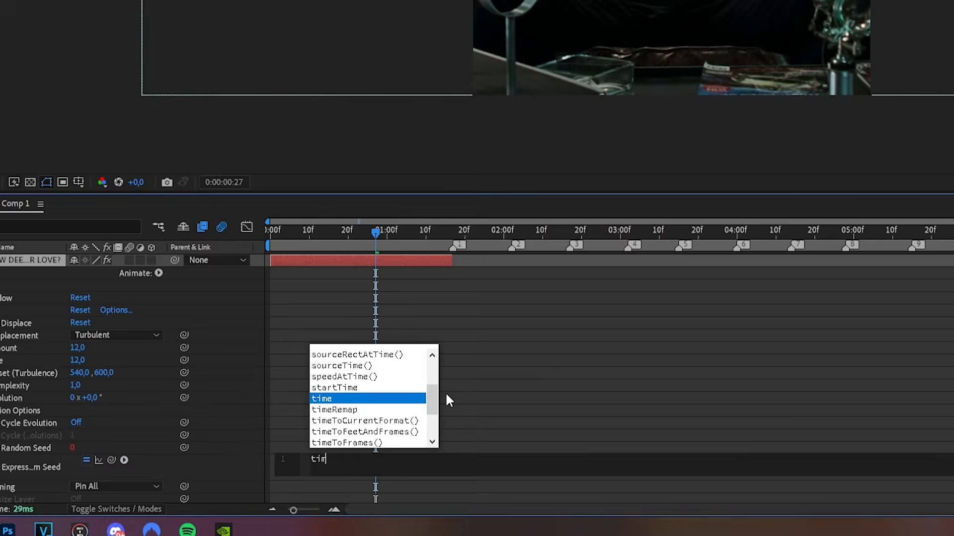
pyautogui.write('e*7')
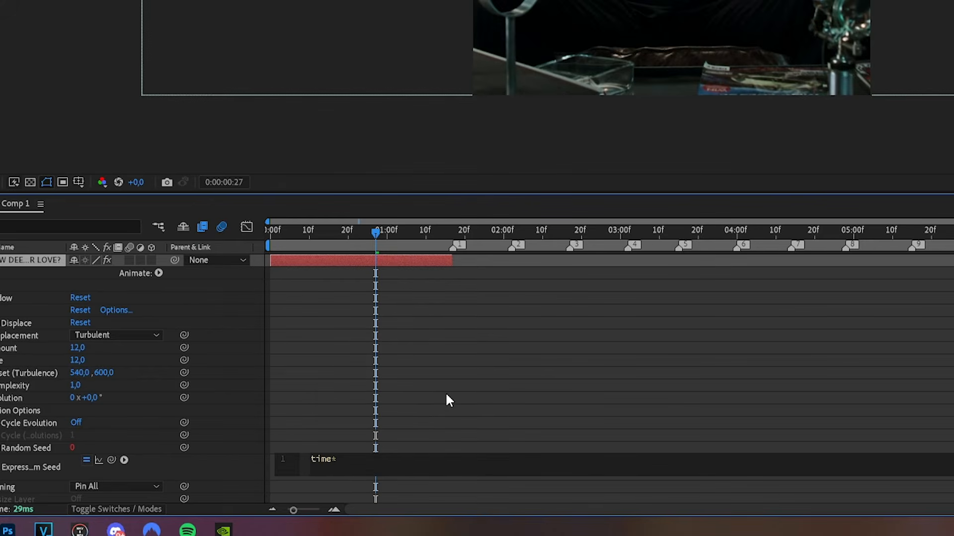
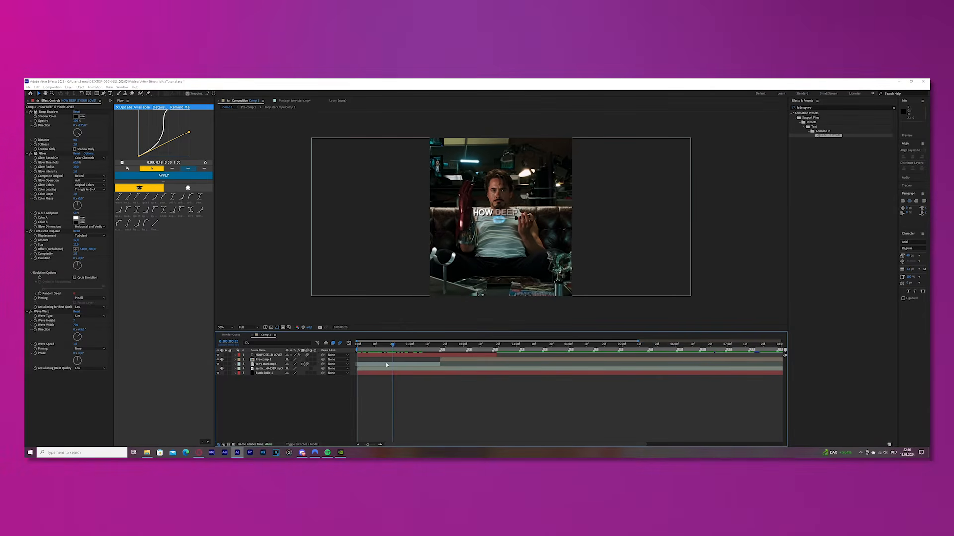
# Reveal the text layer's keyframes, move its last Start keyframe to just before marker 1, and preview the fade-in from the beginning.
pyautogui.moveTo(368, 444); pyautogui.dragTo(370, 444)
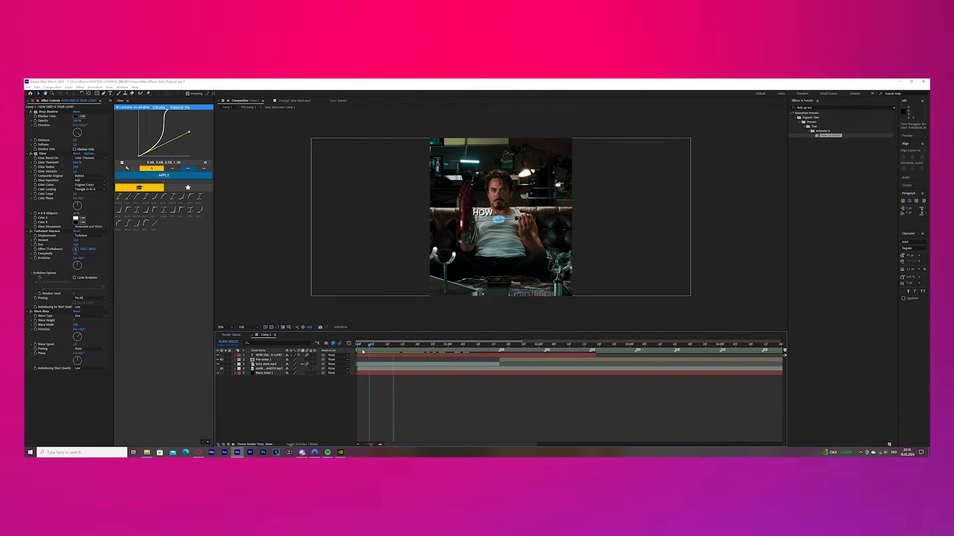
pyautogui.moveTo(371, 444); pyautogui.dragTo(373, 444)
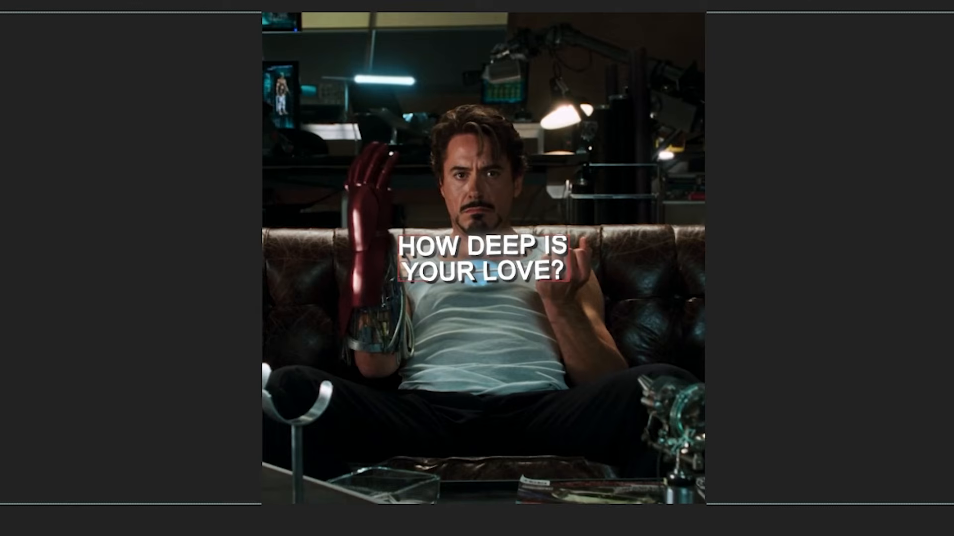
pyautogui.press('space')
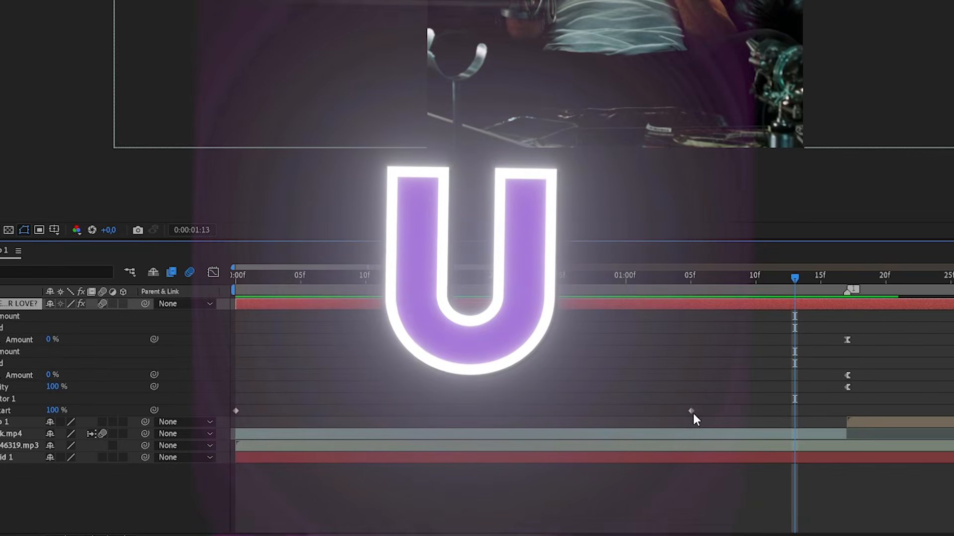
pyautogui.moveTo(692, 412); pyautogui.dragTo(809, 423)
pyautogui.press('u')
pyautogui.press('Home')
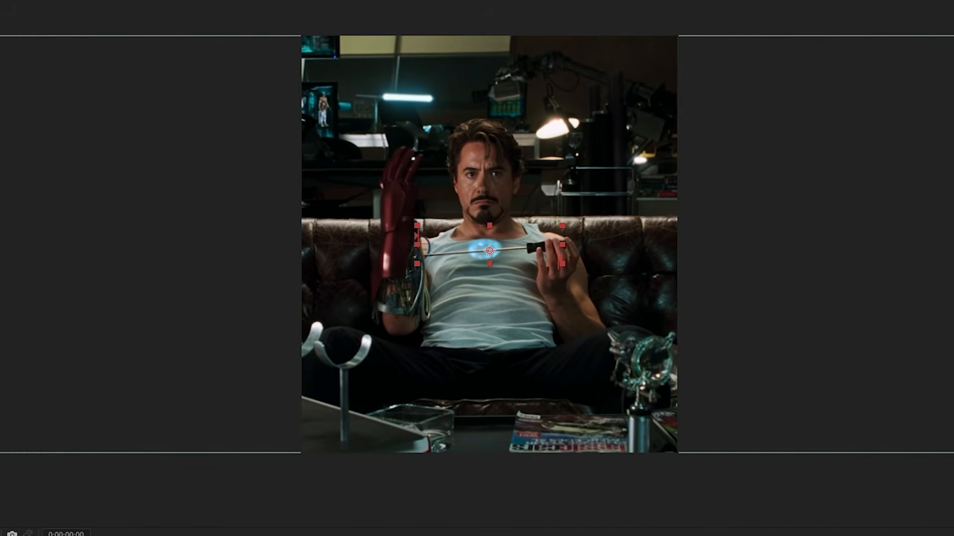
pyautogui.press('space')
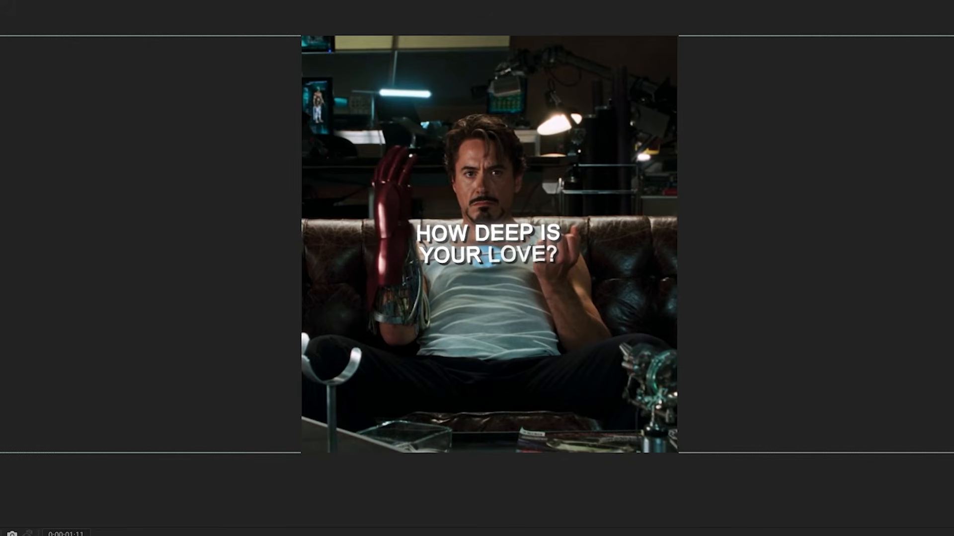
# Give the YOUR LOVE? line a red D70000 fill, keep FFFFFF as its stroke color, and preview the text.
pyautogui.moveTo(419, 255); pyautogui.dragTo(549, 267)
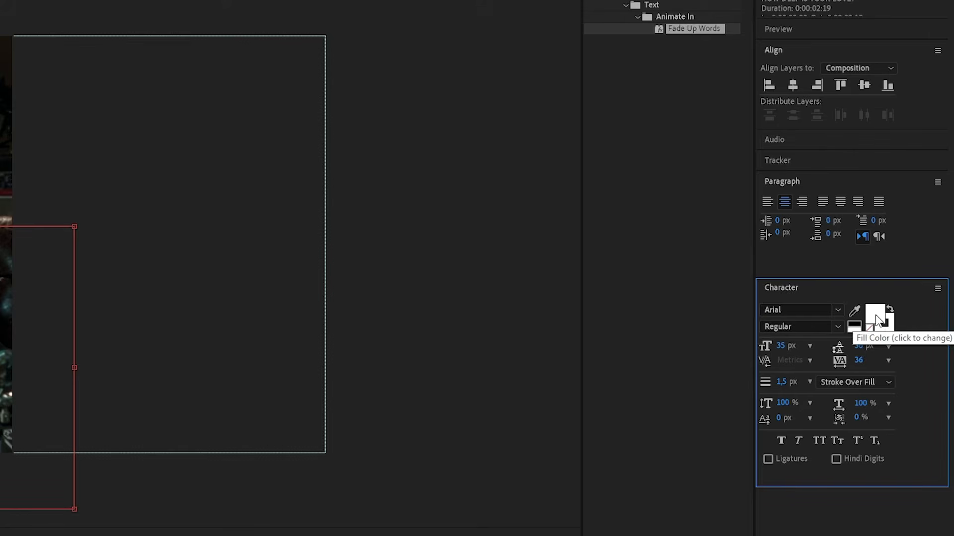
pyautogui.click(874, 319)
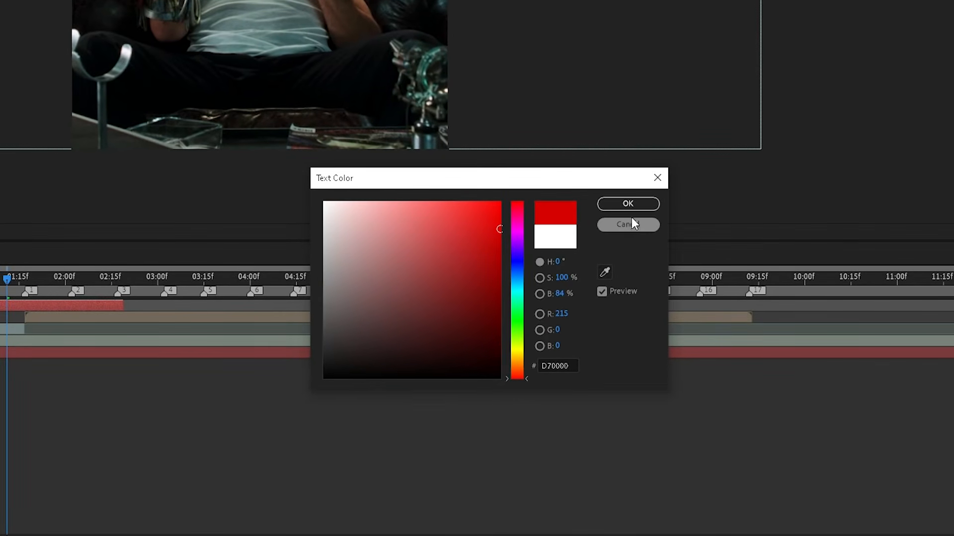
pyautogui.click(632, 223)
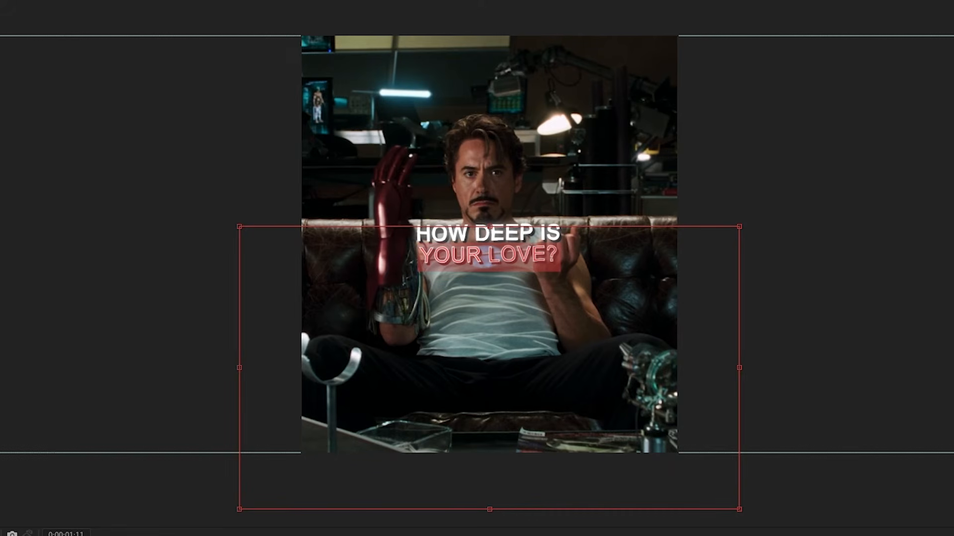
pyautogui.hotkey('ctrl', 'shift', 'a')
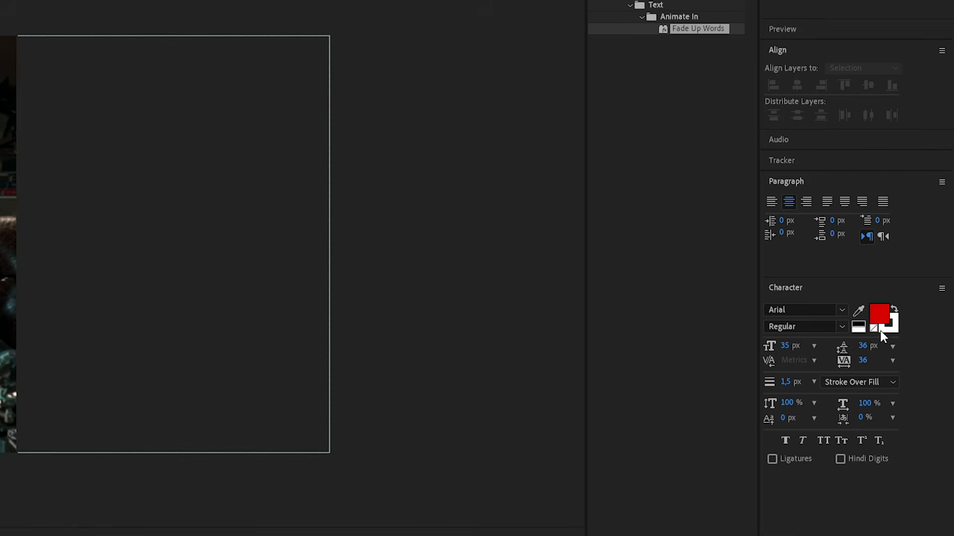
pyautogui.click(883, 330)
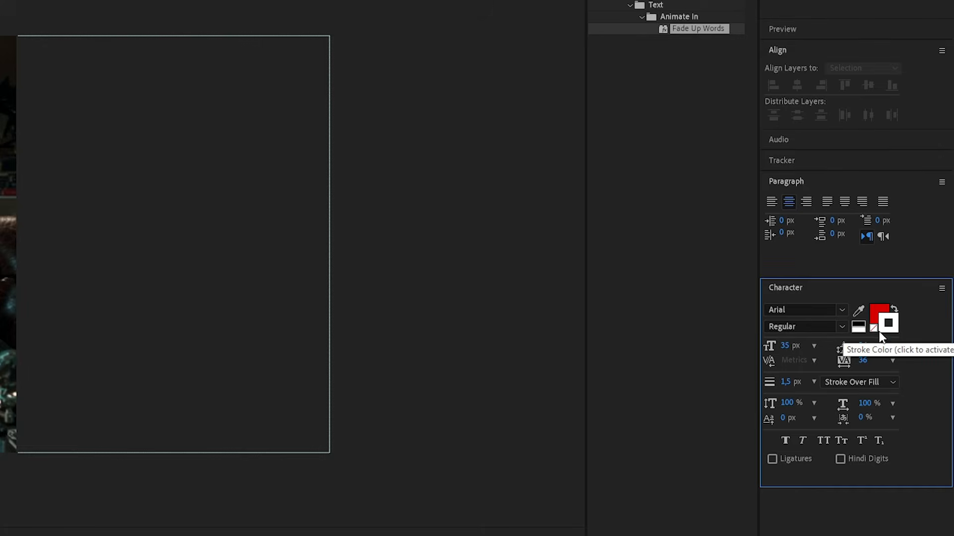
pyautogui.click(887, 329)
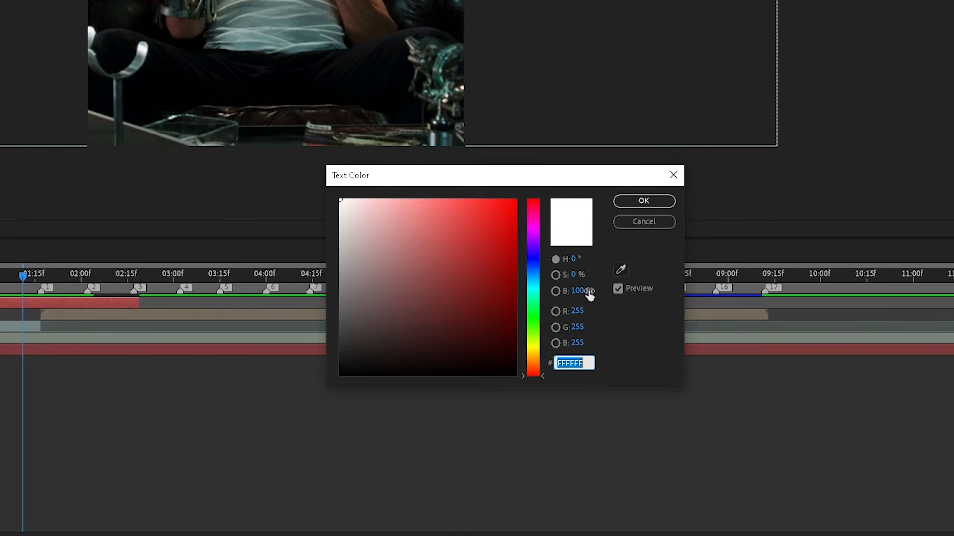
pyautogui.click(652, 203)
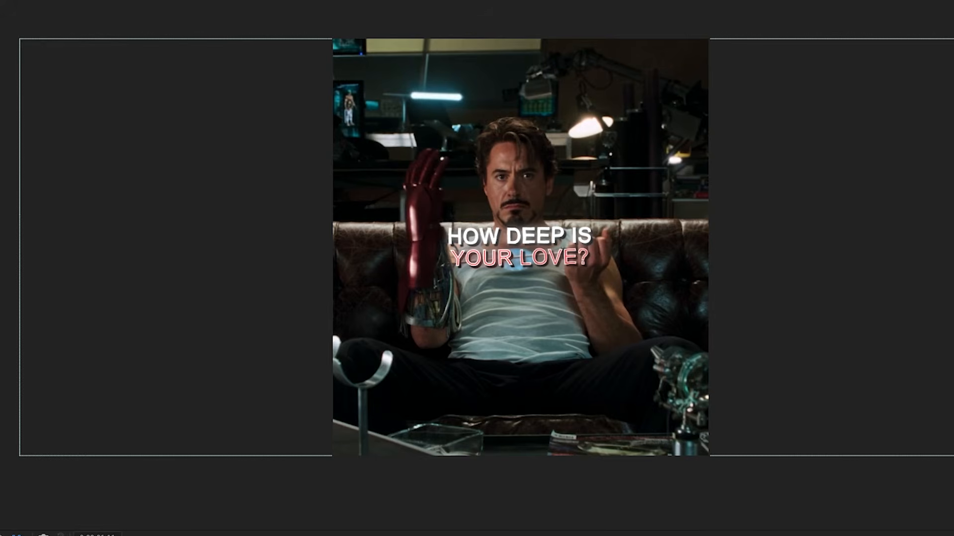
pyautogui.press('space')
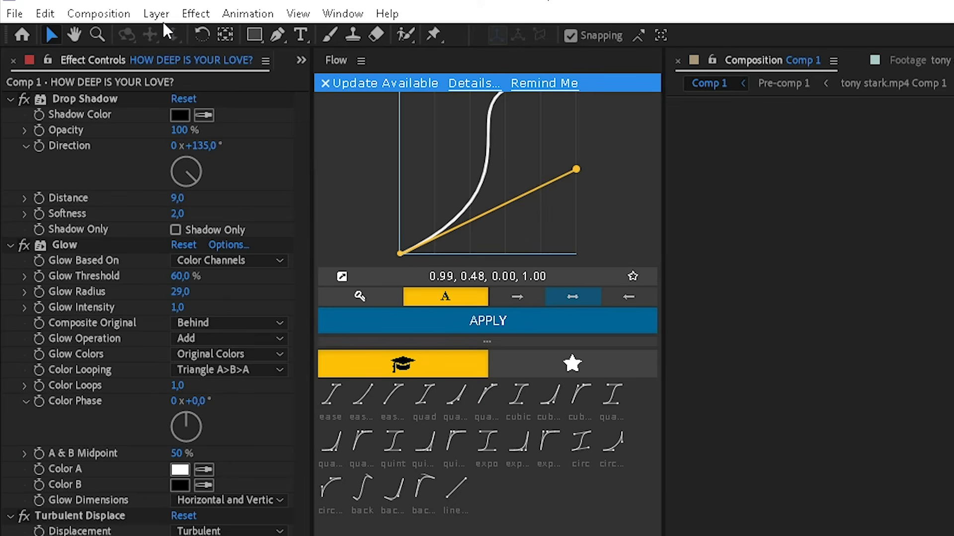
# Create an adjustment layer directly beneath the text layer and cut it off at 0:00:09:13, where Pre-comp 1 ends.
pyautogui.click(156, 13)
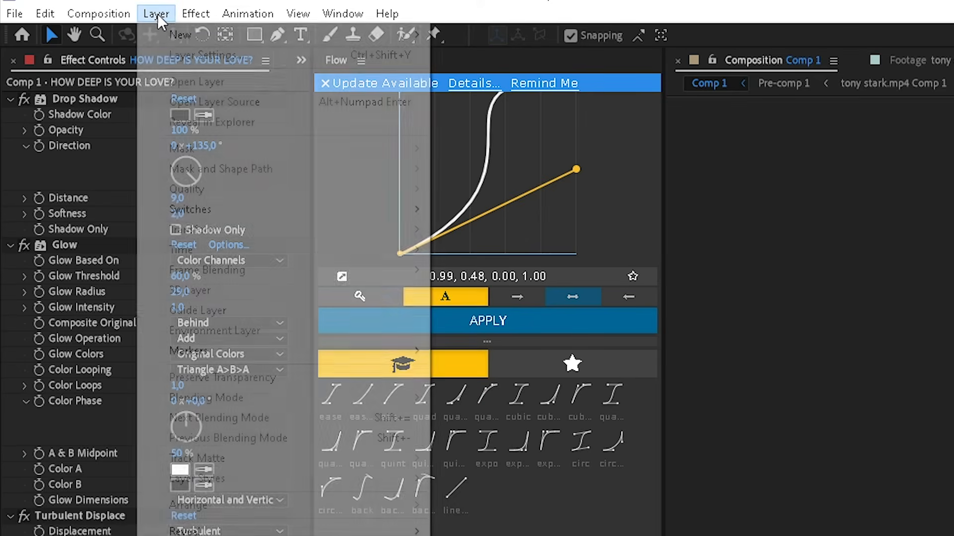
pyautogui.moveTo(186, 33)
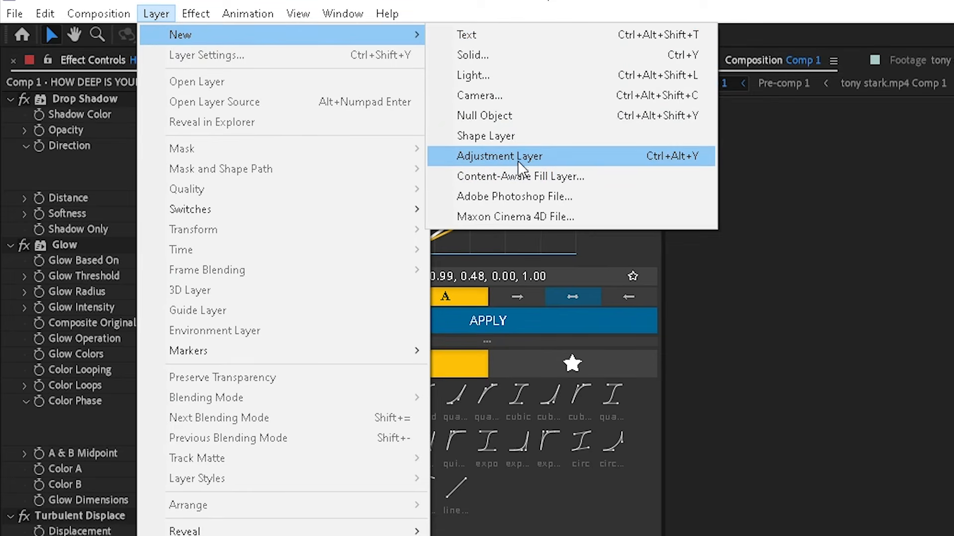
pyautogui.click(494, 153)
pyautogui.moveTo(178, 423); pyautogui.dragTo(193, 445)
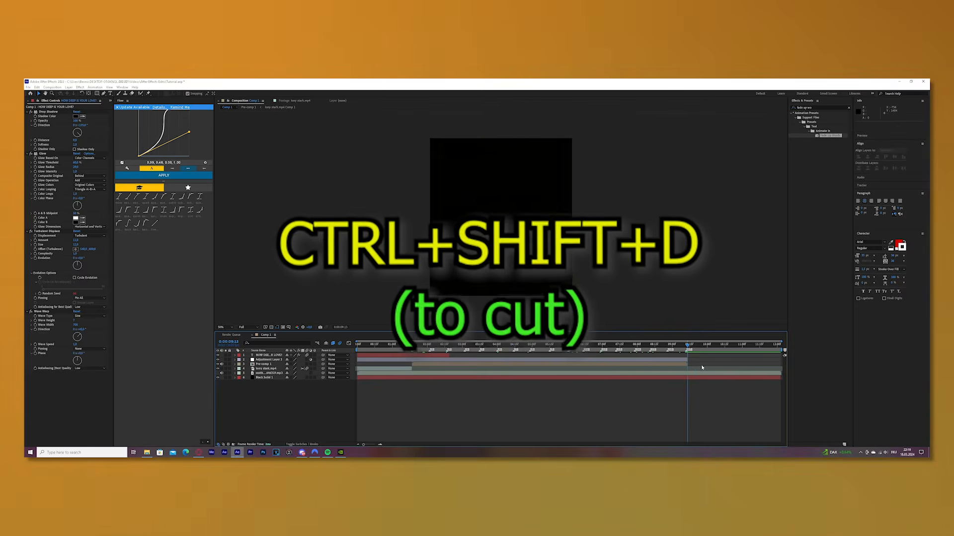
# Find the Gradient Ramp effect and apply it to Adjustment Layer 3, with the playhead at 0:00:04:11.
pyautogui.click(511, 345)
pyautogui.click(515, 360)
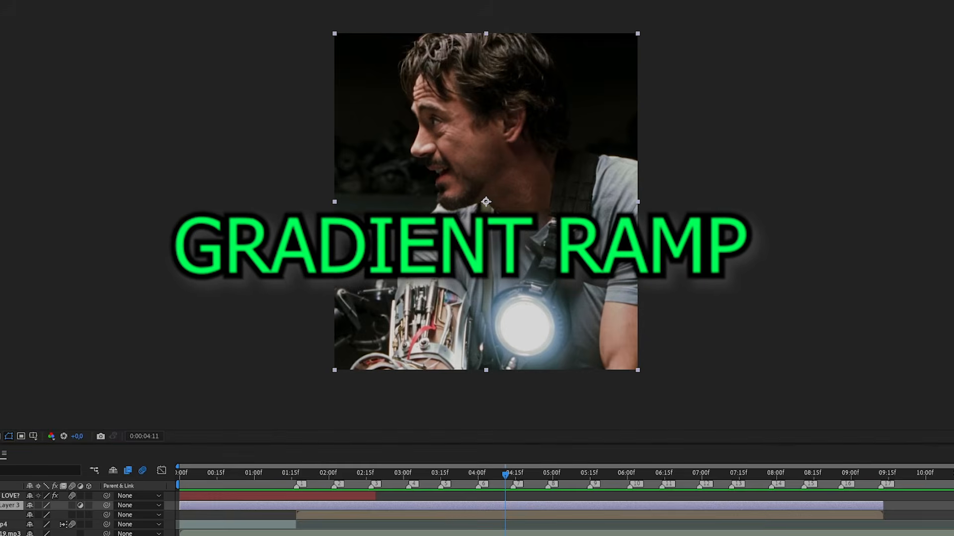
pyautogui.click(544, 97)
pyautogui.write('gradient')
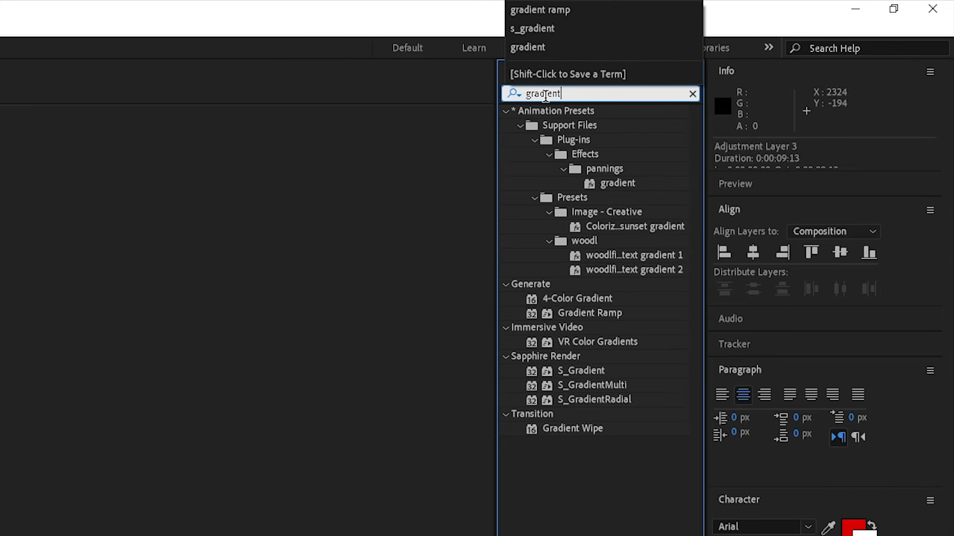
pyautogui.moveTo(706, 338); pyautogui.dragTo(726, 338)
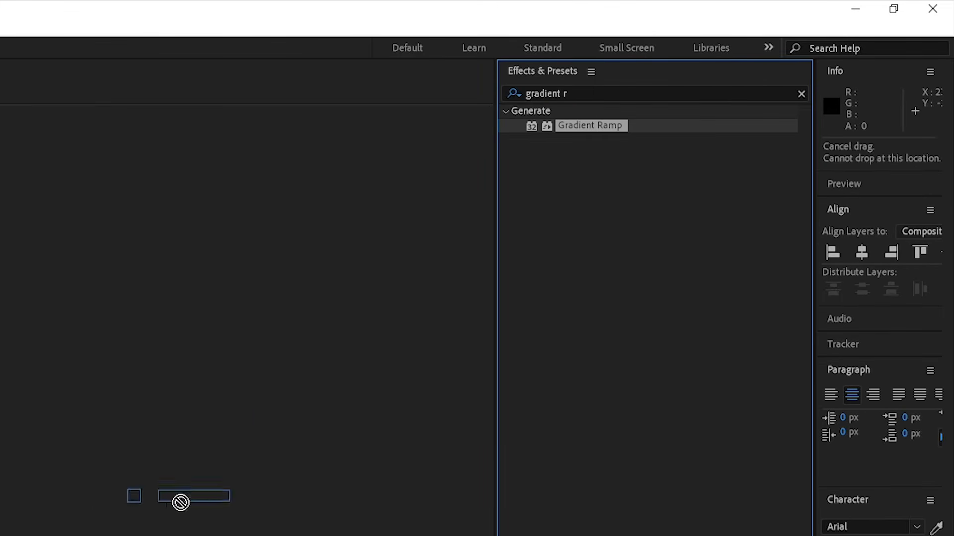
pyautogui.moveTo(181, 502); pyautogui.dragTo(443, 370)
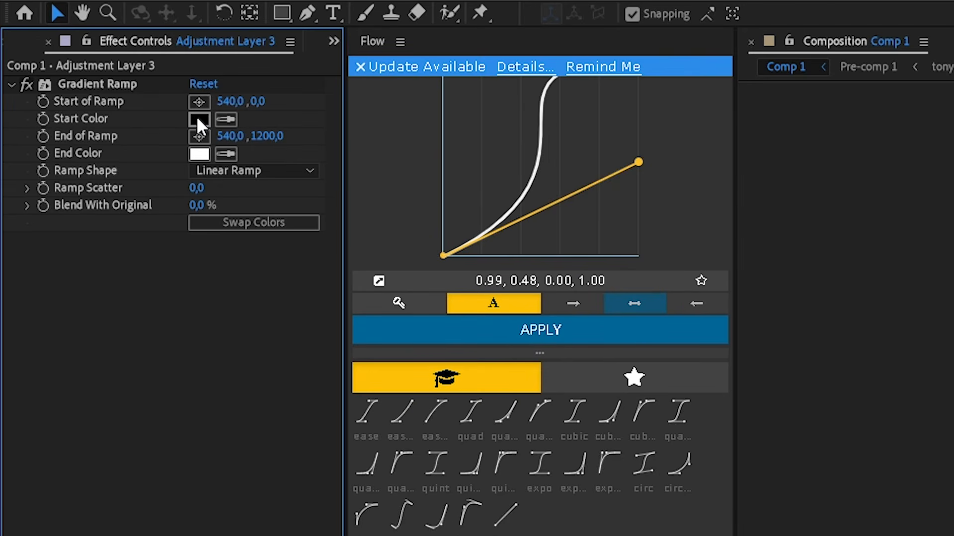
# Set the Gradient Ramp's Start Color to white and its End Color to black (000000).
pyautogui.click(196, 117)
pyautogui.moveTo(505, 227); pyautogui.dragTo(324, 170)
pyautogui.click(770, 173)
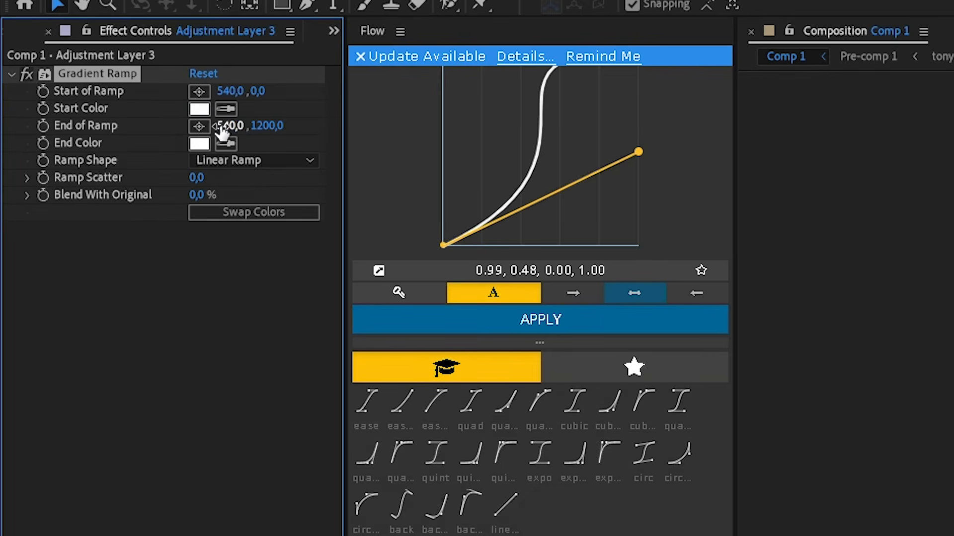
pyautogui.click(200, 143)
pyautogui.moveTo(323, 285); pyautogui.dragTo(280, 439)
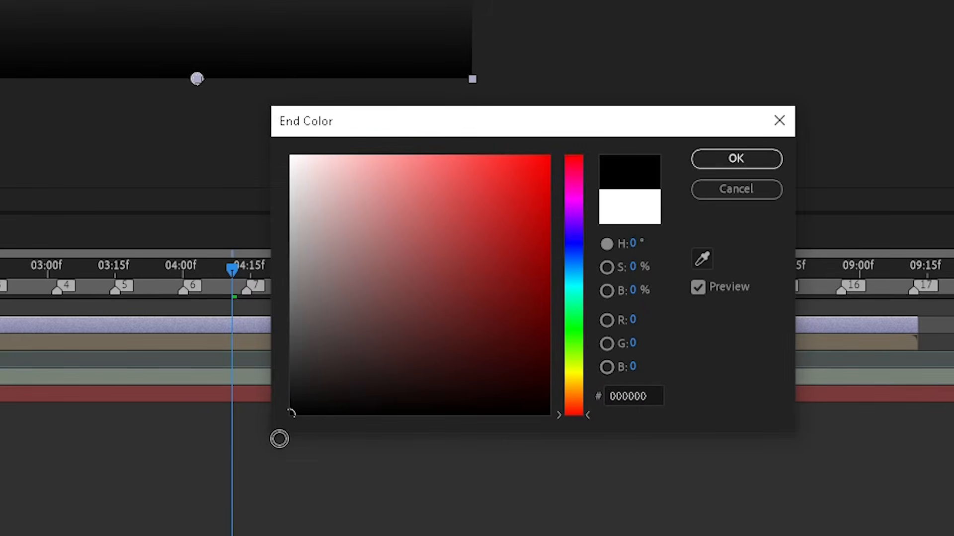
pyautogui.click(296, 397)
pyautogui.moveTo(296, 398)
pyautogui.mouseDown()
pyautogui.moveTo(293, 432)
pyautogui.moveTo(276, 421)
pyautogui.moveTo(285, 400)
pyautogui.mouseUp()
pyautogui.click(753, 163)
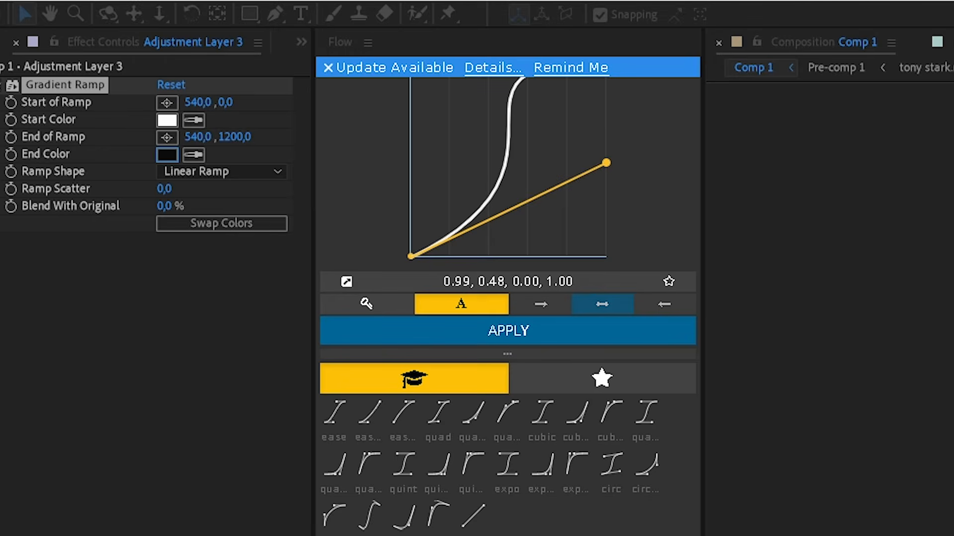
# Set the Gradient Ramp's Blend With Original to 40%.
pyautogui.click(168, 206)
pyautogui.write('40')
pyautogui.press('Return')
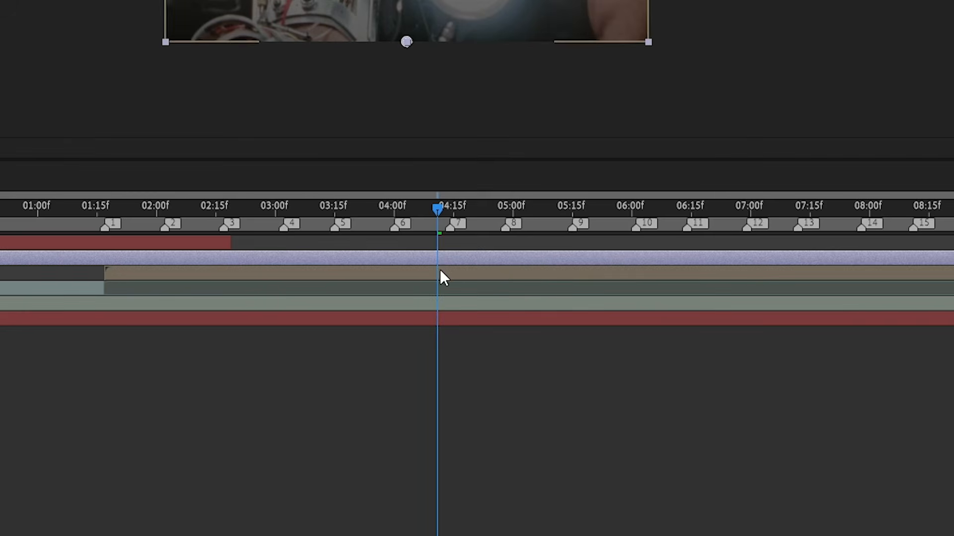
# Set Adjustment Layer 3's blending mode to Overlay, check the look on neighbouring clips, and reselect the layer.
pyautogui.rightClick(446, 258)
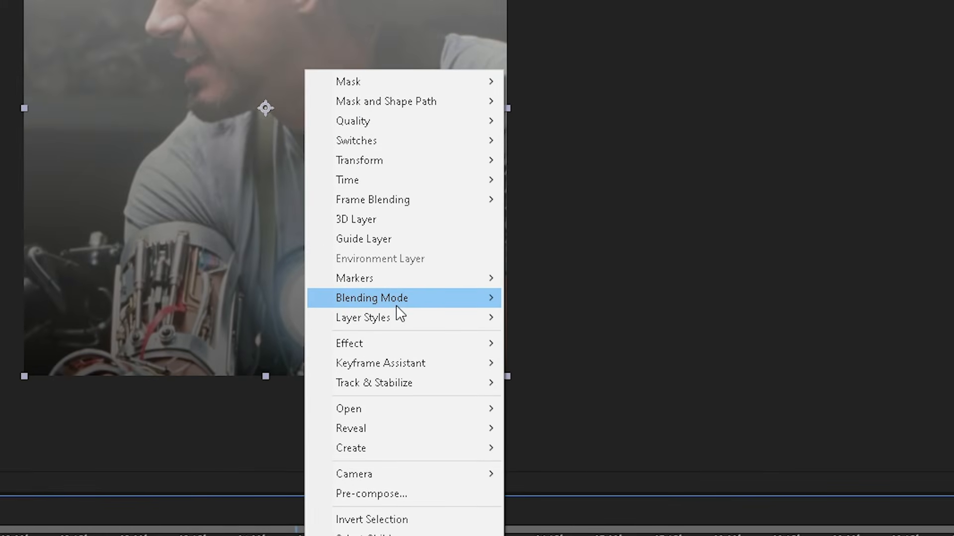
pyautogui.moveTo(431, 313)
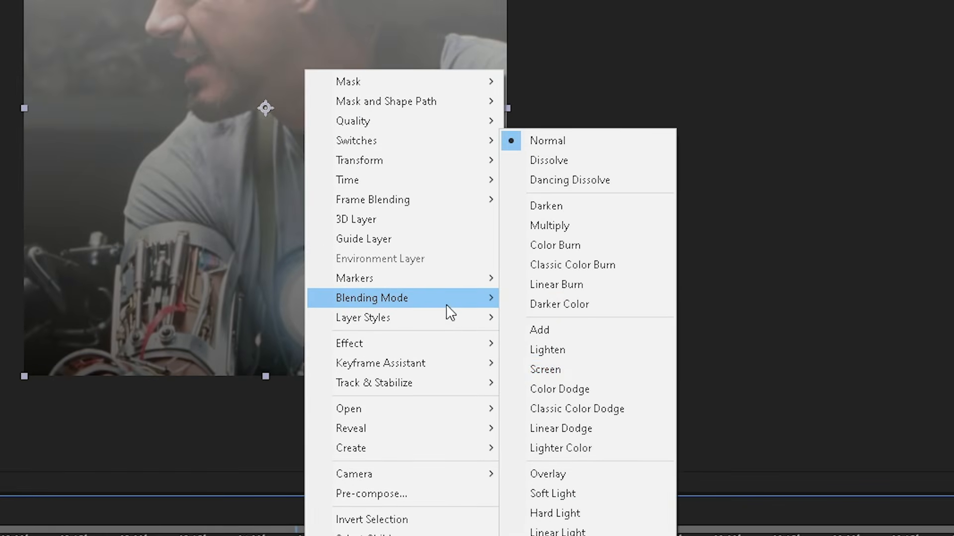
pyautogui.click(587, 473)
pyautogui.moveTo(514, 473)
pyautogui.mouseDown()
pyautogui.moveTo(463, 466)
pyautogui.moveTo(504, 467)
pyautogui.mouseUp()
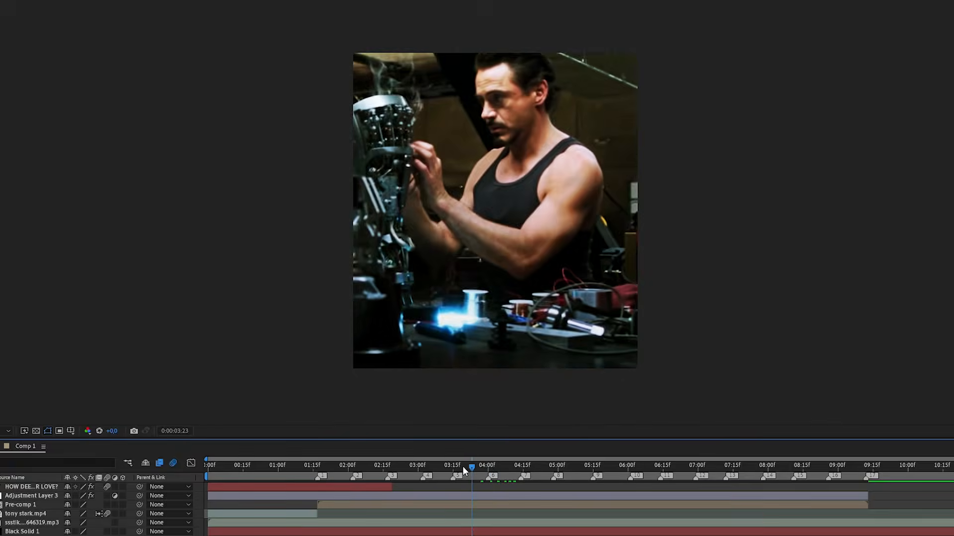
pyautogui.click(506, 496)
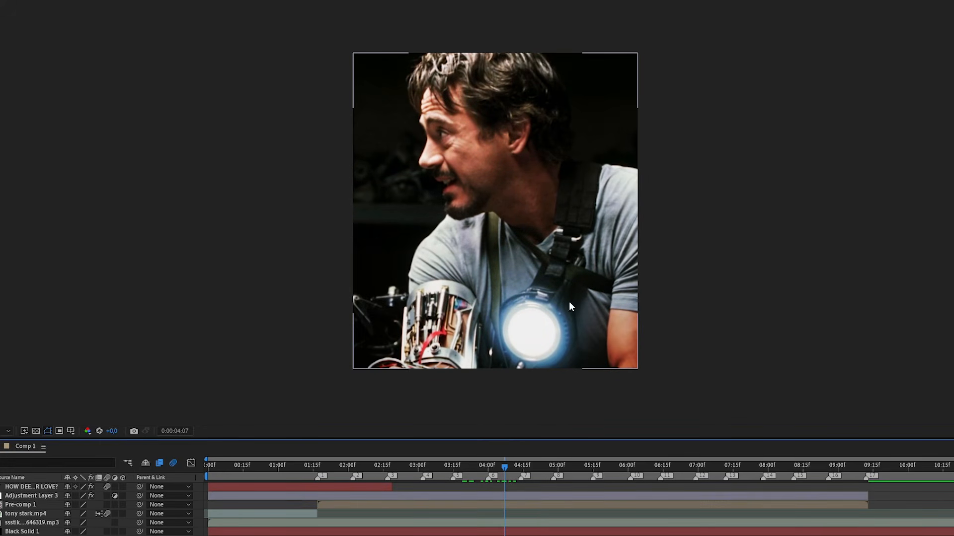
pyautogui.click(513, 497)
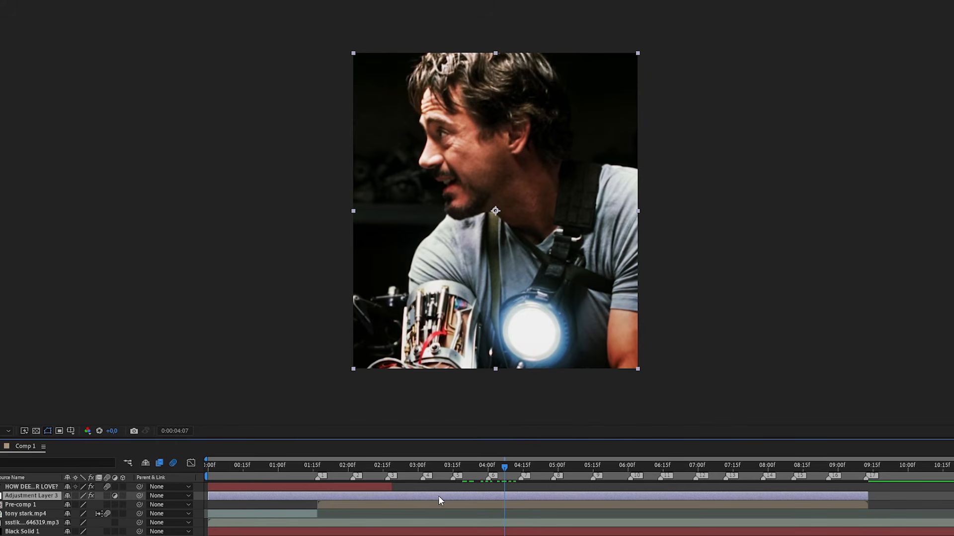
# Add a new adjustment layer to Comp 1 and apply the Lumetri Color effect to it.
pyautogui.hotkey('ctrl', 'shift', 'a')
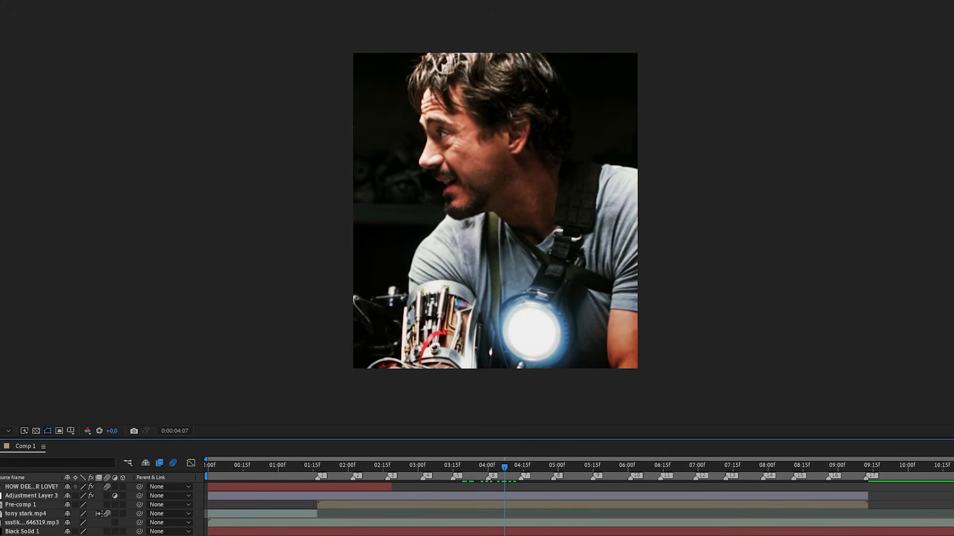
pyautogui.click(88, 9)
pyautogui.moveTo(99, 22)
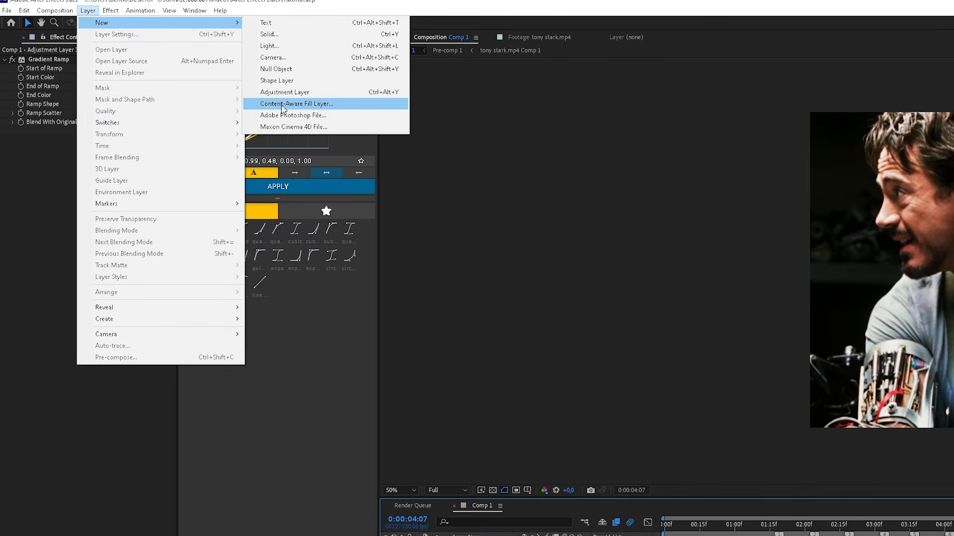
pyautogui.click(288, 100)
pyautogui.click(953, 530)
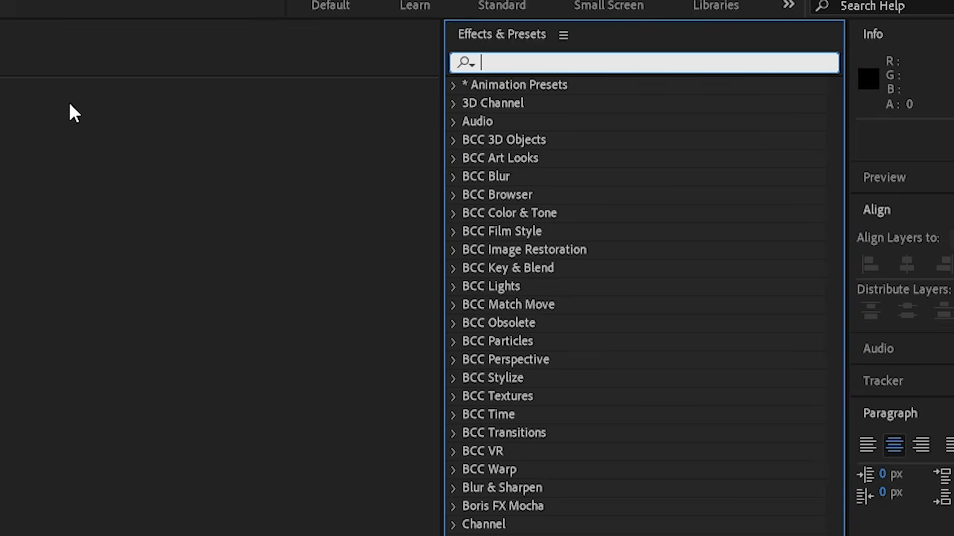
pyautogui.write('lumetri colo')
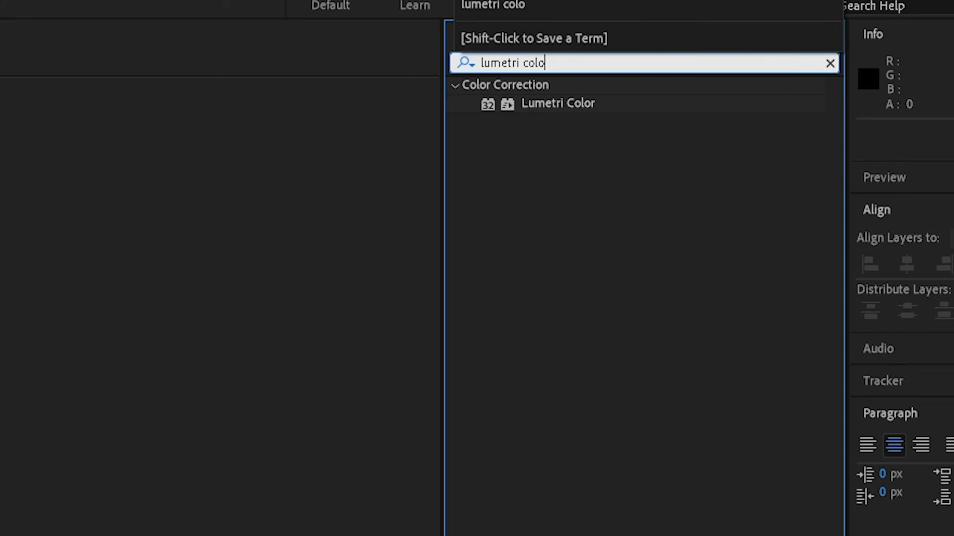
pyautogui.moveTo(557, 104); pyautogui.dragTo(594, 401)
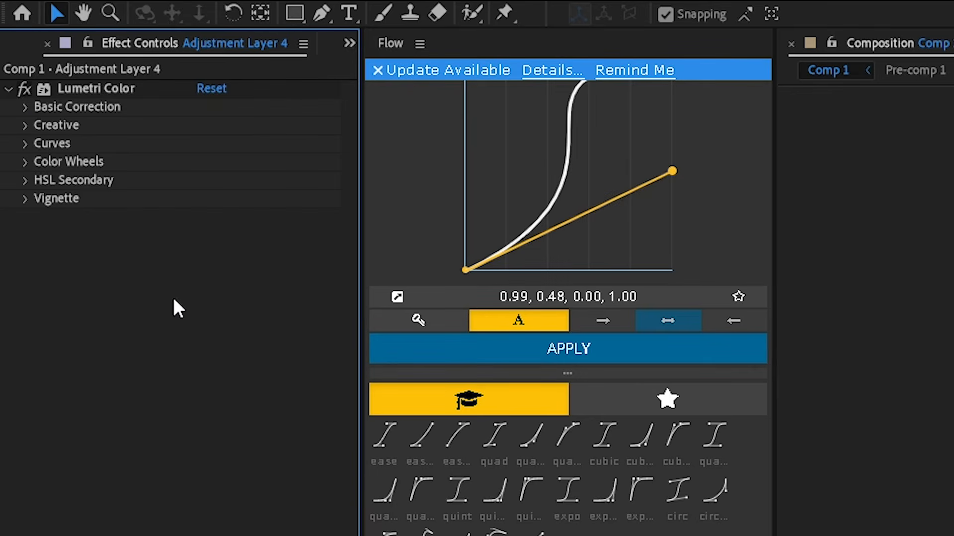
# In Lumetri Color's Basic Correction, set Temperature to 30 and Exposure to 0.9.
pyautogui.click(25, 106)
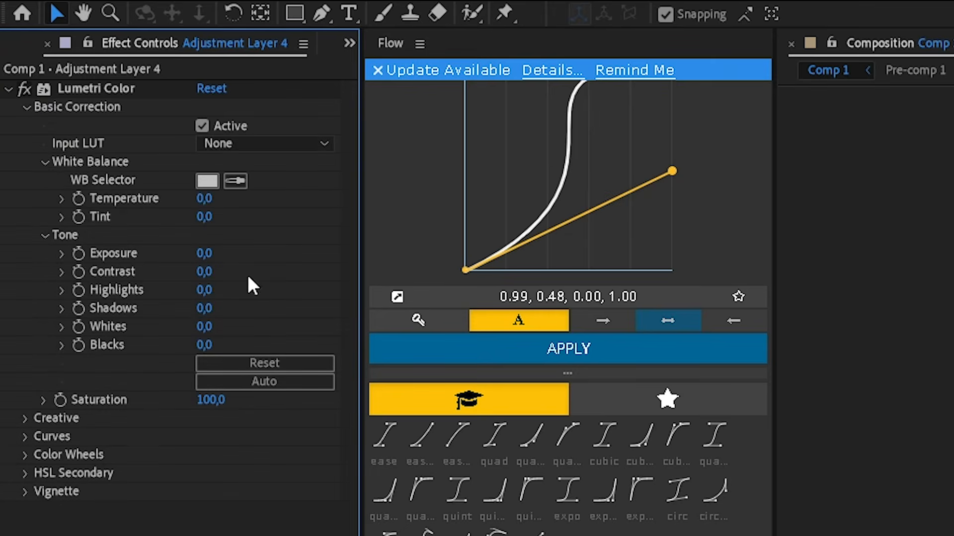
pyautogui.click(204, 199)
pyautogui.write('30')
pyautogui.press('Return')
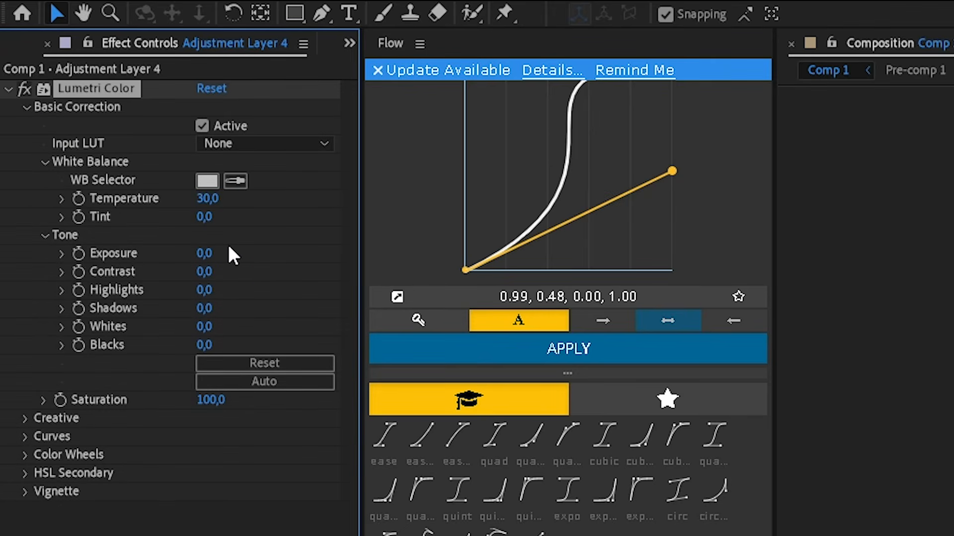
pyautogui.moveTo(208, 255); pyautogui.dragTo(218, 256)
# Set the Basic Correction Shadows to -10 and Whites to 84, and collapse that section.
pyautogui.click(204, 308)
pyautogui.write('-10')
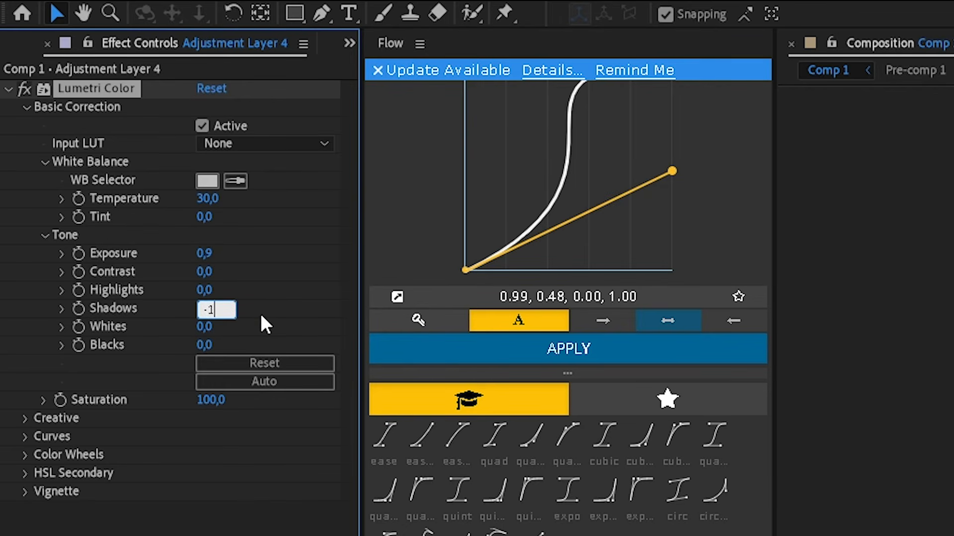
pyautogui.press('Return')
pyautogui.click(204, 327)
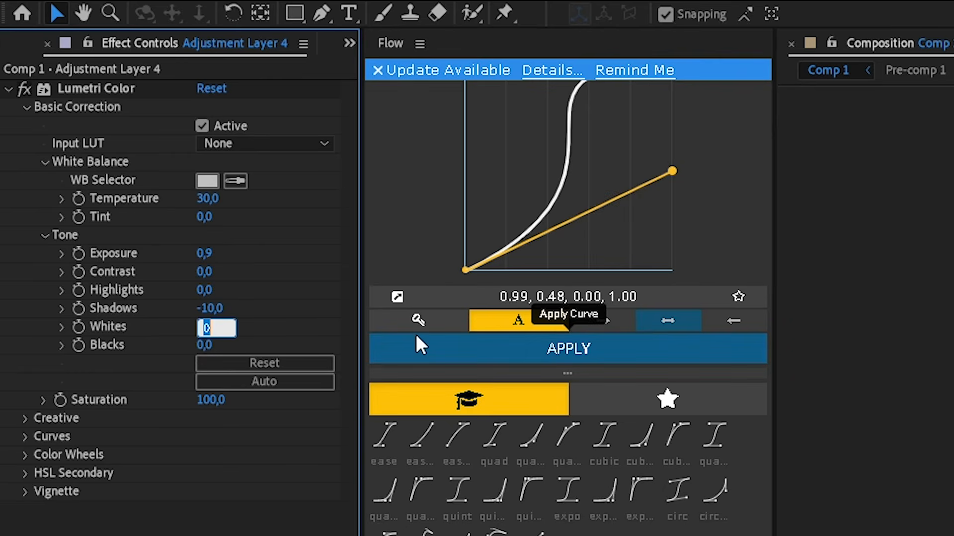
pyautogui.write('84')
pyautogui.press('Return')
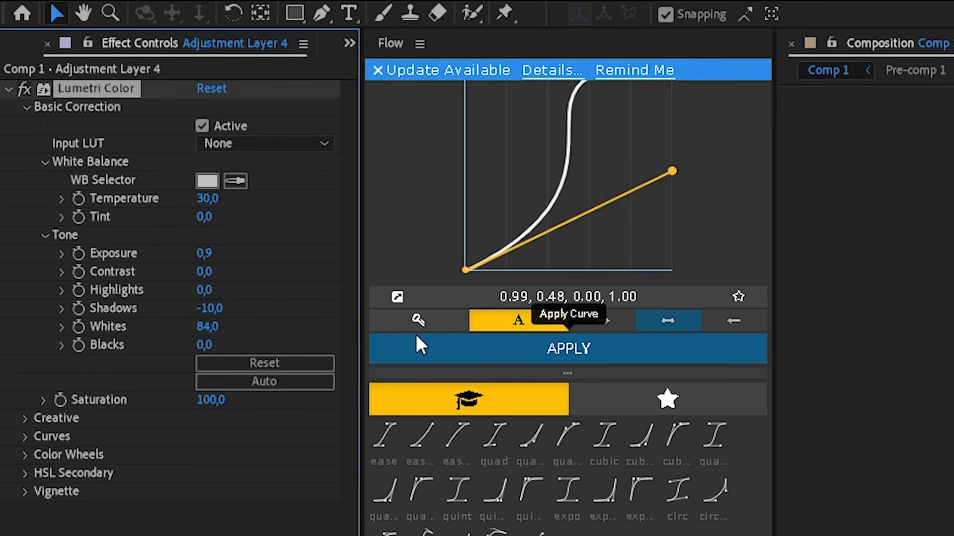
pyautogui.click(420, 344)
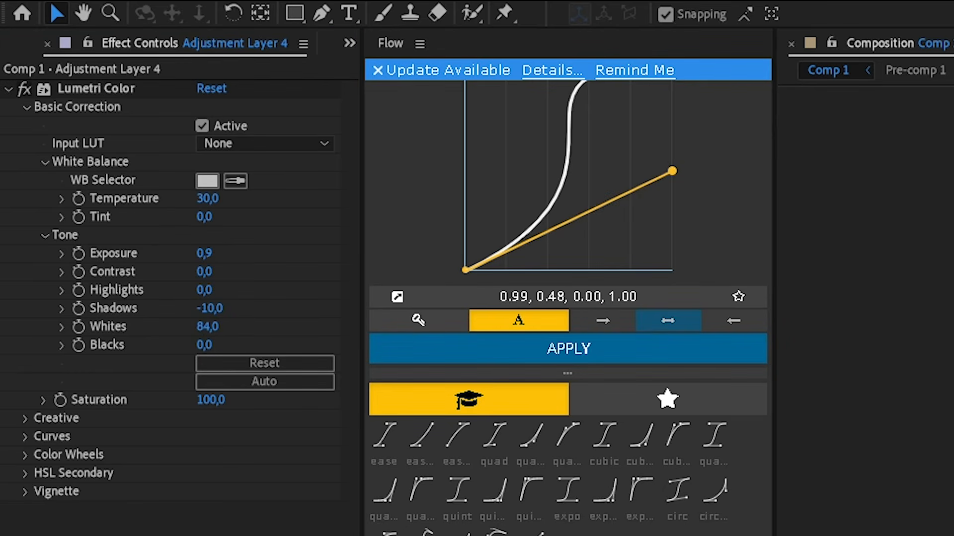
pyautogui.click(26, 108)
# Try raising the middle of Lumetri Color's RGB curve slightly.
pyautogui.click(25, 140)
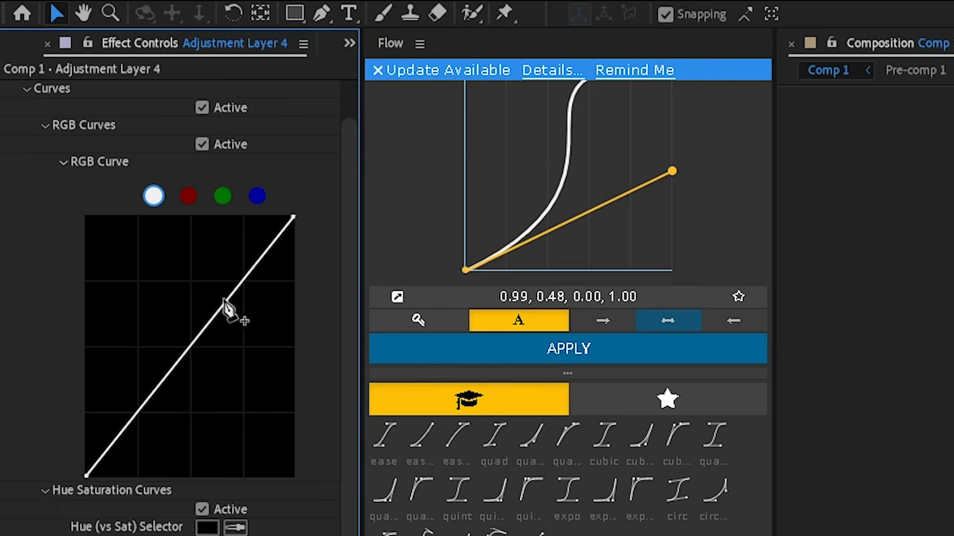
pyautogui.click(212, 315)
pyautogui.moveTo(214, 315); pyautogui.dragTo(207, 305)
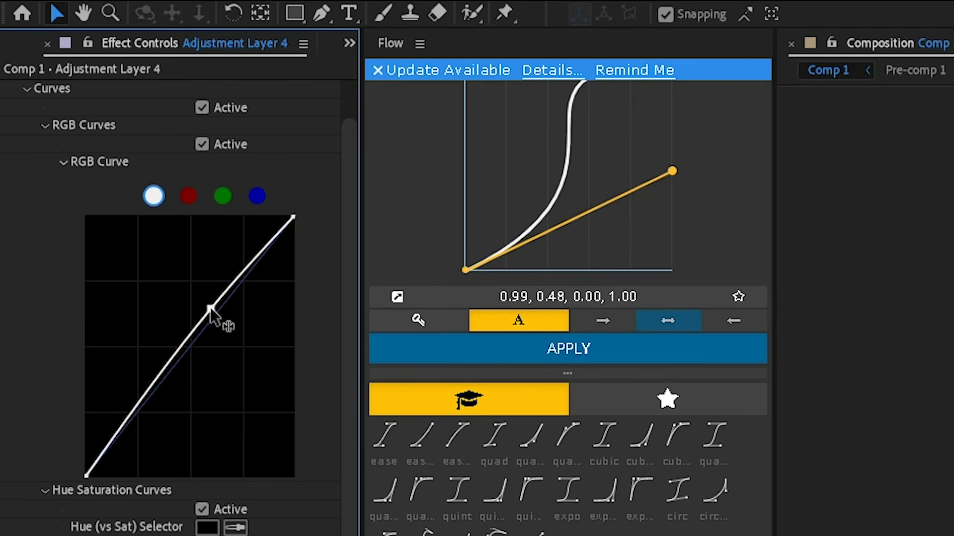
pyautogui.hotkey('ctrl', 'z')
pyautogui.scroll(2, 137, 306)
pyautogui.click(26, 144)
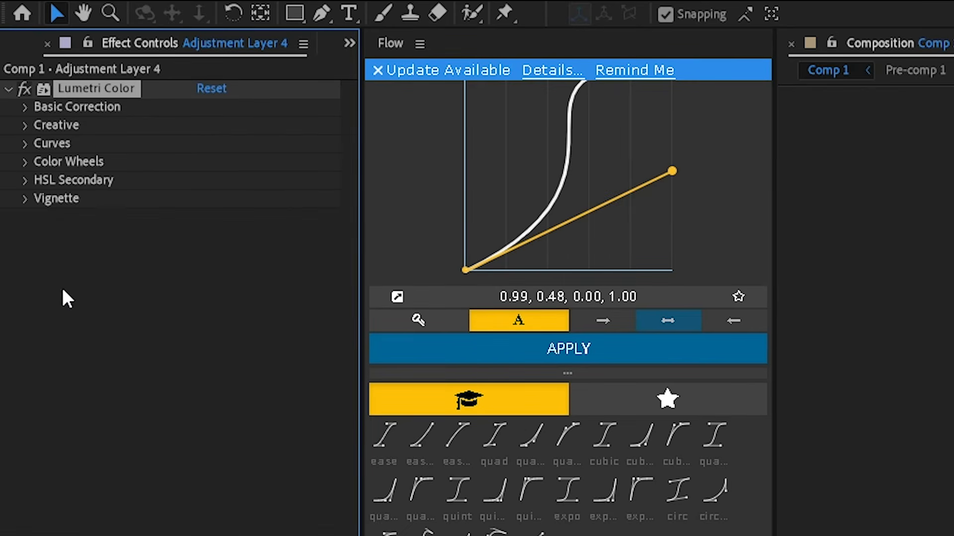
# Shift the Midtones color wheel in Lumetri Color slightly toward red.
pyautogui.click(25, 162)
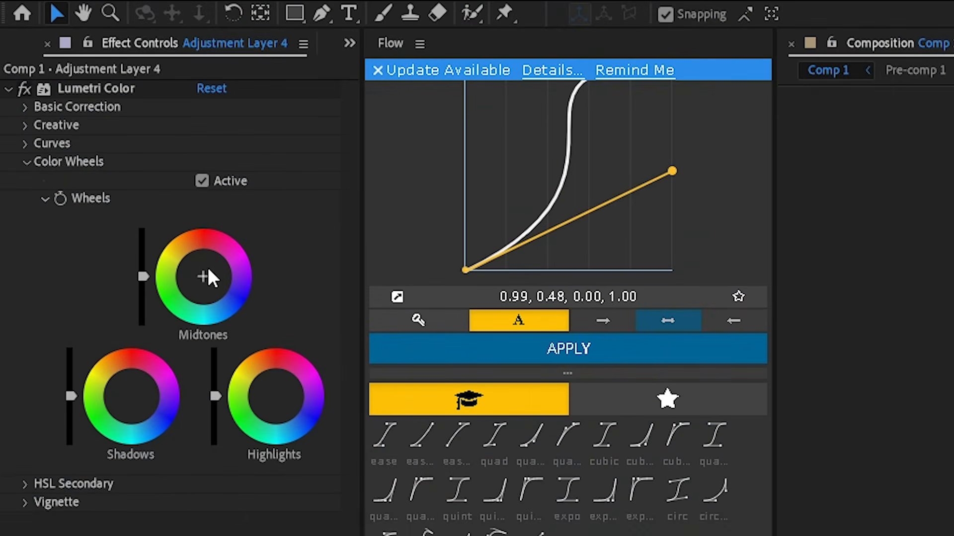
pyautogui.click(202, 276)
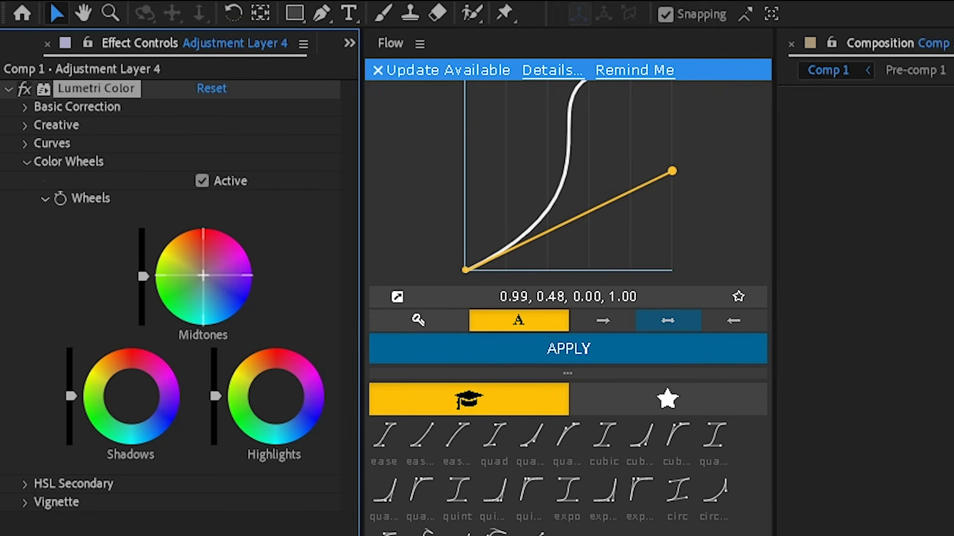
pyautogui.moveTo(202, 276); pyautogui.dragTo(205, 258)
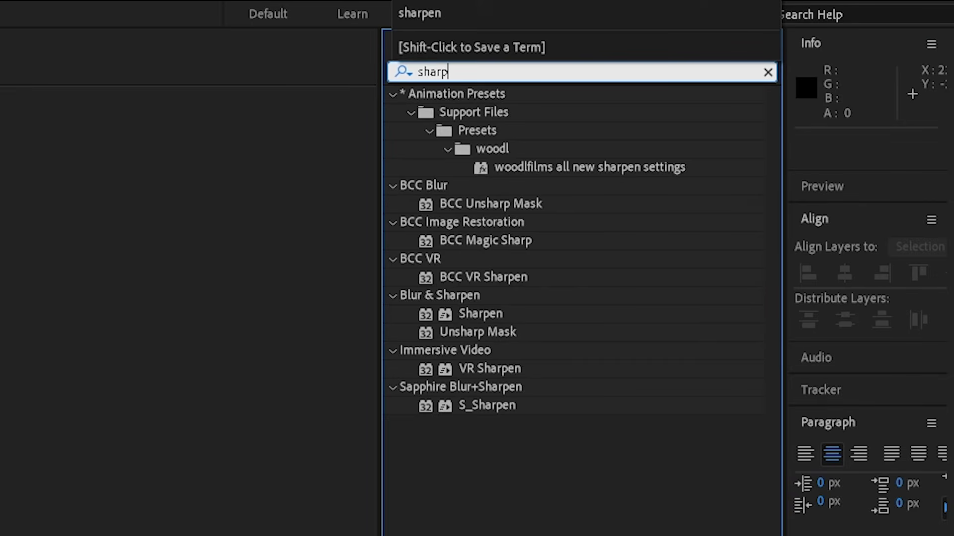
# Find the Sharpen effect, apply it to Adjustment Layer 4, and set its Sharpen Amount to 30.
pyautogui.write('ne')
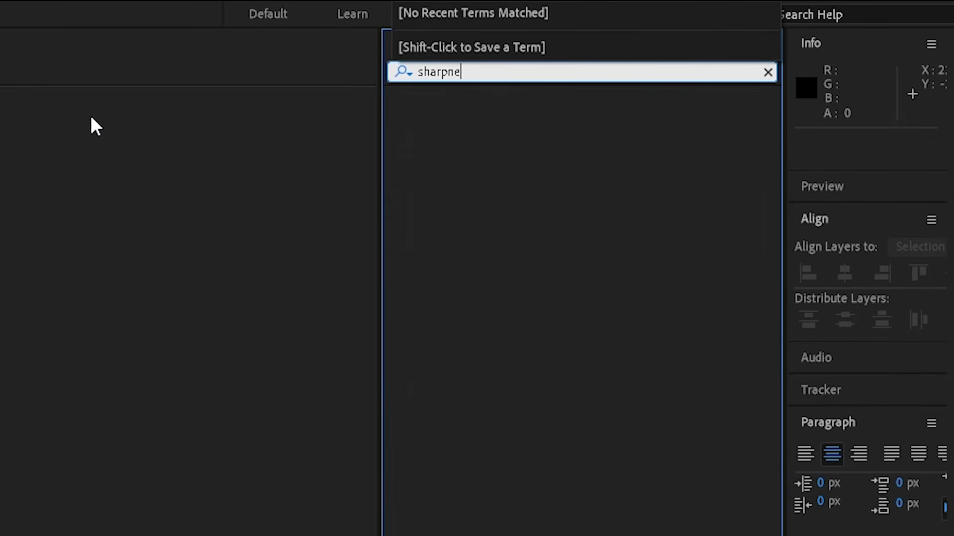
pyautogui.press('BackSpace')
pyautogui.press('BackSpace')
pyautogui.press('BackSpace')
pyautogui.write('pen')
pyautogui.click(513, 370)
pyautogui.moveTo(480, 241); pyautogui.dragTo(180, 202)
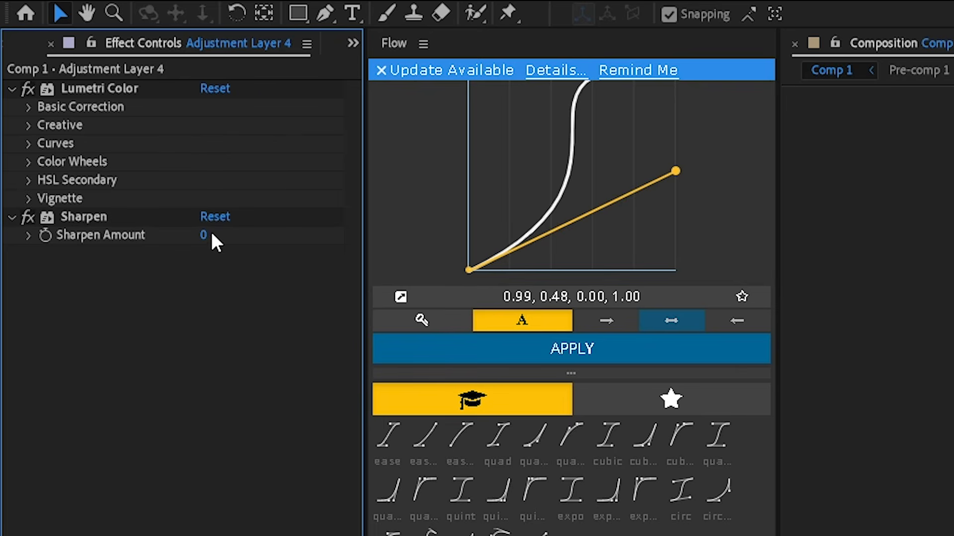
pyautogui.click(211, 237)
pyautogui.write('30')
pyautogui.press('Return')
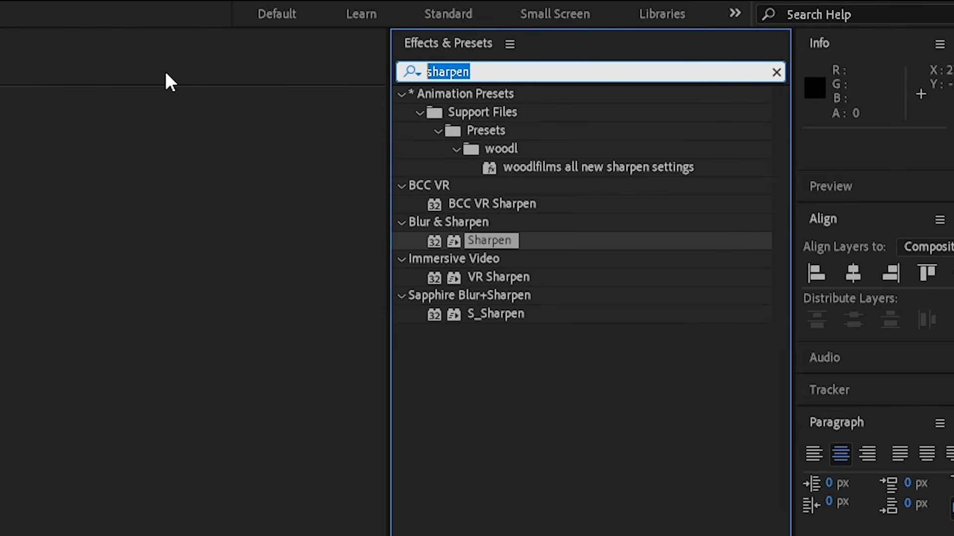
# Find the Unsharp Mask effect from Blur & Sharpen and apply it to Adjustment Layer 4.
pyautogui.press('BackSpace')
pyautogui.write('unsg')
pyautogui.press('BackSpace')
pyautogui.write('harp mask')
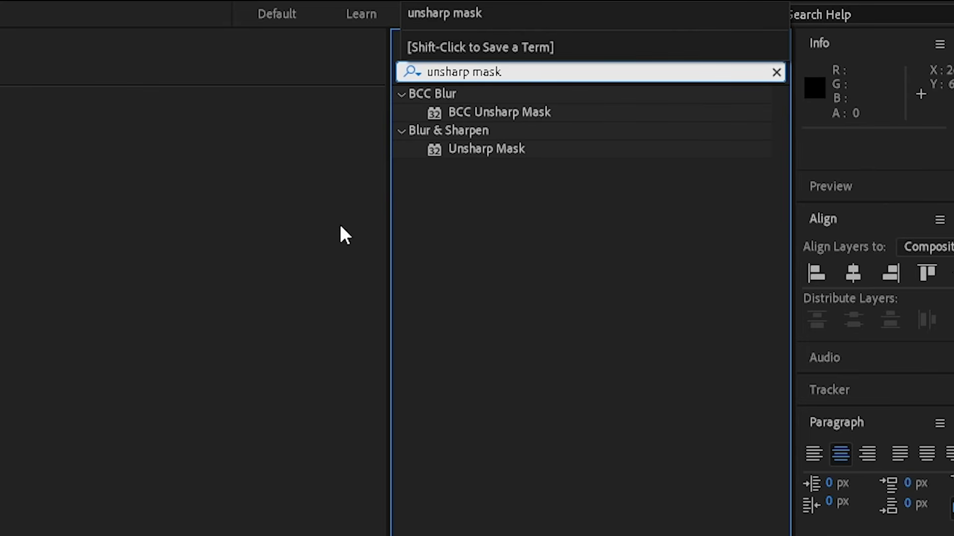
pyautogui.moveTo(487, 149); pyautogui.dragTo(362, 303)
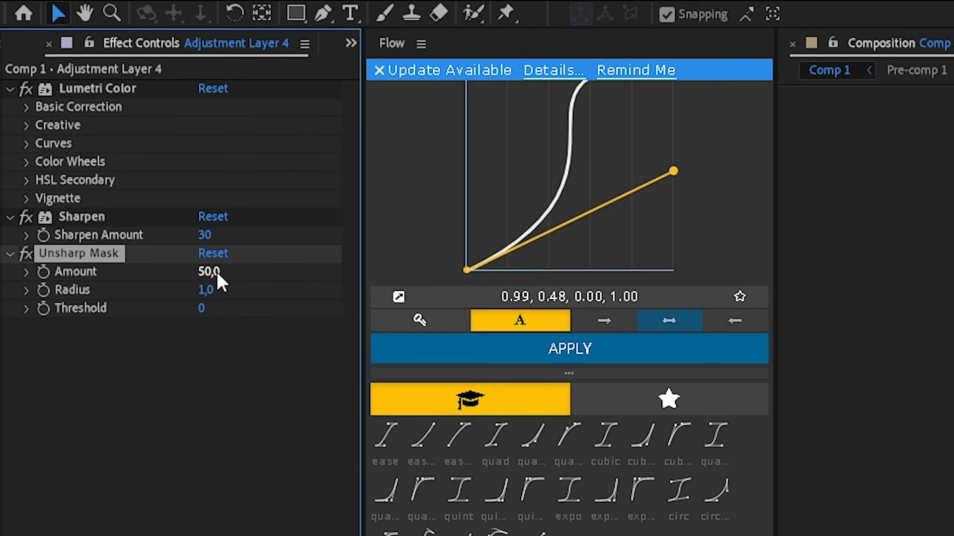
# Set the Unsharp Mask's Amount to 12 and its Radius to 20.
pyautogui.click(217, 271)
pyautogui.write('12')
pyautogui.click(247, 377)
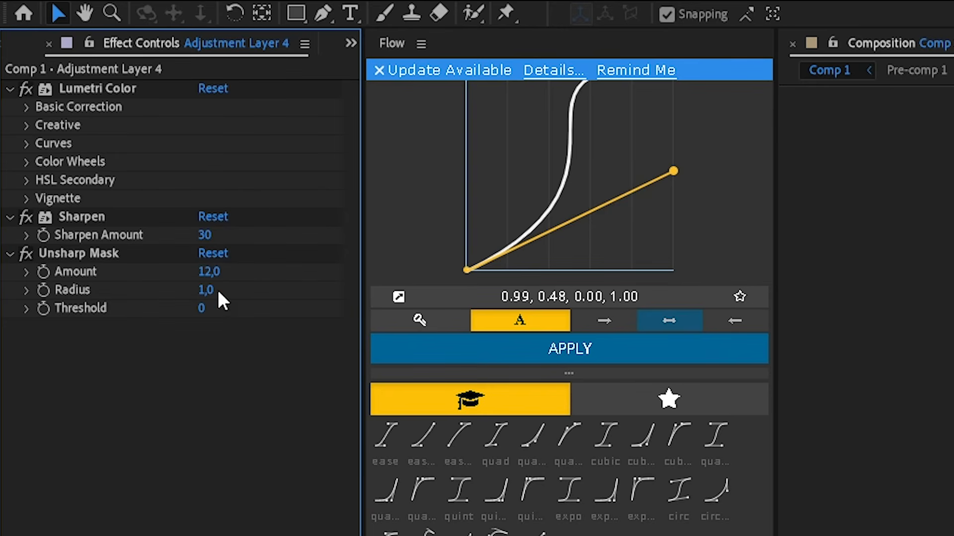
pyautogui.write('20')
pyautogui.press('Return')
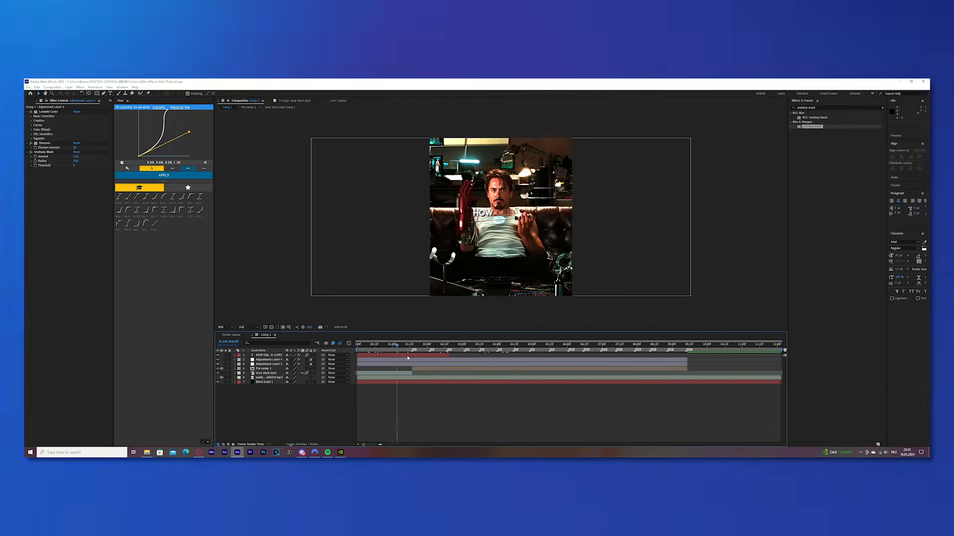
# Pre-compose tony stark.mp4, Pre-comp 1 and both adjustment layers with all attributes moved, and adjust the new pre-comp's Scale.
pyautogui.press('space')
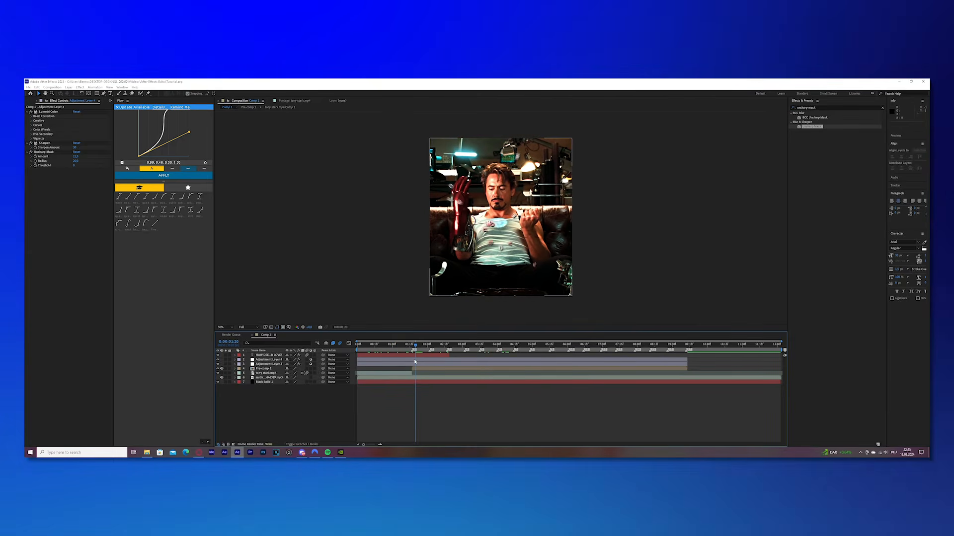
pyautogui.click(410, 373)
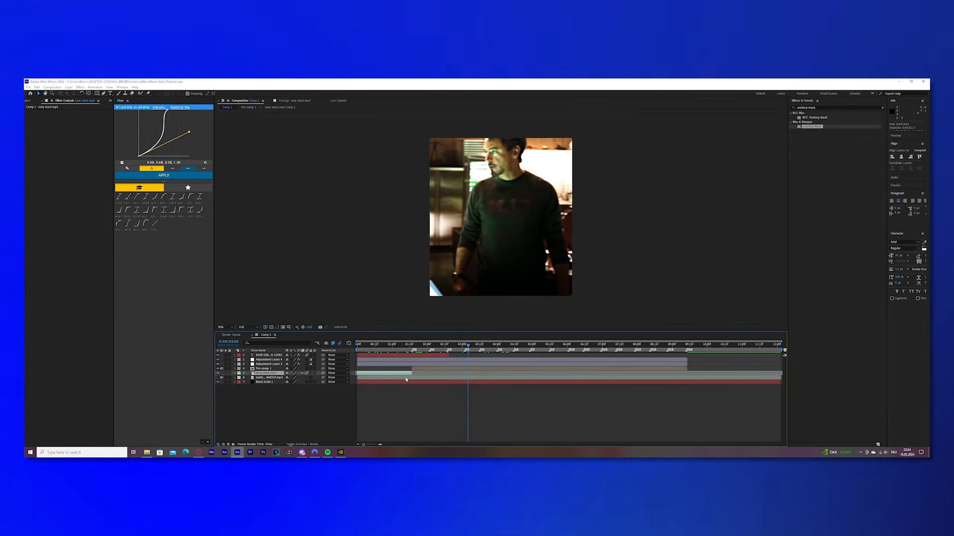
pyautogui.keyDown('shift'); pyautogui.click(446, 359); pyautogui.keyUp('shift')
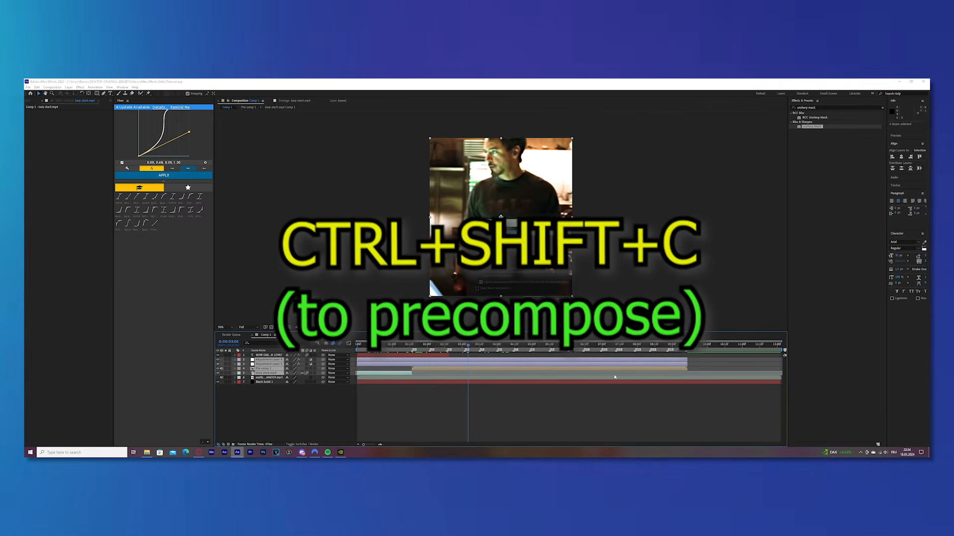
pyautogui.hotkey('ctrl', 'shift', 'c')
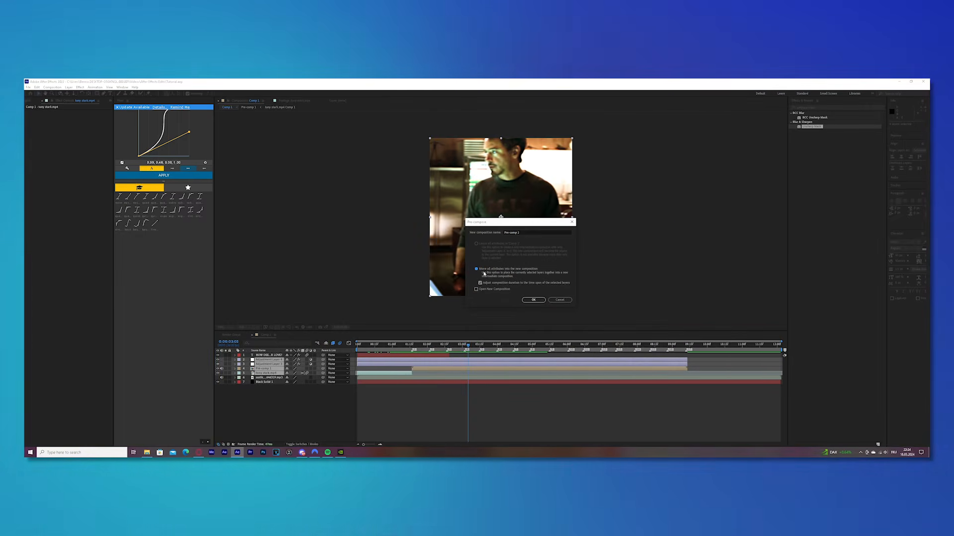
pyautogui.click(533, 300)
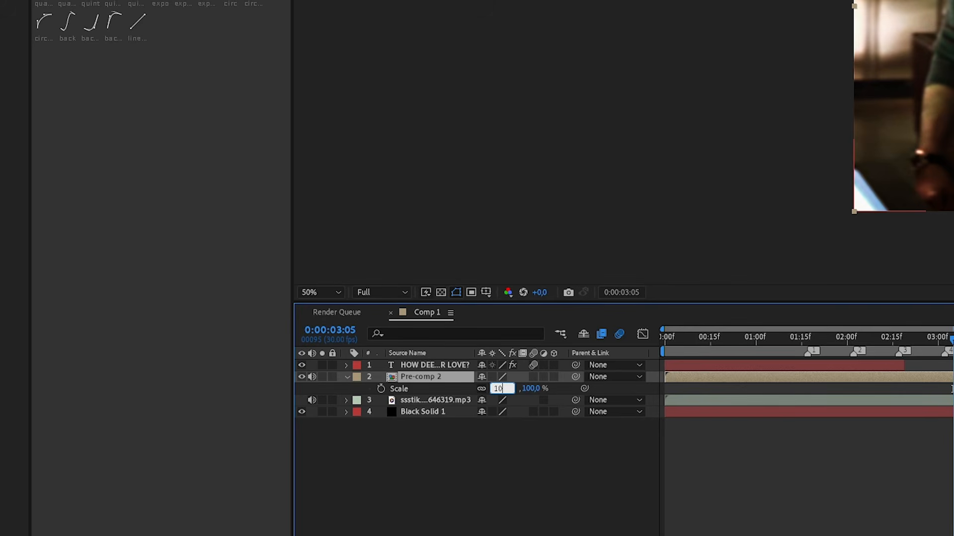
pyautogui.press('Return')
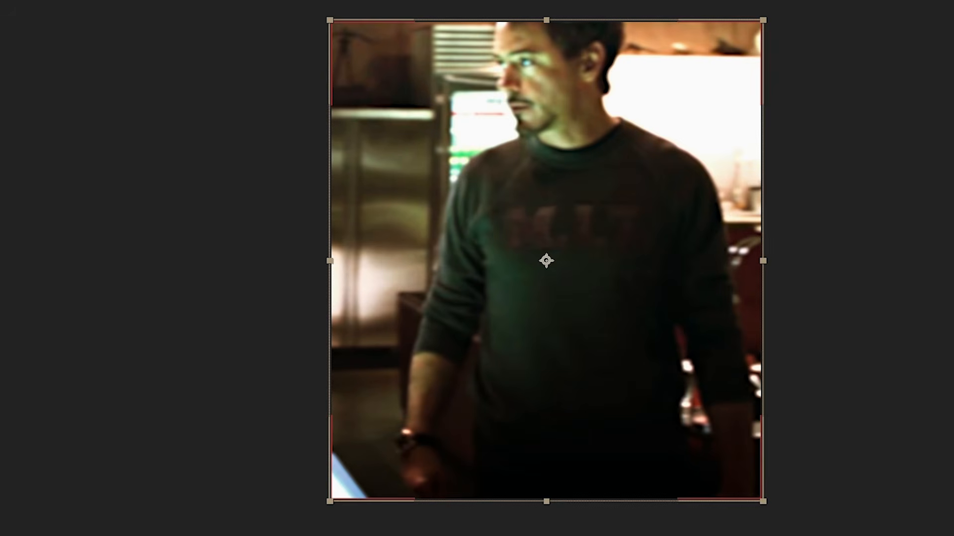
pyautogui.press('space')
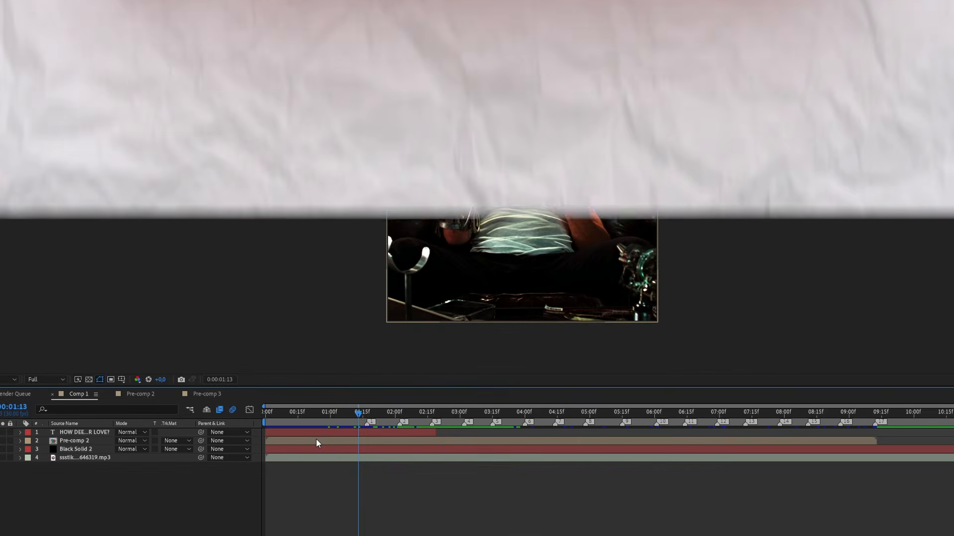
# Pre-compose the HOW DEEP IS YOUR LOVE? text layer together with Pre-comp 2, moving all attributes into the new composition.
pyautogui.click(315, 444)
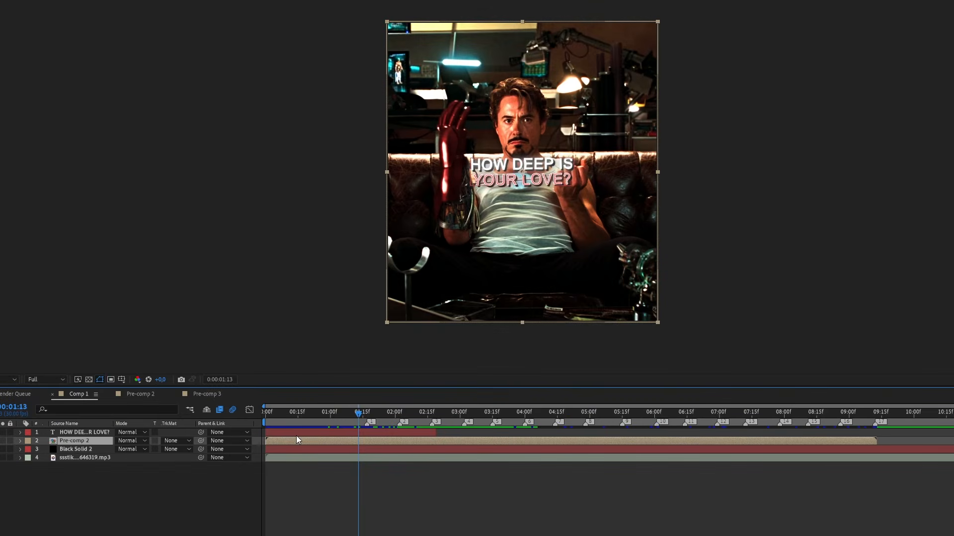
pyautogui.keyDown('shift'); pyautogui.click(296, 433); pyautogui.keyUp('shift')
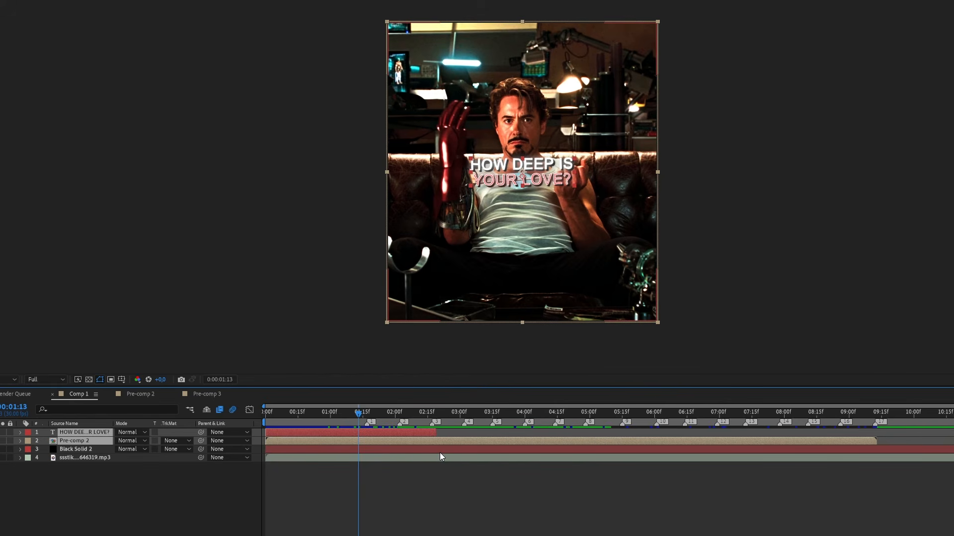
pyautogui.hotkey('ctrl', 'shift', 'c')
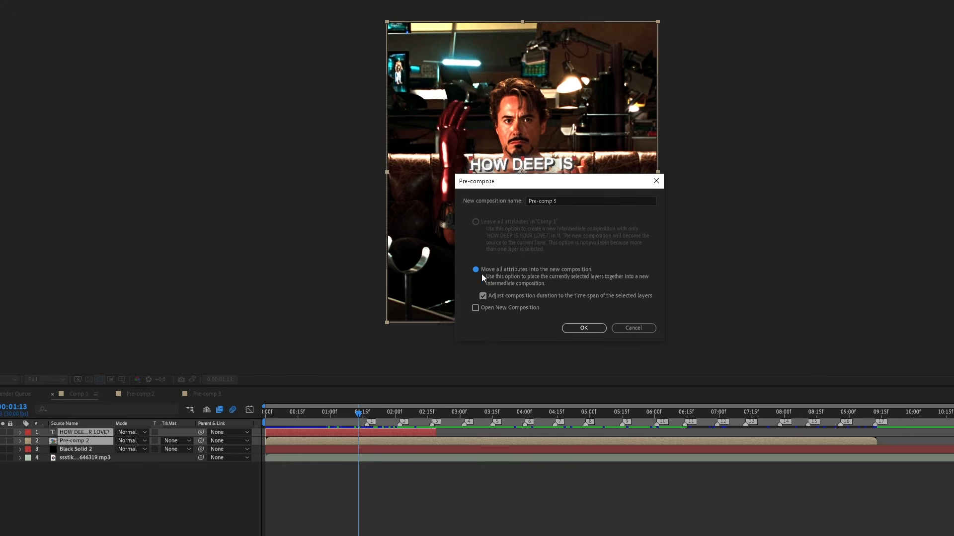
pyautogui.click(585, 328)
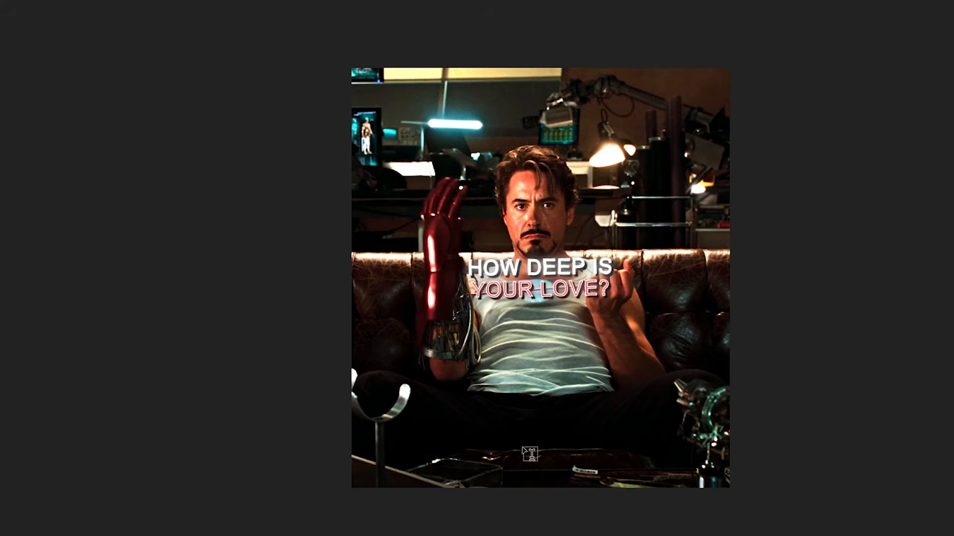
# Add a text layer reading TOZEL near the bottom of the Comp 1 frame and change its red fill colour to white.
pyautogui.moveTo(482, 418); pyautogui.dragTo(641, 458)
pyautogui.write('TOŽEL')
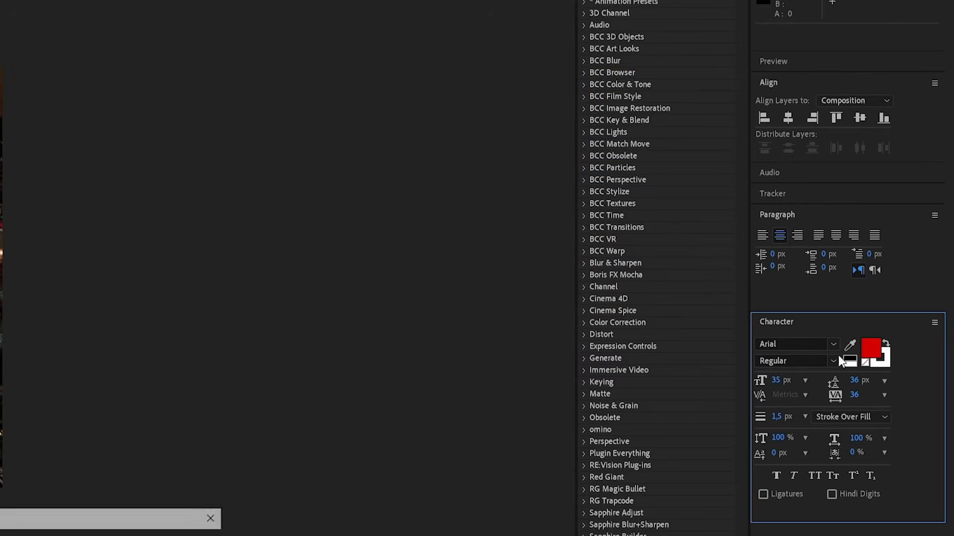
pyautogui.click(873, 351)
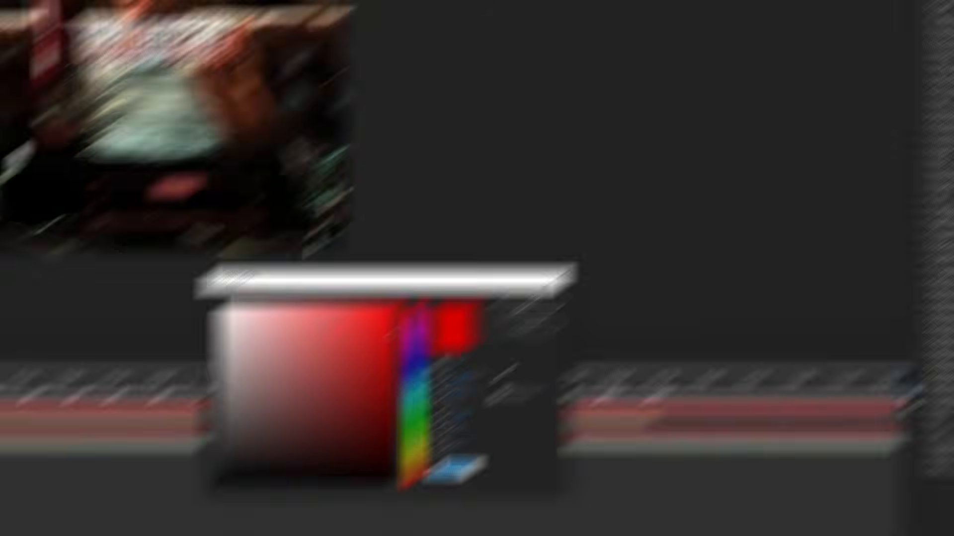
pyautogui.click(366, 204)
pyautogui.click(692, 207)
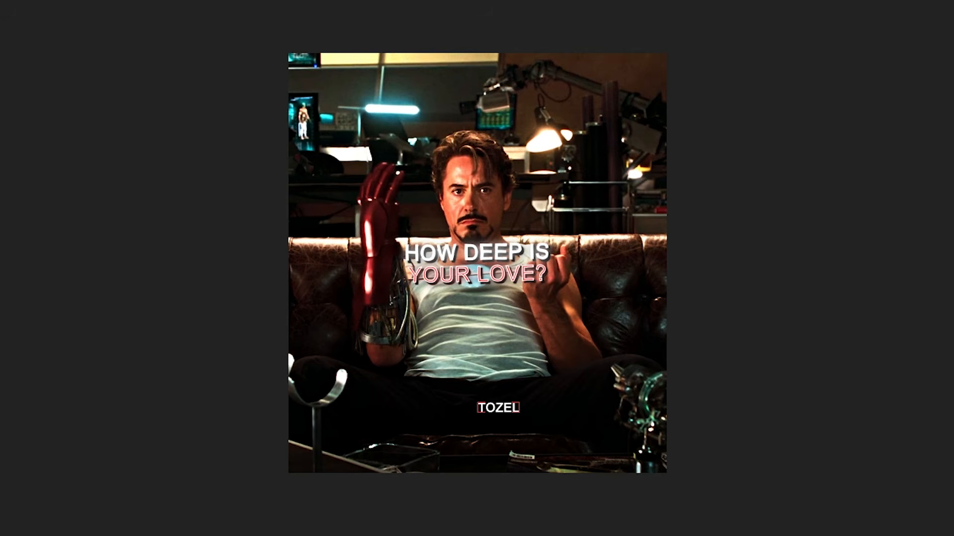
# Center the TOZEL layer's anchor point in its content and set its Position to 540, 1116.
pyautogui.rightClick(499, 223)
pyautogui.moveTo(567, 295)
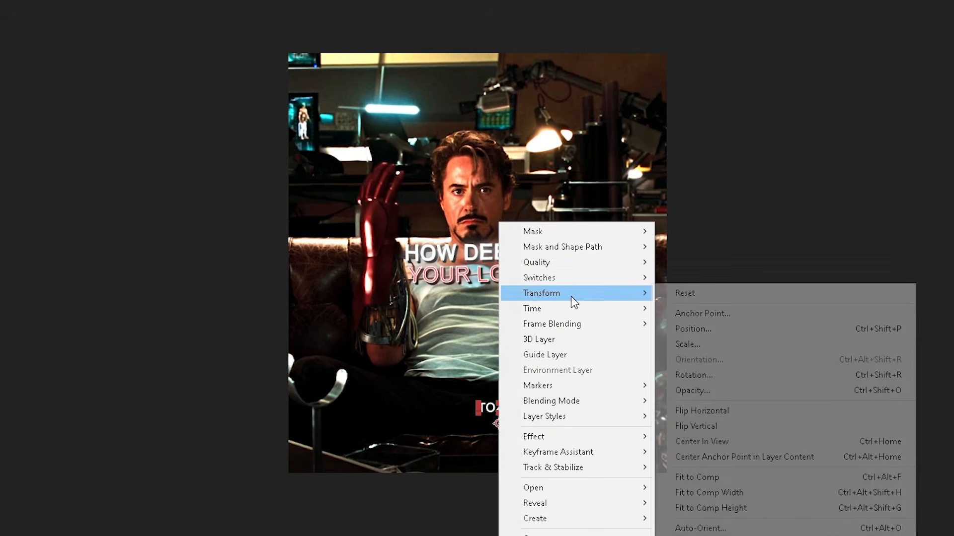
pyautogui.click(725, 456)
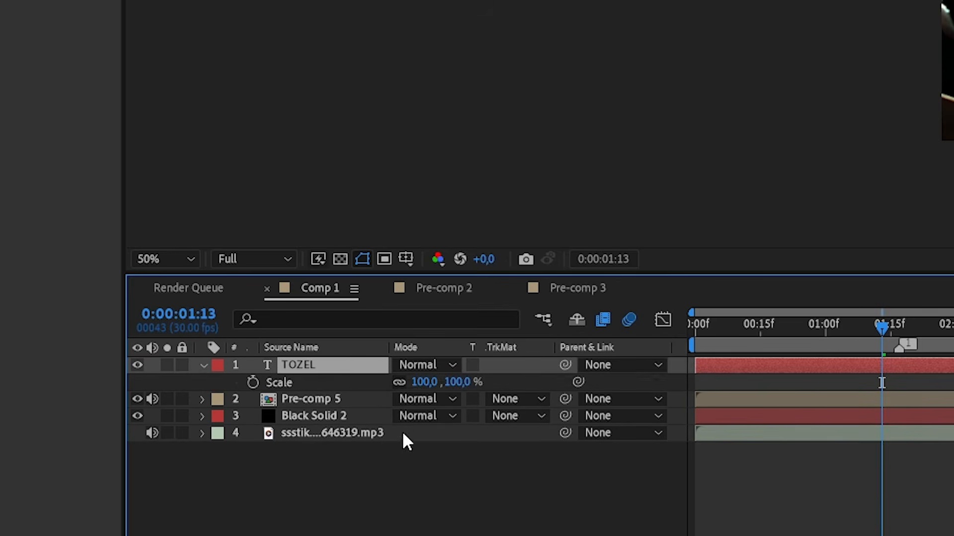
pyautogui.moveTo(429, 394); pyautogui.dragTo(444, 394)
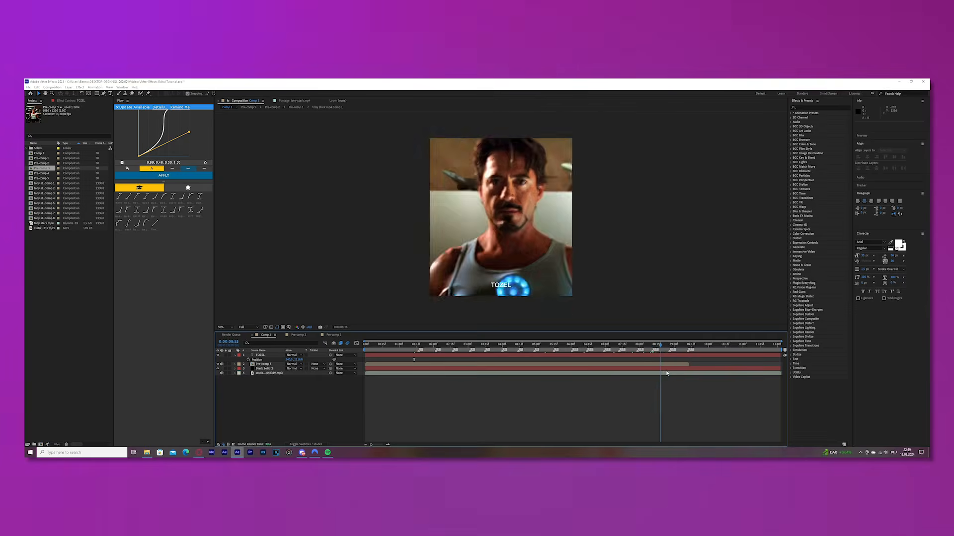
# Split the TOZEL text layer where Pre-comp 5 ends and delete the part after the cut.
pyautogui.click(693, 354)
pyautogui.hotkey('ctrl', 'shift', 'd')
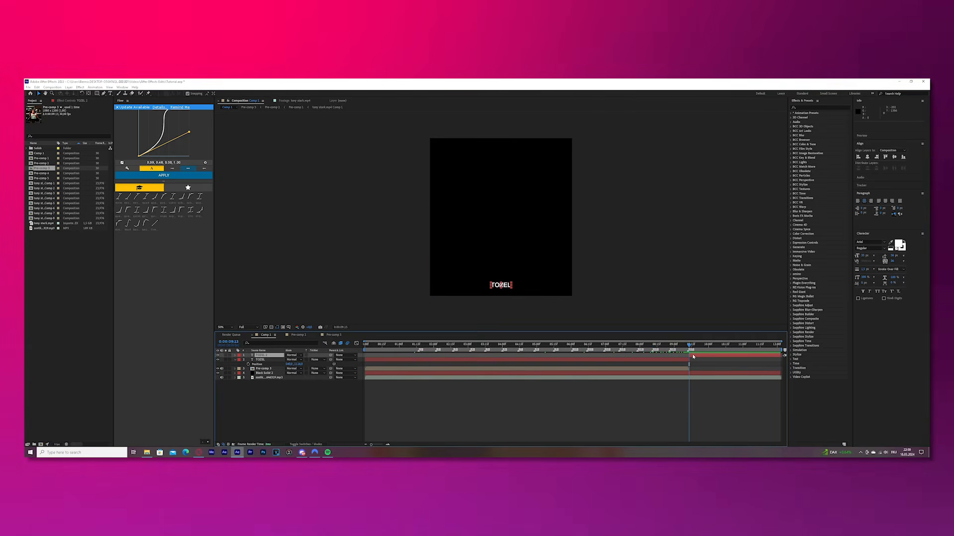
pyautogui.press('Delete')
# Duplicate the Pre-comp 5 layer directly beneath the TOZEL text layer.
pyautogui.moveTo(689, 346); pyautogui.dragTo(518, 364)
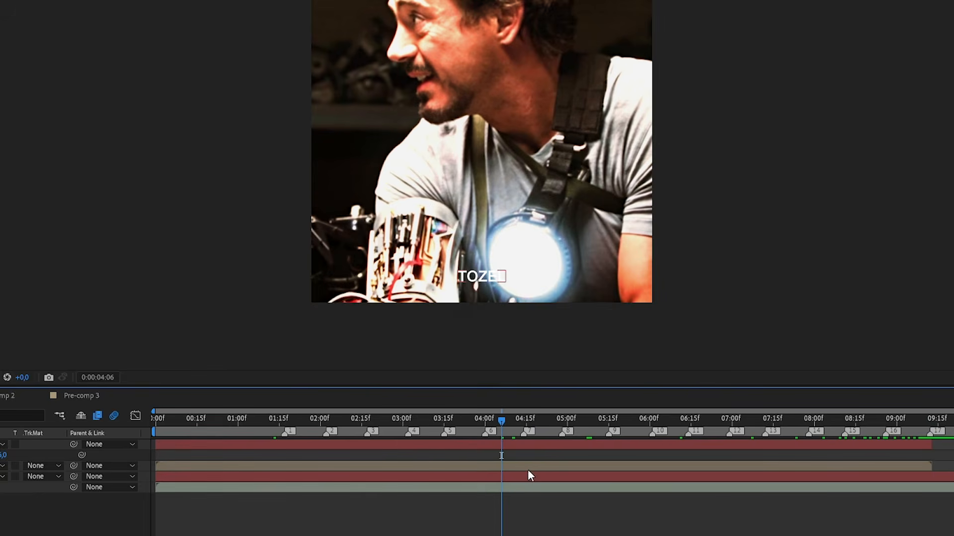
pyautogui.hotkey('ctrl', 'd')
pyautogui.click(512, 467)
pyautogui.hotkey('ctrl', 'd')
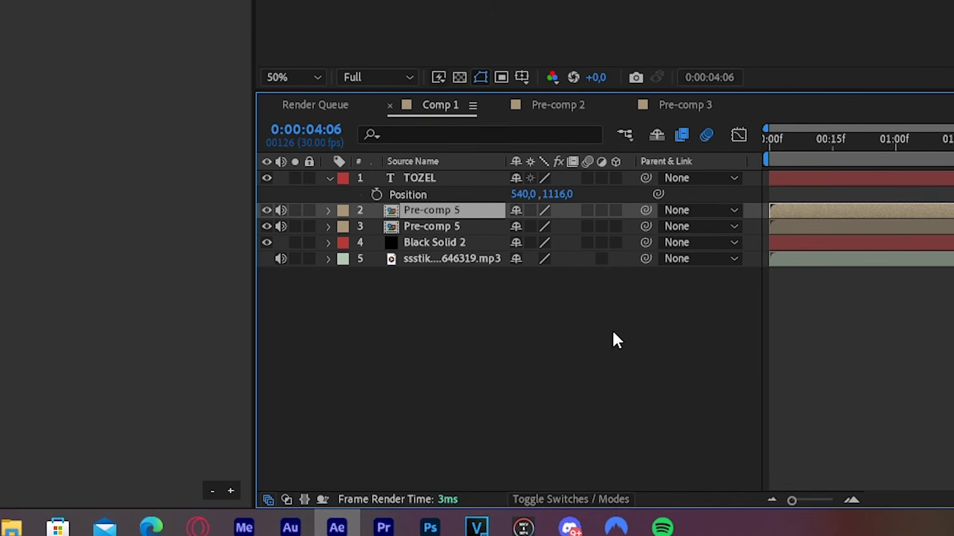
pyautogui.click(615, 341)
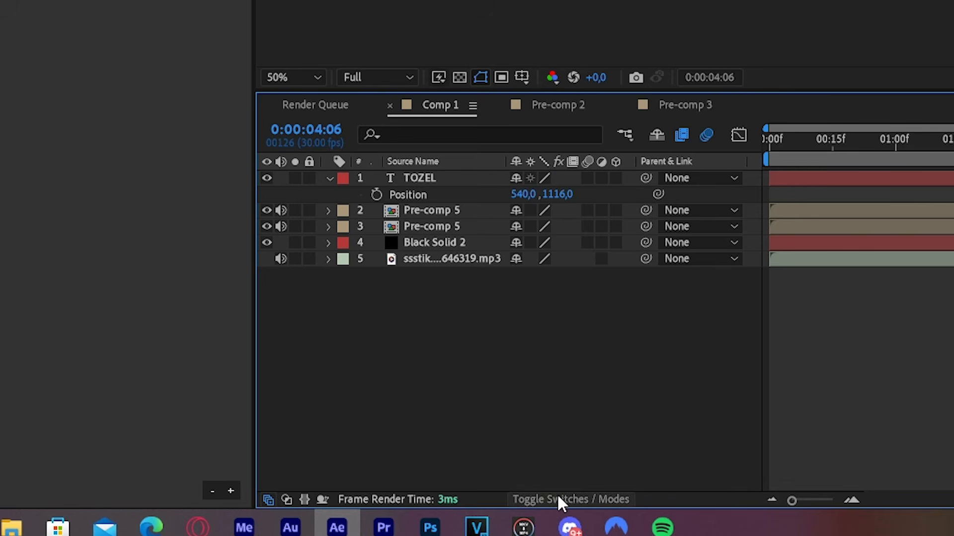
# Show the track matte options and set the upper Pre-comp 5 copy to Luma Matte "TOZEL".
pyautogui.click(584, 497)
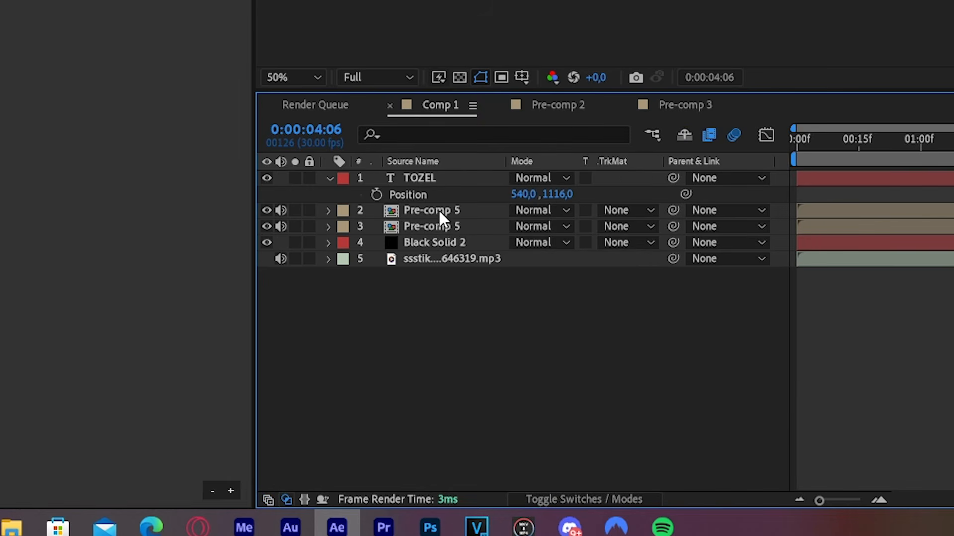
pyautogui.click(390, 212)
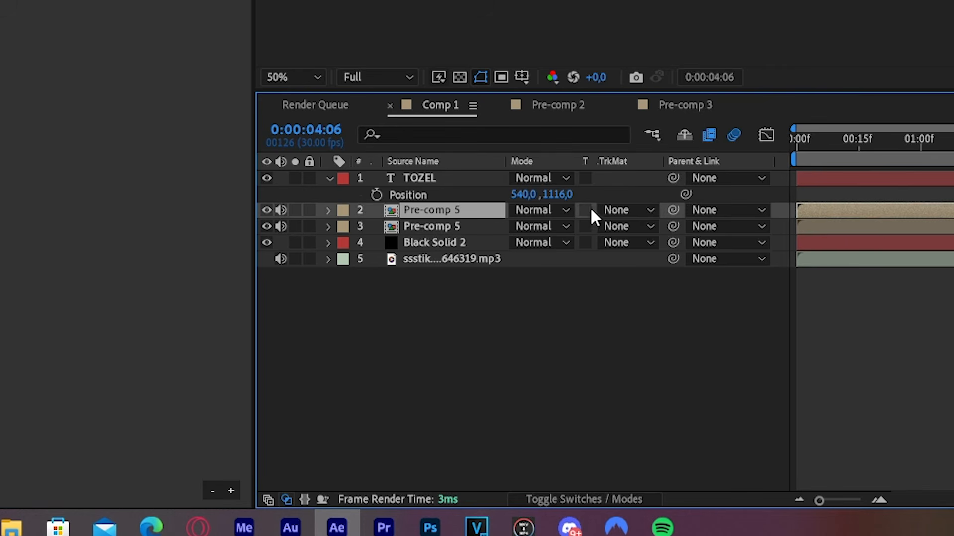
pyautogui.click(621, 210)
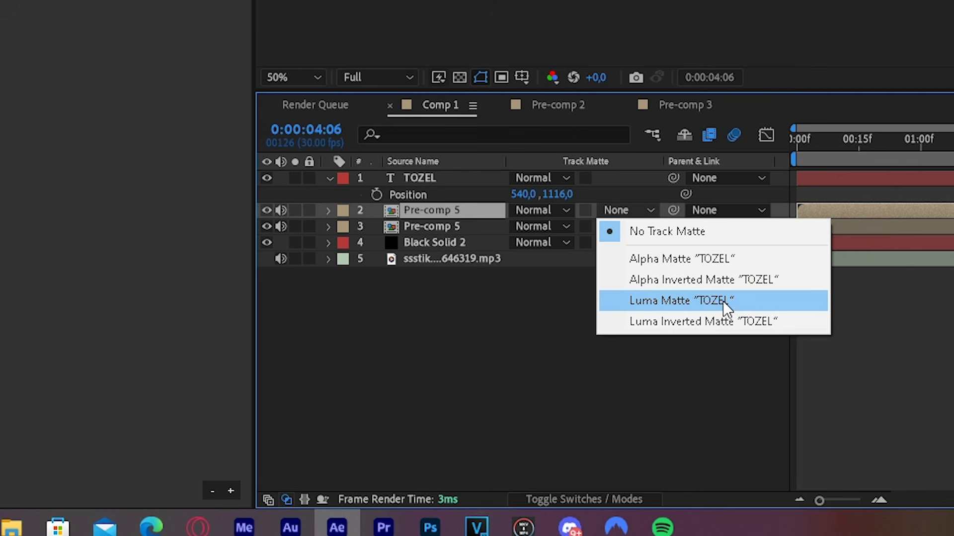
pyautogui.click(741, 302)
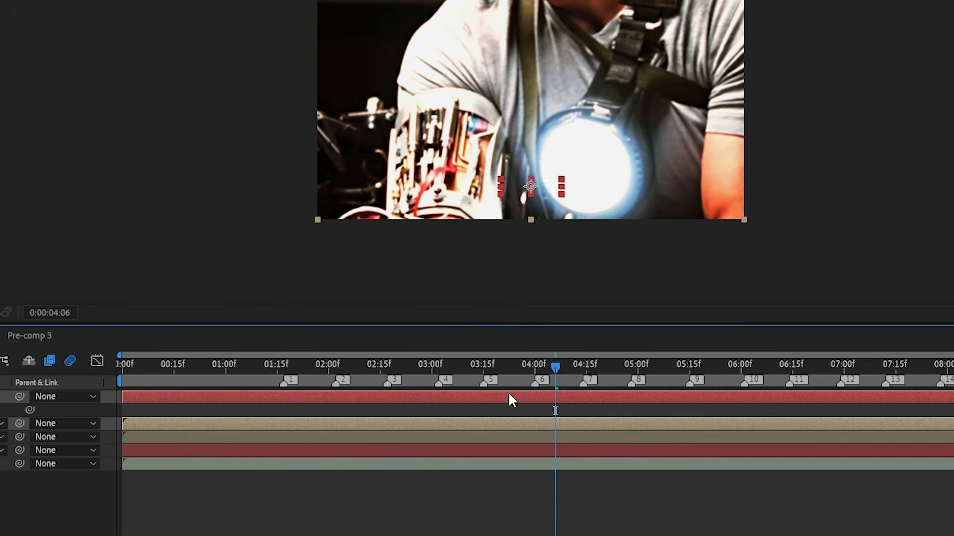
# Pre-compose the TOZEL text layer and its matted Pre-comp 5 copy as Pre-comp 6, moving all attributes.
pyautogui.rightClick(512, 400)
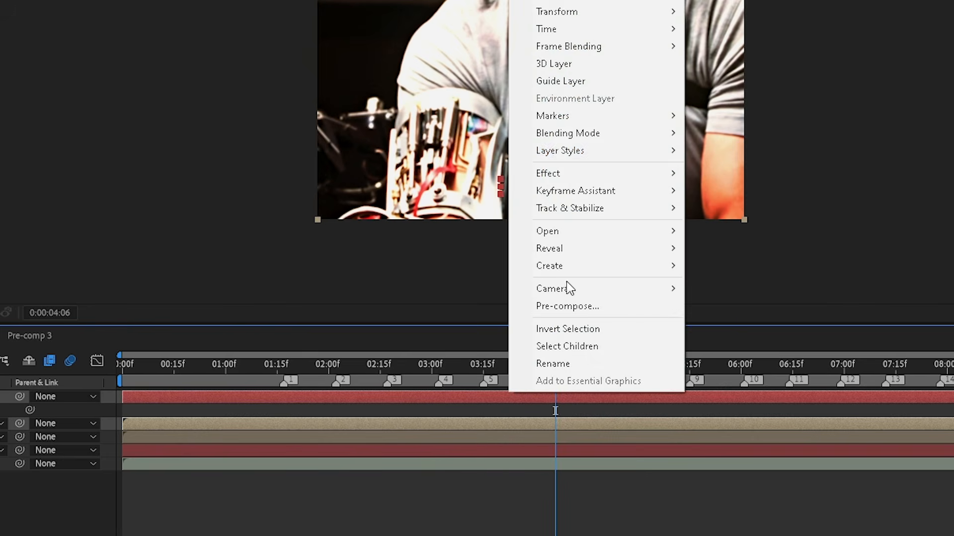
pyautogui.click(473, 368)
pyautogui.click(353, 200)
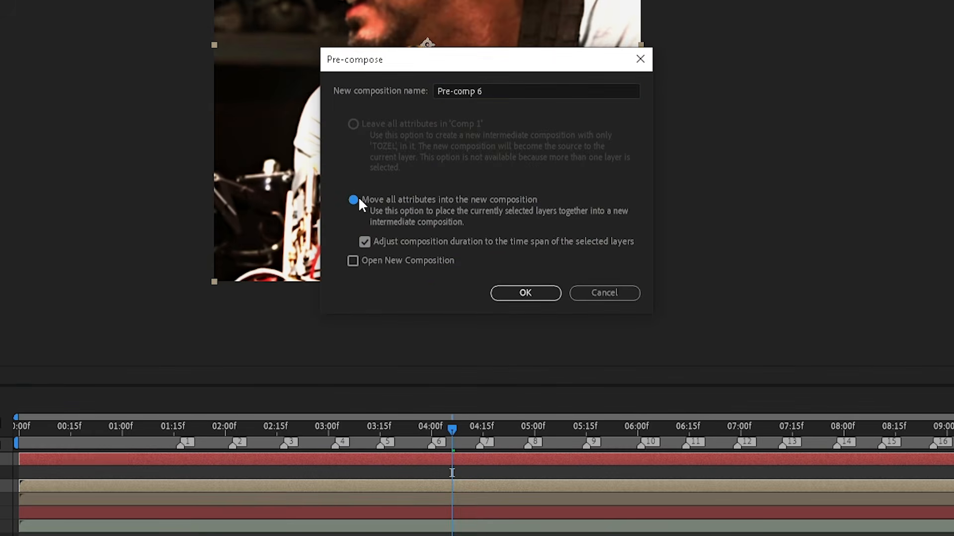
pyautogui.click(533, 297)
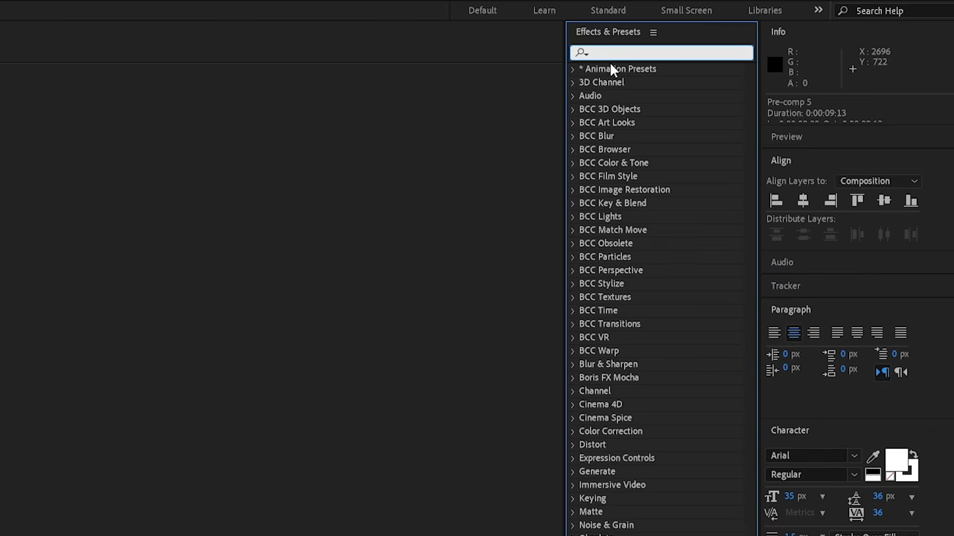
# Apply the Perspective Drop Shadow effect to Pre-comp 6 with 70% Opacity, Distance 8 and Softness 4.
pyautogui.write('drop shadow')
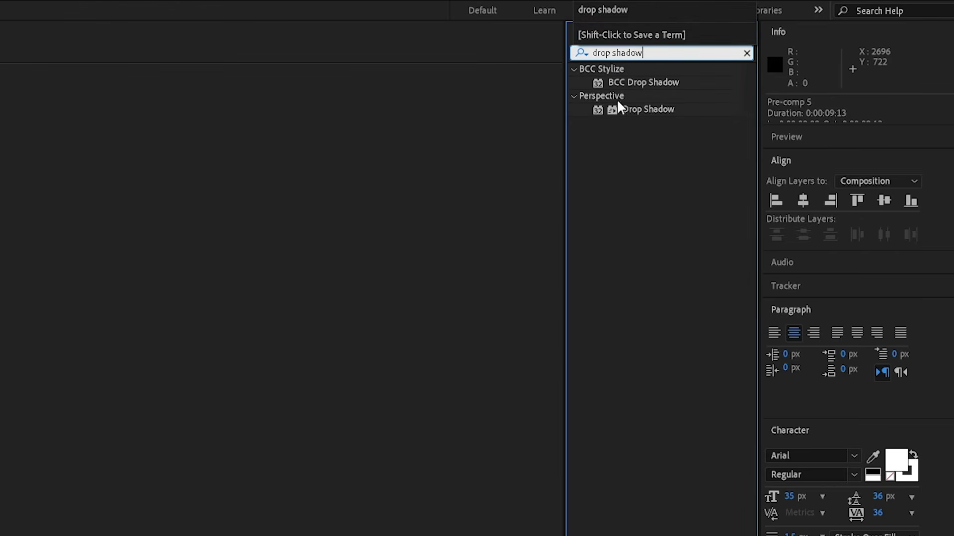
pyautogui.moveTo(639, 110); pyautogui.dragTo(638, 335)
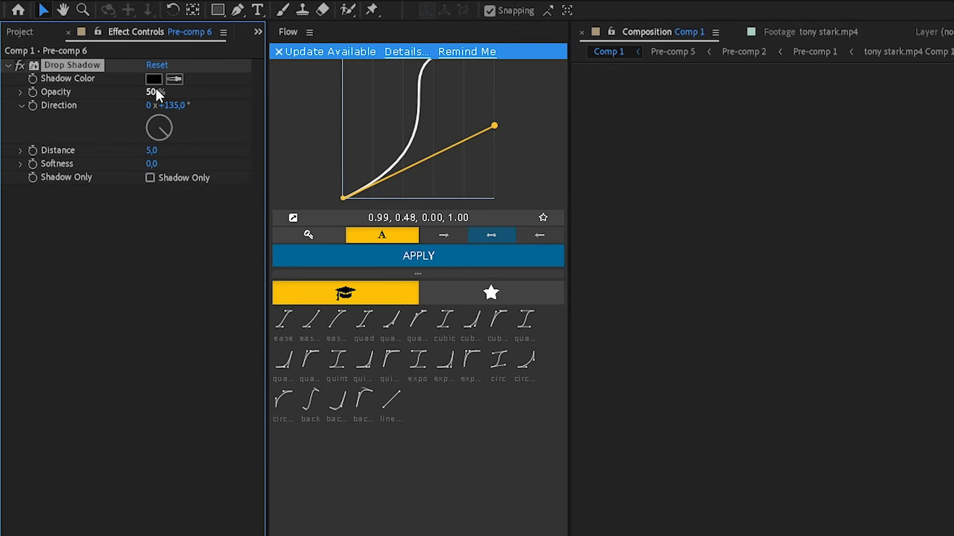
pyautogui.write('70')
pyautogui.click(125, 297)
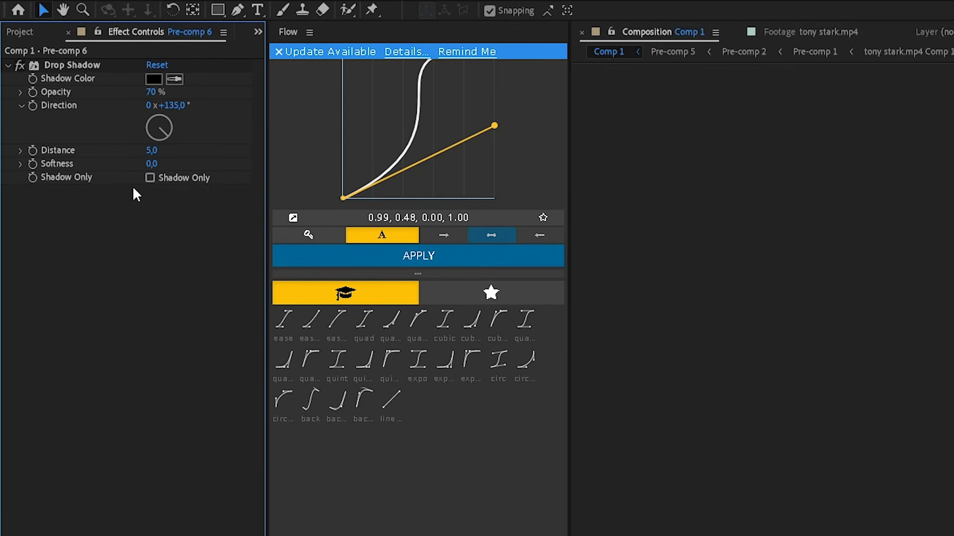
pyautogui.click(152, 150)
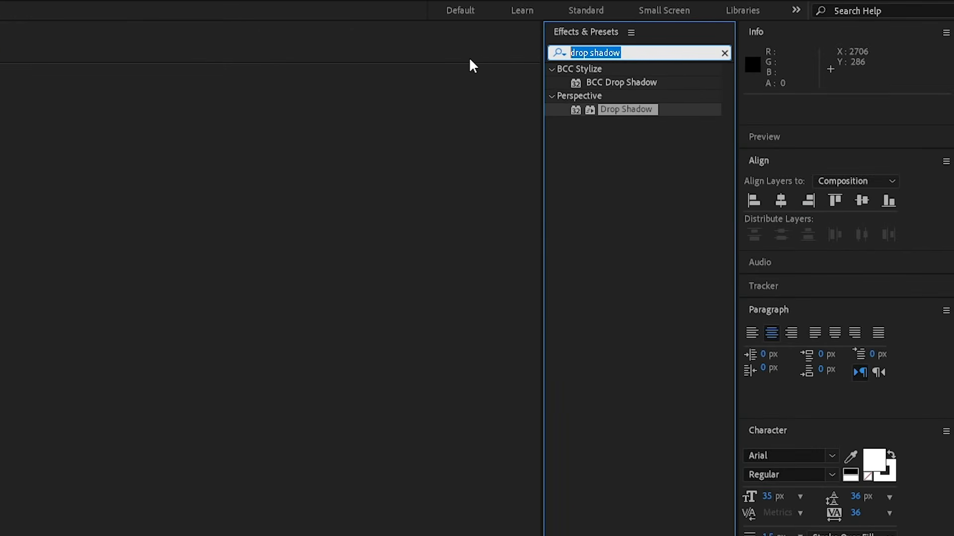
# Find the Exposure effect, apply it to Pre-comp 6 and adjust its Master Exposure value.
pyautogui.write('exposure')
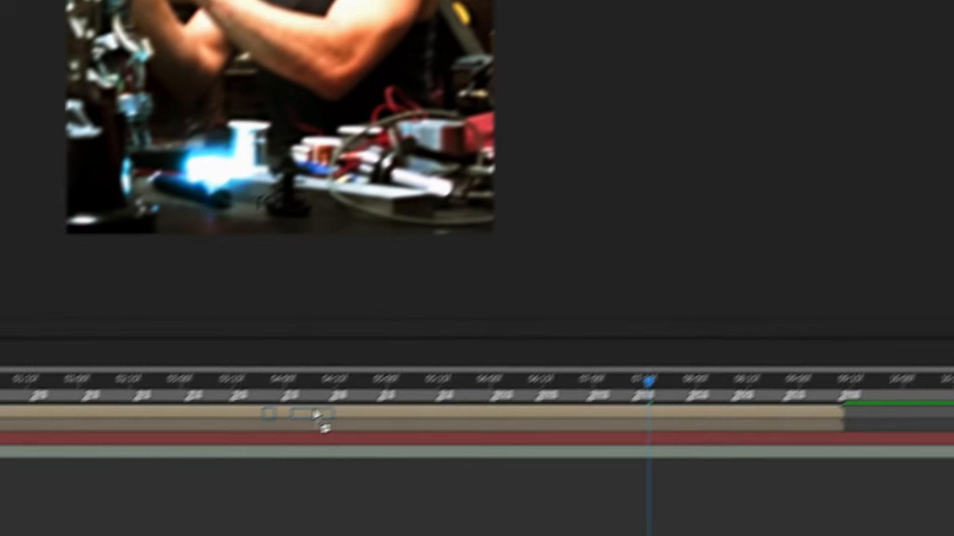
pyautogui.moveTo(318, 420); pyautogui.dragTo(320, 419)
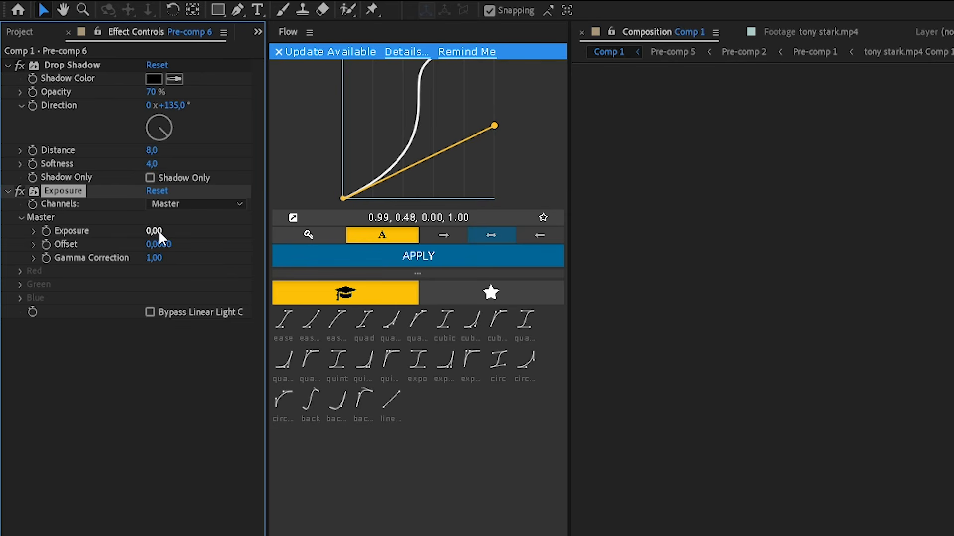
pyautogui.moveTo(159, 230); pyautogui.dragTo(221, 233)
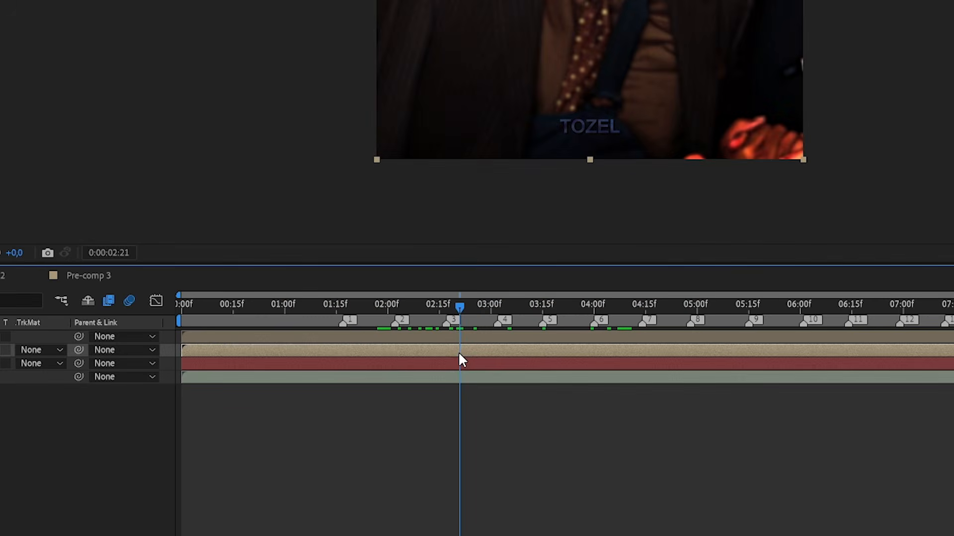
# Pre-compose Pre-comp 6 together with Pre-comp 5 as Pre-comp 7, moving all attributes into the new composition.
pyautogui.keyDown('ctrl'); pyautogui.click(475, 340); pyautogui.keyUp('ctrl')
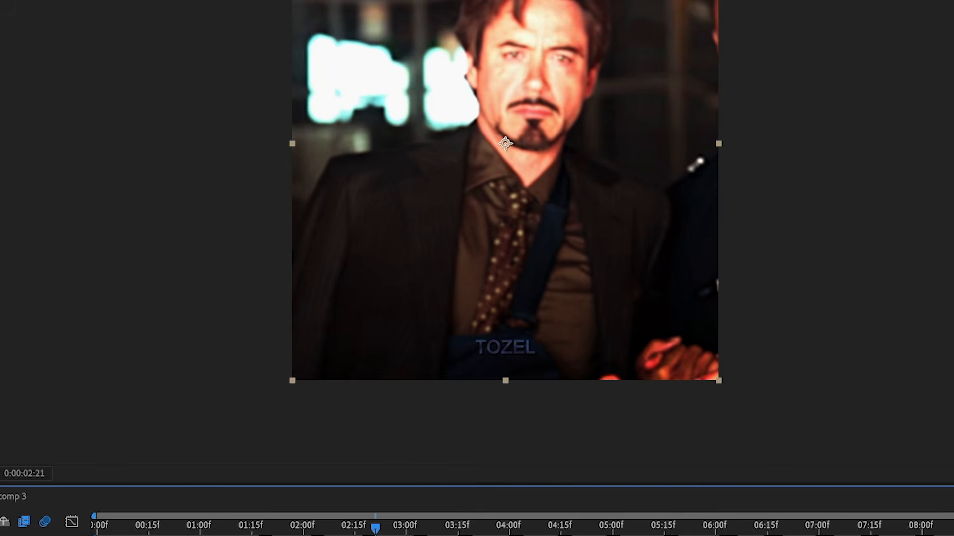
pyautogui.hotkey('ctrl', 'shift', 'c')
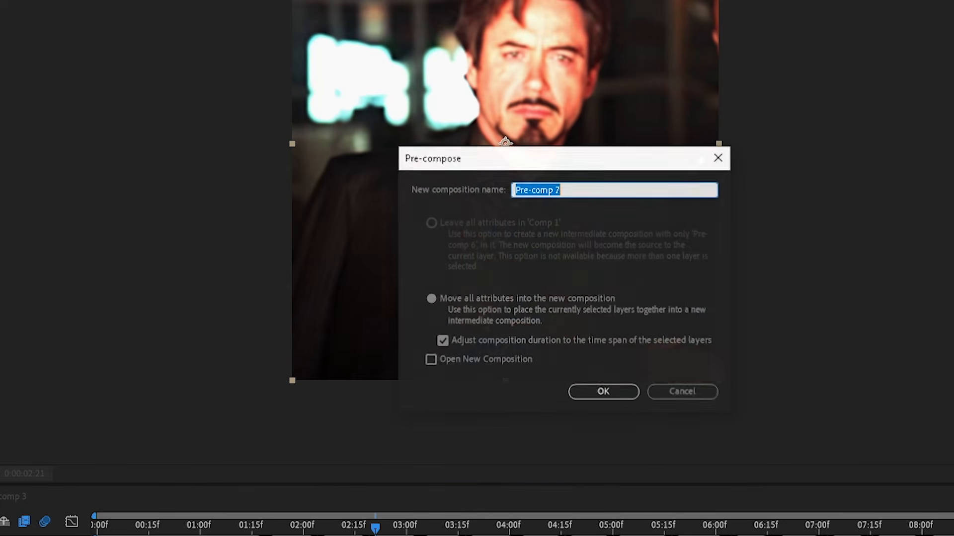
pyautogui.click(431, 292)
pyautogui.click(603, 392)
# Pre-compose Pre-comp 7 together with Black Solid 2 into Pre-comp 8.
pyautogui.click(536, 363)
pyautogui.keyDown('ctrl'); pyautogui.click(532, 353); pyautogui.keyUp('ctrl')
pyautogui.hotkey('ctrl', 'shift', 'c')
pyautogui.click(581, 186)
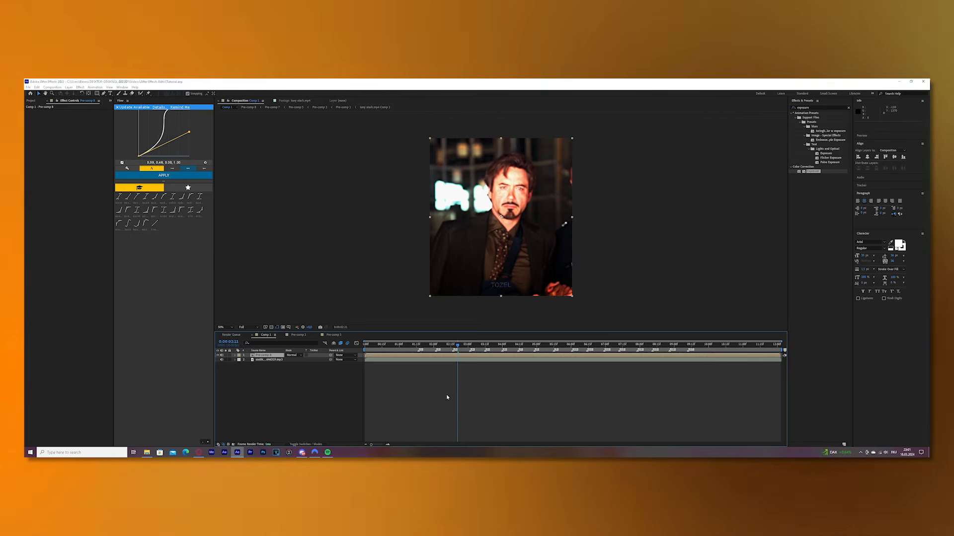
# Keyframe Pre-comp 8's Opacity to fade in from 0% at frame 0 to 100% a few frames in.
pyautogui.moveTo(158, 322); pyautogui.dragTo(75, 326)
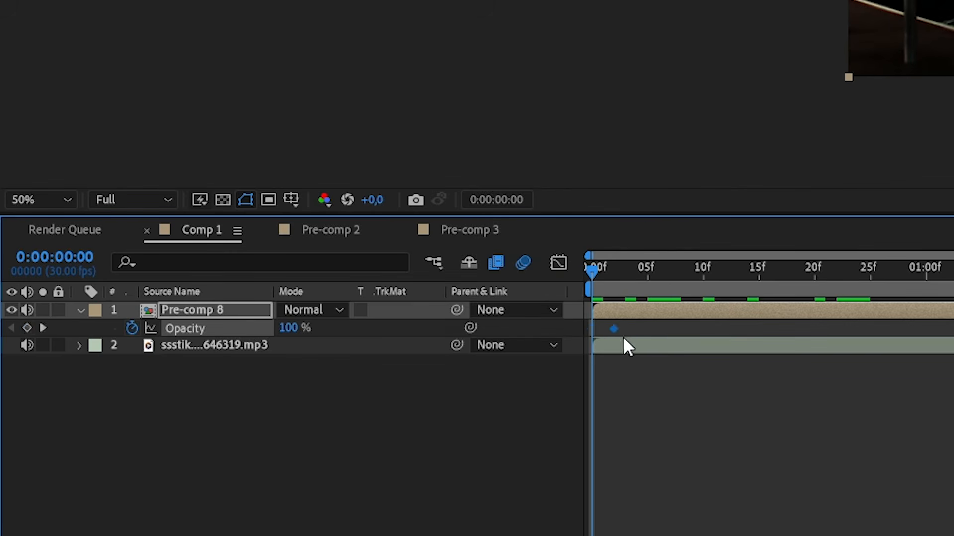
pyautogui.moveTo(689, 348); pyautogui.dragTo(698, 348)
pyautogui.write('0')
pyautogui.press('Return')
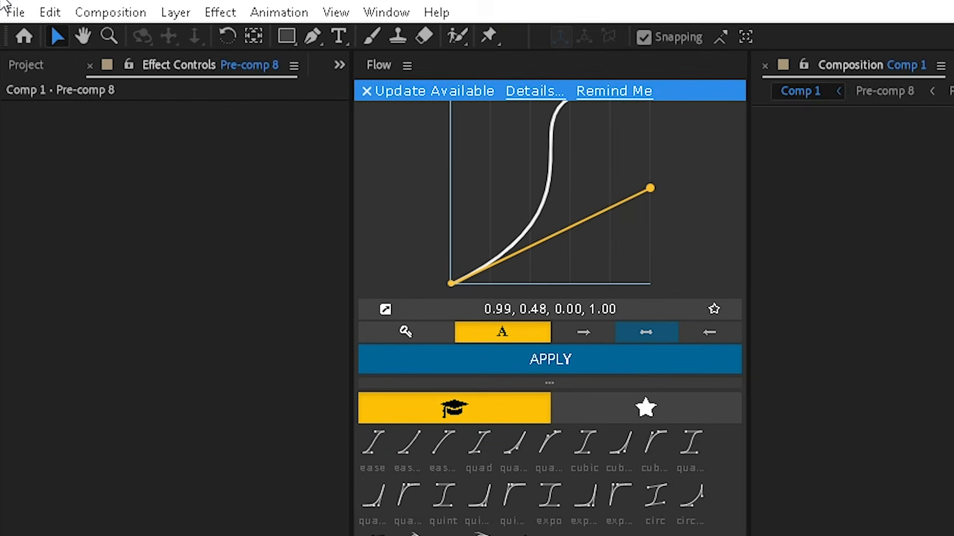
# Add Comp 1 to the Render Queue for export.
pyautogui.click(12, 11)
pyautogui.moveTo(96, 328)
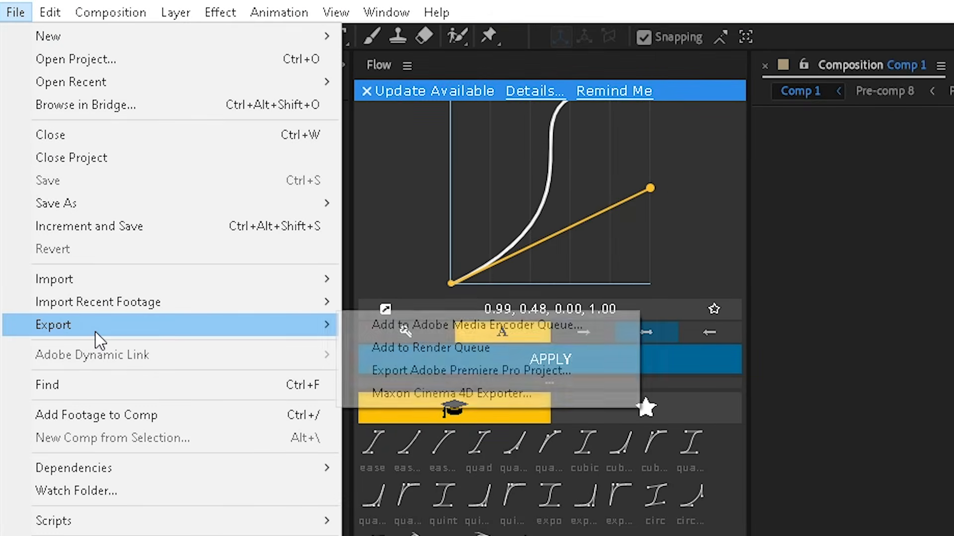
pyautogui.click(430, 348)
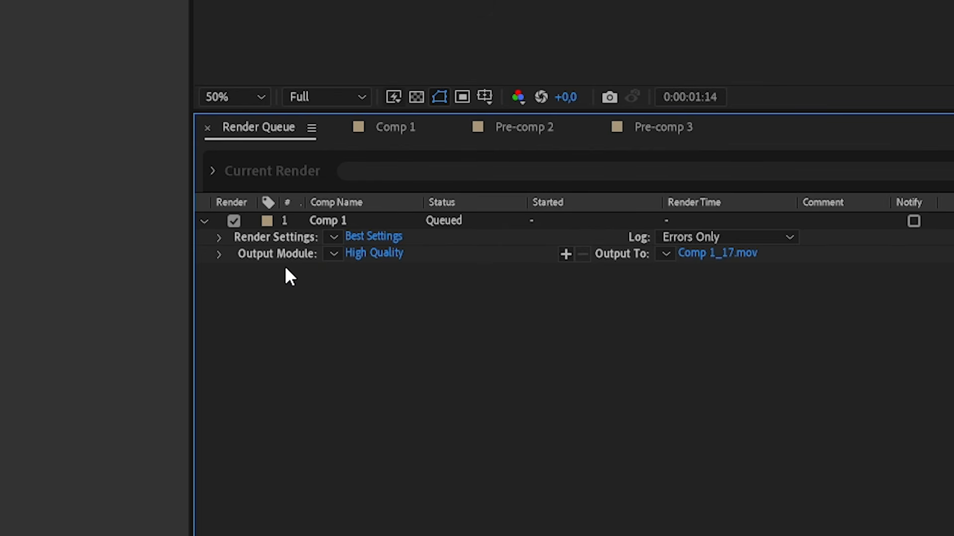
# Configure Comp 1's QuickTime output module with the Apple ProRes 4444 video codec and Audio Output Auto.
pyautogui.click(374, 254)
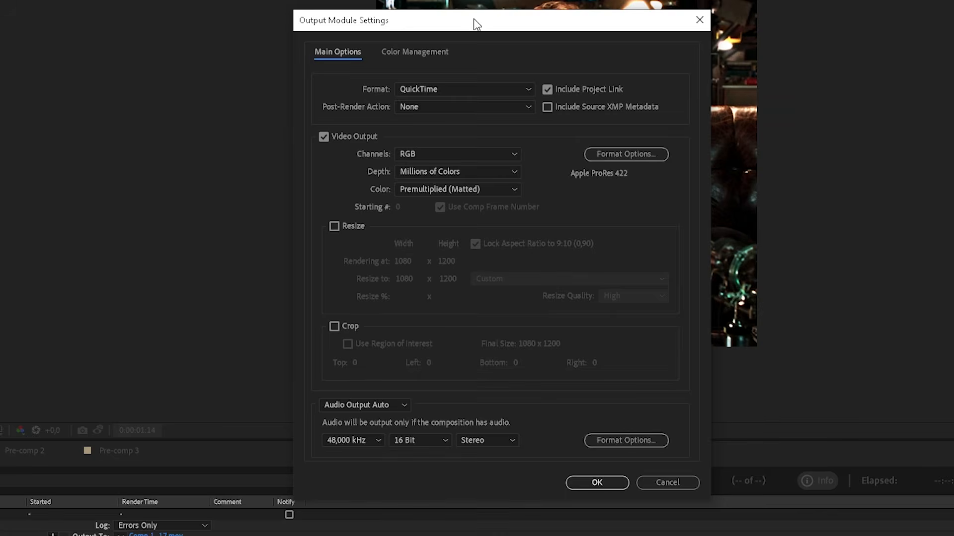
pyautogui.moveTo(473, 18); pyautogui.dragTo(559, 1)
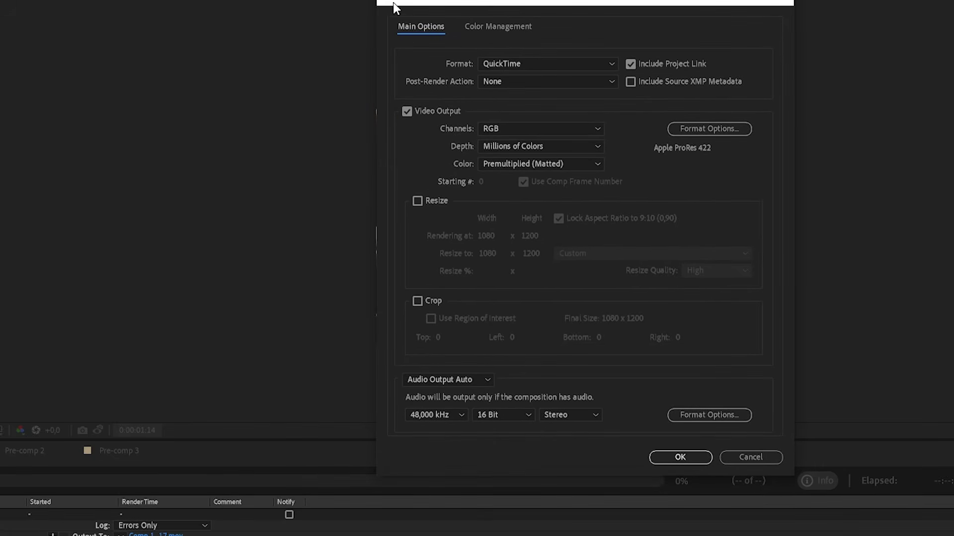
pyautogui.click(625, 153)
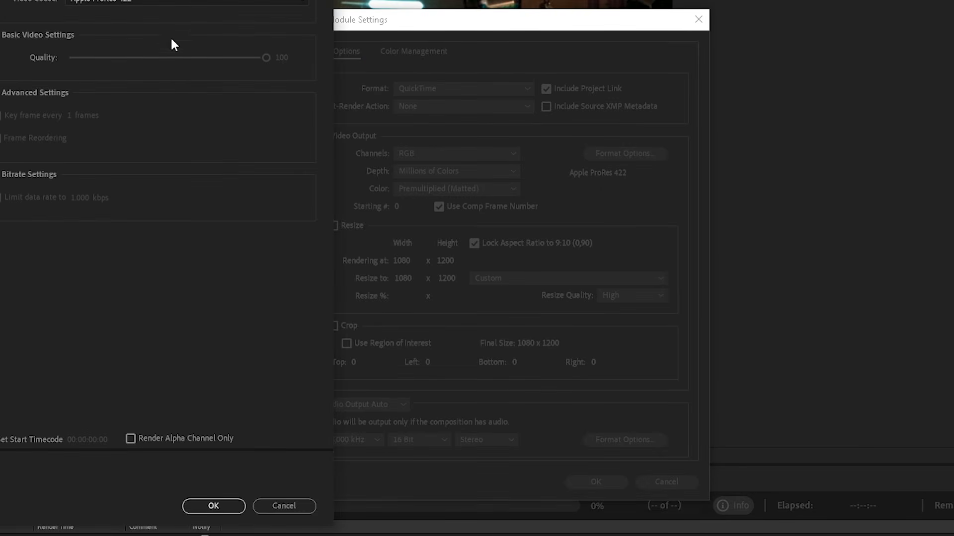
pyautogui.click(168, 2)
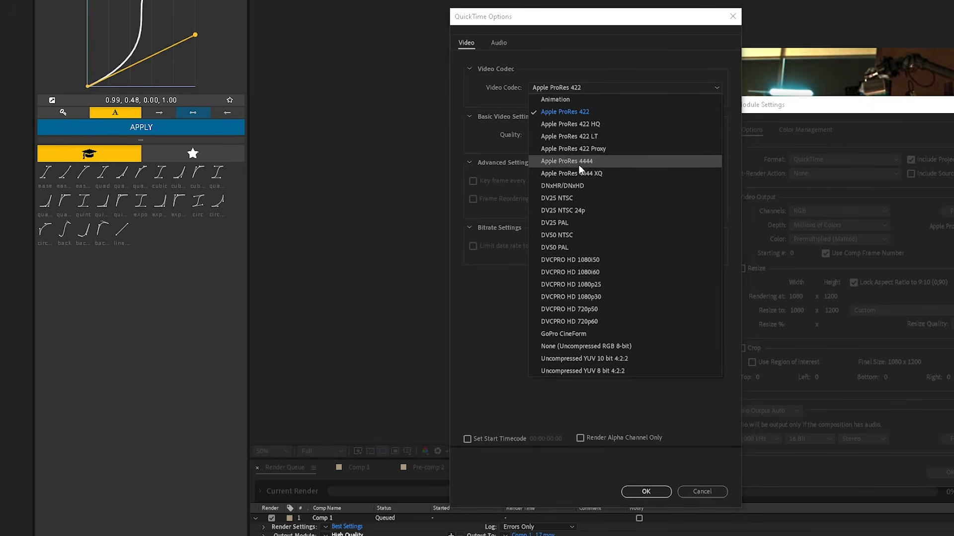
pyautogui.click(578, 162)
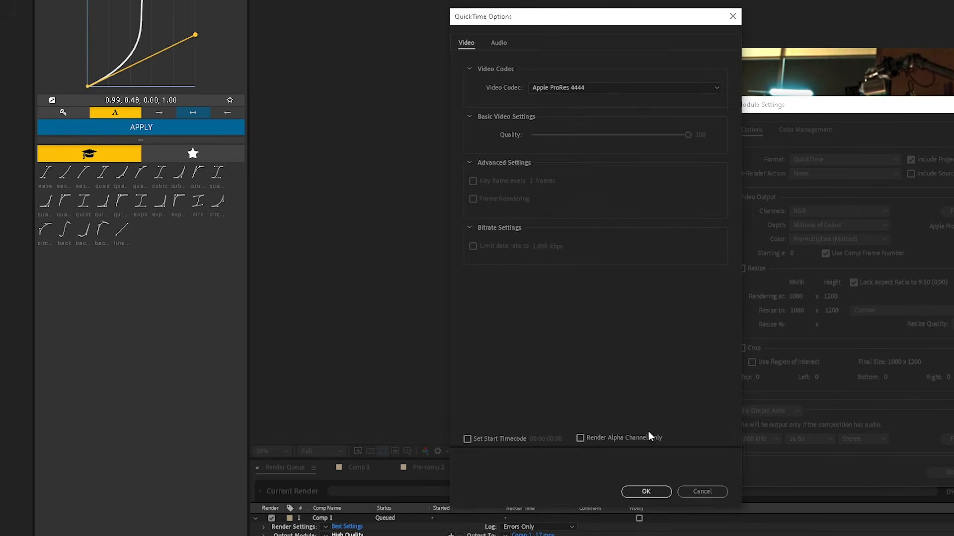
pyautogui.click(646, 497)
pyautogui.click(767, 411)
pyautogui.click(372, 405)
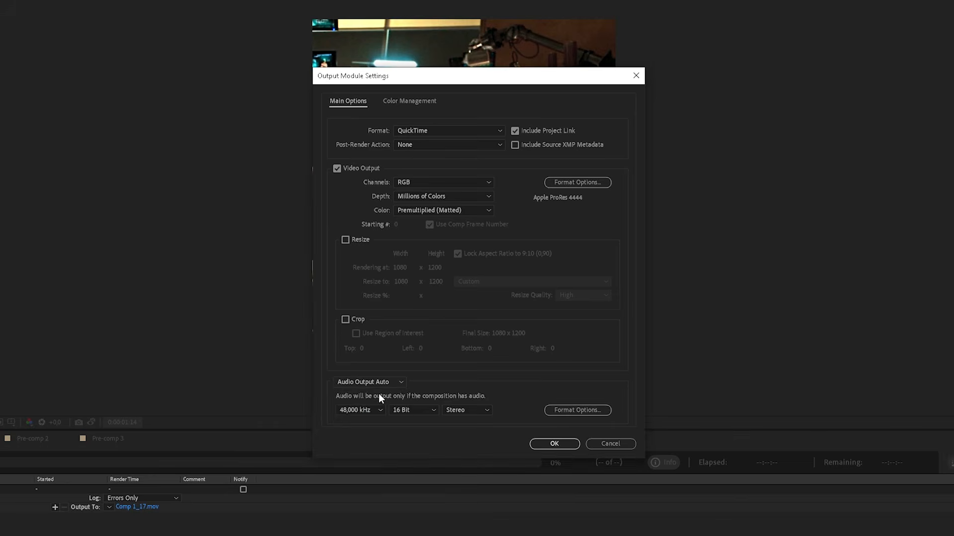
pyautogui.click(554, 444)
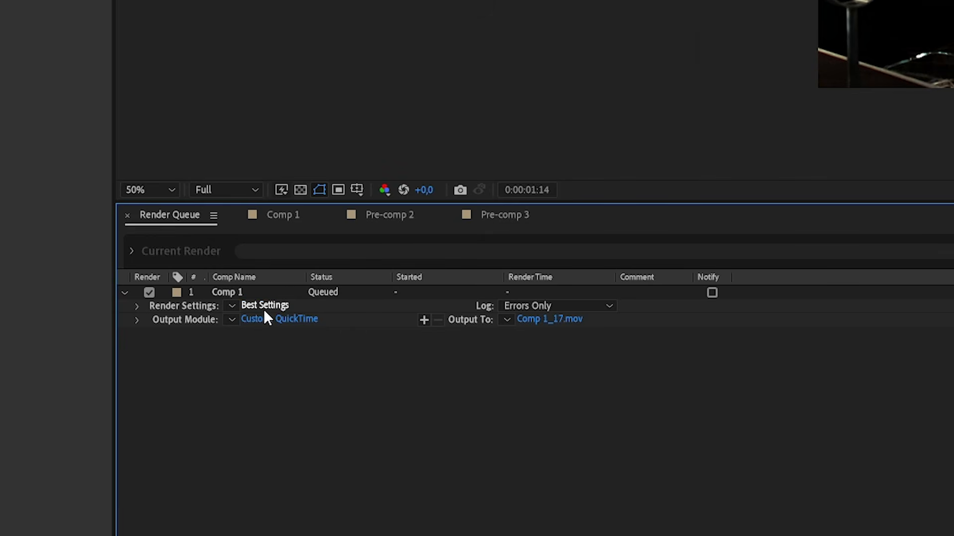
# Accept Comp 1's render settings at Best quality and Full resolution, and save the output file as Tutorial in QuickTime format.
pyautogui.click(264, 307)
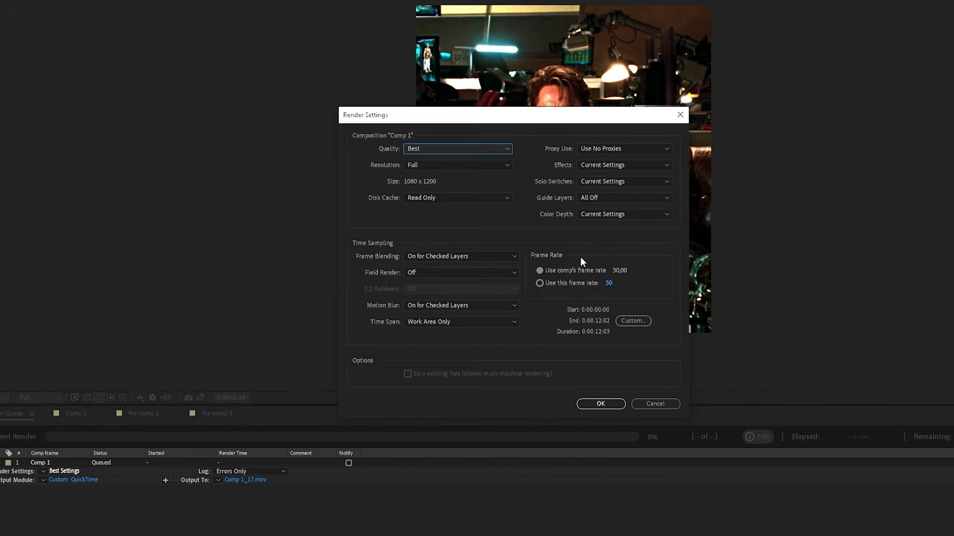
pyautogui.click(600, 404)
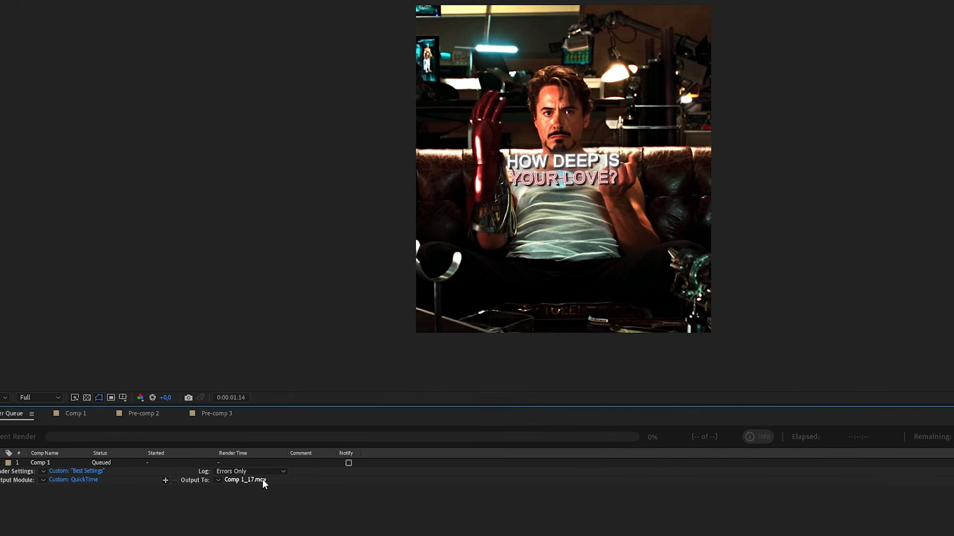
pyautogui.press('BackSpace')
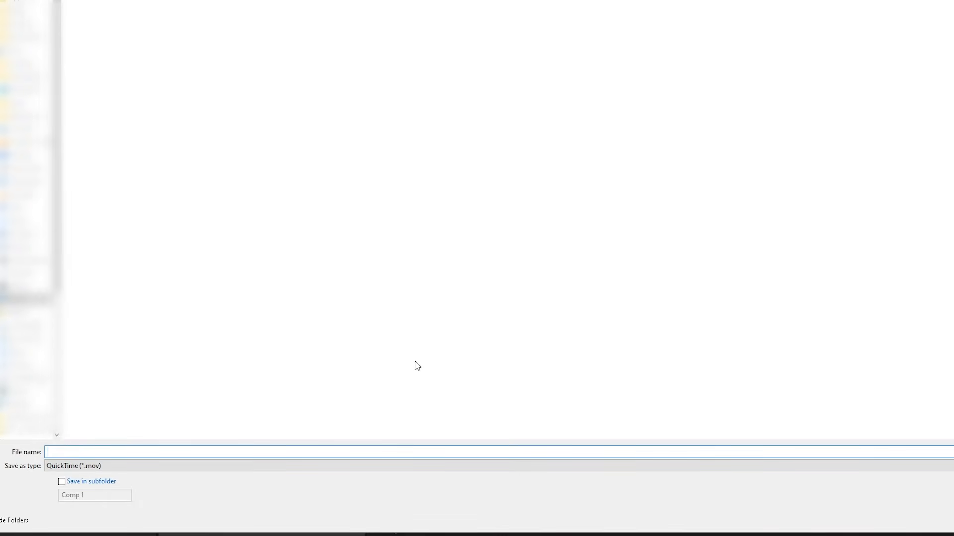
pyautogui.write('Tu')
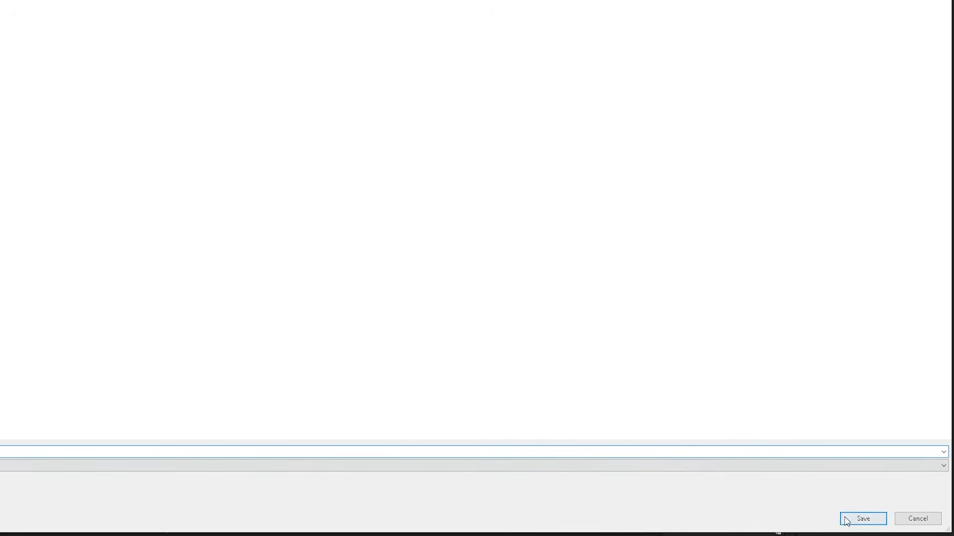
pyautogui.click(862, 519)
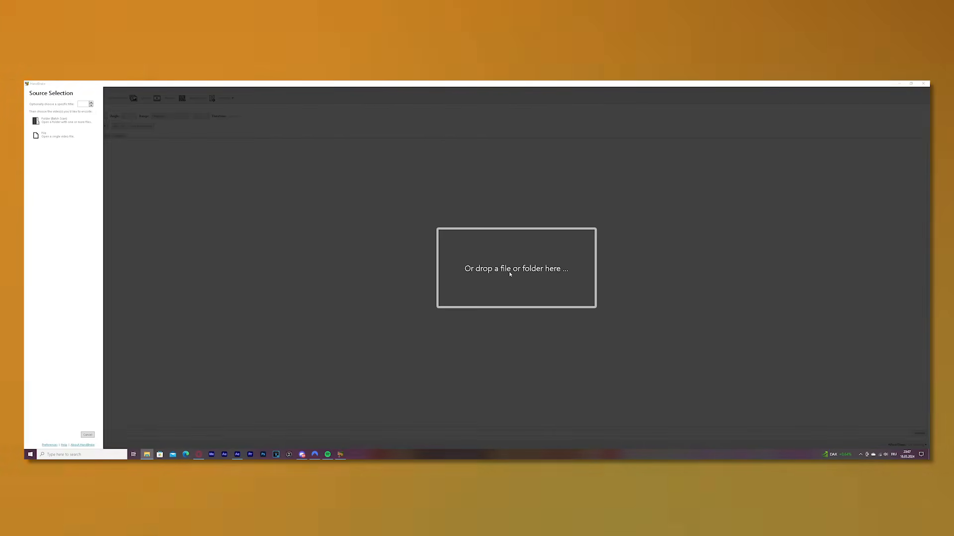
# Switch to HandBrake, load the rendered Tutorial video as the source and open its video encoding settings.
pyautogui.moveTo(509, 274); pyautogui.dragTo(510, 273)
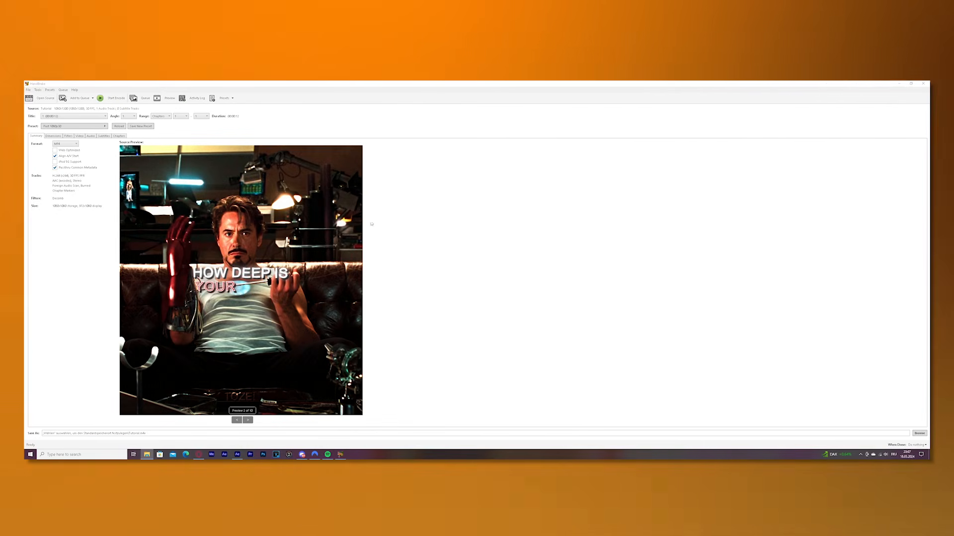
pyautogui.click(82, 137)
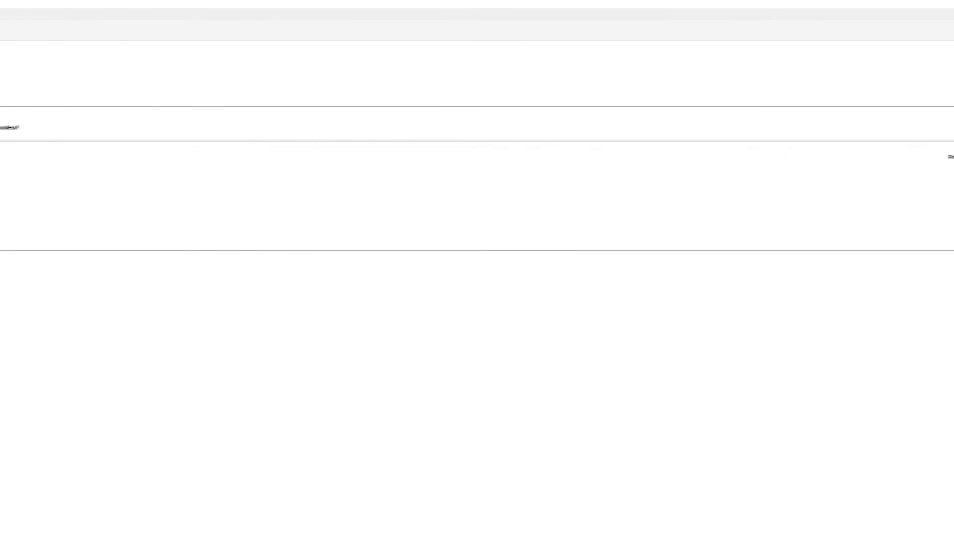
# Set the encode to constant quality RF 0 with encoder profile High and level 5.1, and choose the destination for the output file.
pyautogui.click(95, 244)
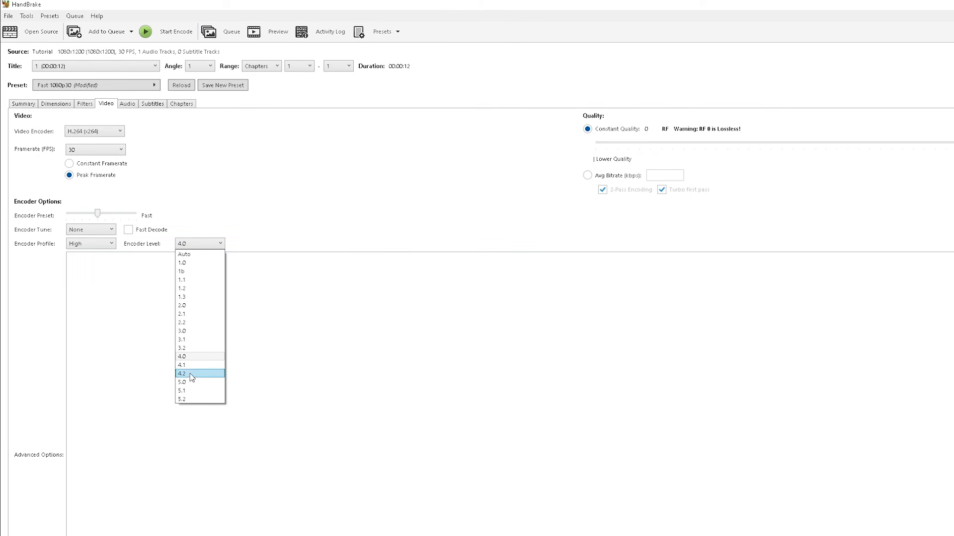
pyautogui.click(196, 391)
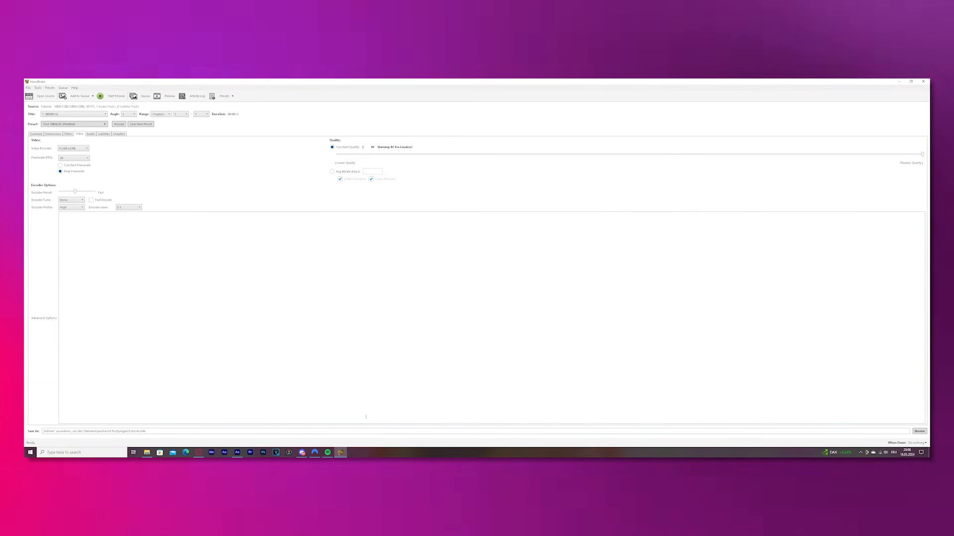
pyautogui.click(919, 431)
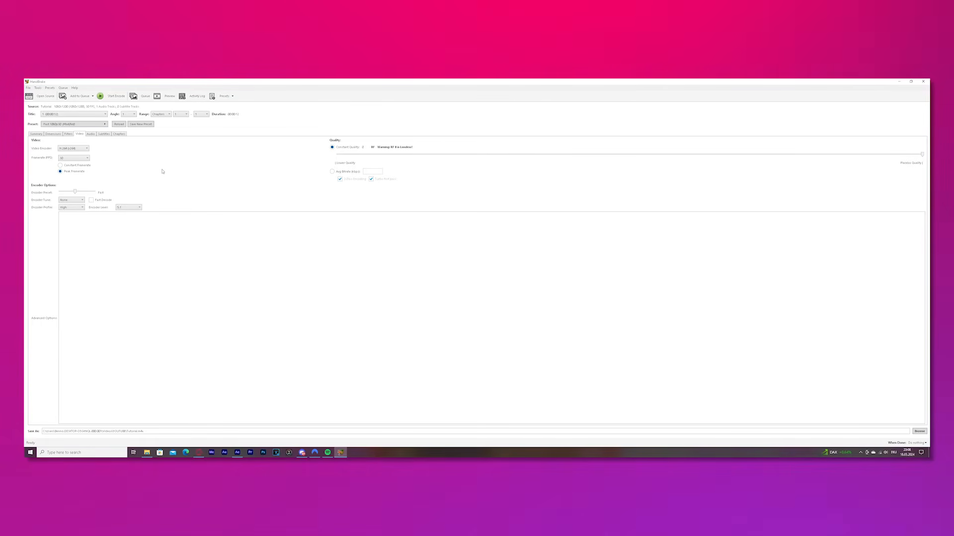